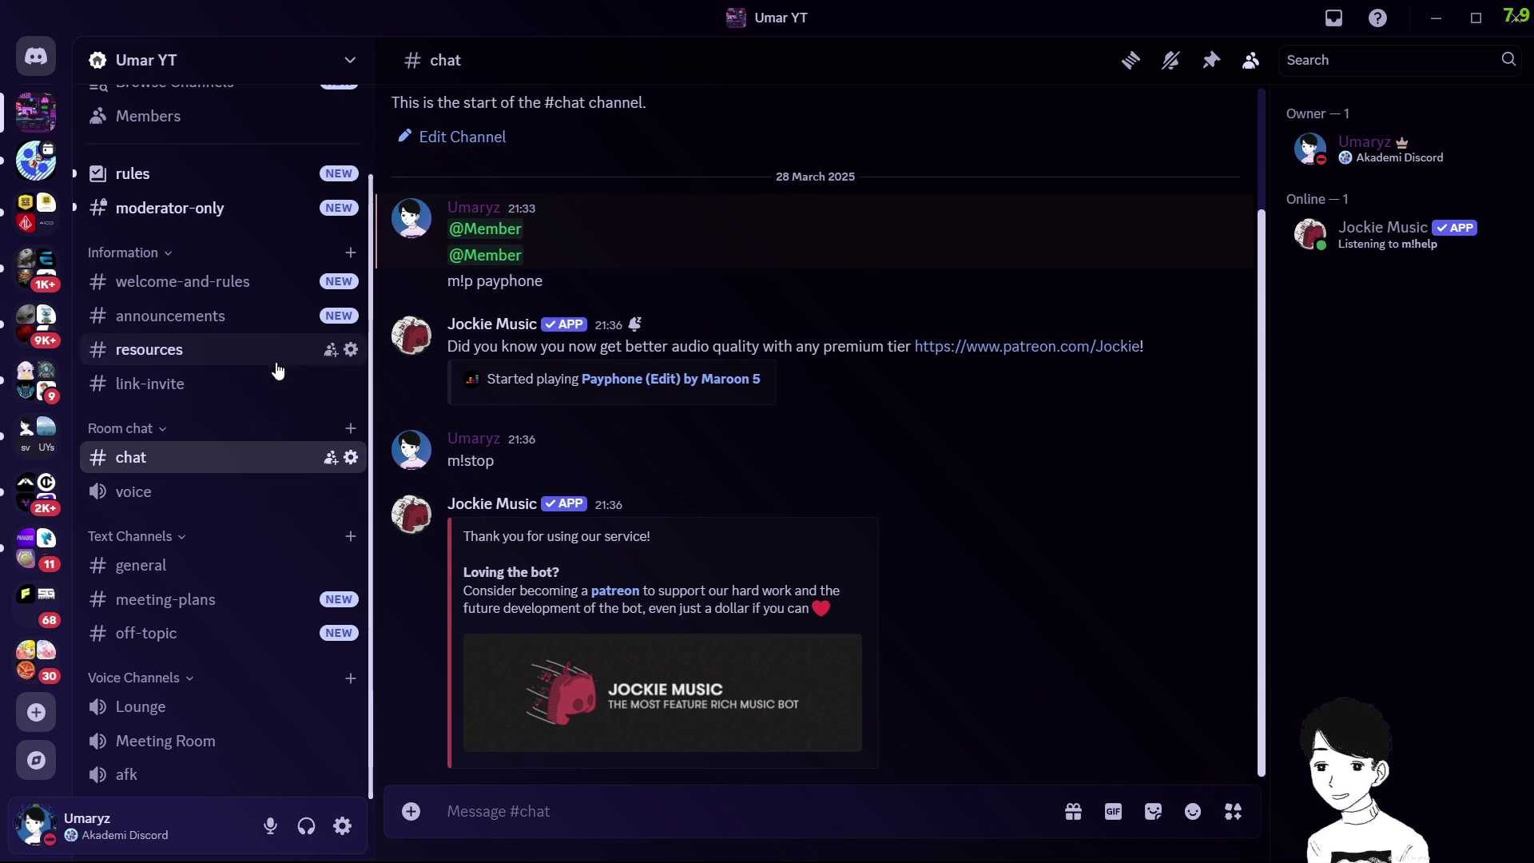
Switch to the Cool Symbols page in Chrome and look through its symbol categories from brackets to numbers and fractions
{"action": "key", "text": "alt+Tab"}
{"action": "key", "text": "alt+Tab"}
{"action": "key", "text": "alt+Tab"}
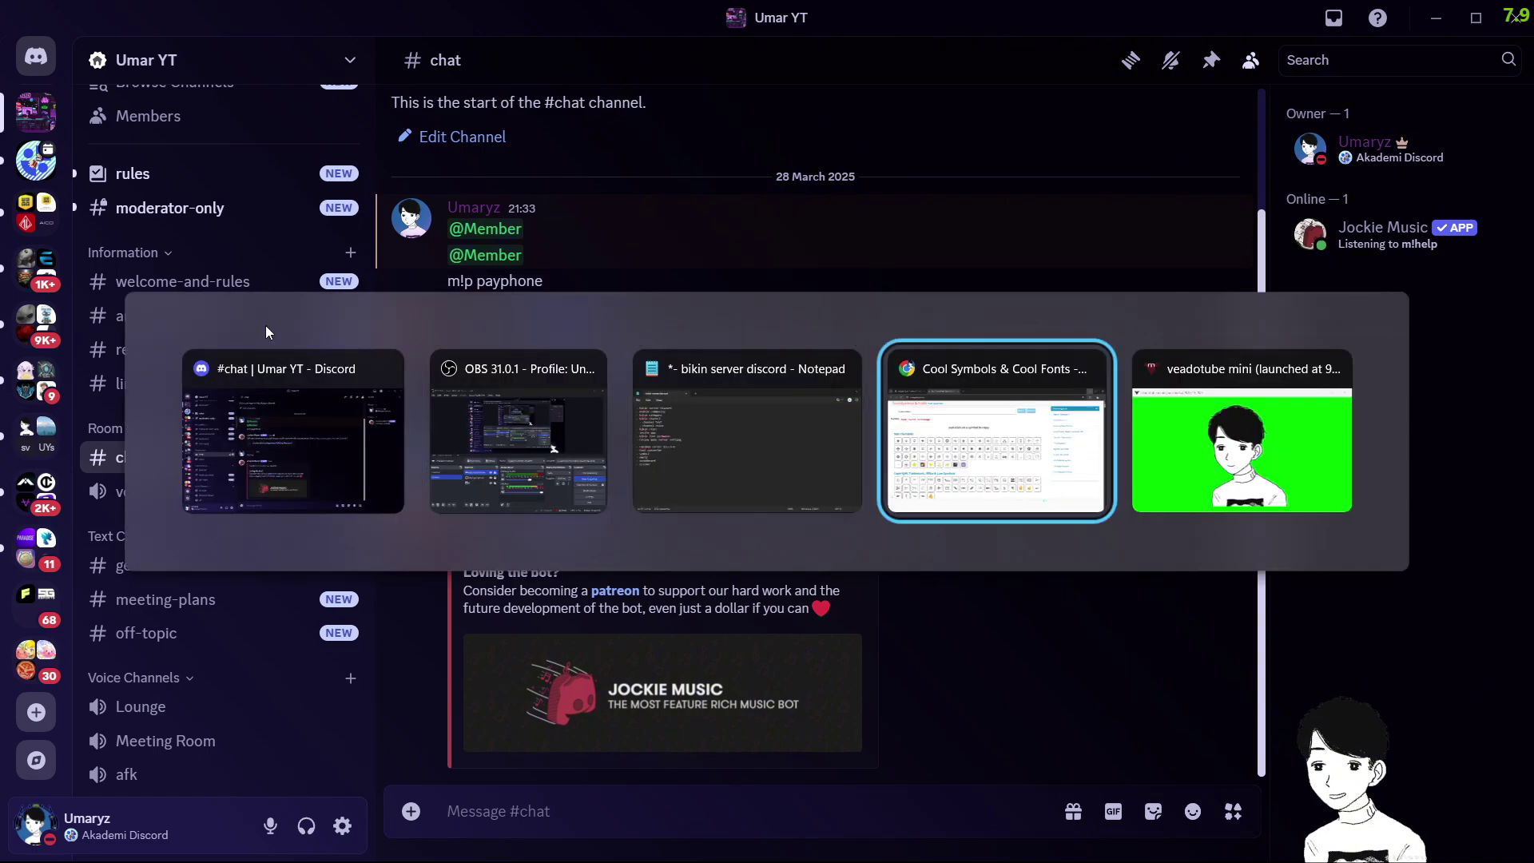
{"action": "mouse_move", "coordinate": [594, 371]}
{"action": "scroll", "coordinate": [726, 537], "scroll_direction": "down", "scroll_amount": 13}
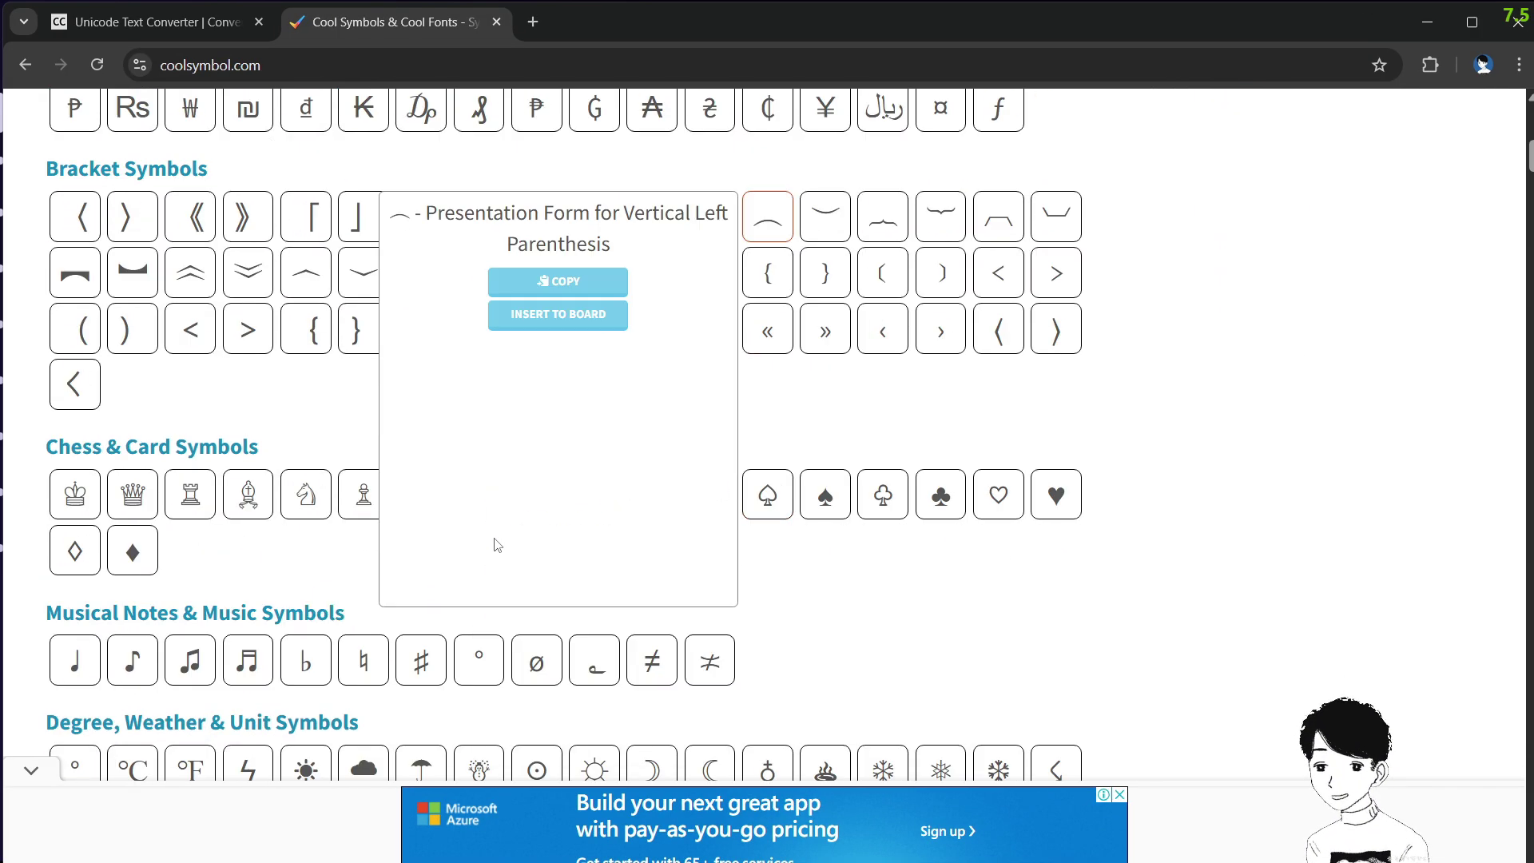
{"action": "left_click", "coordinate": [296, 64]}
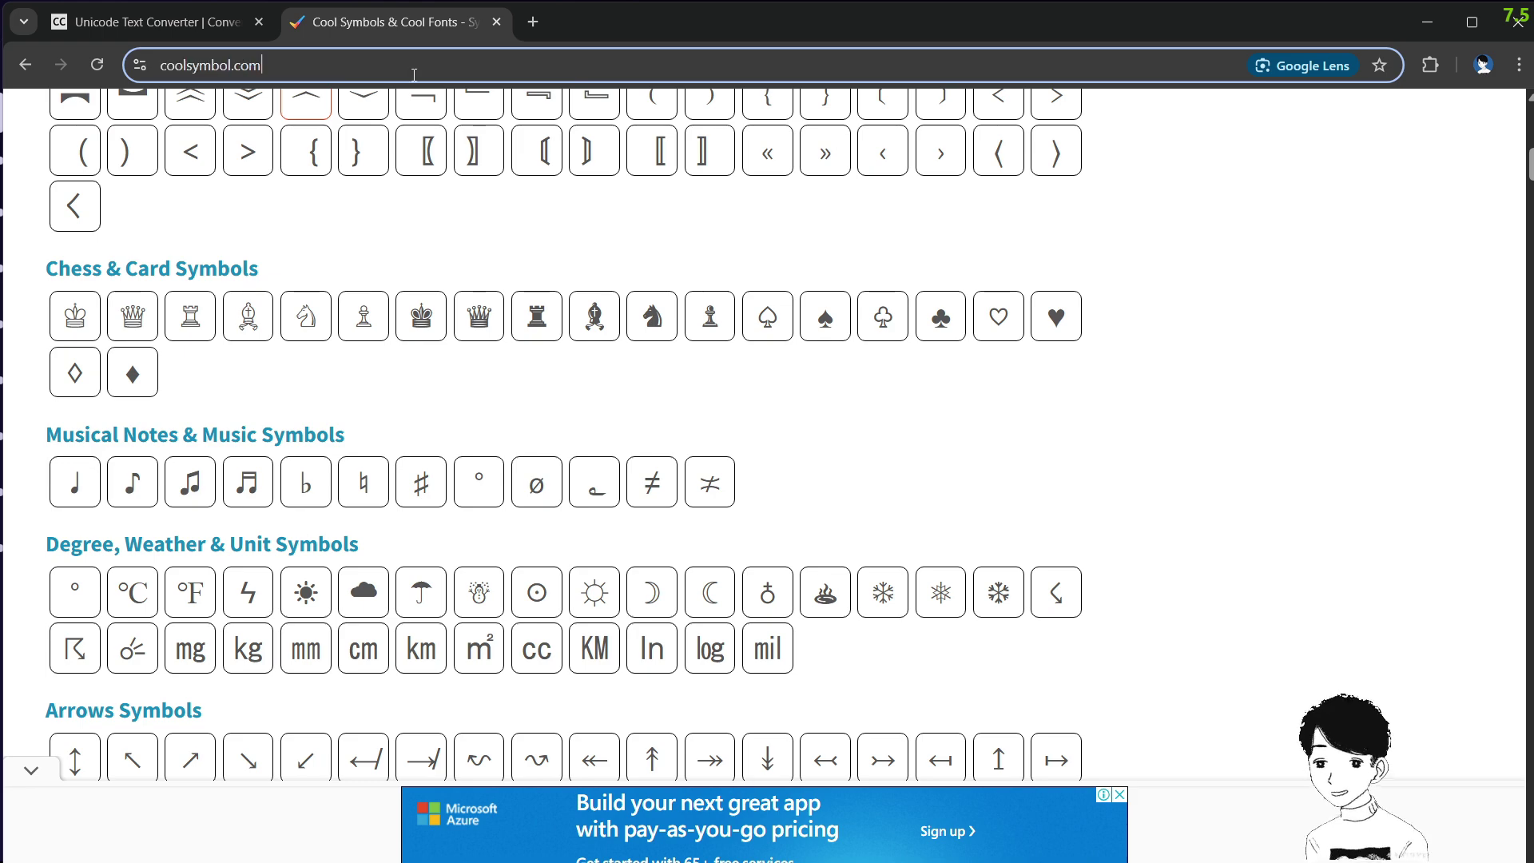
{"action": "scroll", "coordinate": [953, 508], "scroll_direction": "down", "scroll_amount": 5}
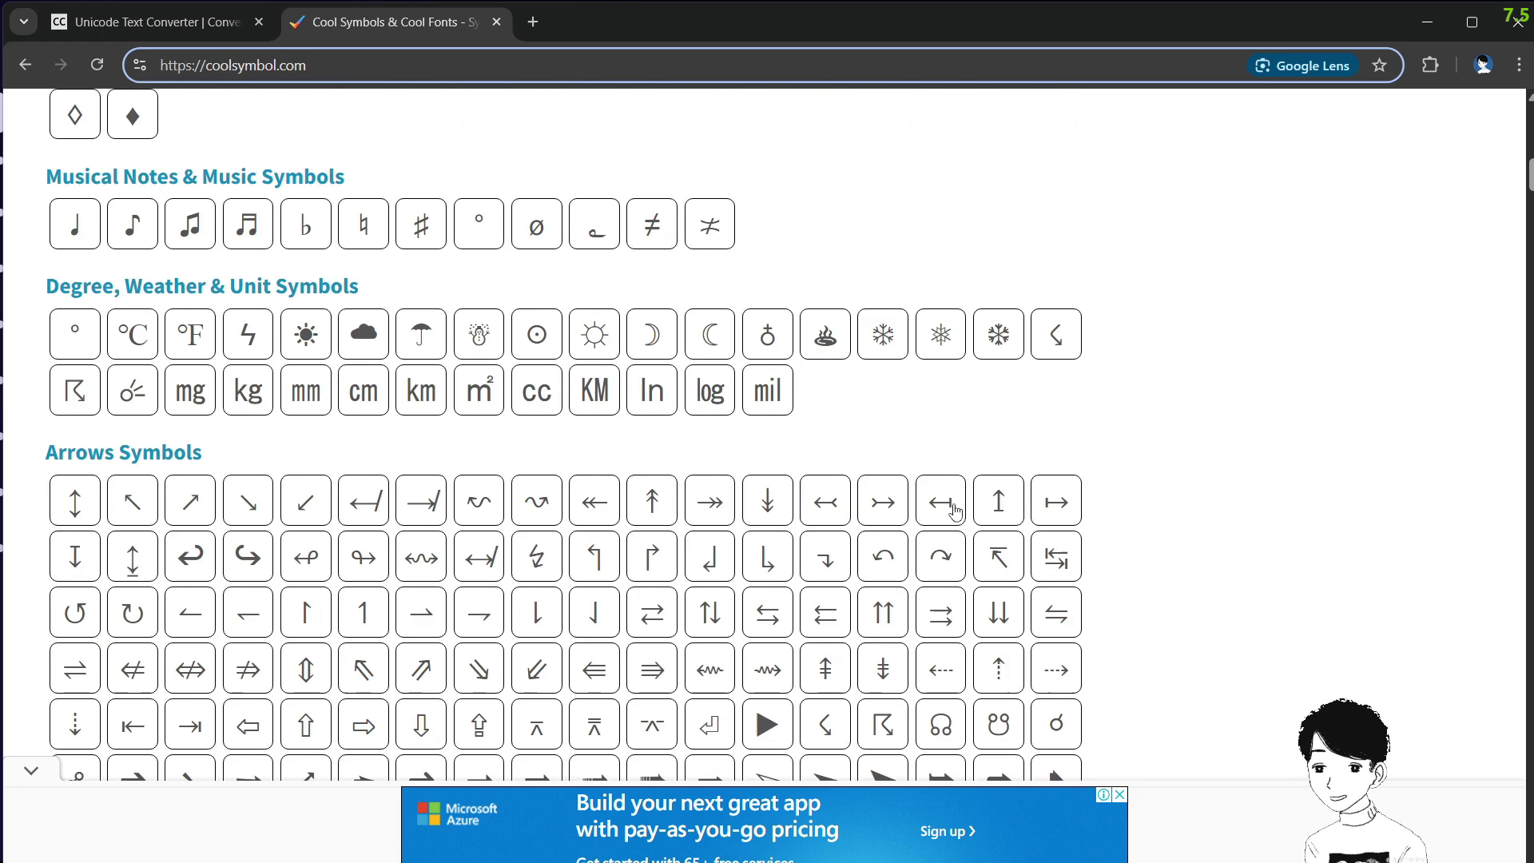
{"action": "mouse_move", "coordinate": [961, 517]}
{"action": "scroll", "coordinate": [480, 431], "scroll_direction": "down", "scroll_amount": 15}
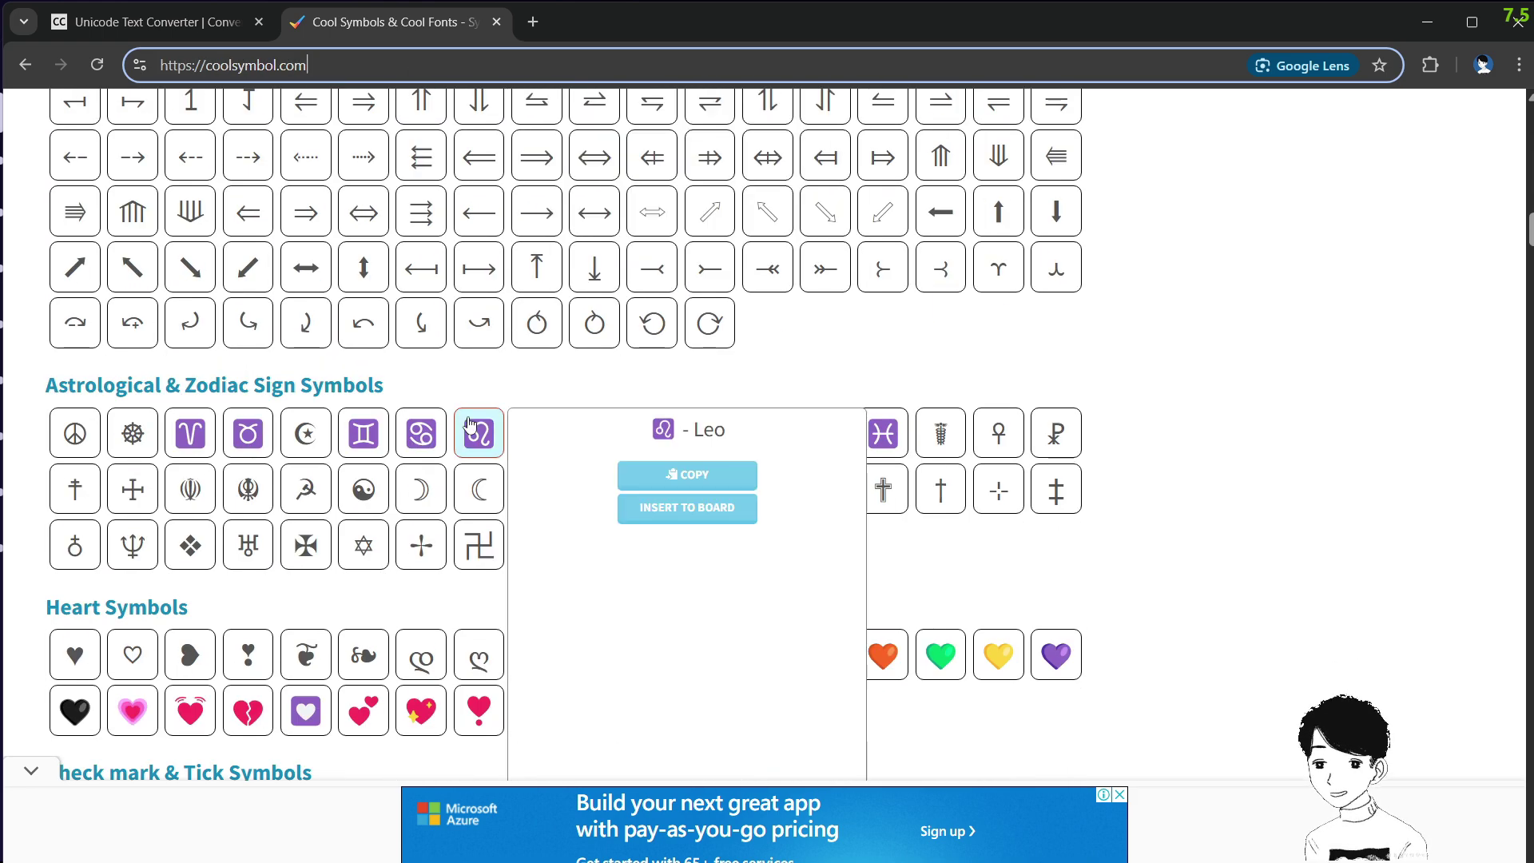
{"action": "scroll", "coordinate": [508, 461], "scroll_direction": "down", "scroll_amount": 20}
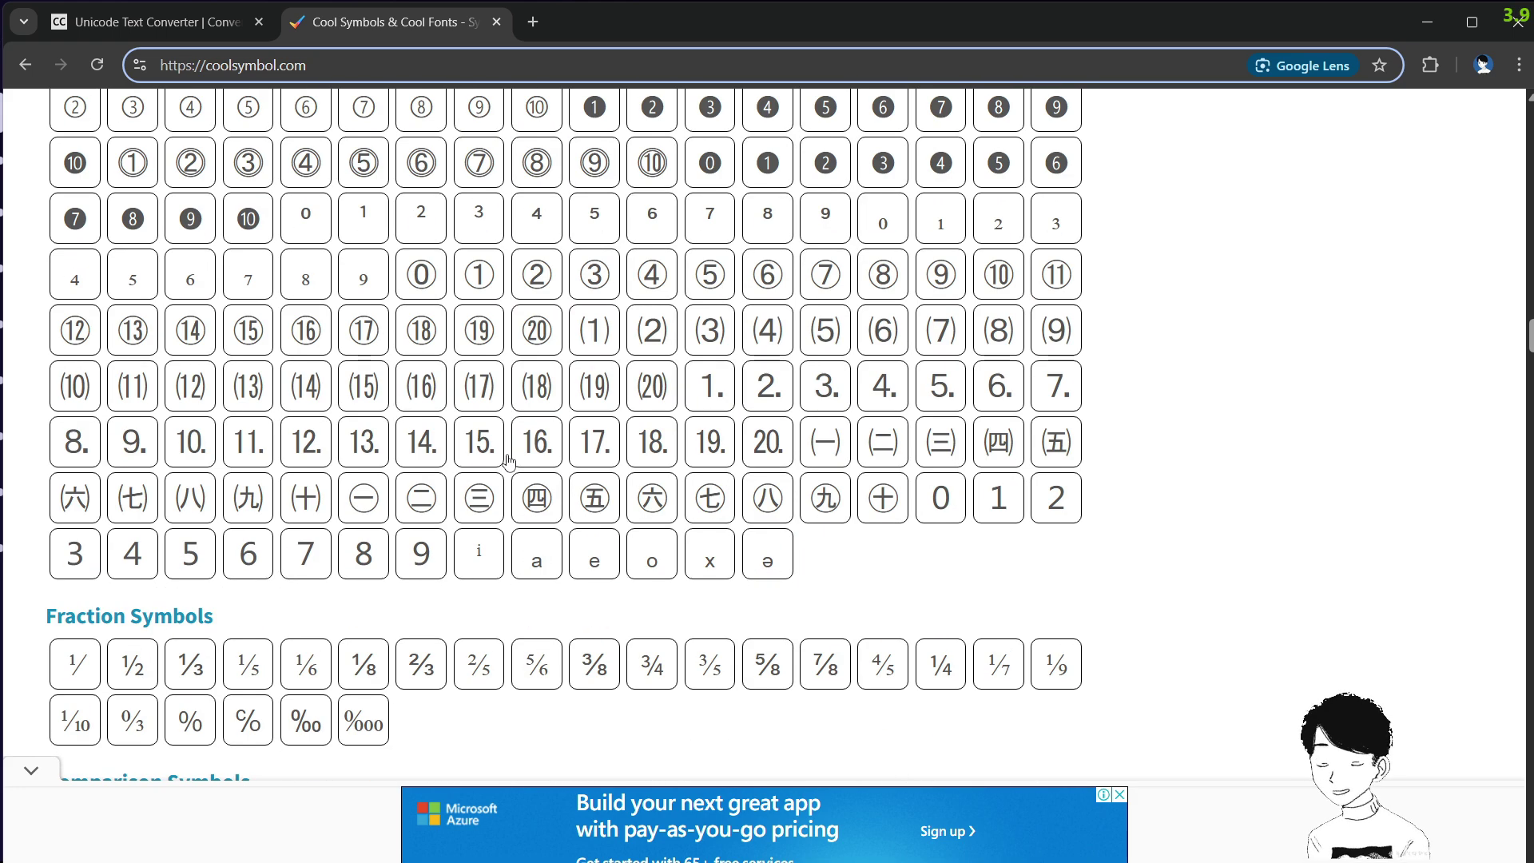
{"action": "left_click", "coordinate": [508, 461]}
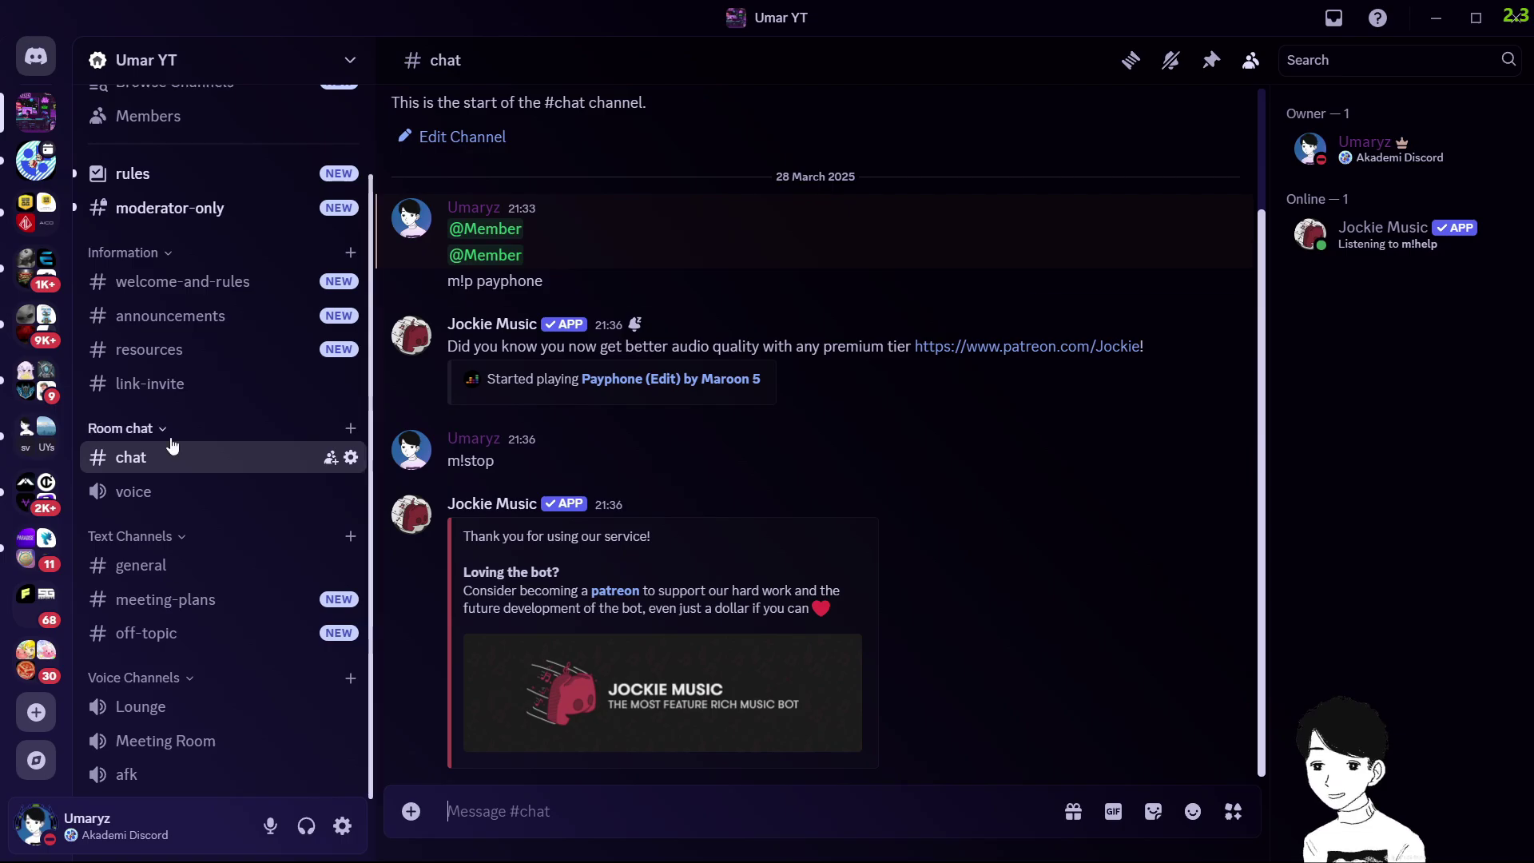
Put a vertical bar before the name in the chat text channel's settings, consulting the symbols on the Cool Symbols page
{"action": "right_click", "coordinate": [168, 456]}
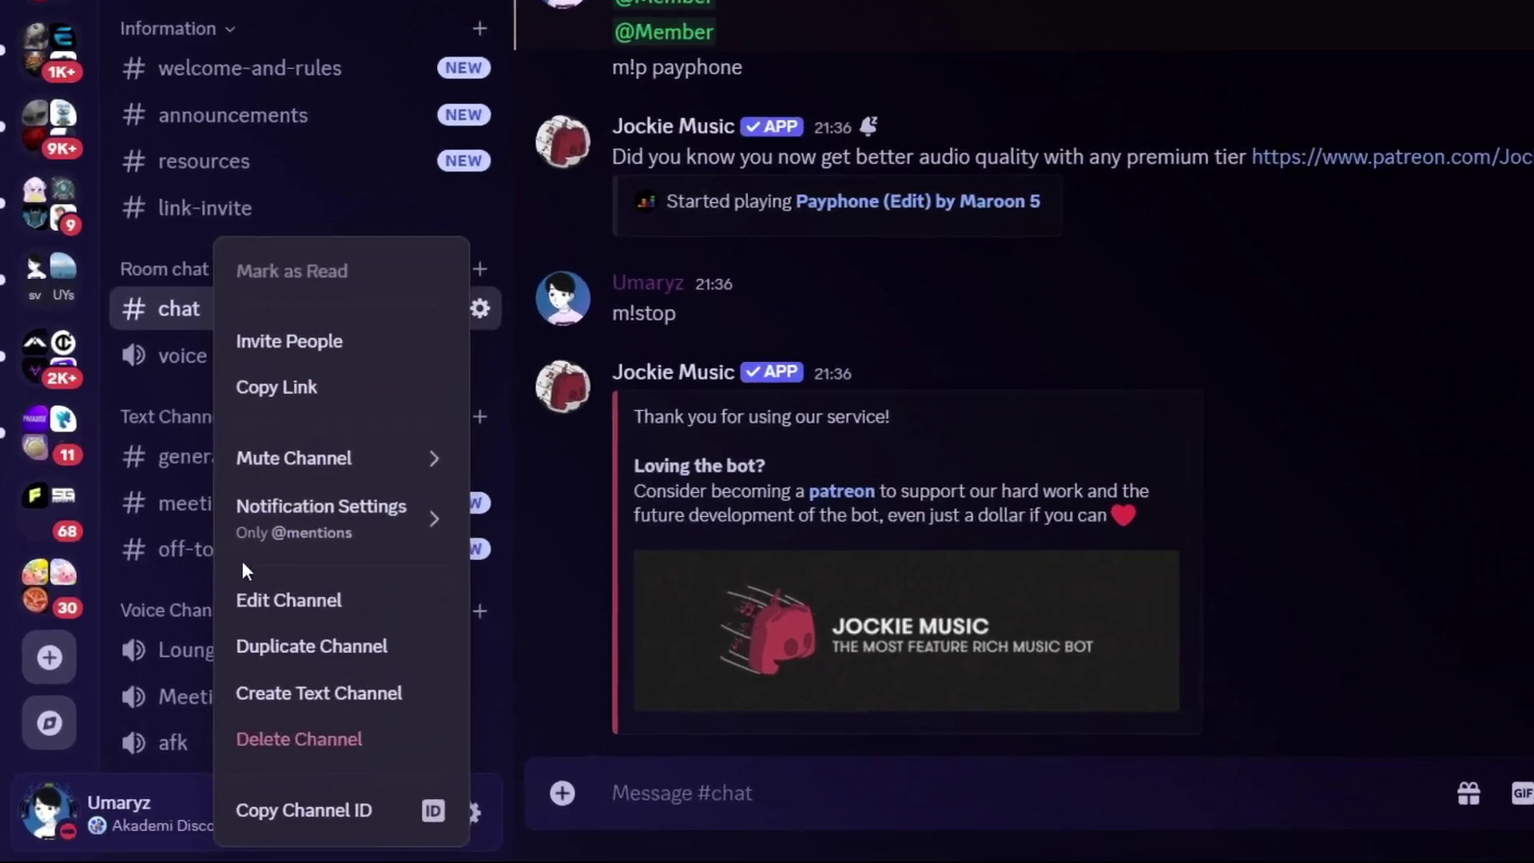
{"action": "left_click", "coordinate": [211, 683]}
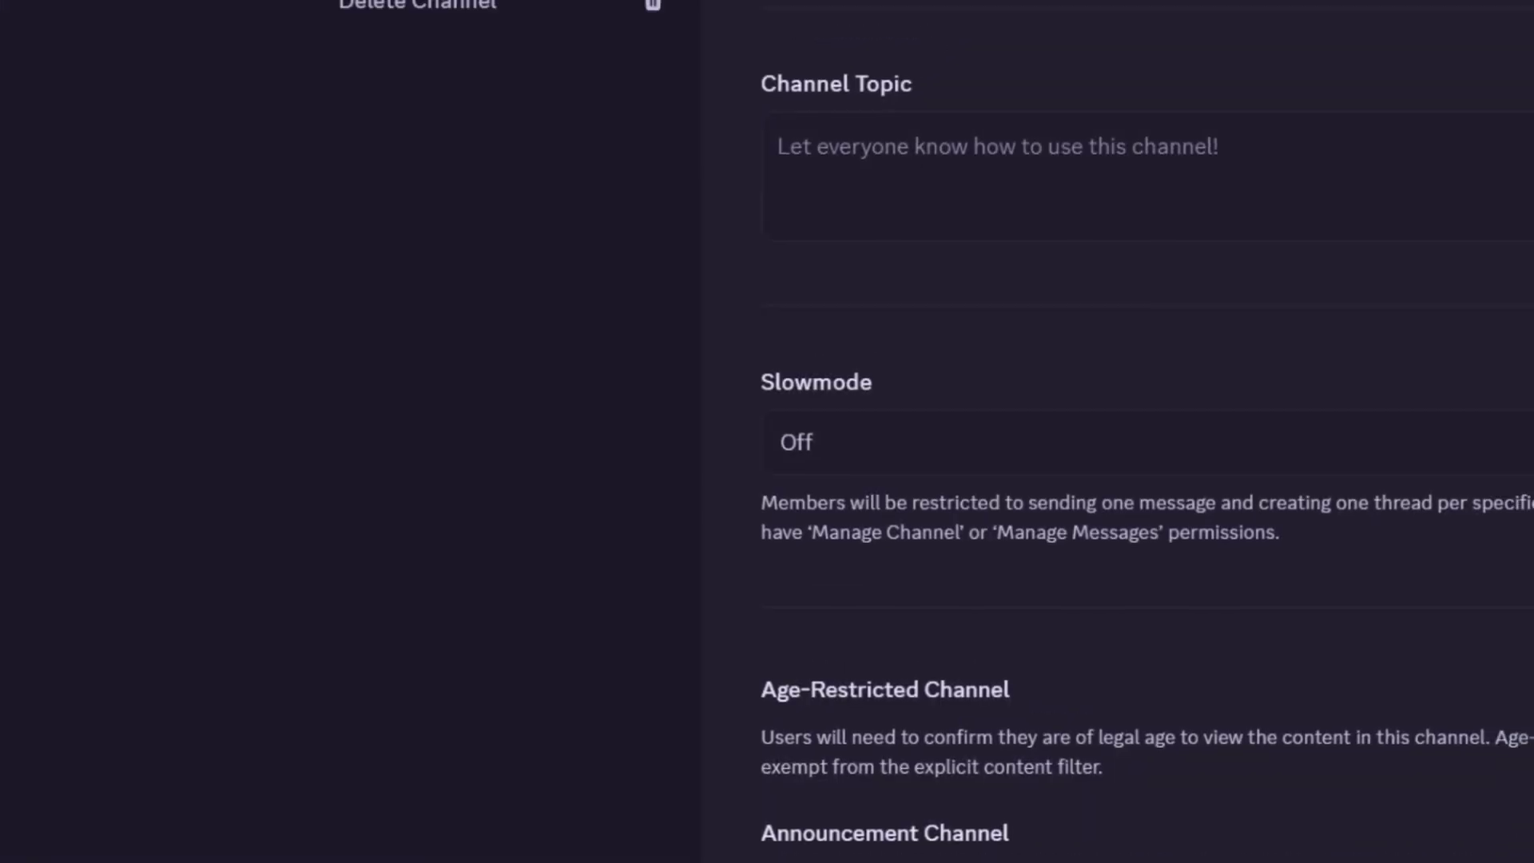
{"action": "left_click", "coordinate": [540, 184]}
{"action": "type", "text": "︱"}
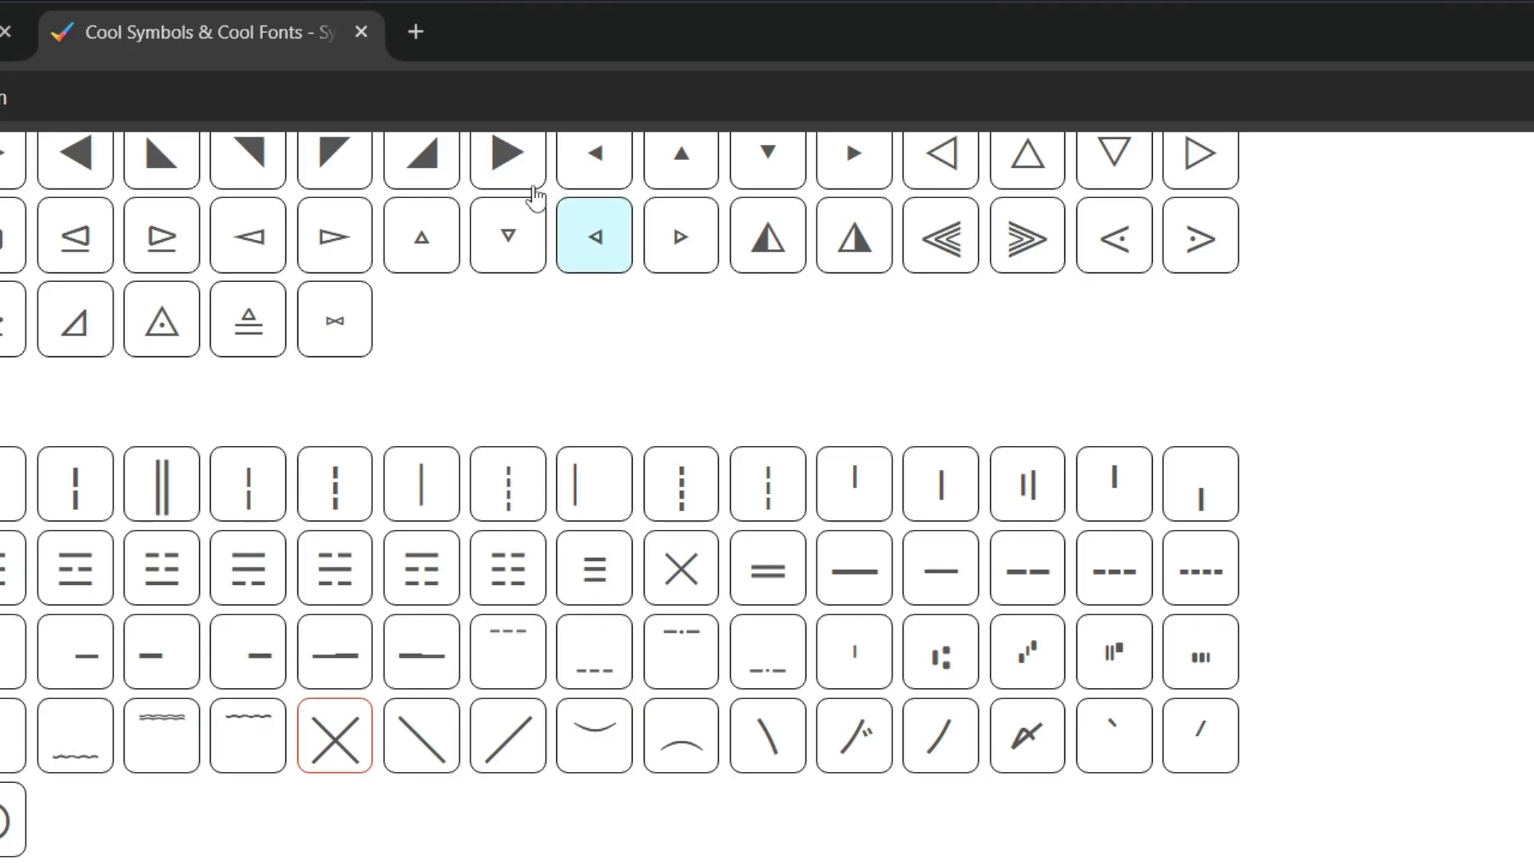
{"action": "scroll", "coordinate": [557, 493], "scroll_direction": "down", "scroll_amount": 10}
{"action": "scroll", "coordinate": [557, 492], "scroll_direction": "down", "scroll_amount": 15}
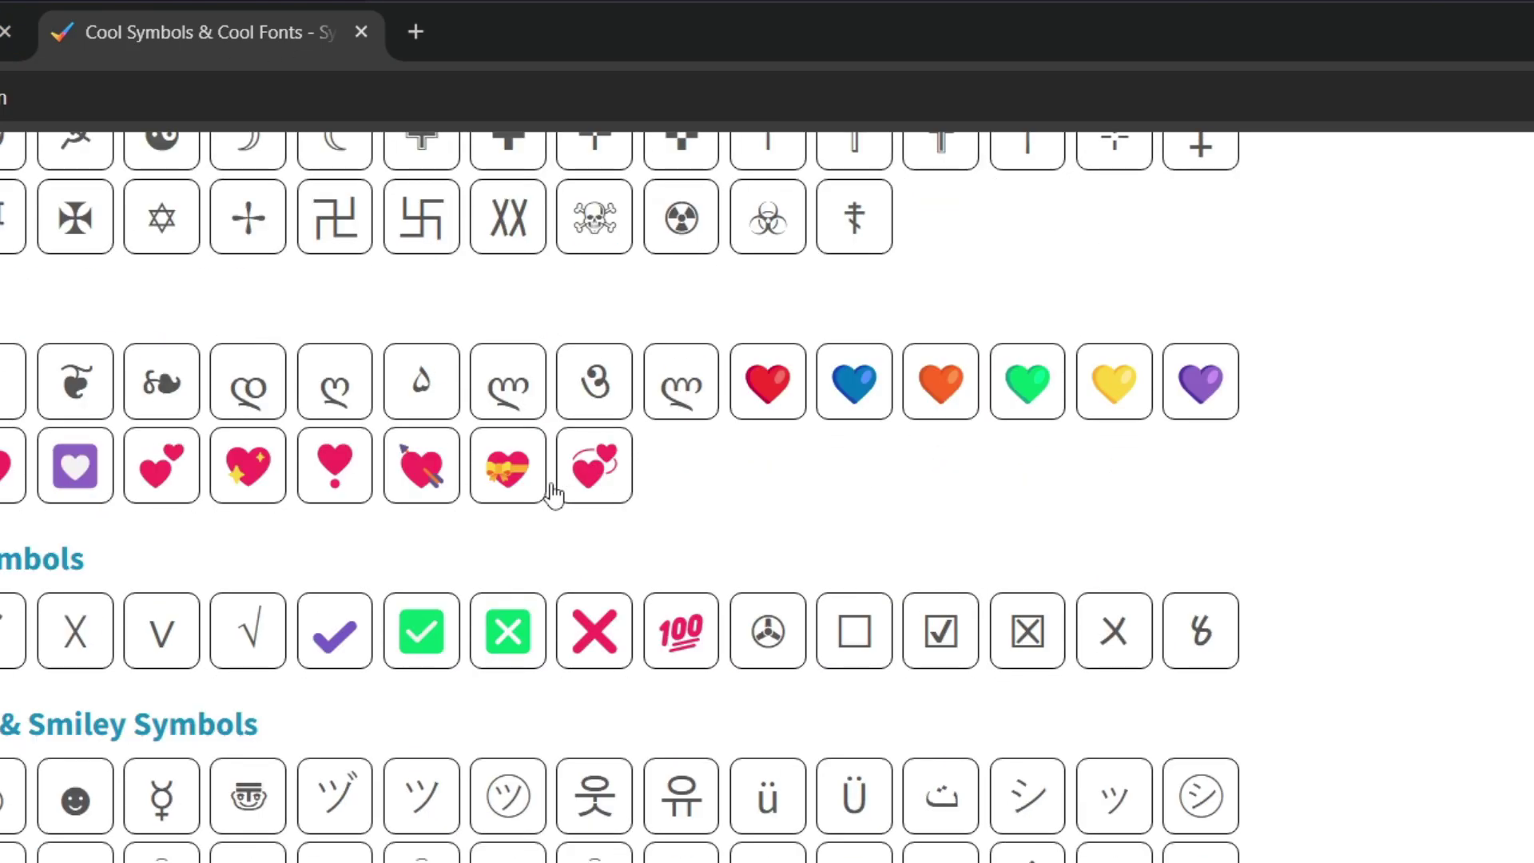
{"action": "scroll", "coordinate": [548, 503], "scroll_direction": "up", "scroll_amount": 15}
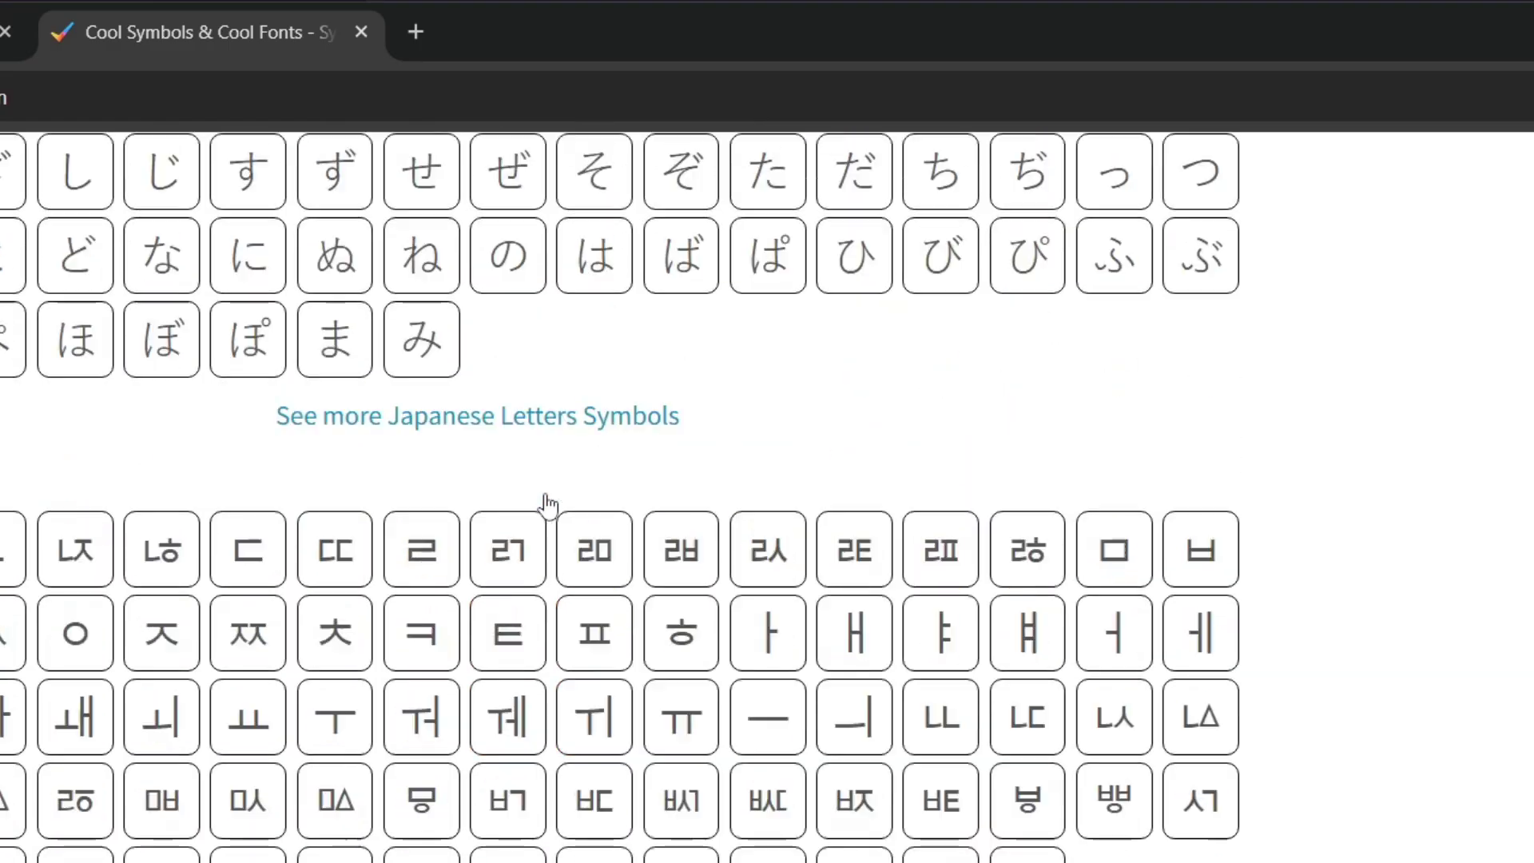
{"action": "scroll", "coordinate": [547, 503], "scroll_direction": "down", "scroll_amount": 16}
{"action": "key", "text": "alt+Tab"}
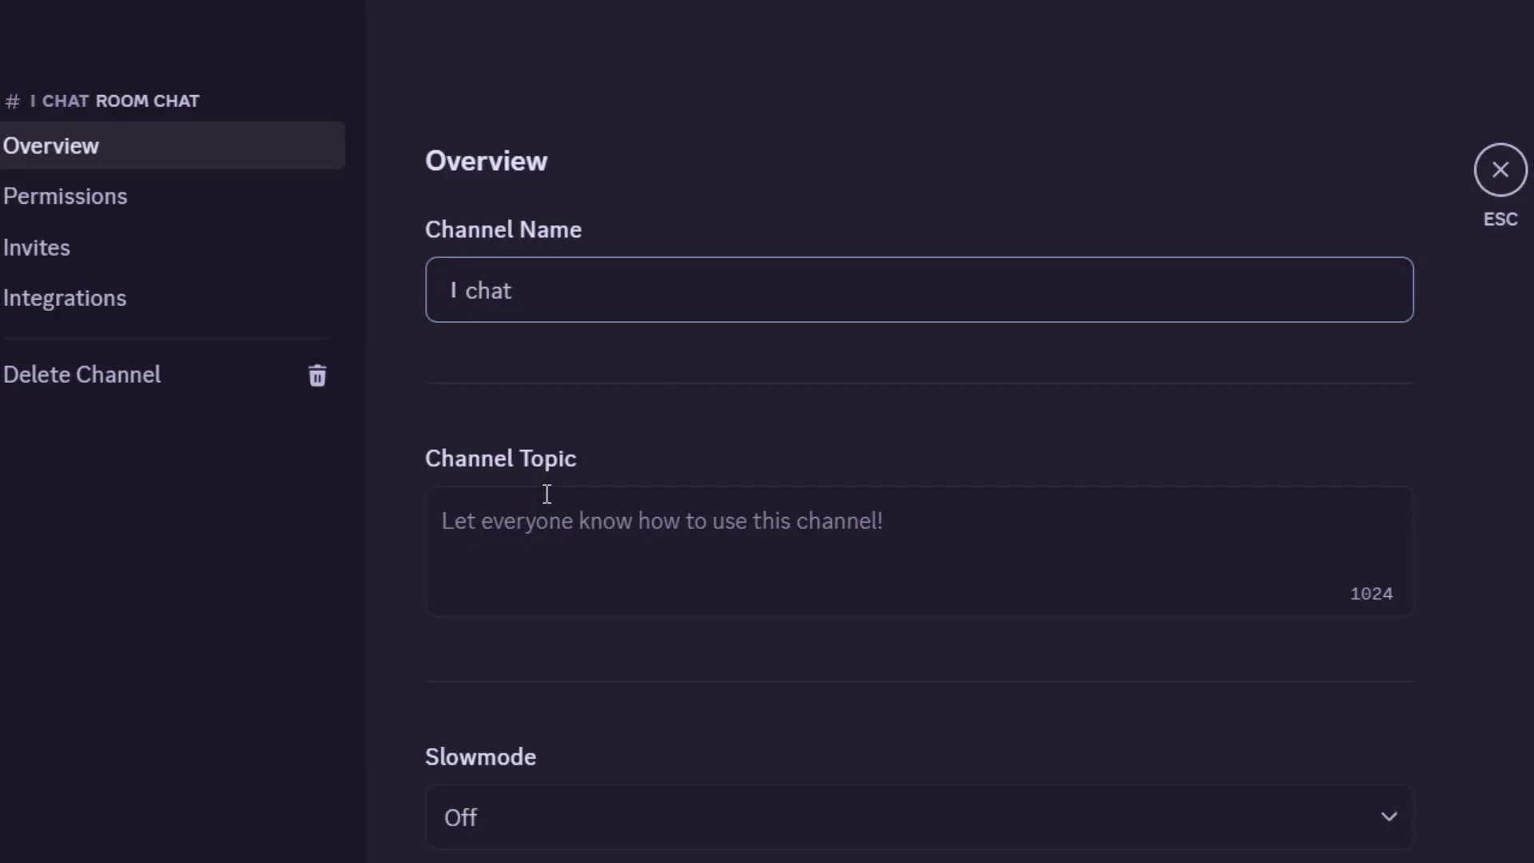
Insert the speech bubble emoji in front of the chat channel's name, save the changes and leave its settings
{"action": "key", "text": "super+period"}
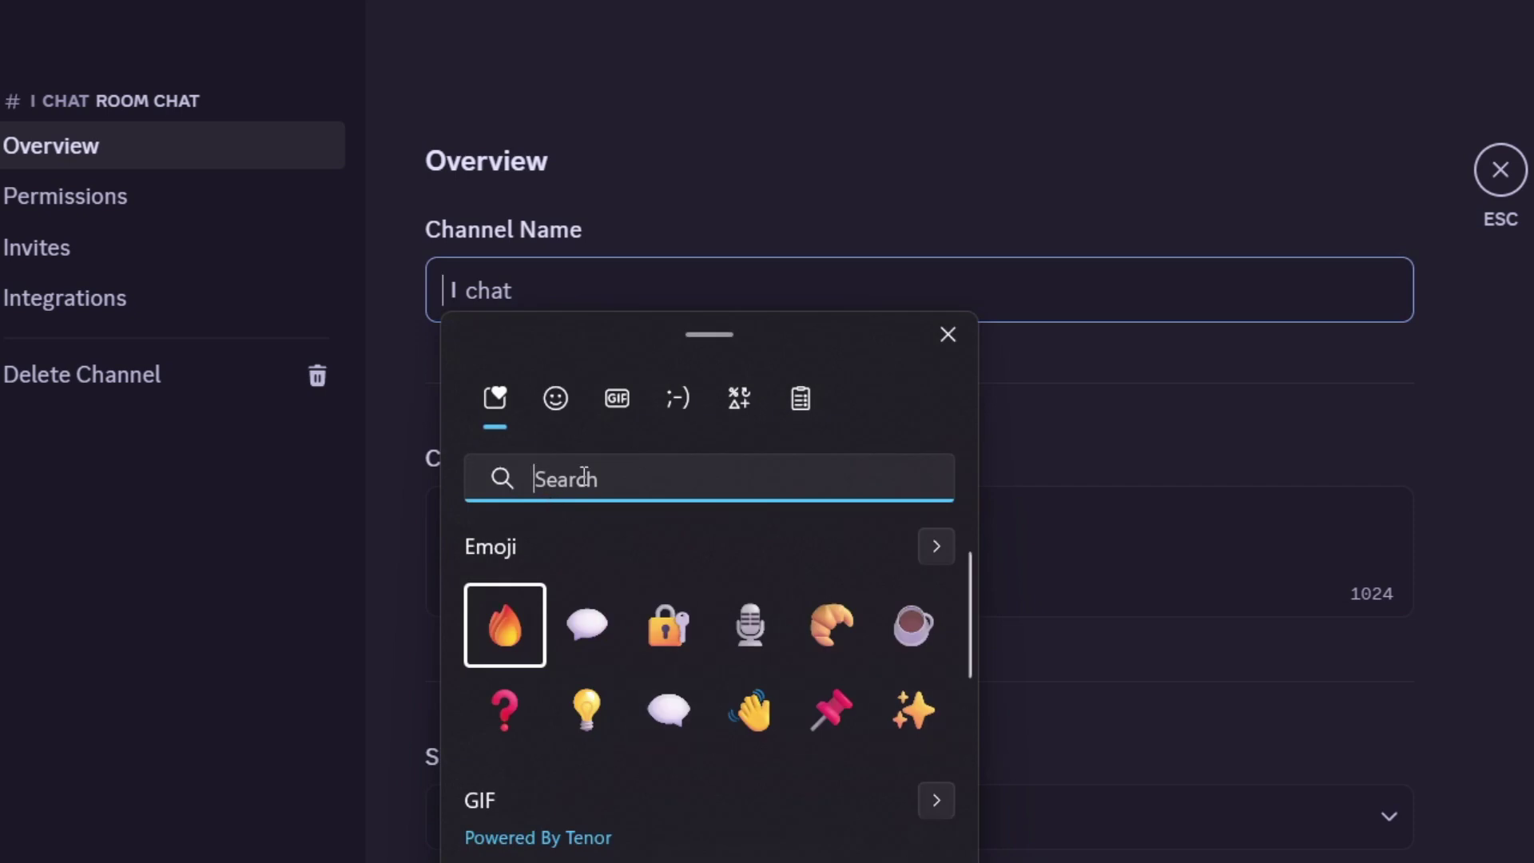
{"action": "left_click", "coordinate": [559, 395]}
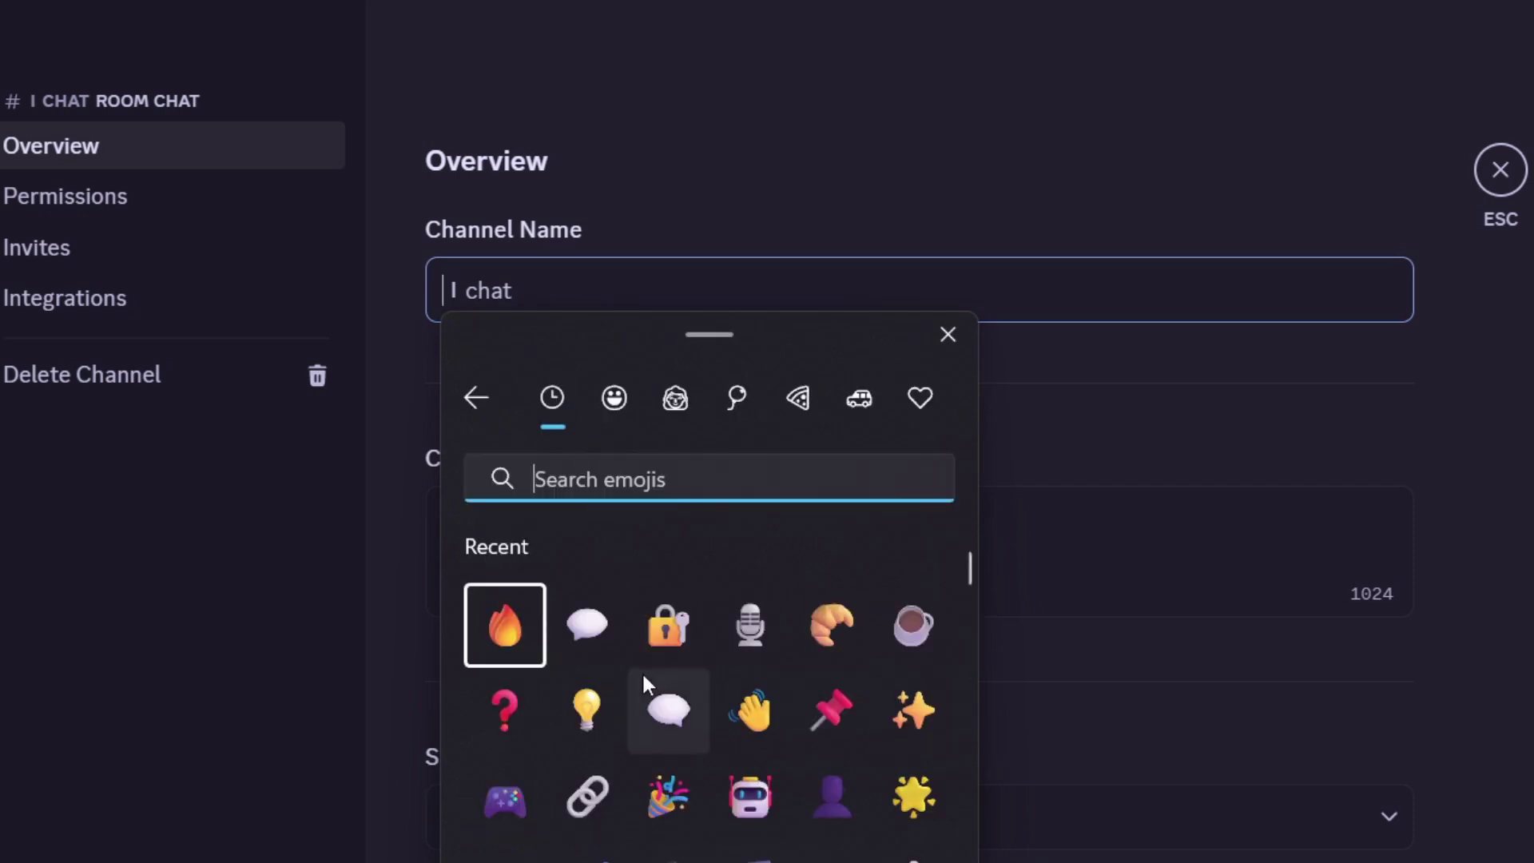
{"action": "left_click", "coordinate": [668, 707]}
{"action": "left_click", "coordinate": [1143, 815]}
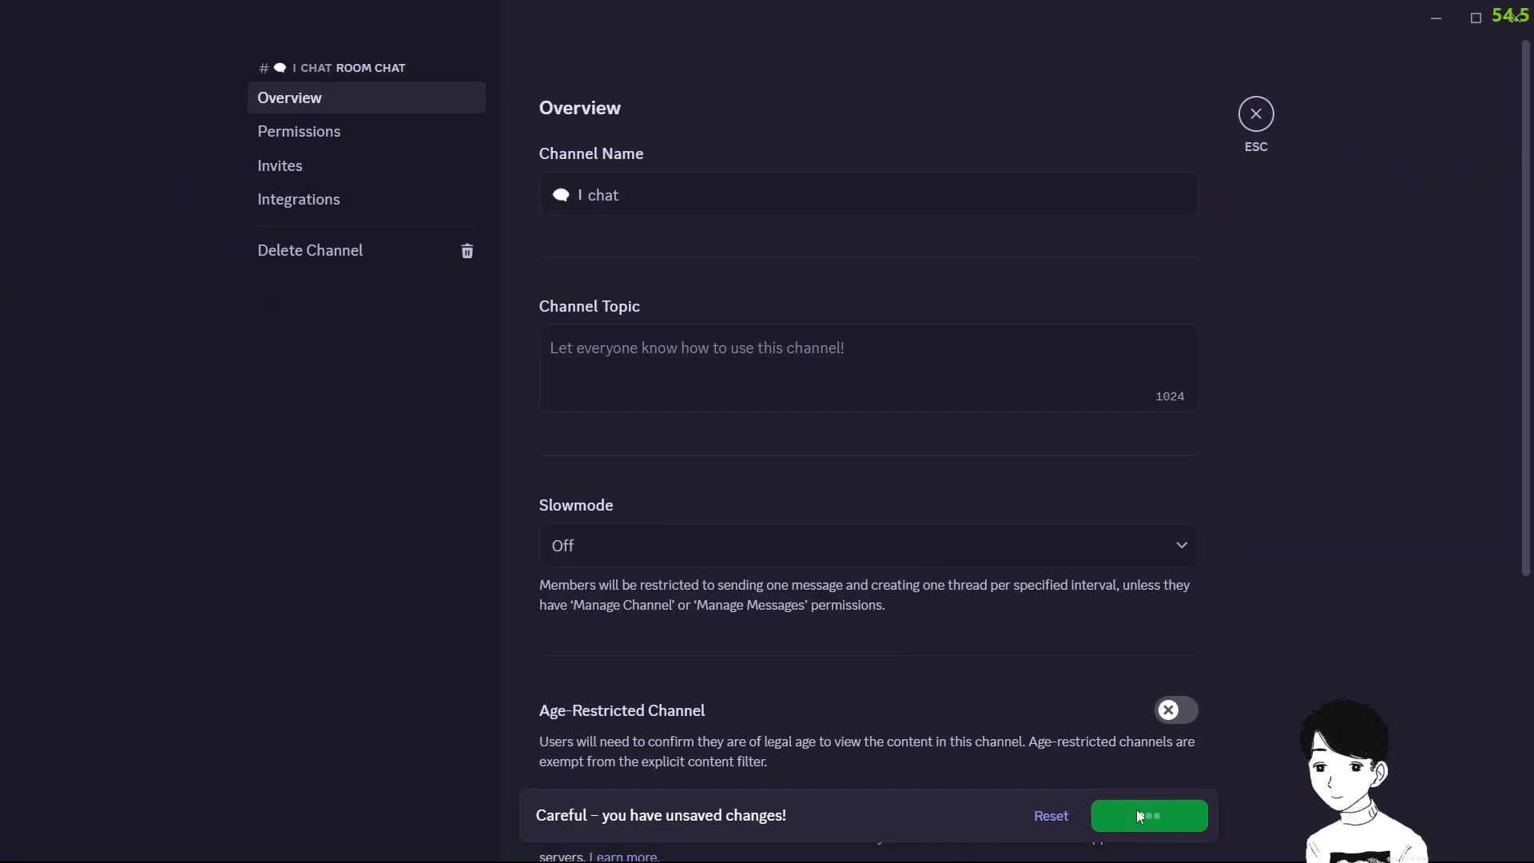
{"action": "key", "text": "Escape"}
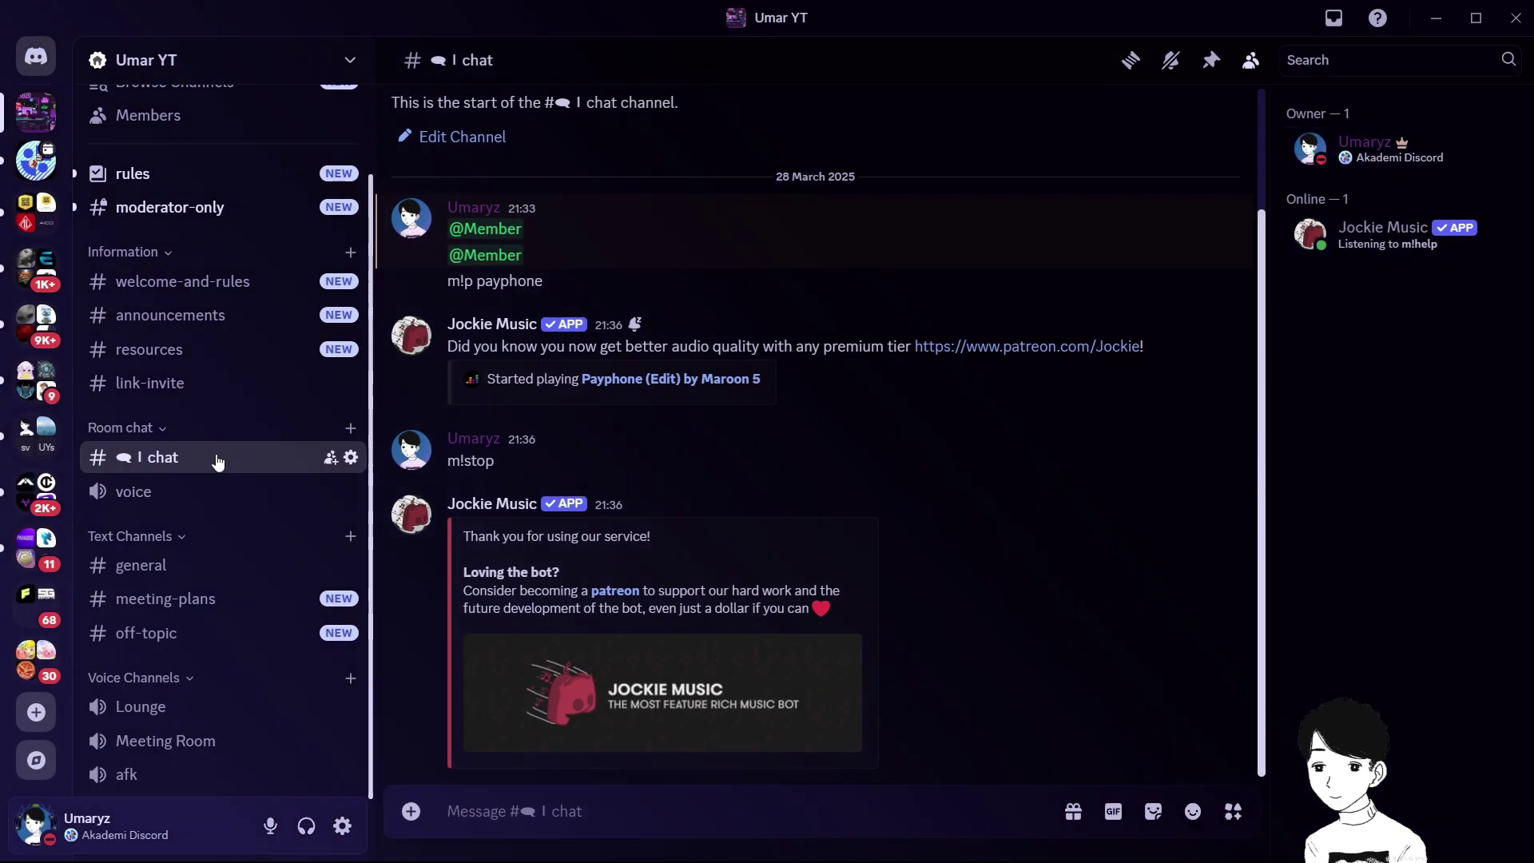
Copy the "🗨 I" prefix from the chat channel's name and insert it before the name of the voice channel
{"action": "right_click", "coordinate": [216, 460]}
{"action": "left_click", "coordinate": [285, 668]}
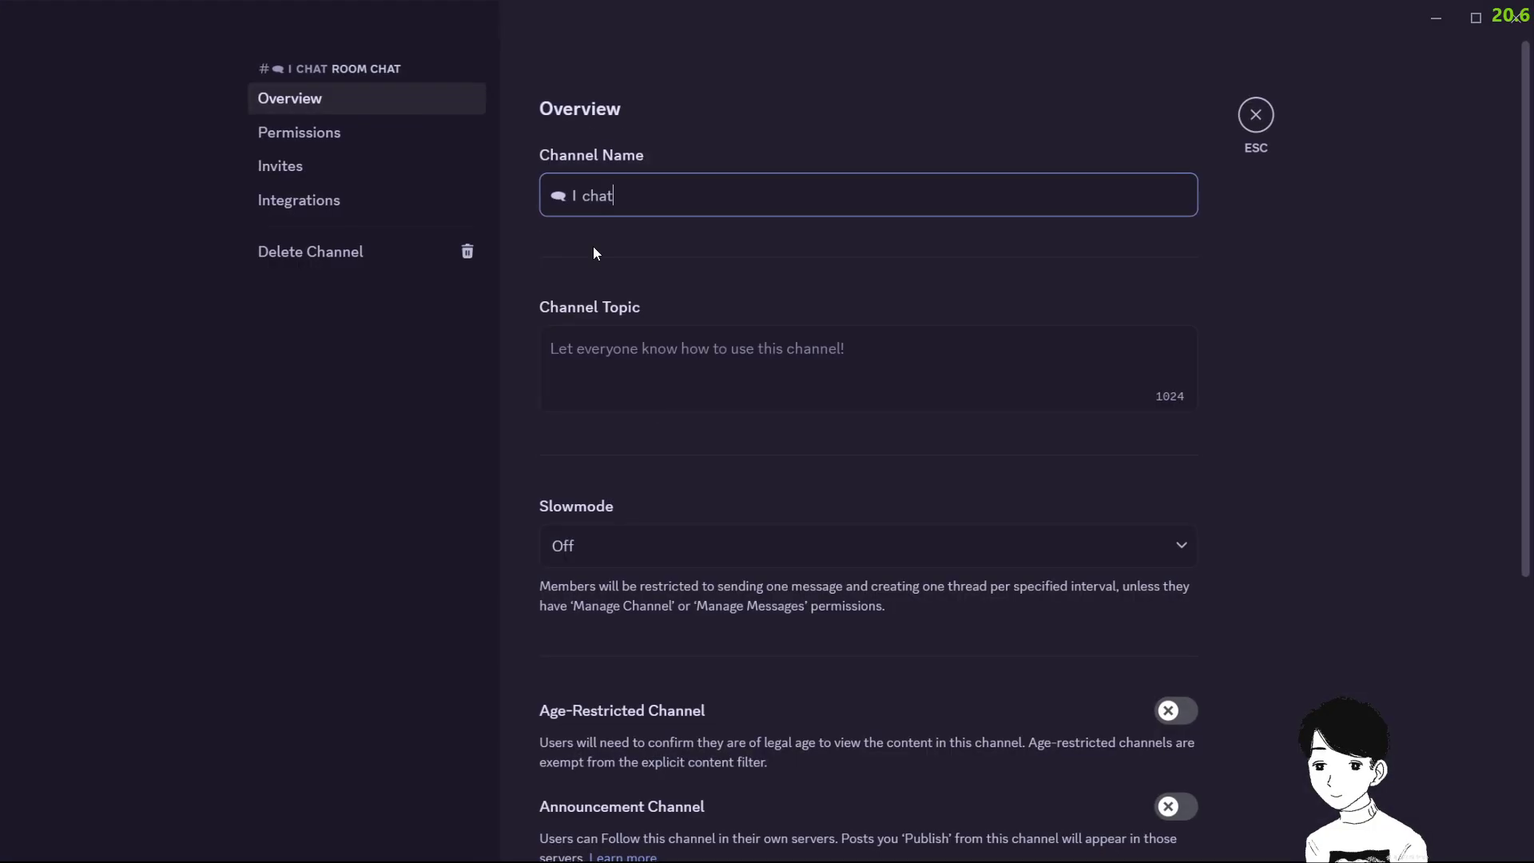
{"action": "left_click", "coordinate": [575, 195]}
{"action": "key", "text": "Escape"}
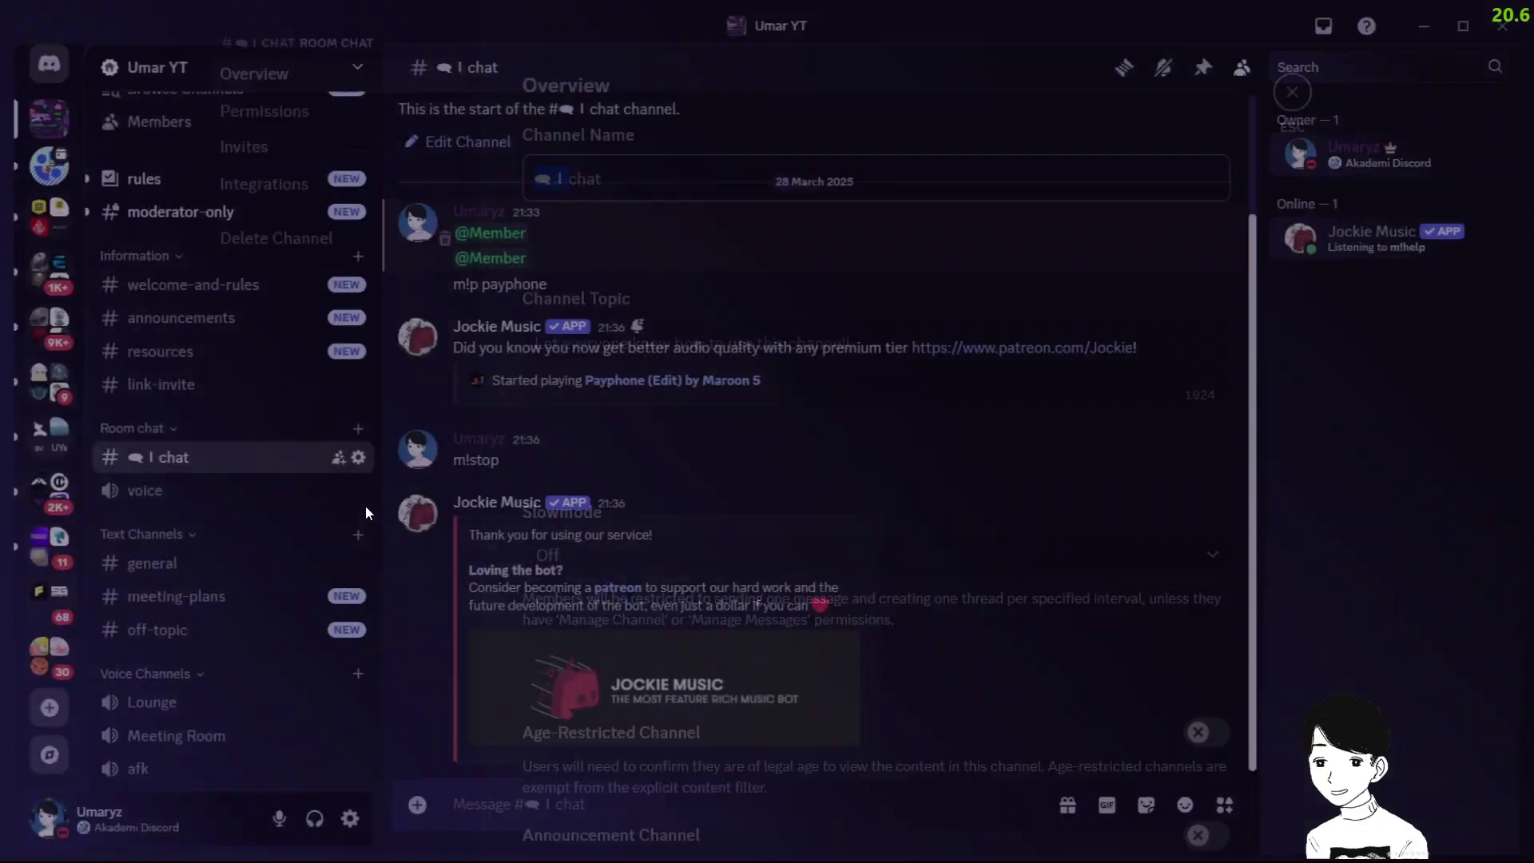
{"action": "right_click", "coordinate": [206, 494]}
{"action": "left_click", "coordinate": [328, 685]}
{"action": "left_click", "coordinate": [554, 197]}
{"action": "type", "text": "🗨 I"}
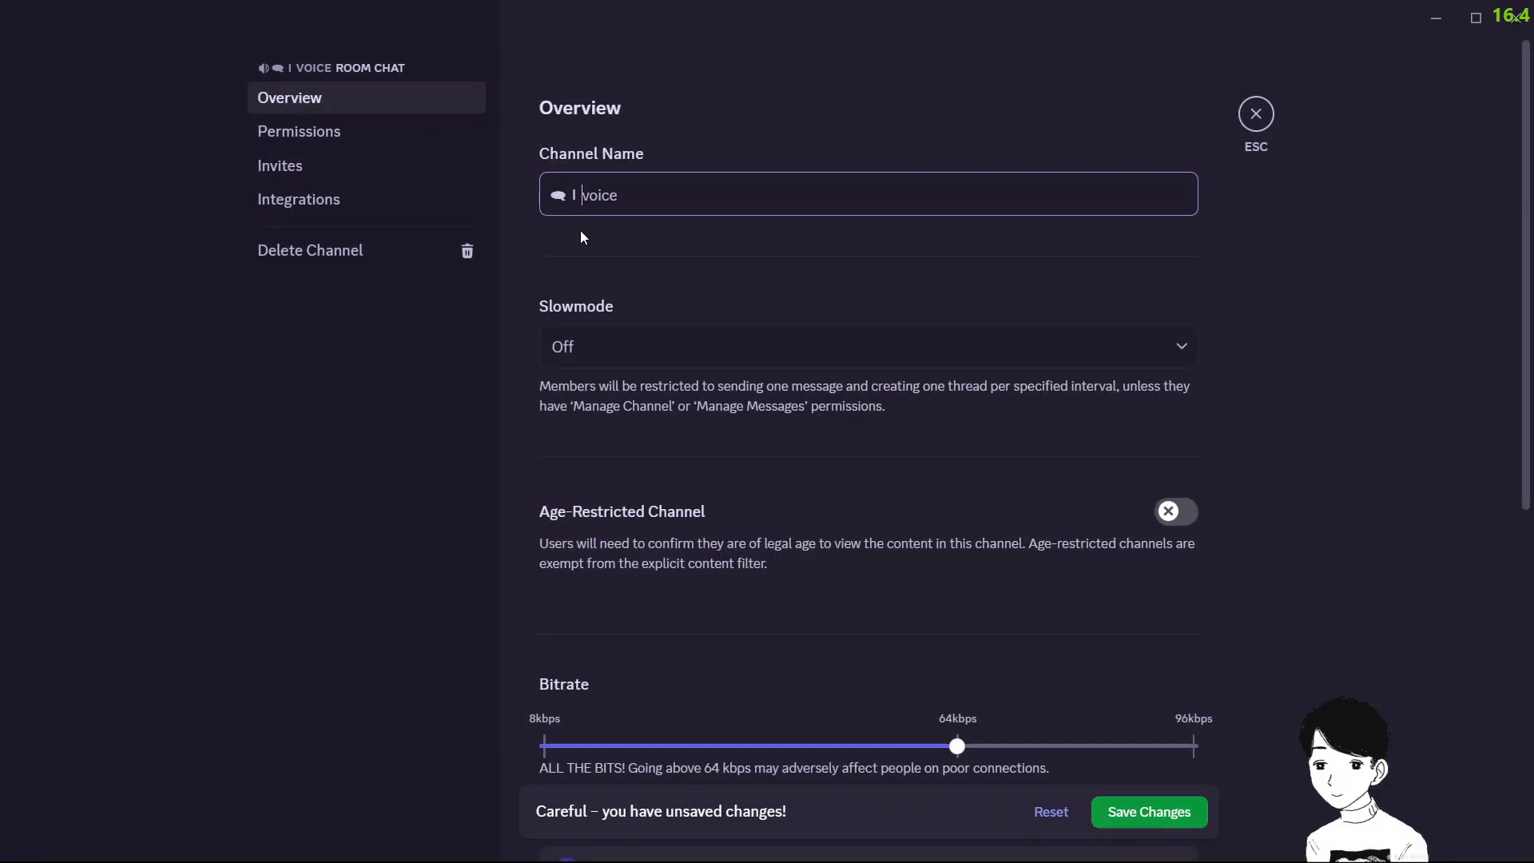
Replace the speech bubble in the voice channel's name with the speaker emoji found by searching "sound", and save the change
{"action": "left_click_drag", "start_coordinate": [568, 199], "coordinate": [552, 200]}
{"action": "key", "text": "super+period"}
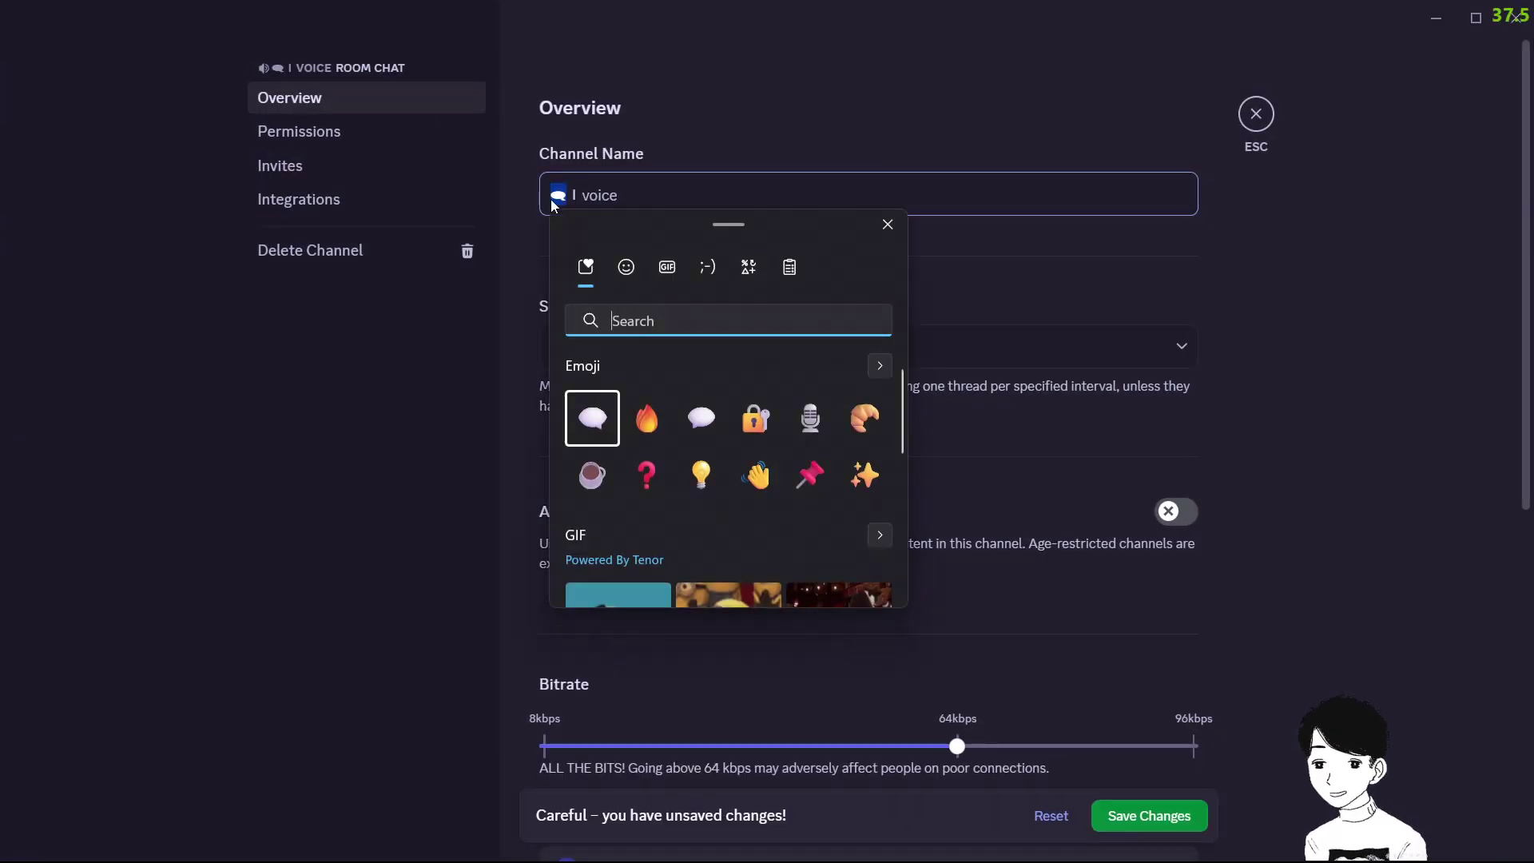
{"action": "type", "text": "sound"}
{"action": "left_click", "coordinate": [698, 416]}
{"action": "left_click", "coordinate": [538, 257]}
{"action": "left_click", "coordinate": [1148, 783]}
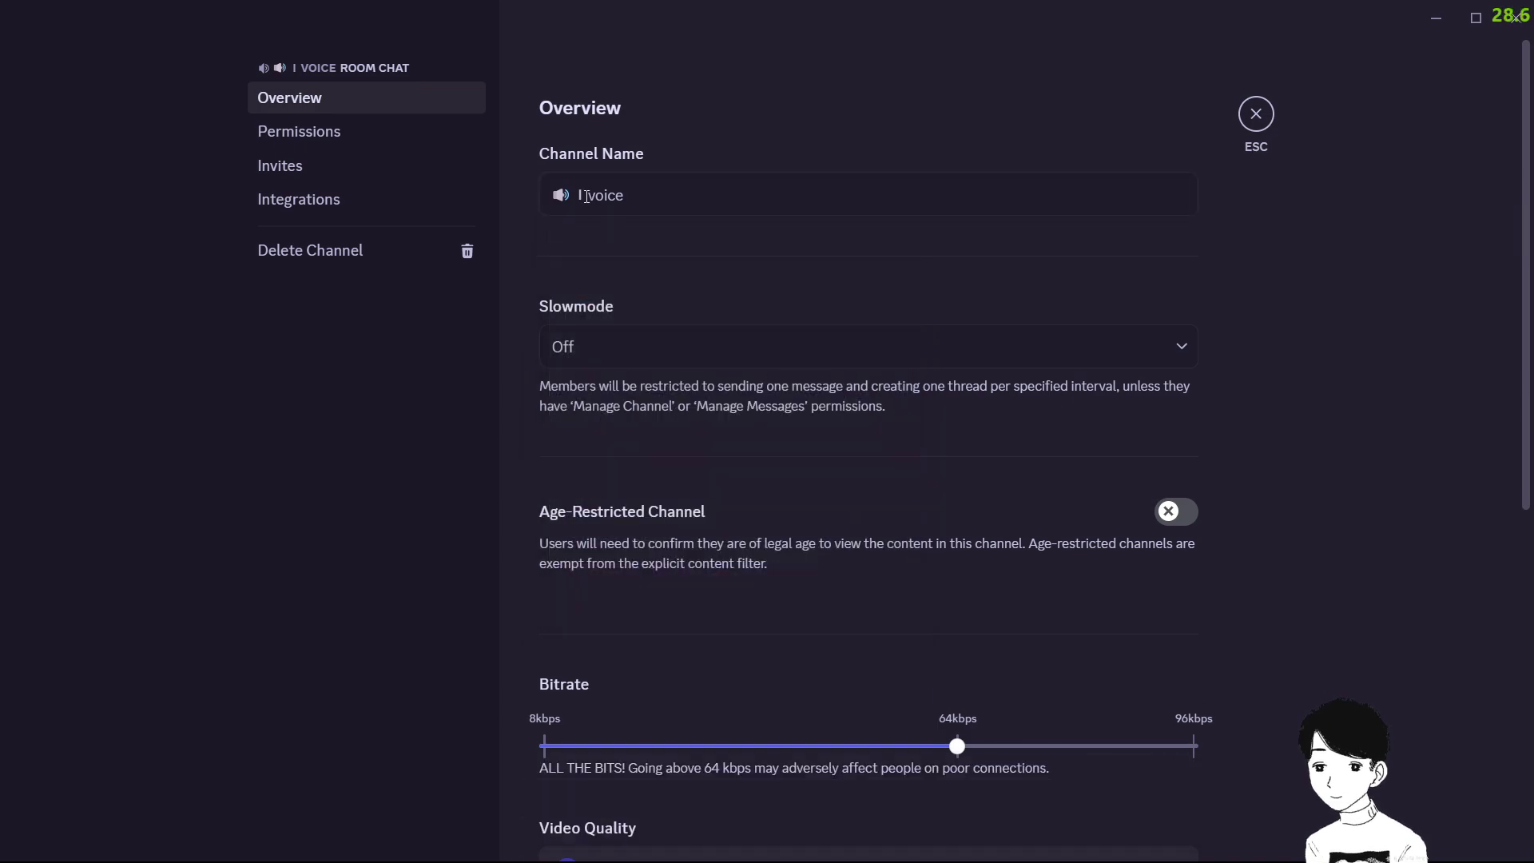
{"action": "key", "text": "Escape"}
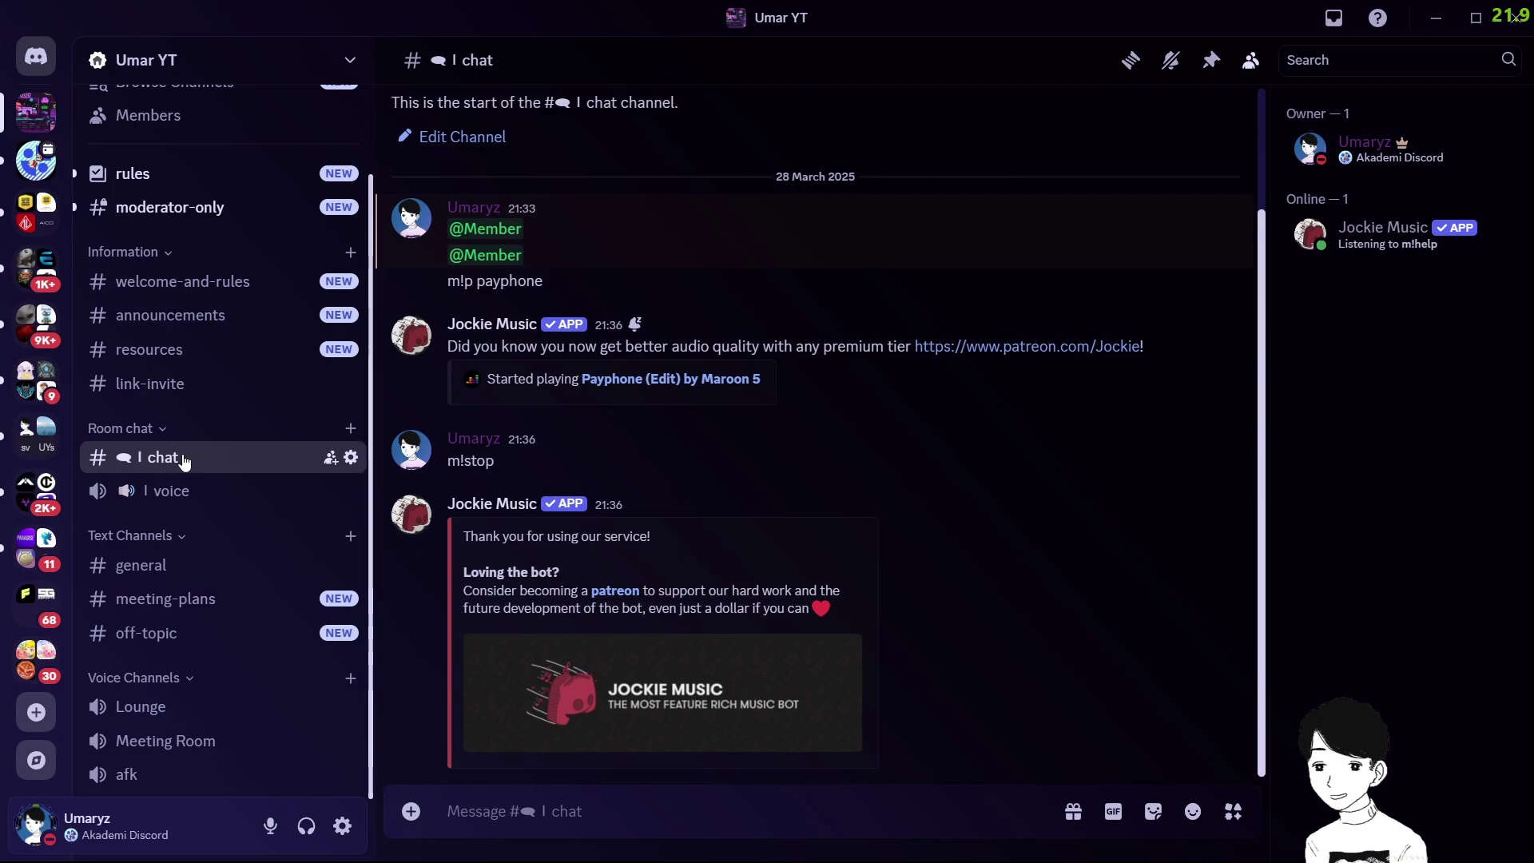
Try appending "dadadaddadada" to the chat channel's name, discard the unsaved change and leave its settings
{"action": "right_click", "coordinate": [229, 463]}
{"action": "left_click", "coordinate": [287, 673]}
{"action": "left_click", "coordinate": [639, 199]}
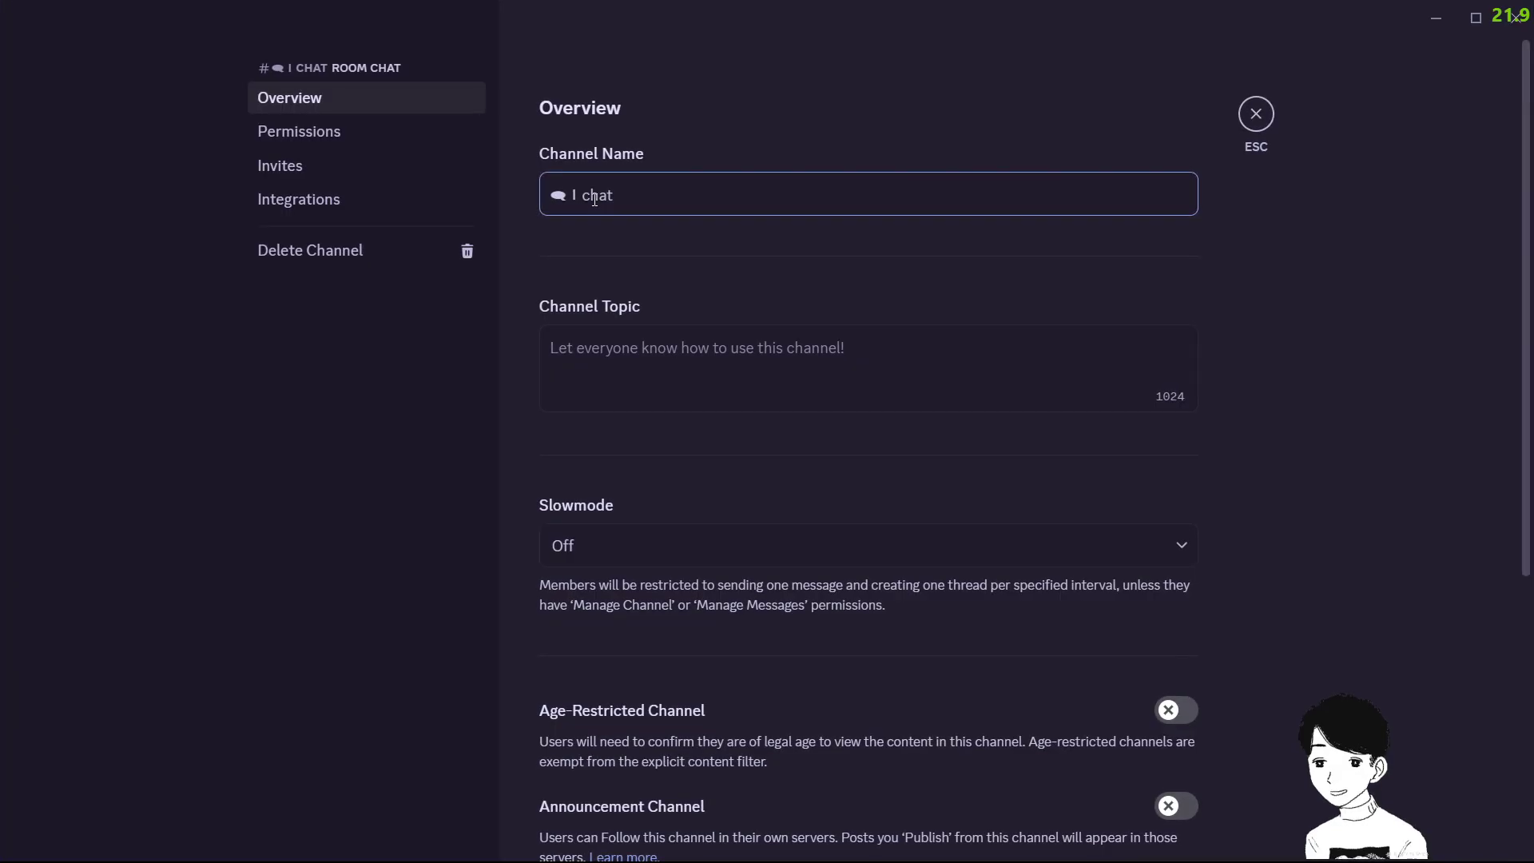
{"action": "double_click", "coordinate": [638, 198]}
{"action": "left_click", "coordinate": [639, 198]}
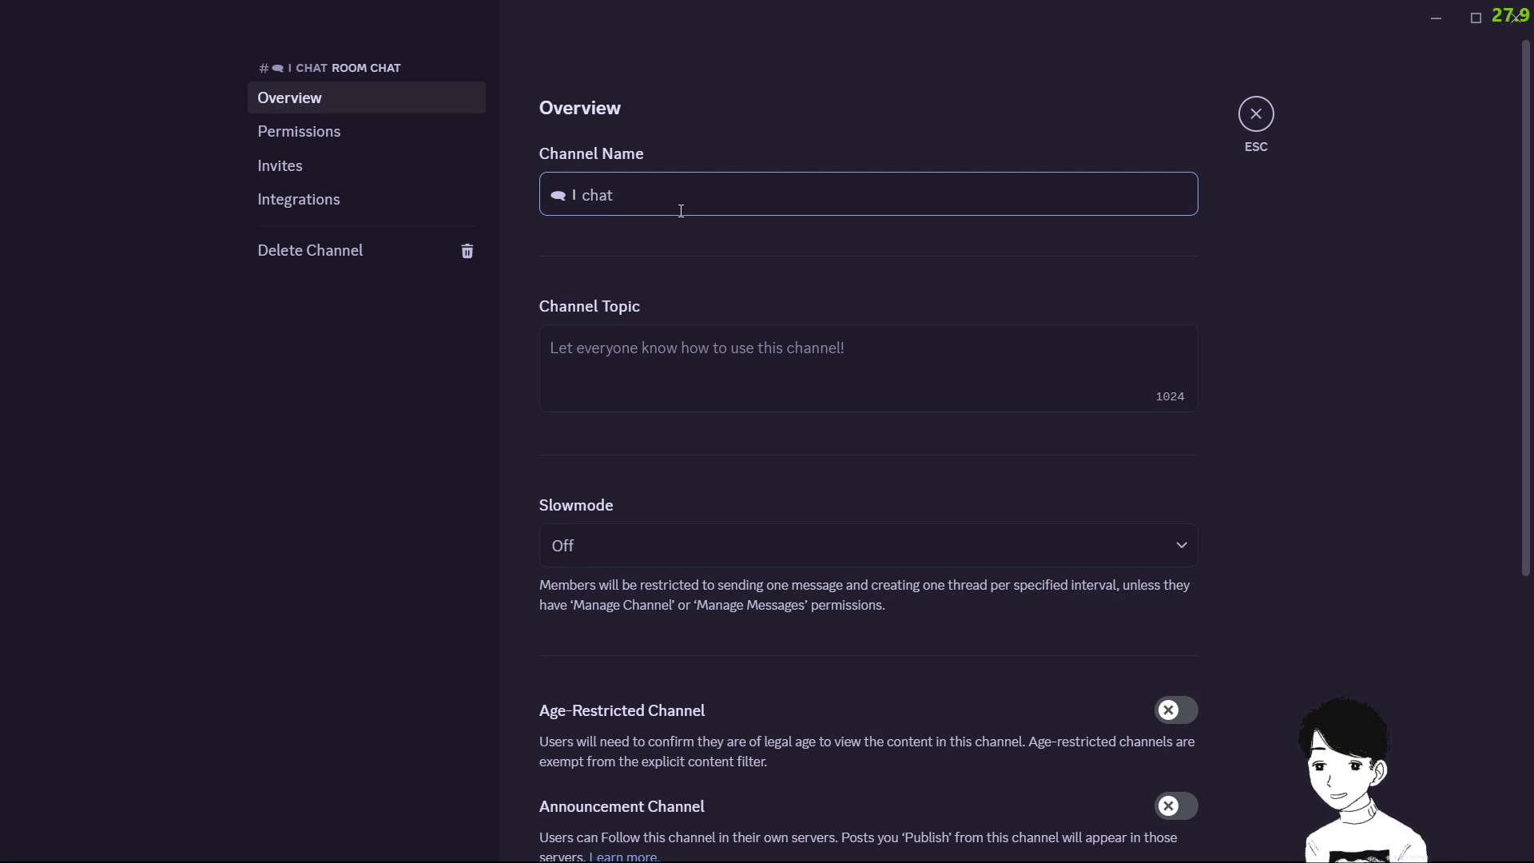
{"action": "type", "text": "dadadaddadada"}
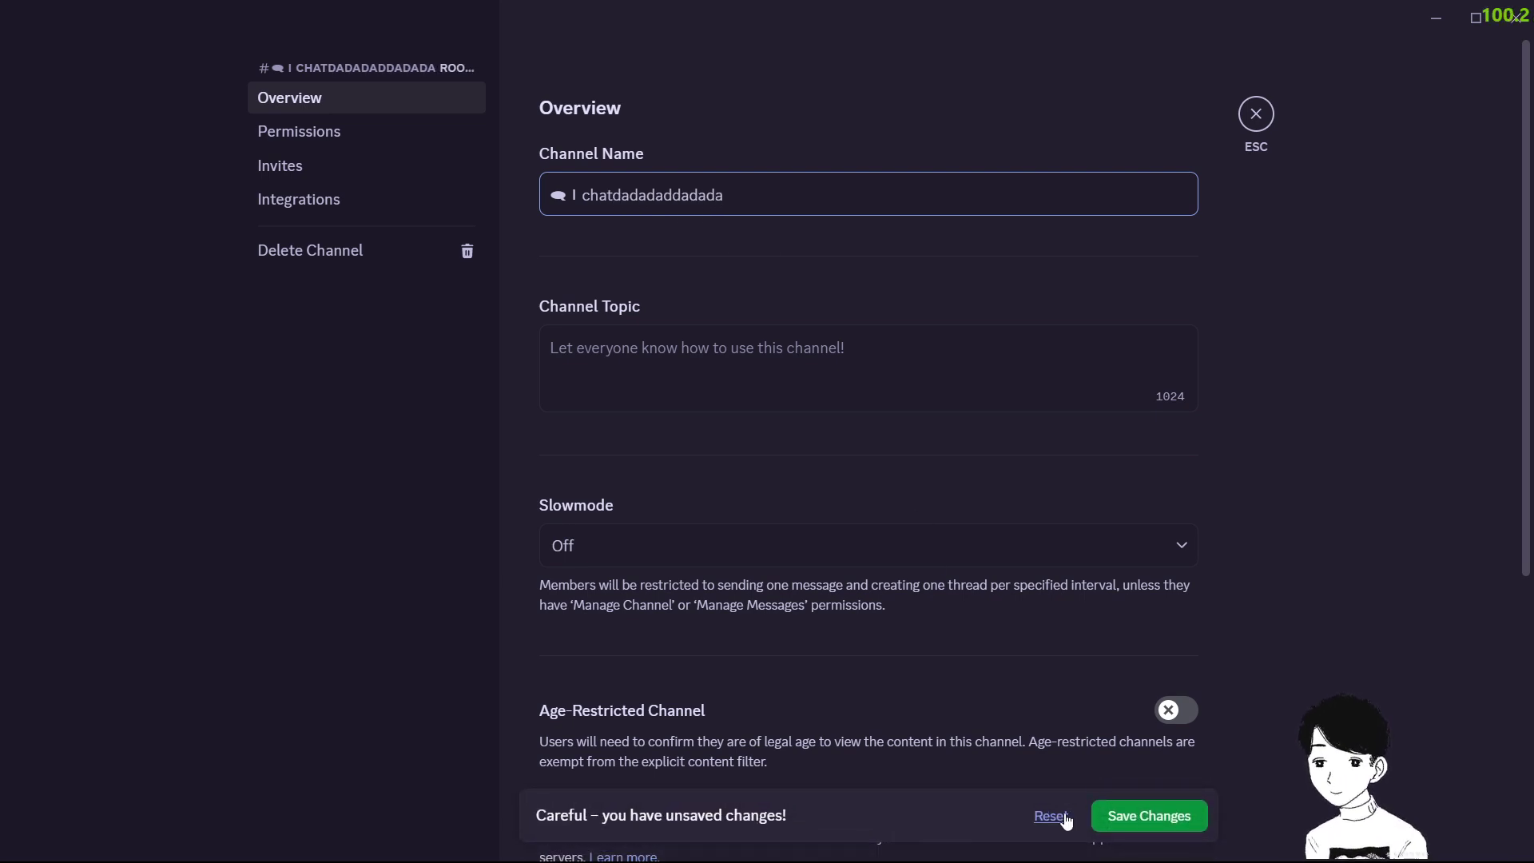
{"action": "left_click", "coordinate": [1051, 816]}
{"action": "left_click", "coordinate": [1256, 113]}
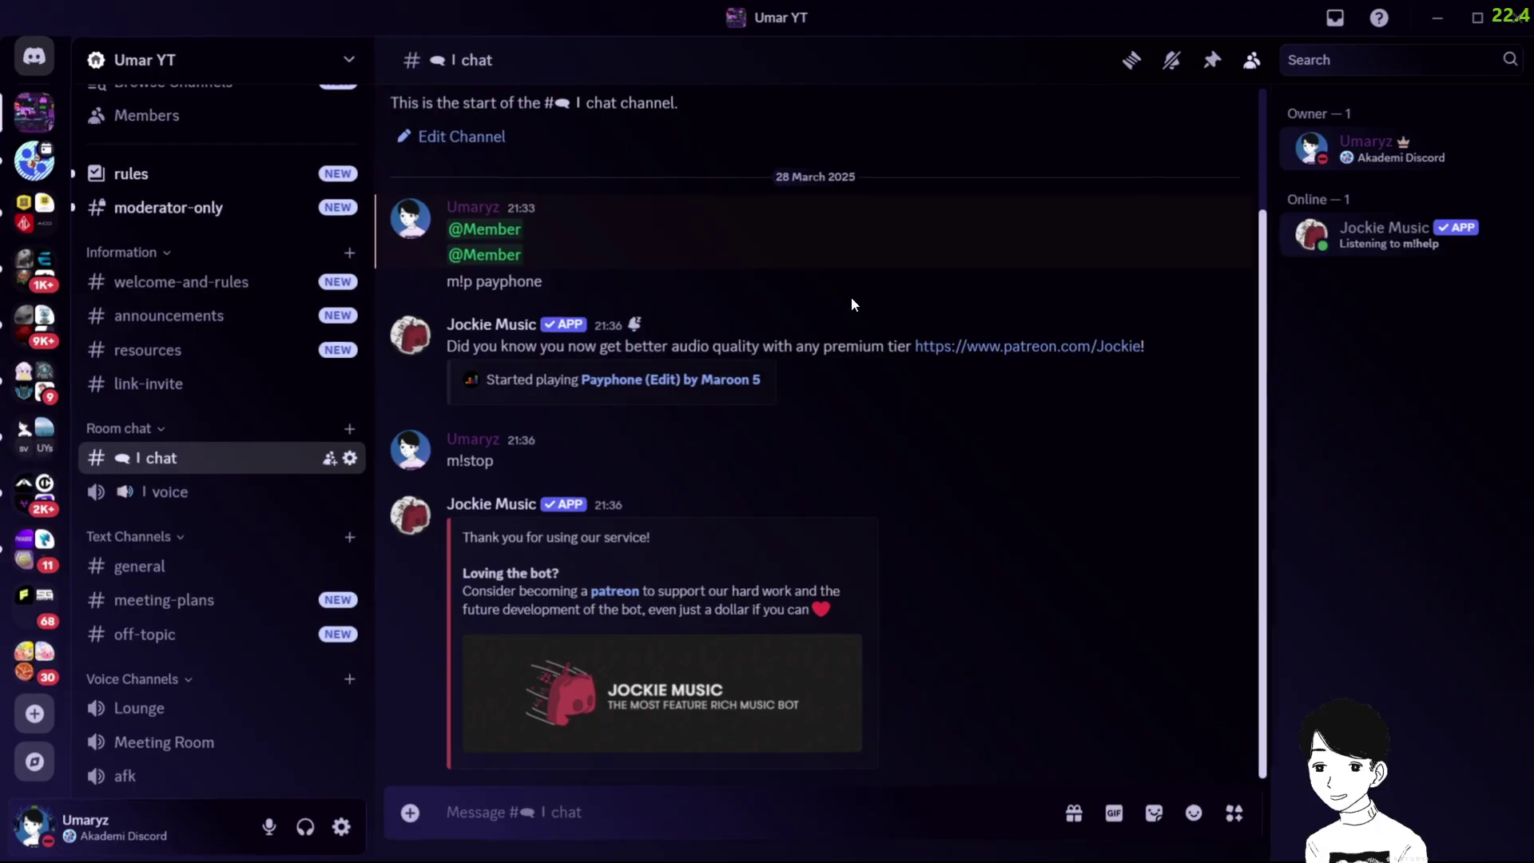
Change the word after the bar in the voice channel's name to "Voice" with a capital V, and save it
{"action": "left_click", "coordinate": [350, 491]}
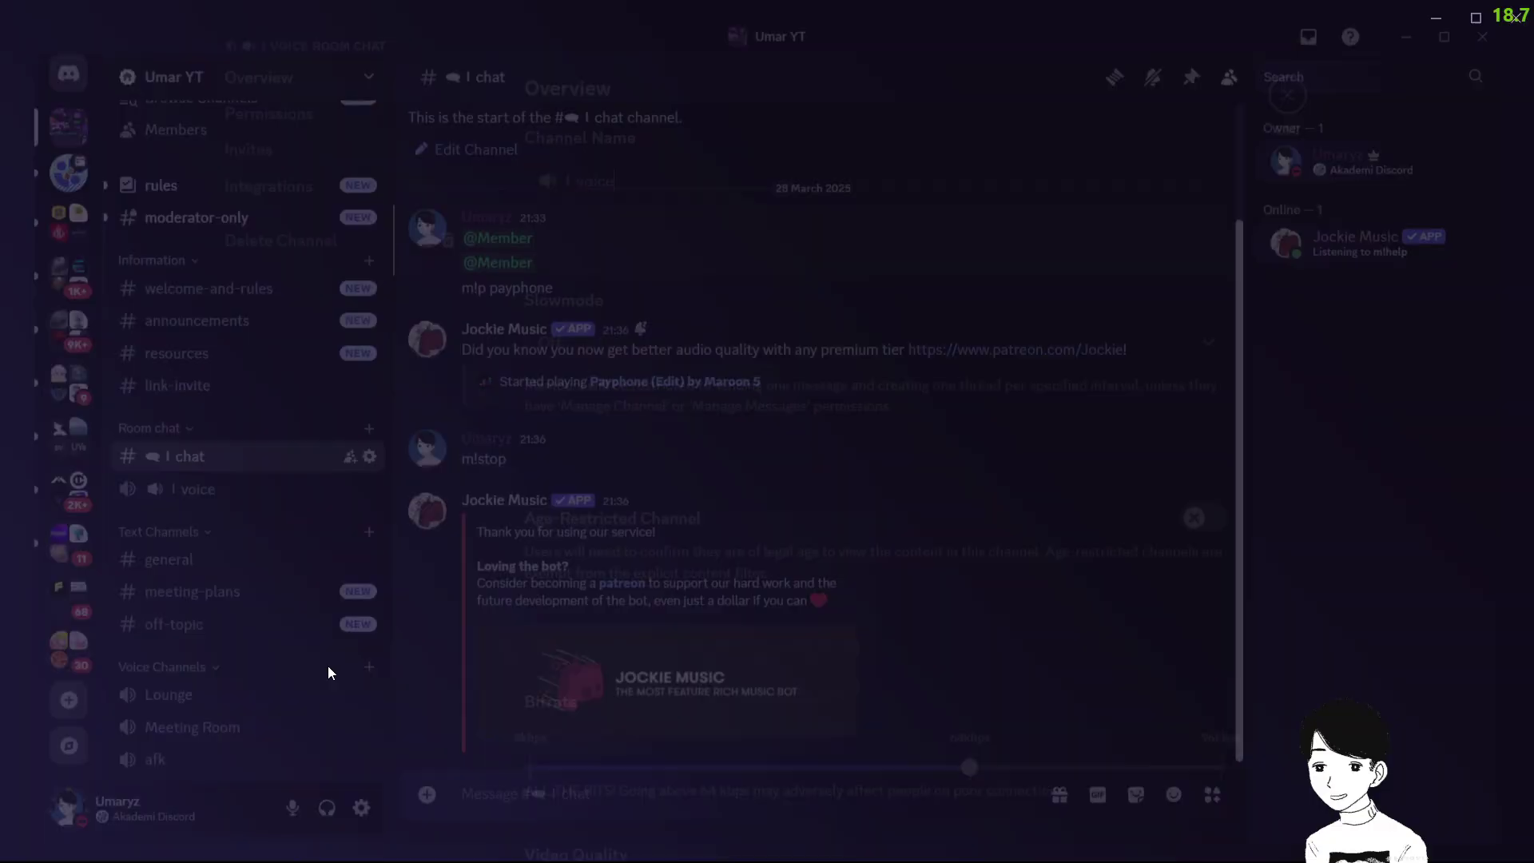
{"action": "double_click", "coordinate": [595, 209]}
{"action": "type", "text": "V"}
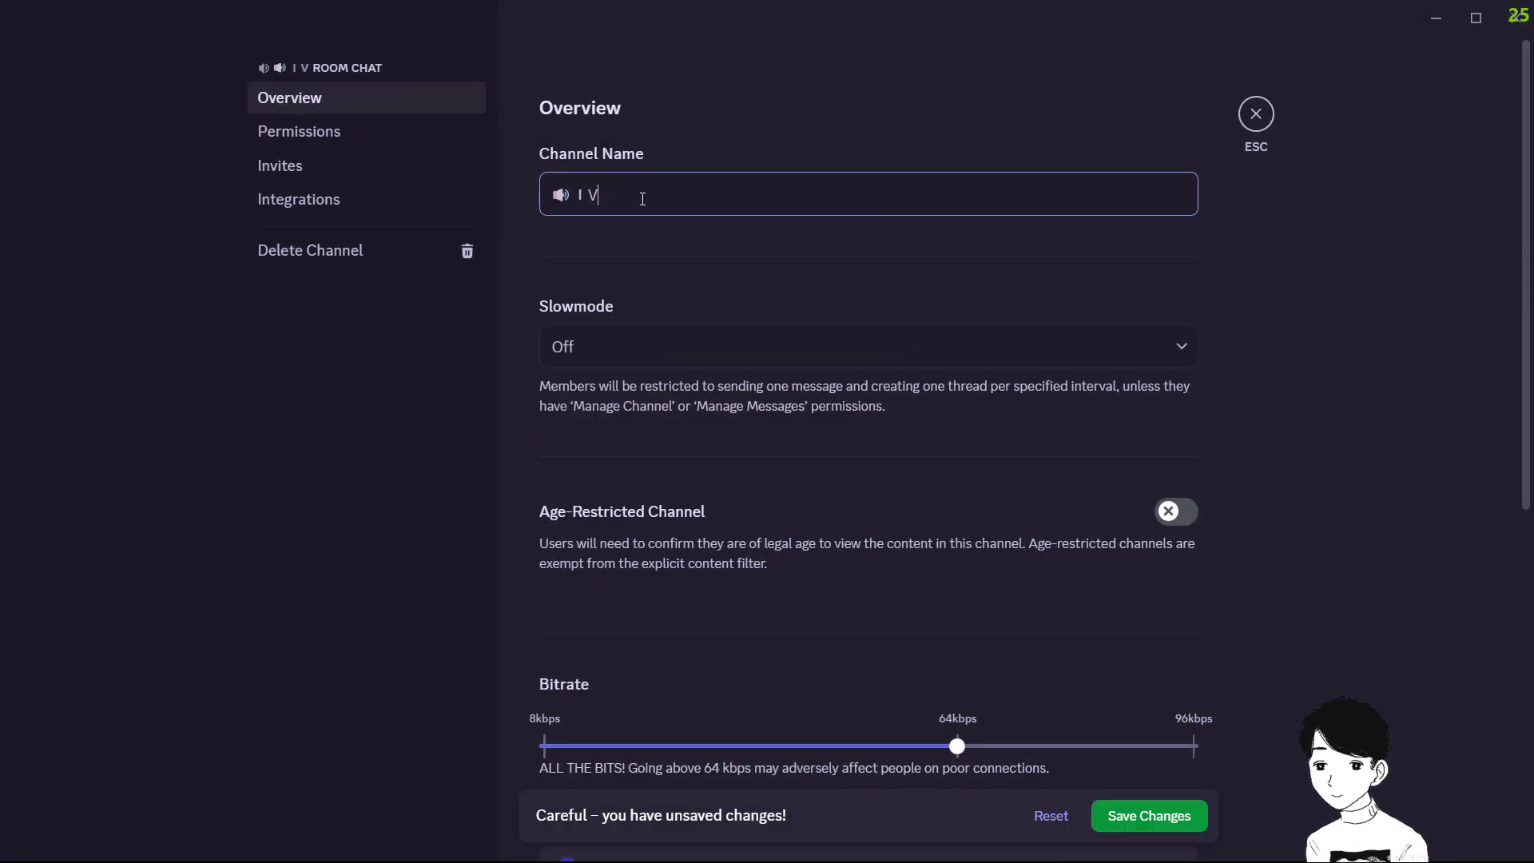
{"action": "type", "text": "OICE"}
{"action": "key", "text": "BackSpace"}
{"action": "key", "text": "BackSpace"}
{"action": "key", "text": "BackSpace"}
{"action": "key", "text": "BackSpace"}
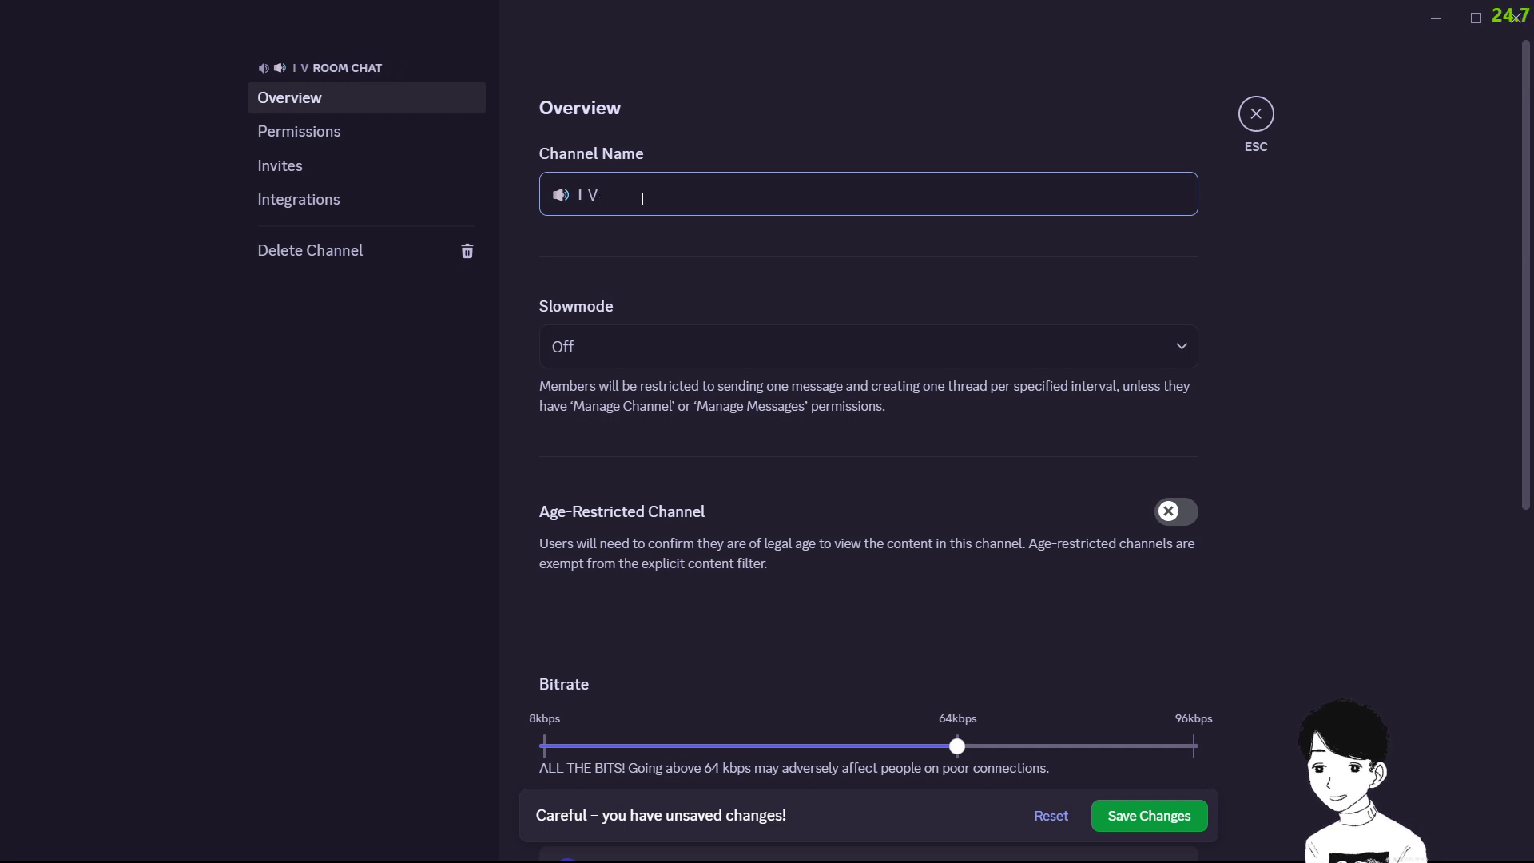
{"action": "type", "text": "oice"}
{"action": "left_click", "coordinate": [1149, 816]}
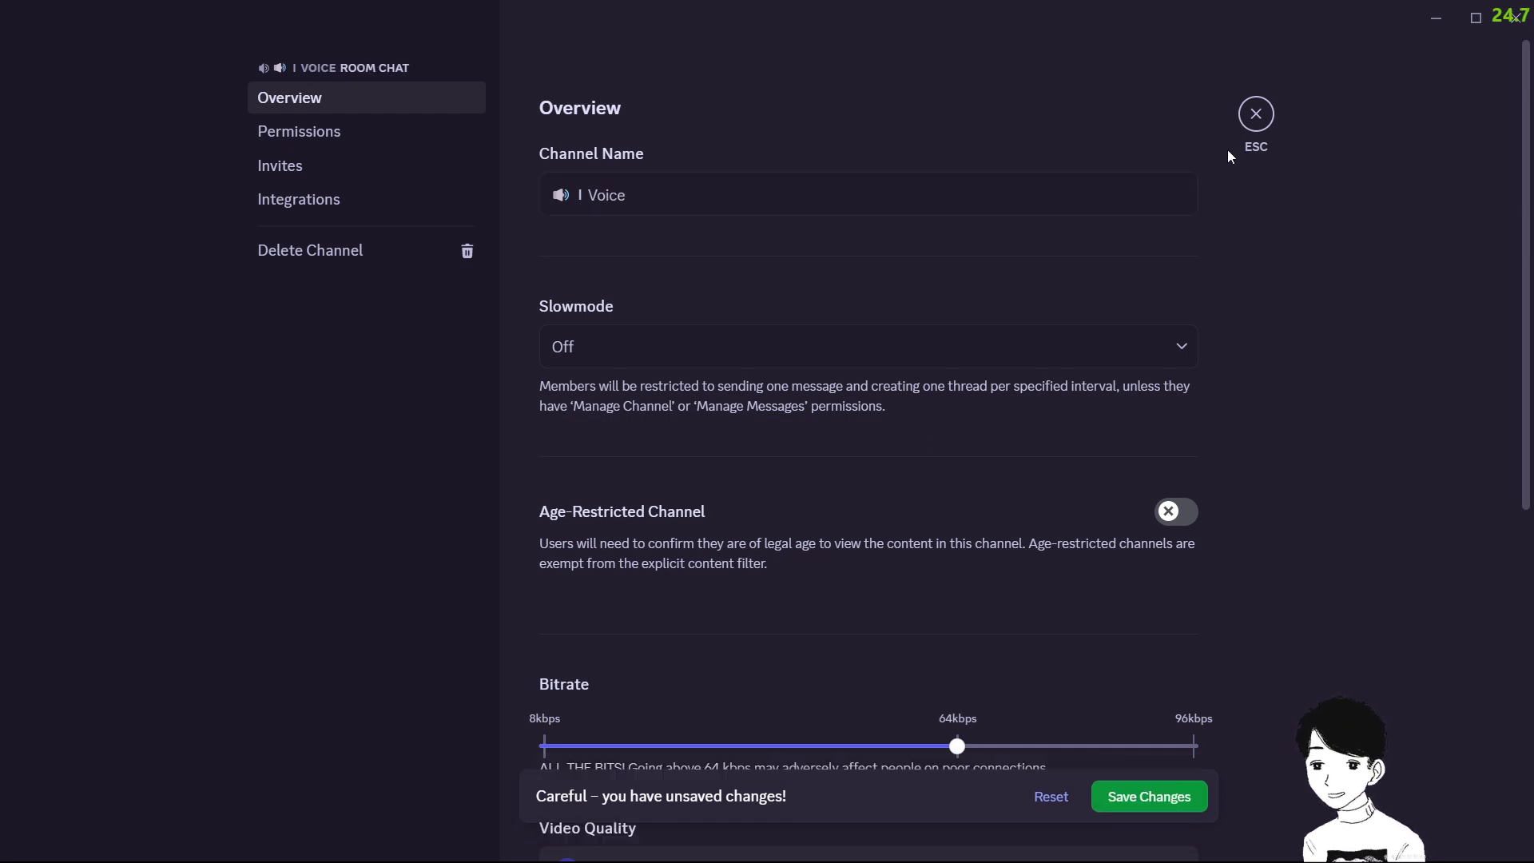
{"action": "left_click", "coordinate": [1256, 113]}
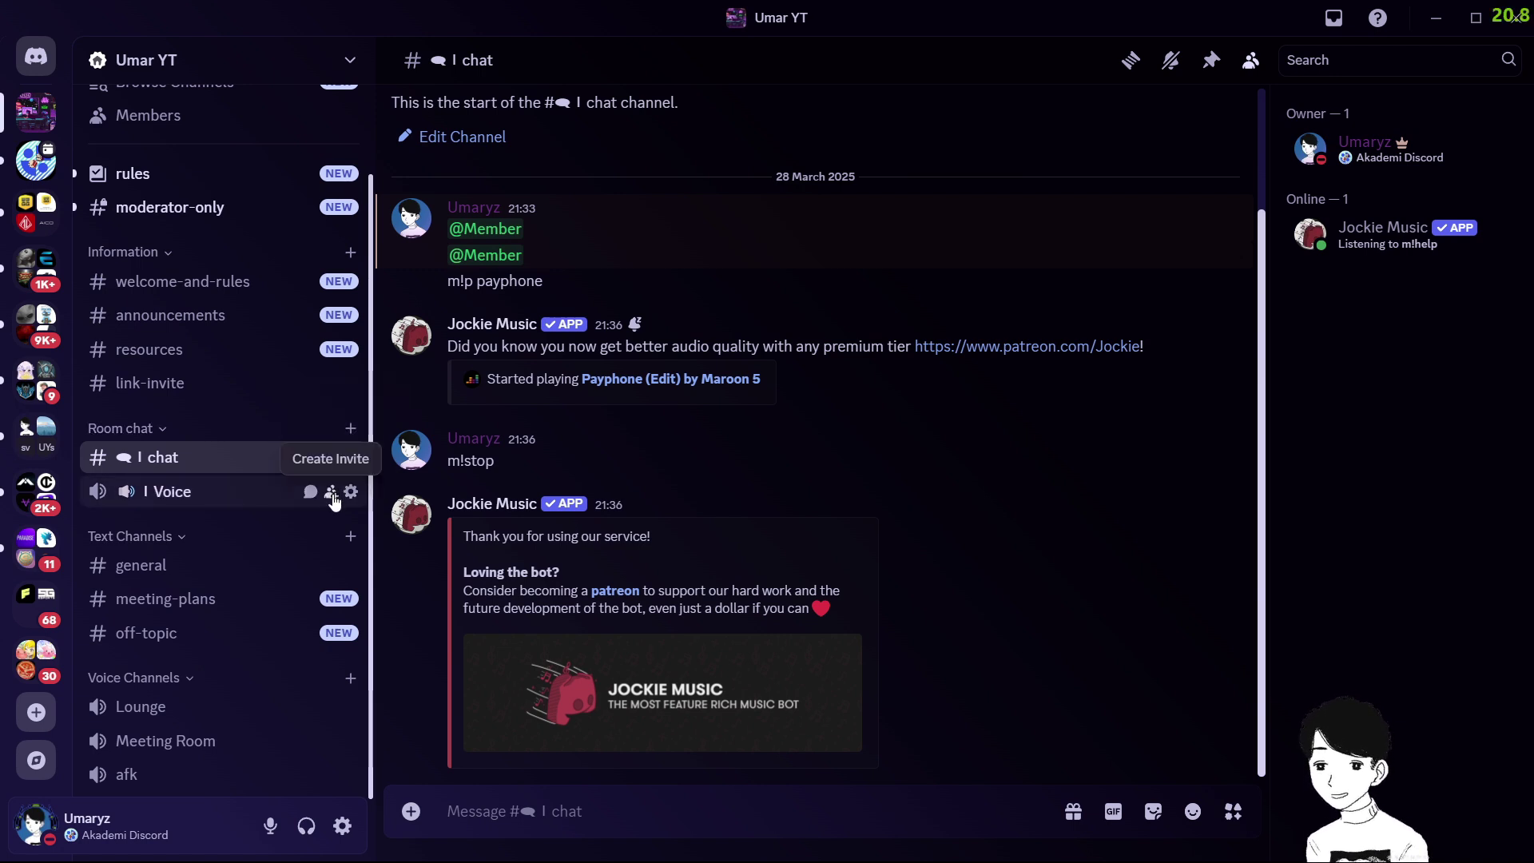
Start a new channel of type Forum in the Room chat category and name it "forum"
{"action": "left_click", "coordinate": [350, 428]}
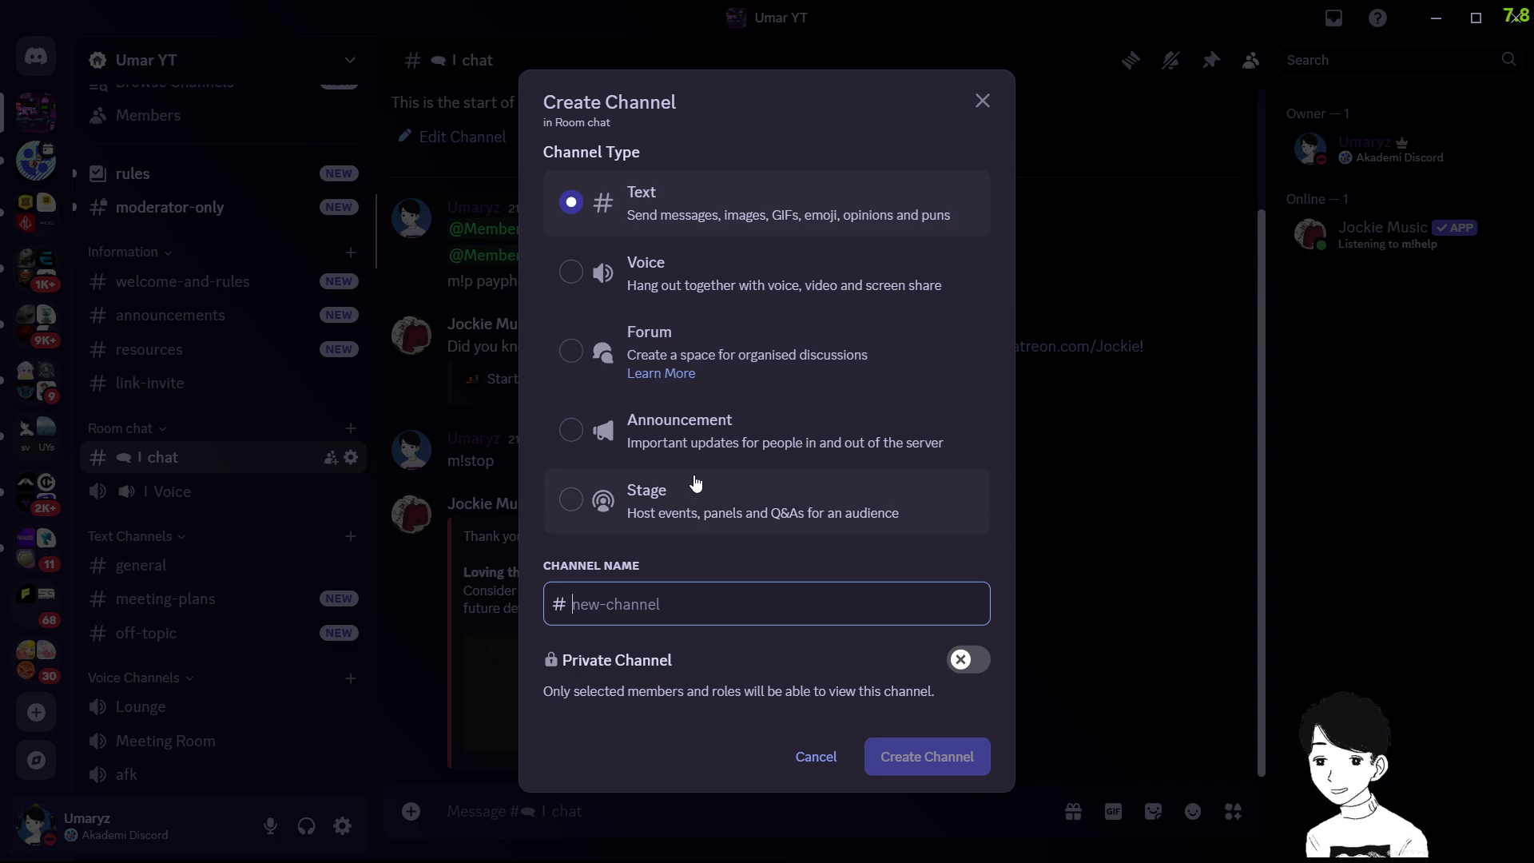
{"action": "left_click", "coordinate": [713, 363]}
{"action": "left_click", "coordinate": [714, 566]}
{"action": "type", "text": "forum"}
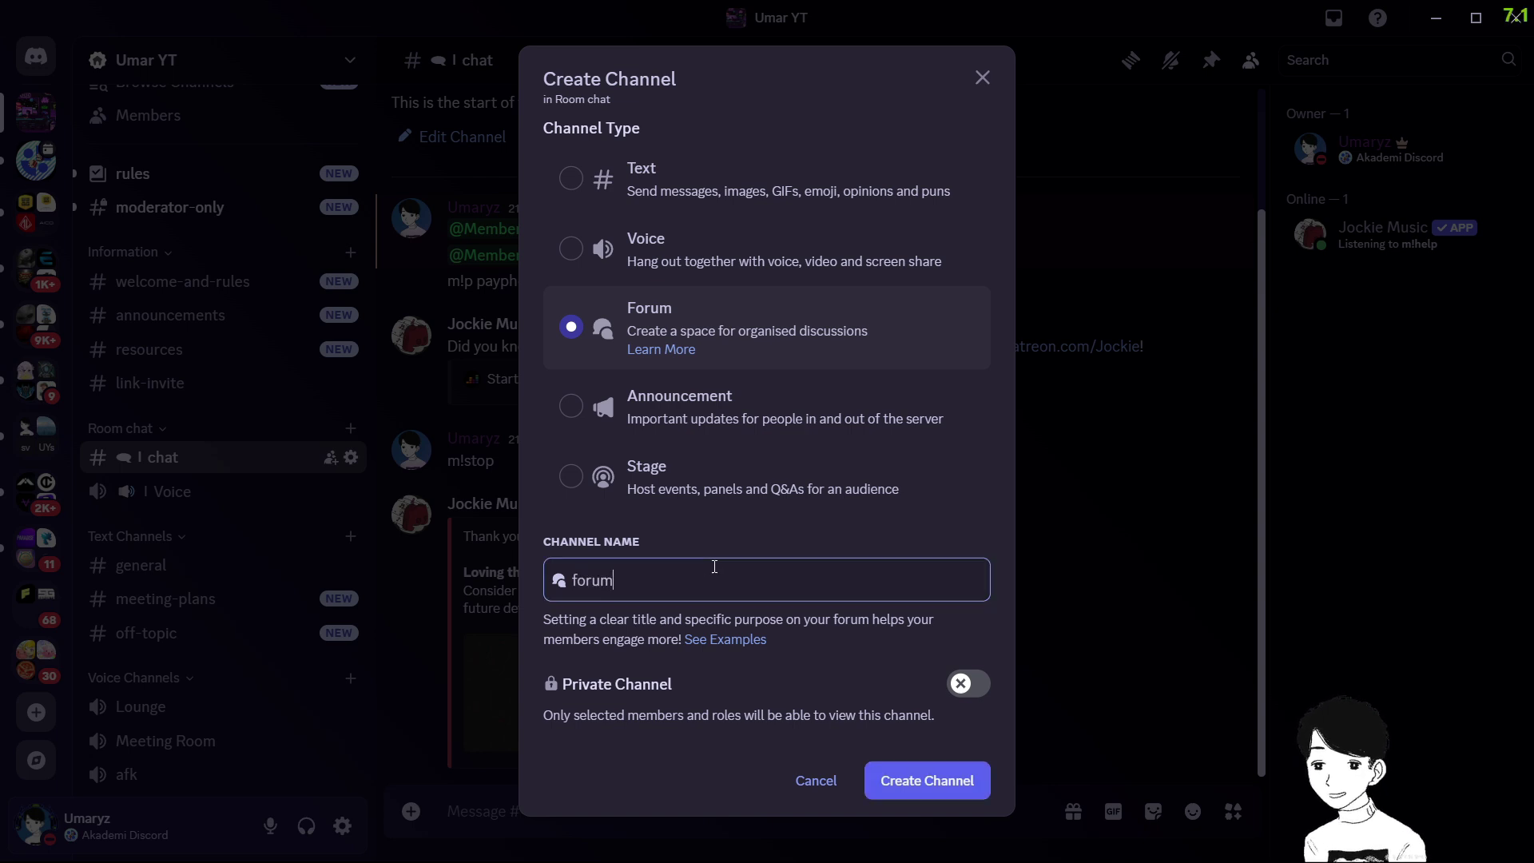
Prefix the new forum channel's name with a light bulb emoji and the "I" separator, and create the channel
{"action": "key", "text": "Home"}
{"action": "type", "text": "I"}
{"action": "key", "text": "Home"}
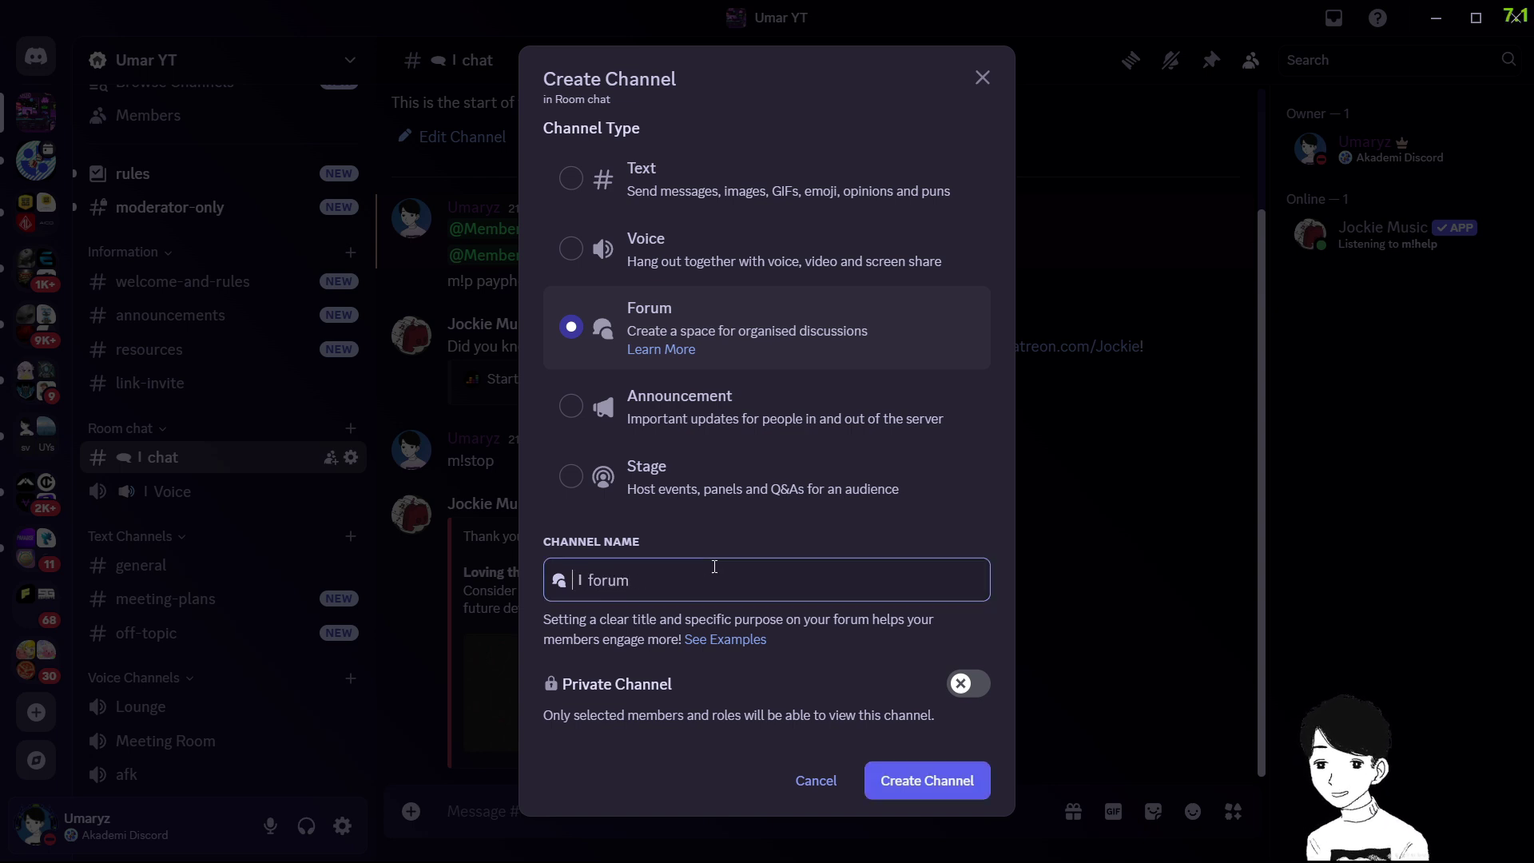
{"action": "key", "text": "super+period"}
{"action": "left_click", "coordinate": [777, 431]}
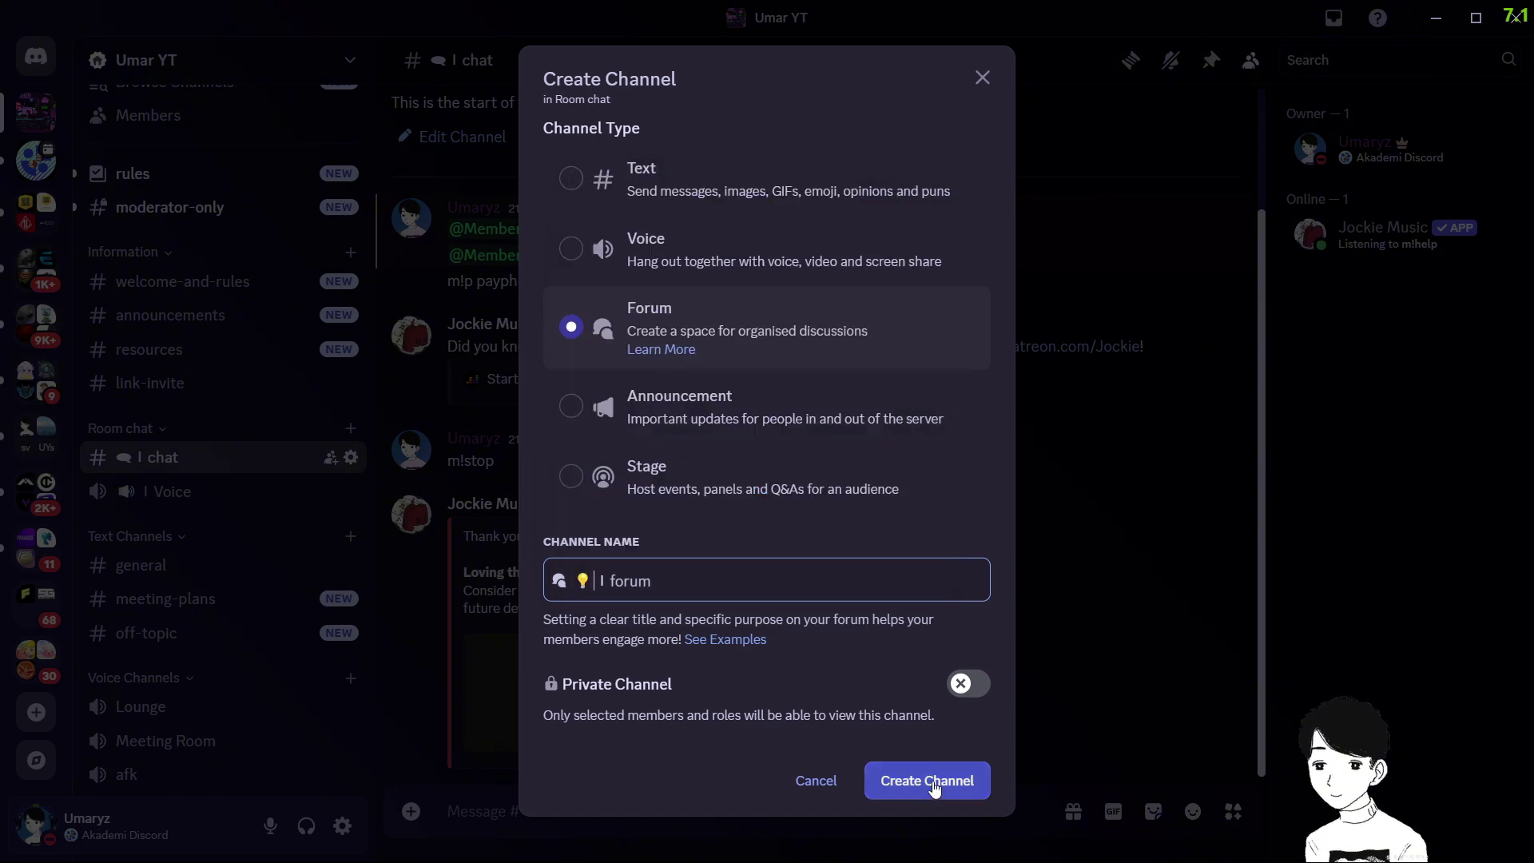
{"action": "left_click", "coordinate": [927, 781]}
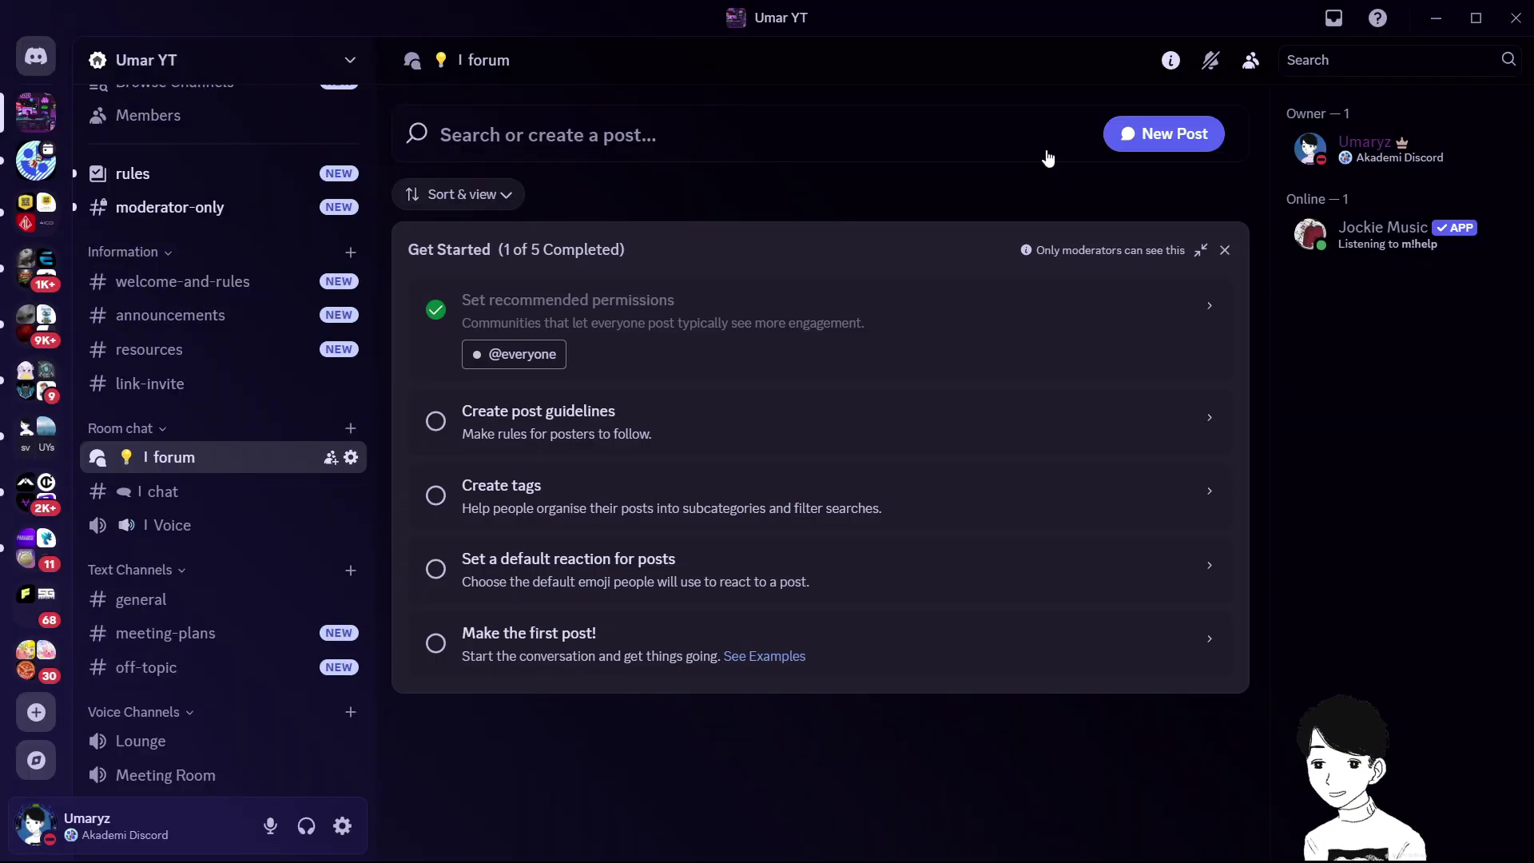
Publish a new post in the forum channel with the title "test" and the message "test"
{"action": "left_click", "coordinate": [1165, 135]}
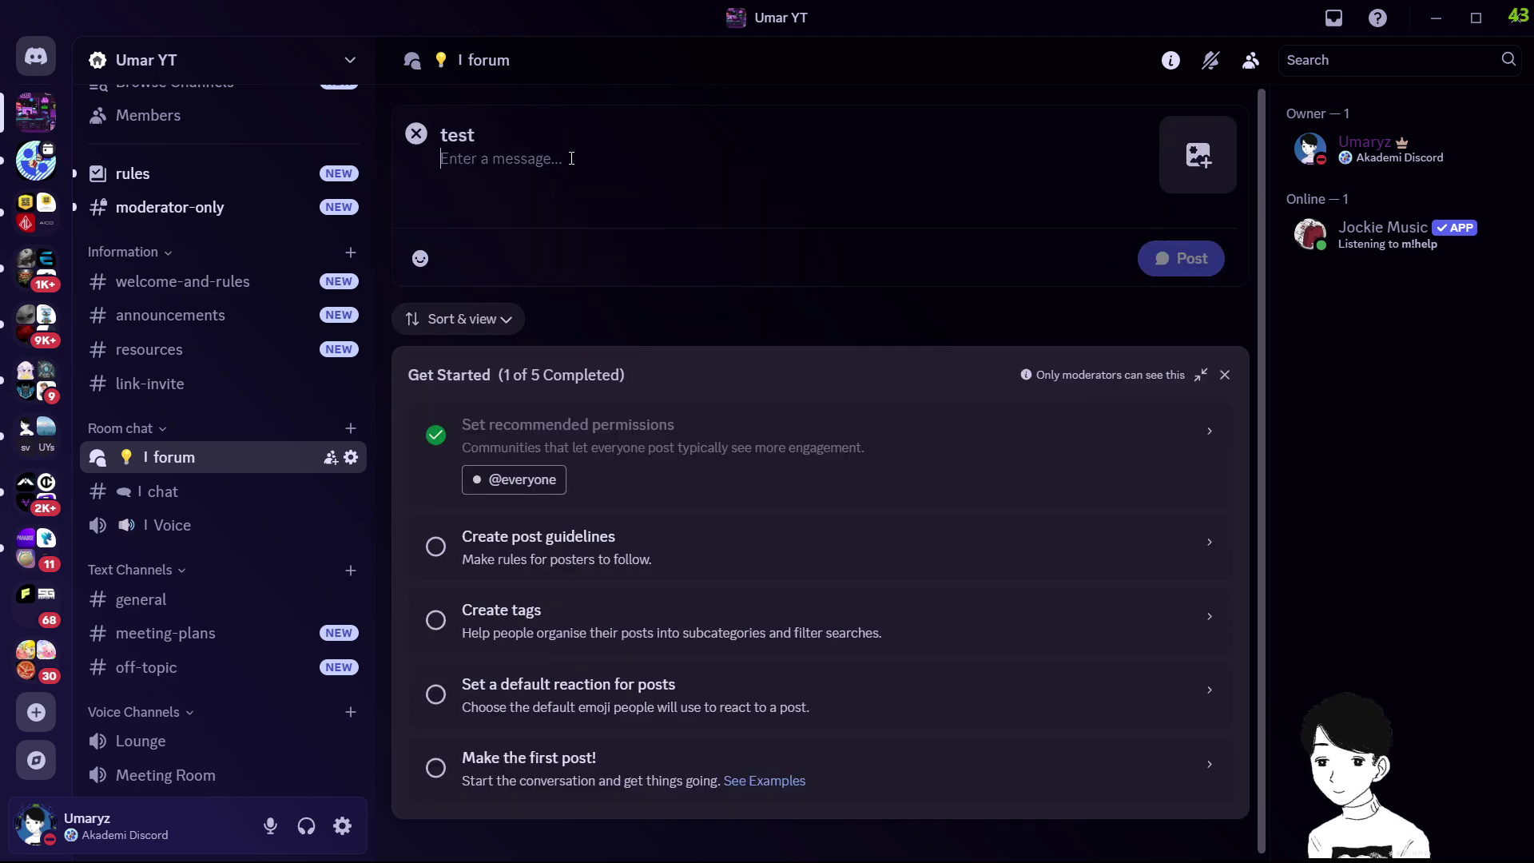
{"action": "type", "text": "test"}
{"action": "left_click", "coordinate": [1160, 271]}
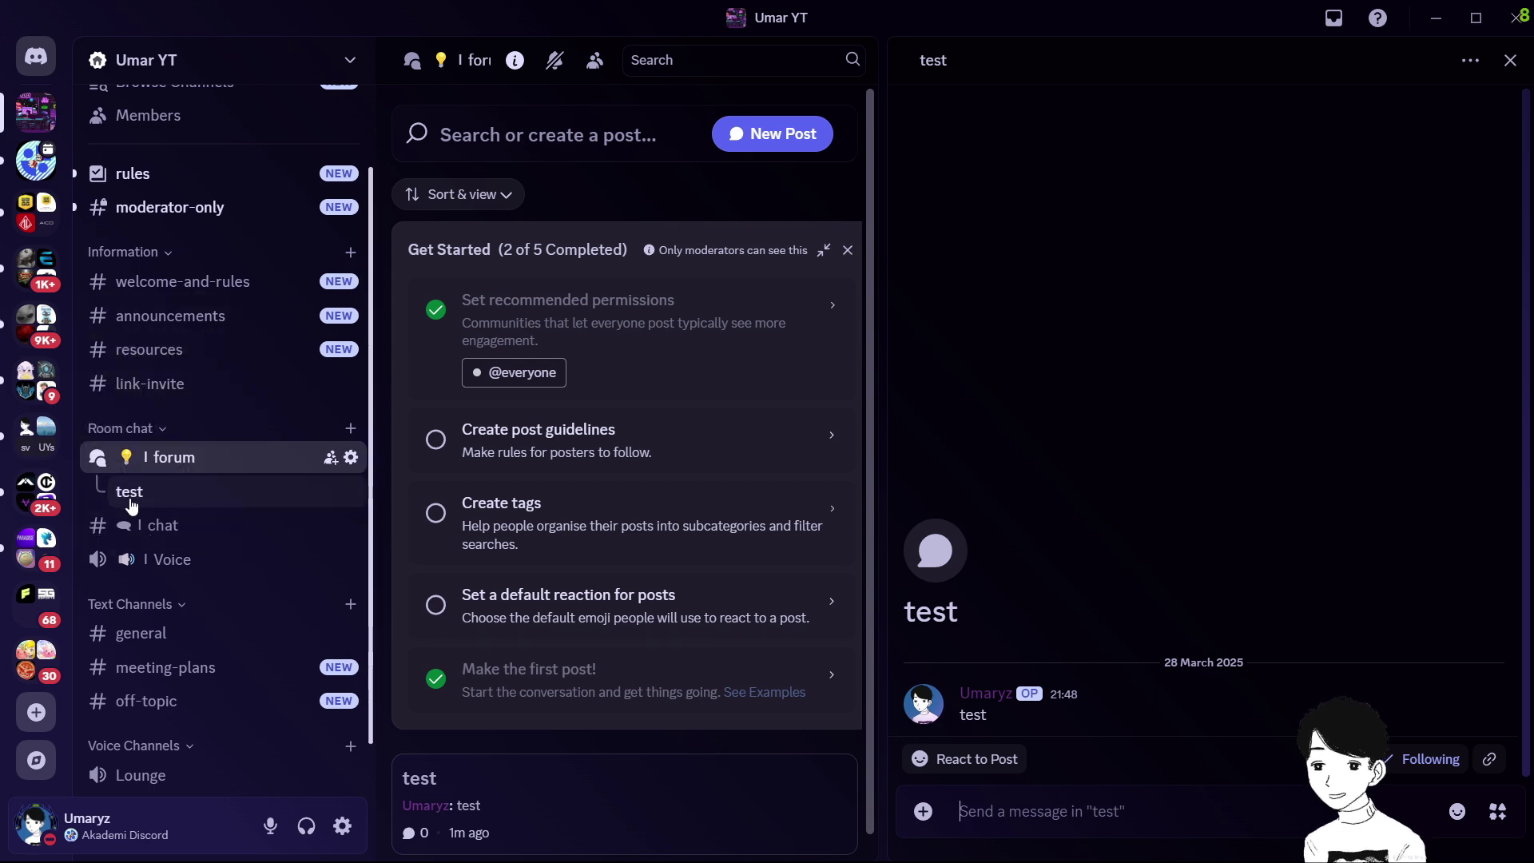
Unfollow the "test" post, and close both its view and the forum's Get Started checklist
{"action": "right_click", "coordinate": [178, 497]}
{"action": "left_click", "coordinate": [282, 463]}
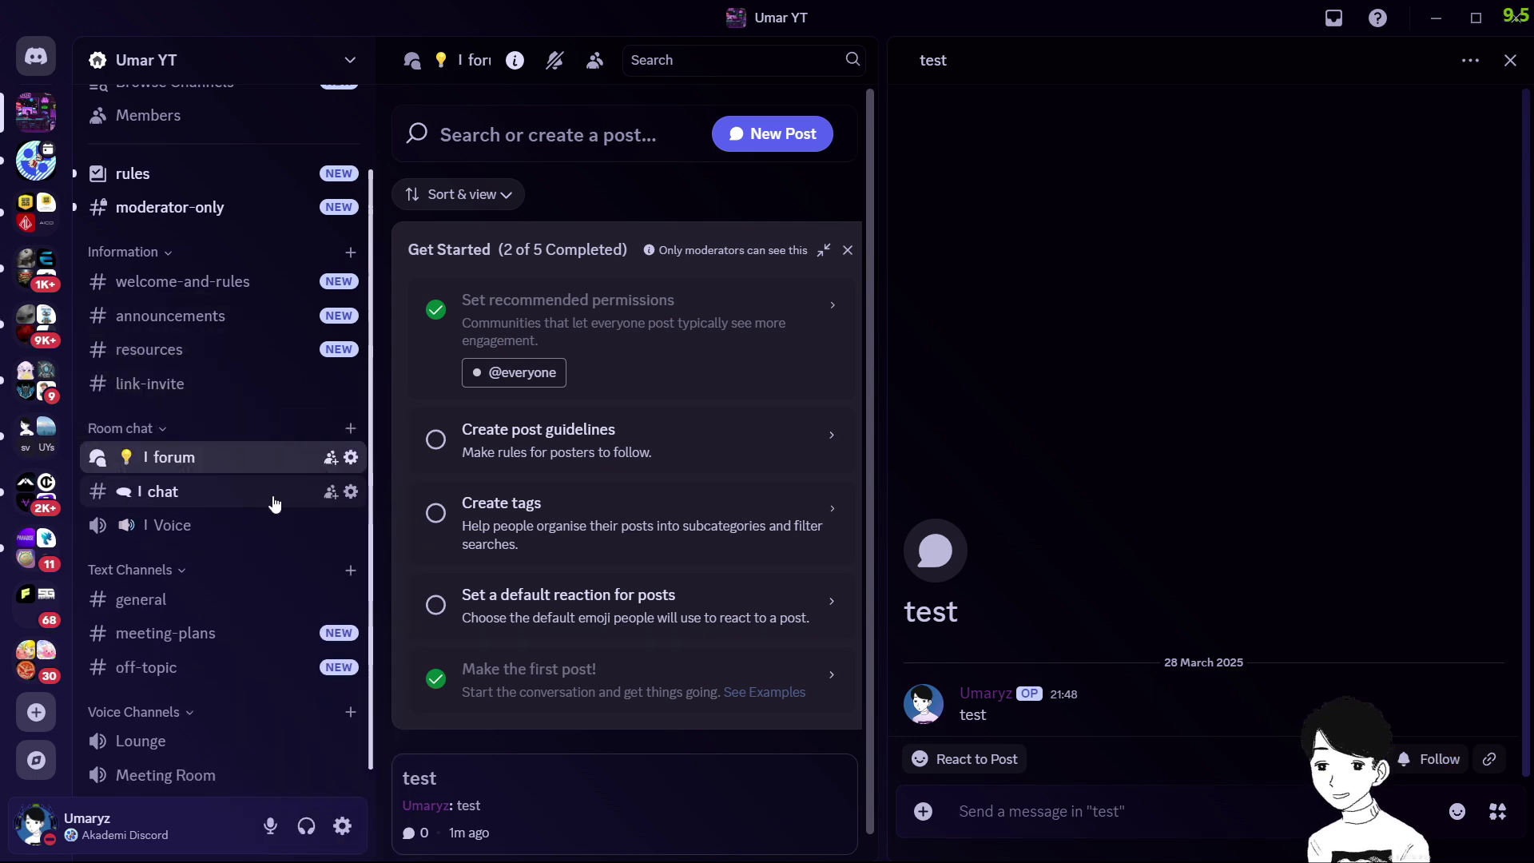
{"action": "left_click", "coordinate": [1509, 60]}
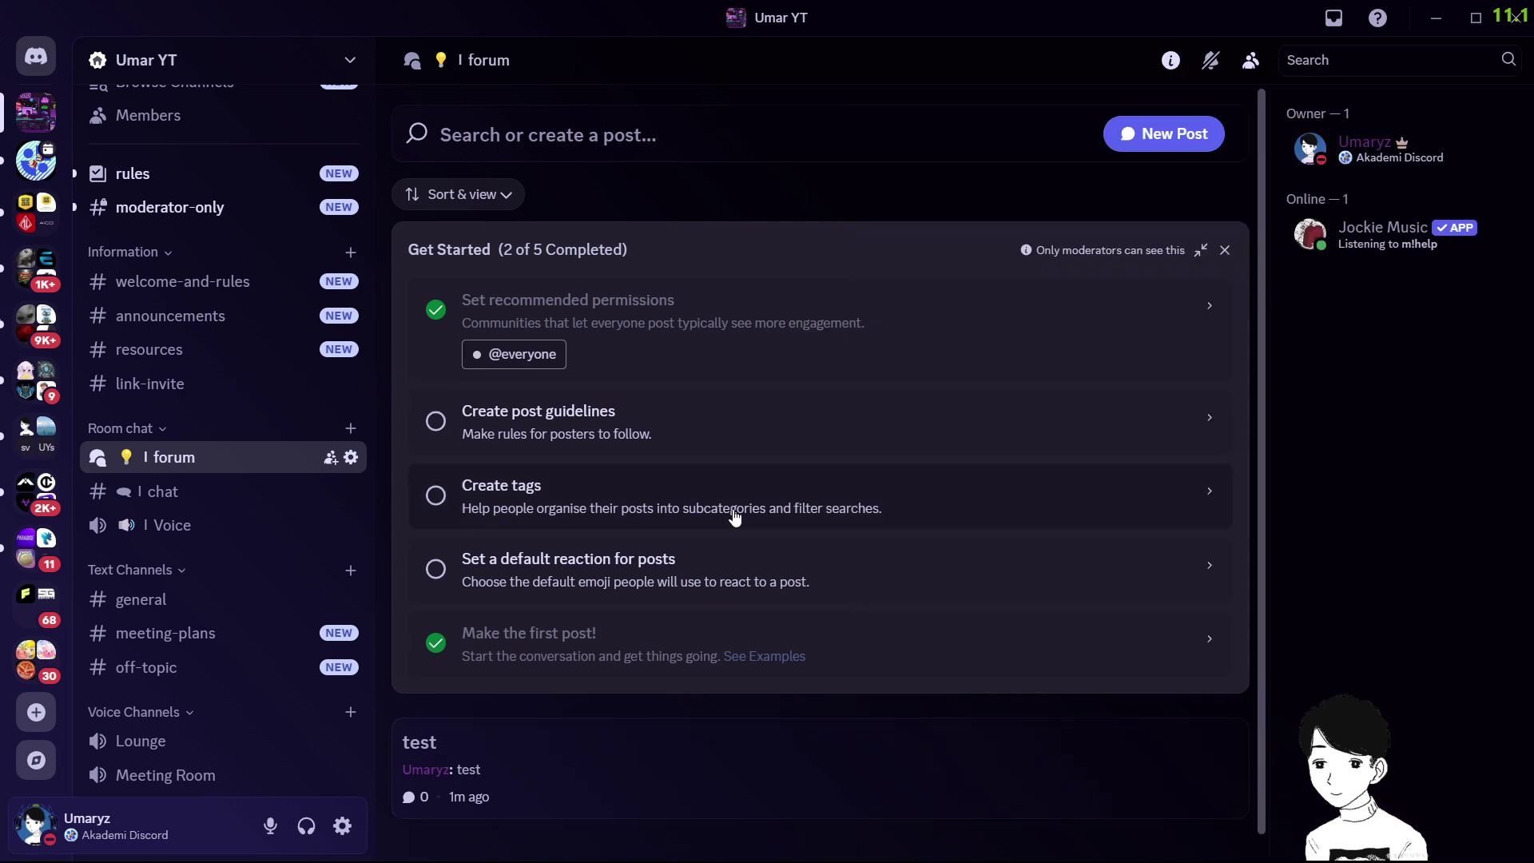
{"action": "left_click", "coordinate": [1225, 251]}
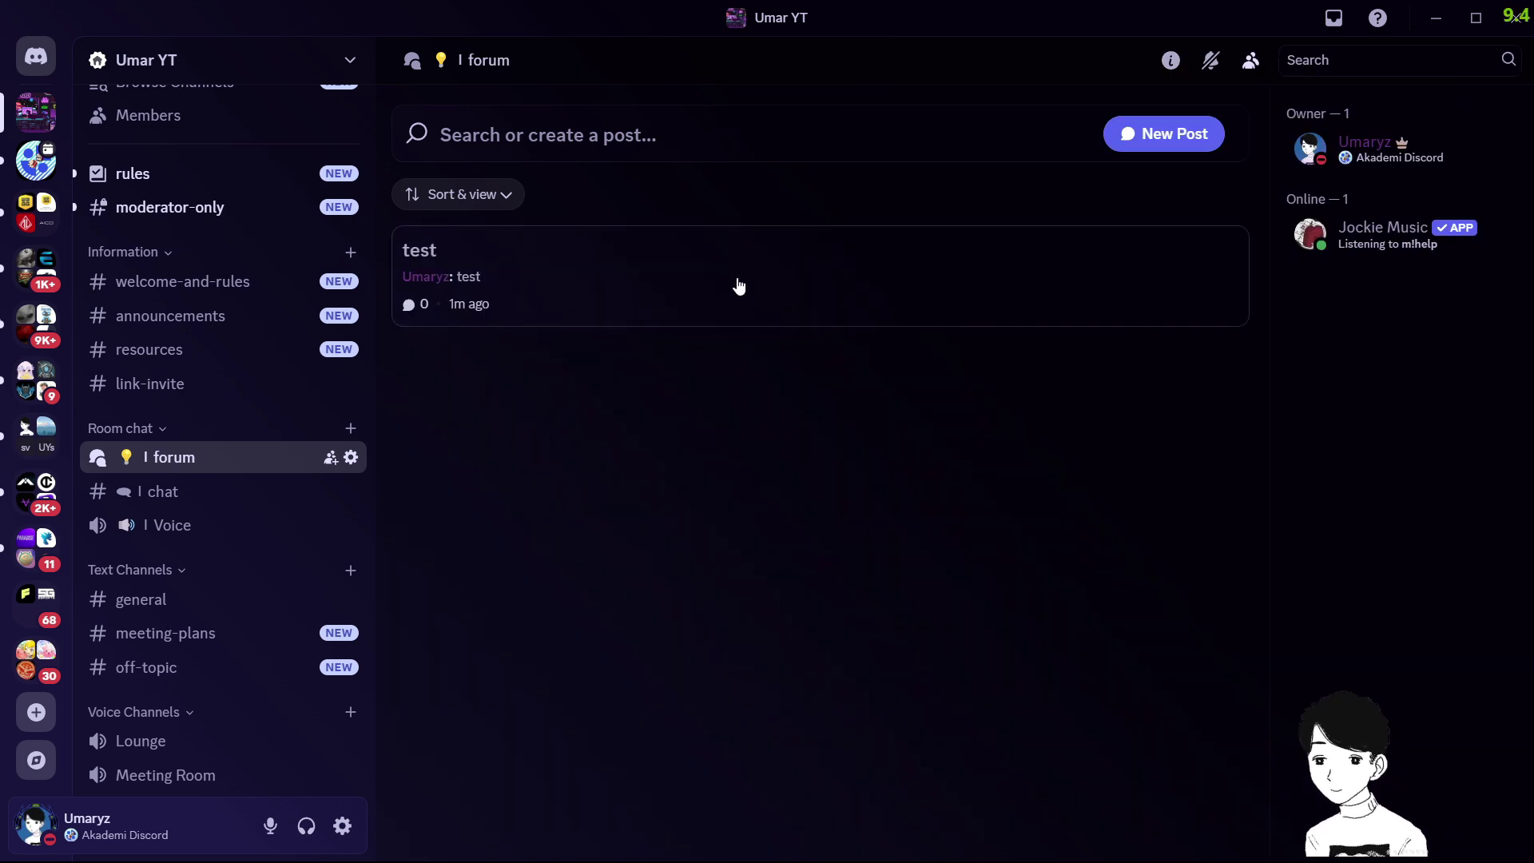
Follow the "test" post again to look at its settings, and unfollow it once more
{"action": "right_click", "coordinate": [620, 264]}
{"action": "left_click", "coordinate": [692, 341]}
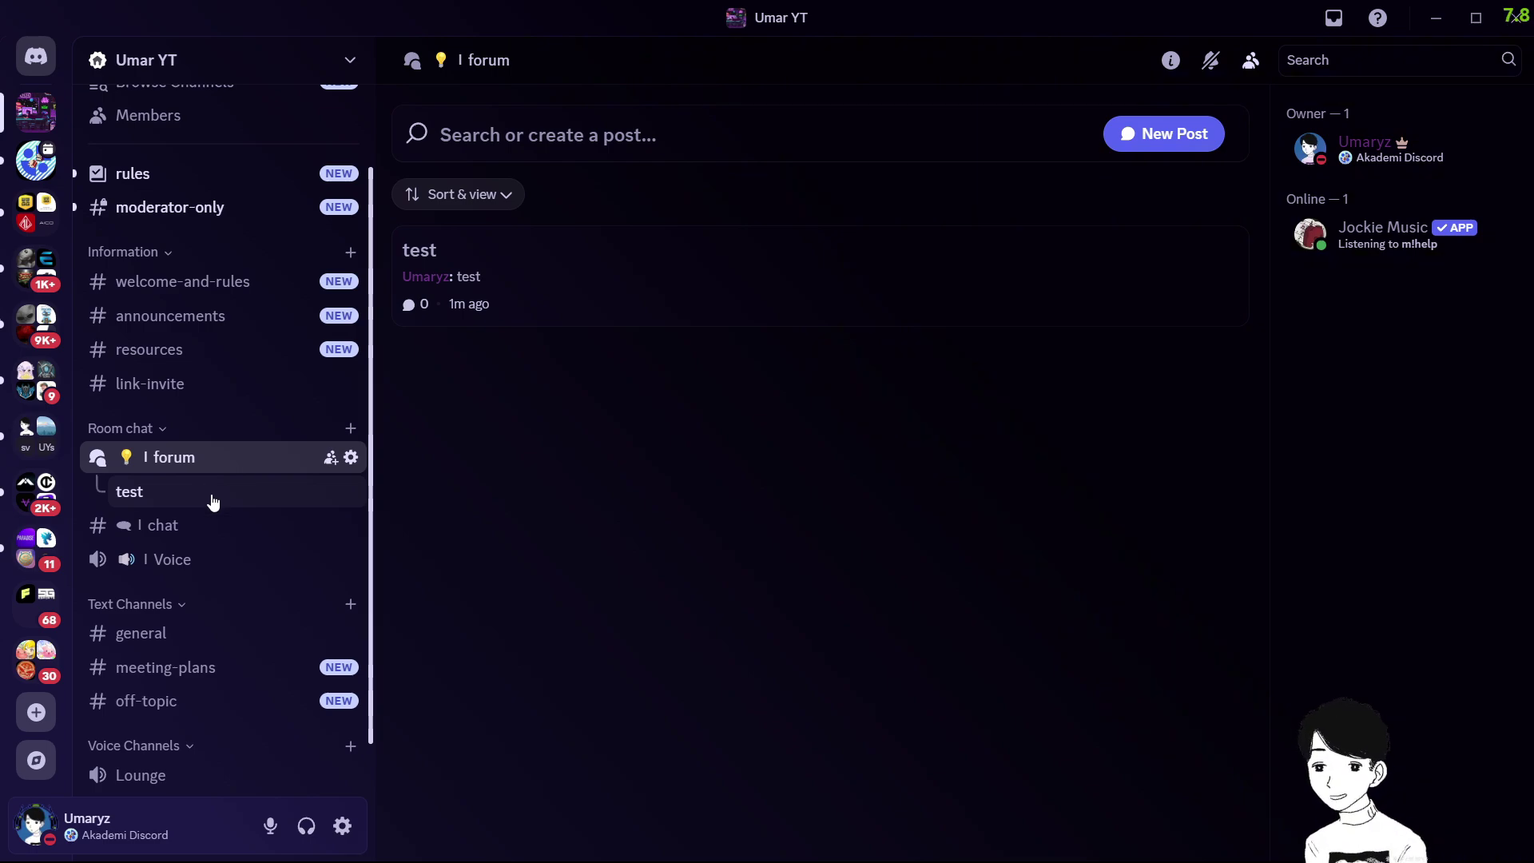
{"action": "right_click", "coordinate": [213, 501]}
{"action": "left_click", "coordinate": [291, 775]}
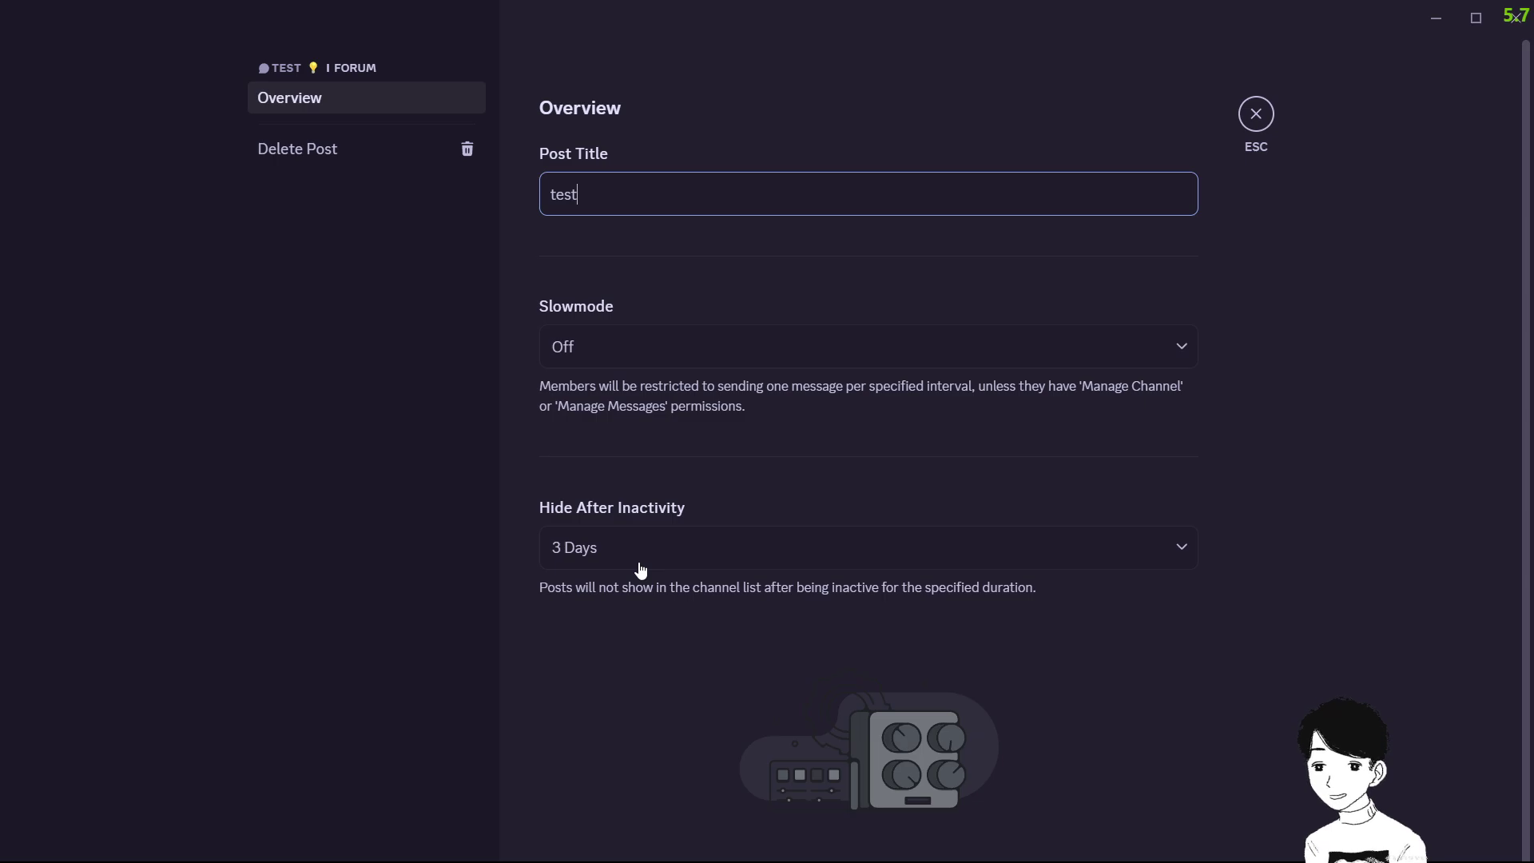
{"action": "left_click", "coordinate": [1267, 118]}
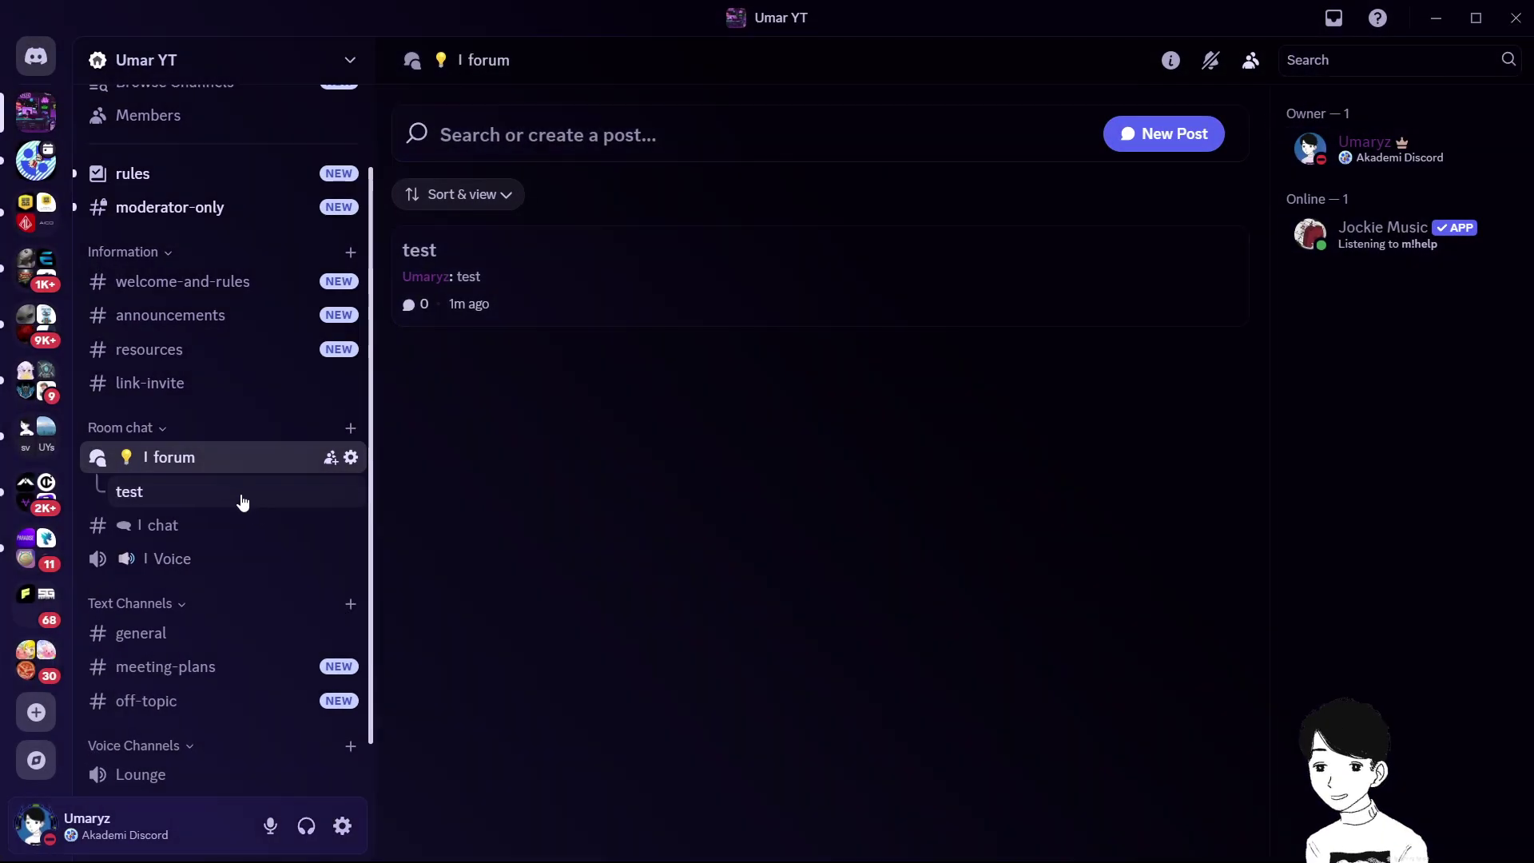
{"action": "right_click", "coordinate": [243, 502]}
{"action": "left_click", "coordinate": [315, 462]}
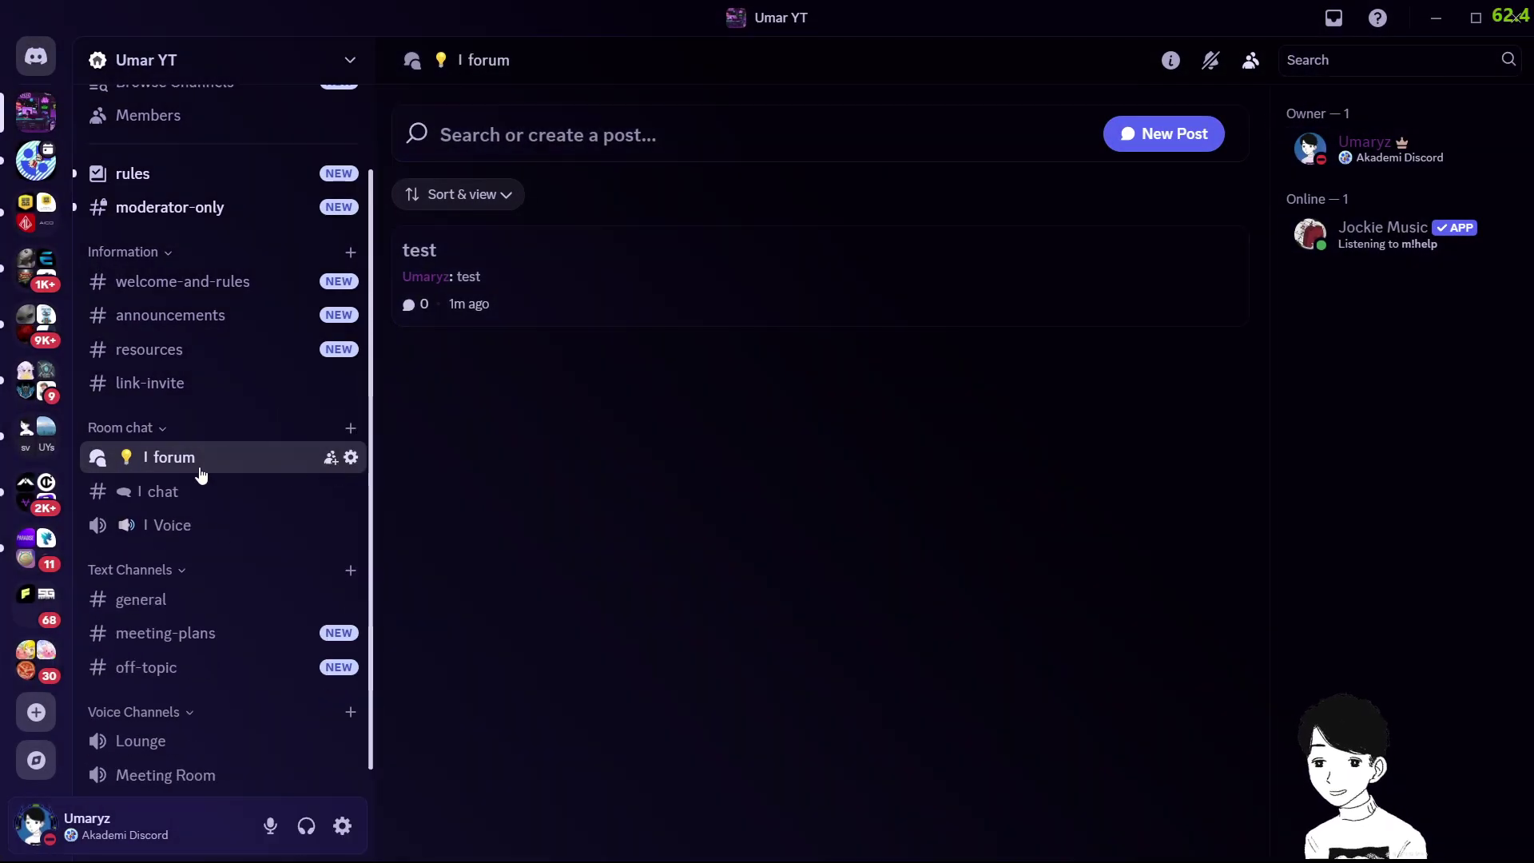
Move the forum channel between the chat and Voice channels, and open both chat and forum
{"action": "left_click_drag", "start_coordinate": [207, 463], "coordinate": [212, 530]}
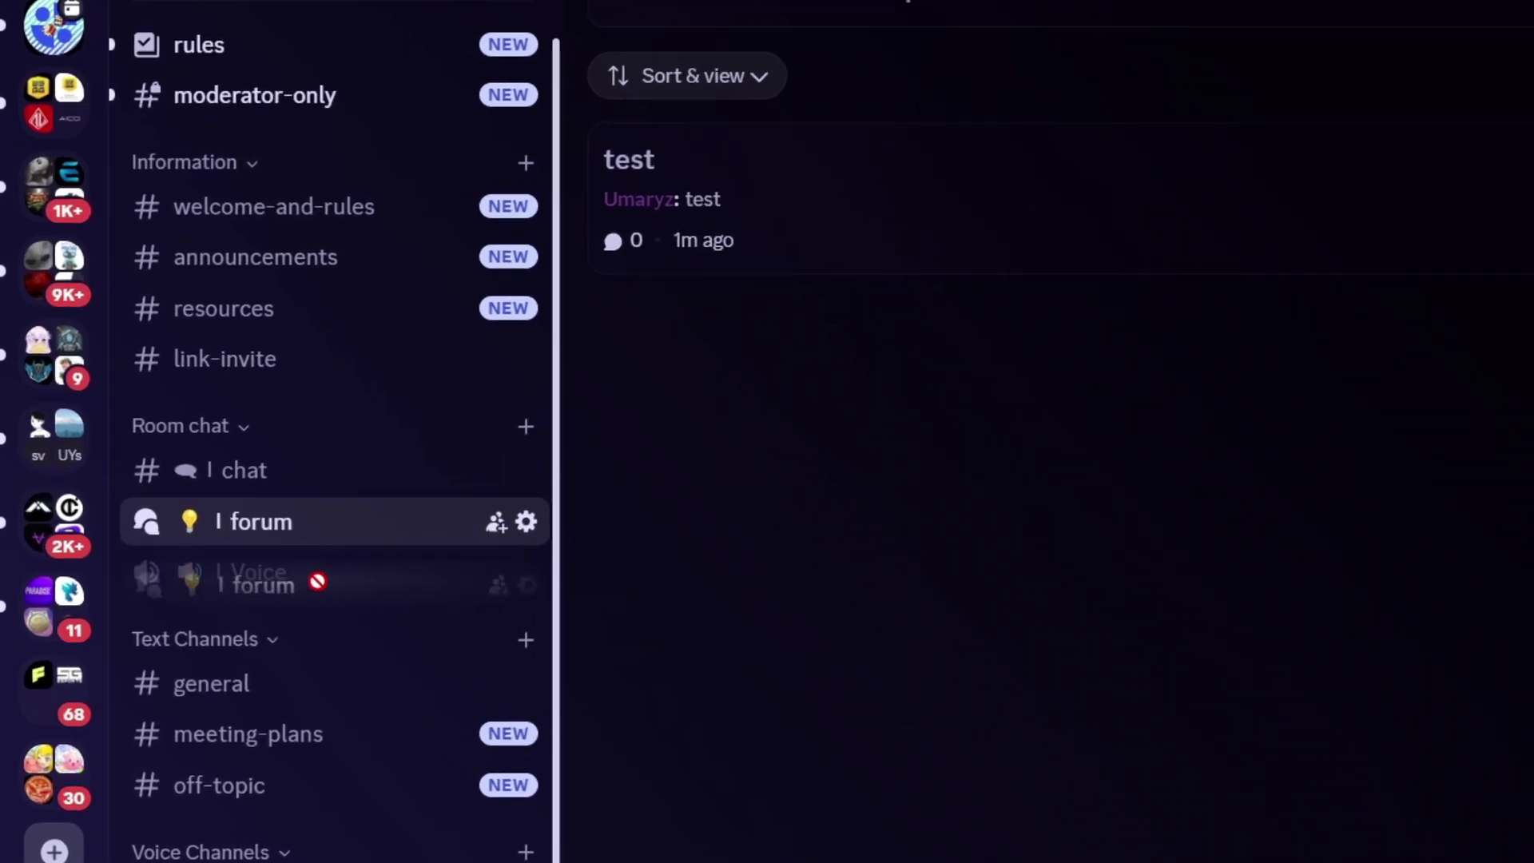
{"action": "mouse_move", "coordinate": [318, 581]}
{"action": "left_mouse_down"}
{"action": "mouse_move", "coordinate": [315, 620]}
{"action": "mouse_move", "coordinate": [324, 556]}
{"action": "left_mouse_up"}
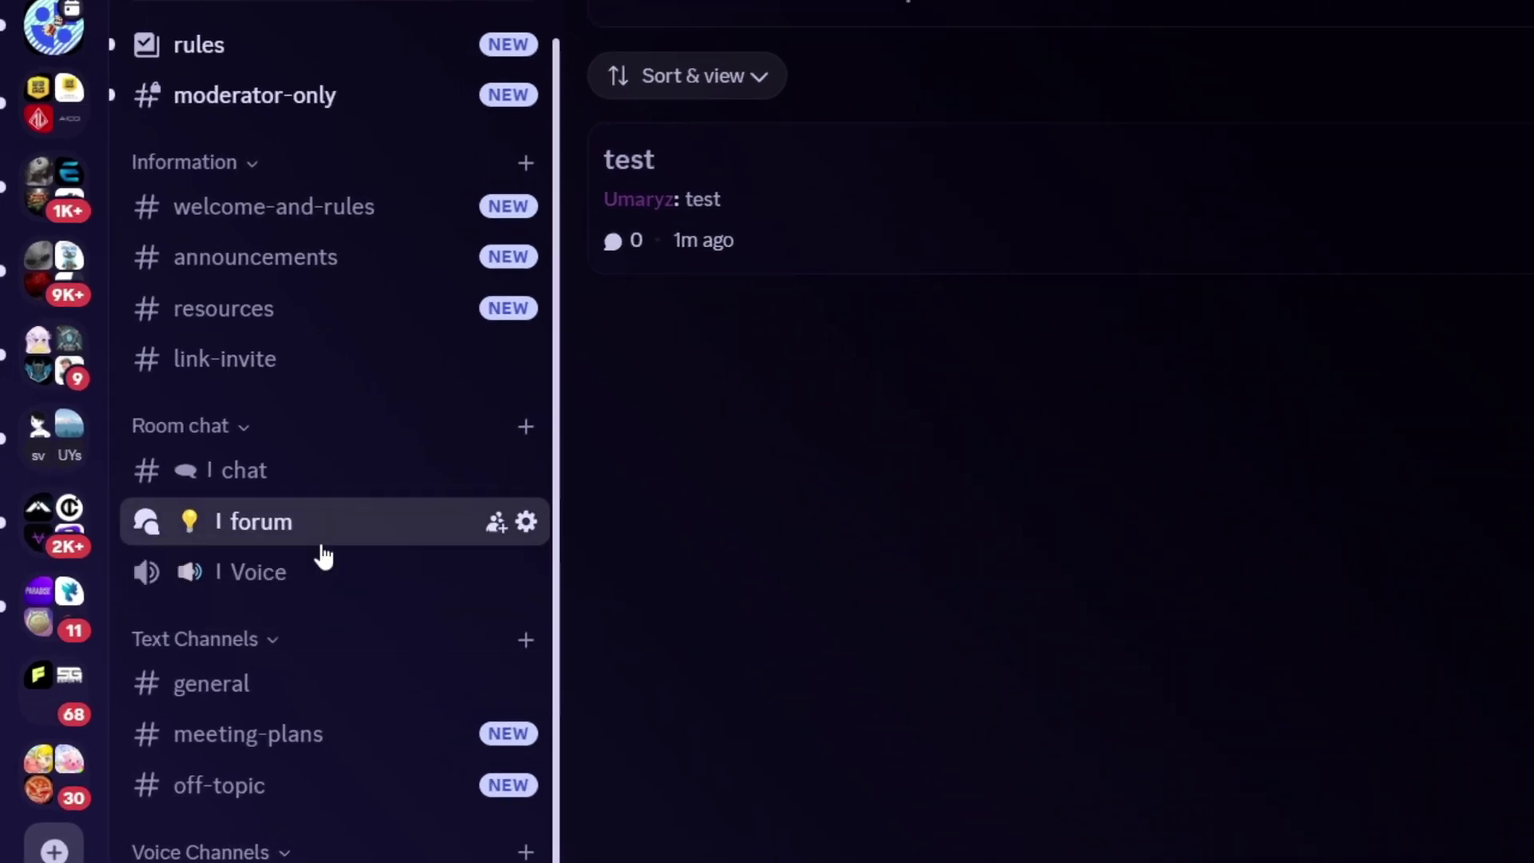
{"action": "left_click", "coordinate": [300, 472]}
{"action": "mouse_move", "coordinate": [294, 527]}
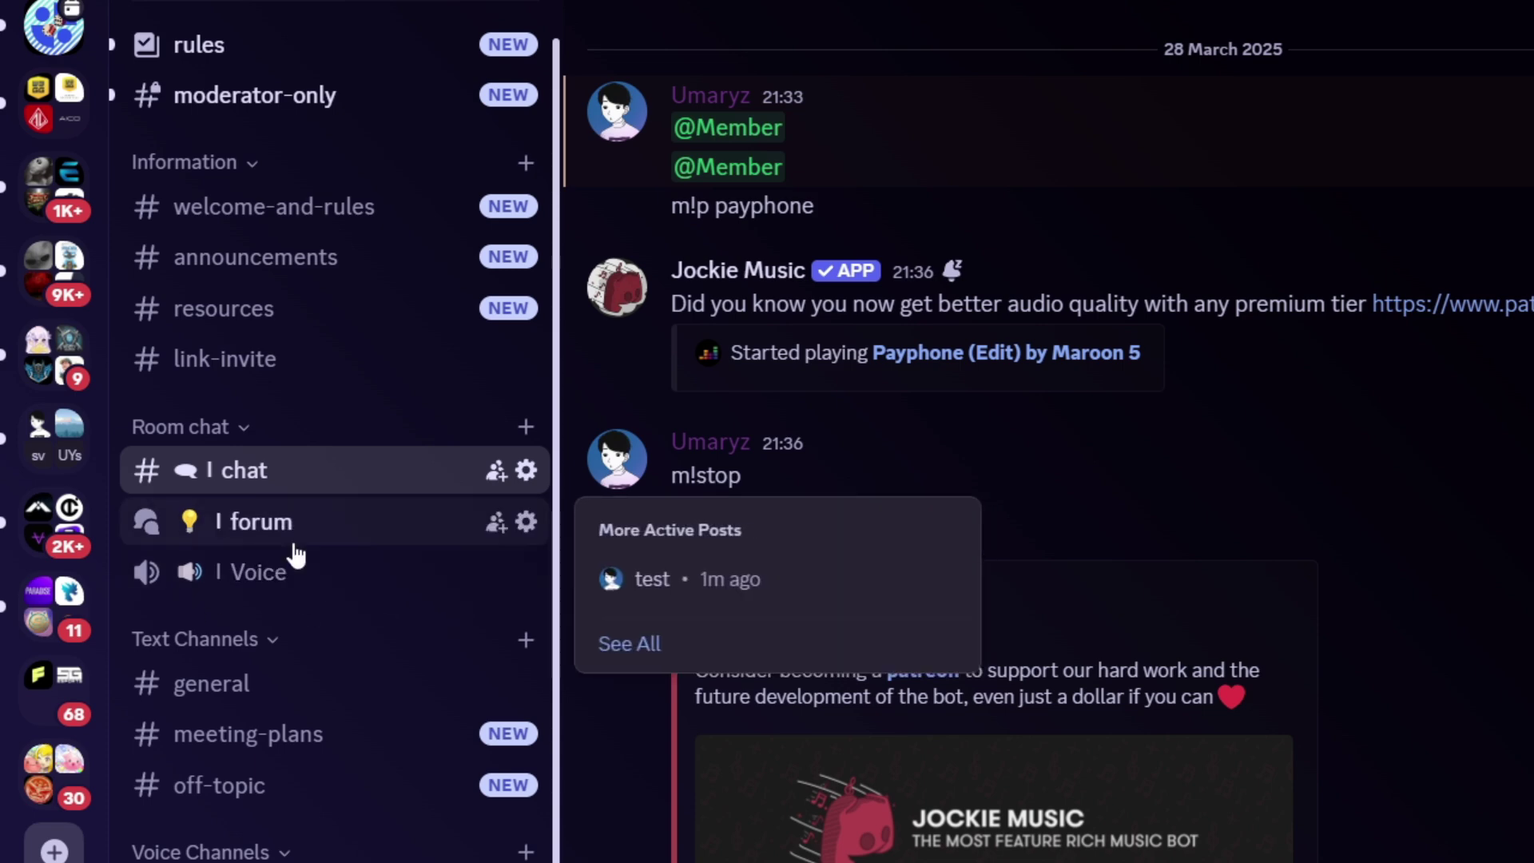
{"action": "left_click", "coordinate": [276, 516]}
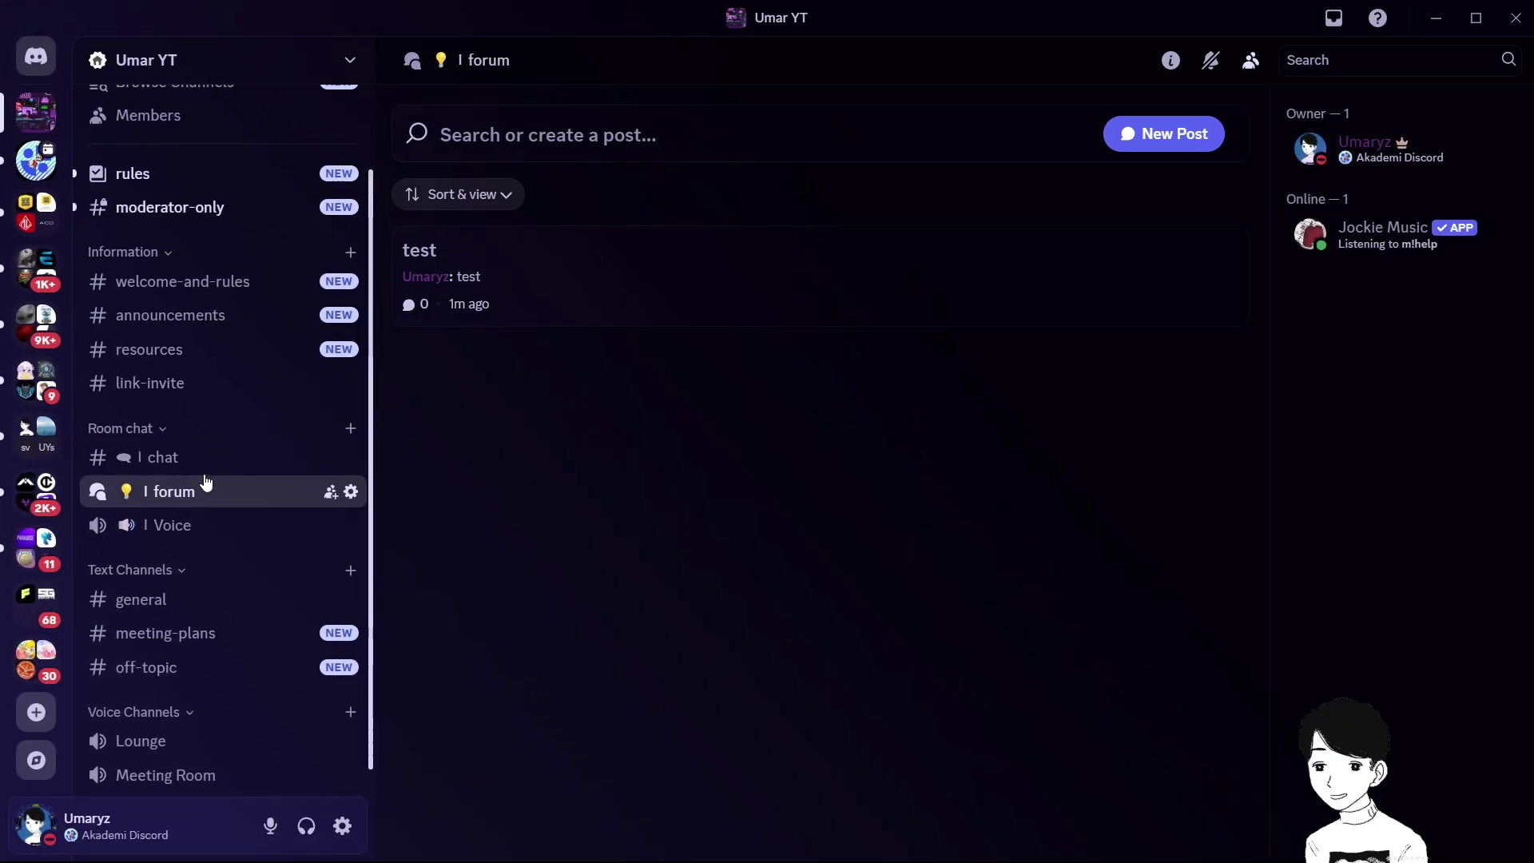
{"action": "left_click", "coordinate": [283, 470]}
Start a new channel of type Announcement in the Room chat category and name it "announcement"
{"action": "left_click", "coordinate": [350, 428]}
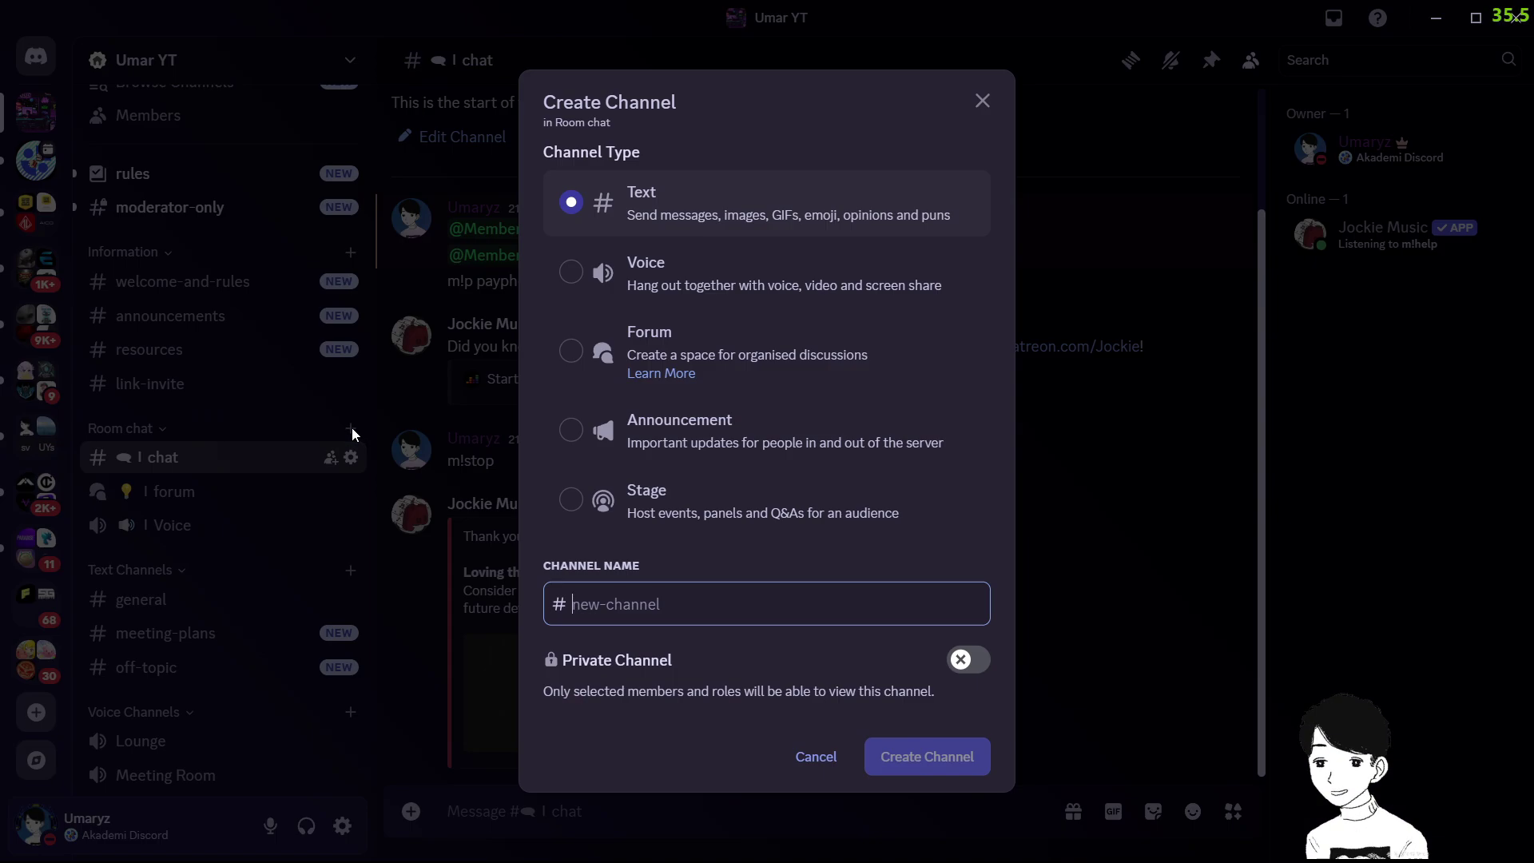
{"action": "left_click", "coordinate": [700, 444]}
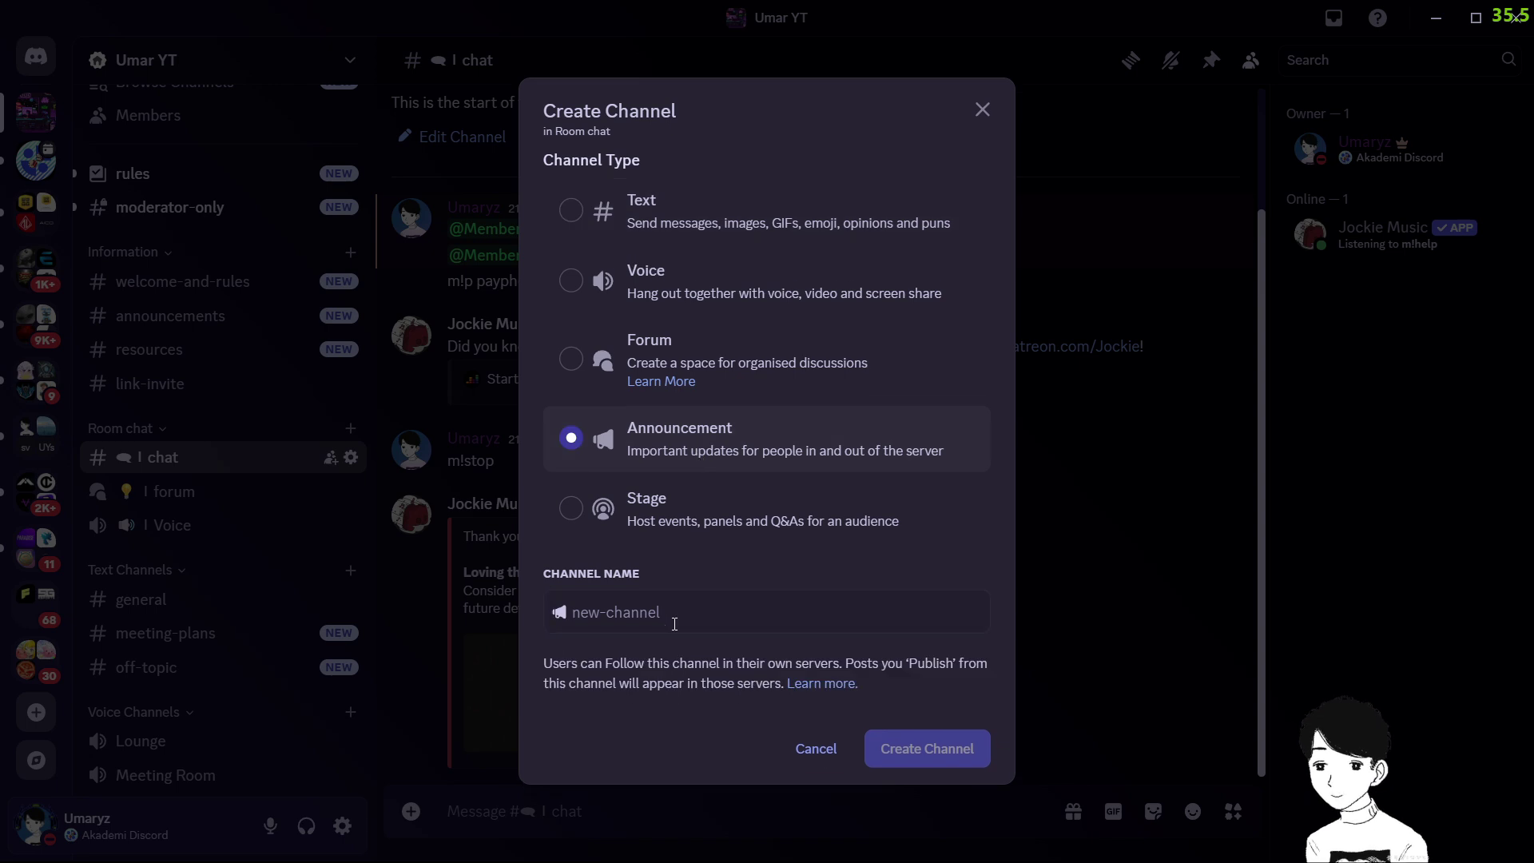
{"action": "type", "text": "announcem"}
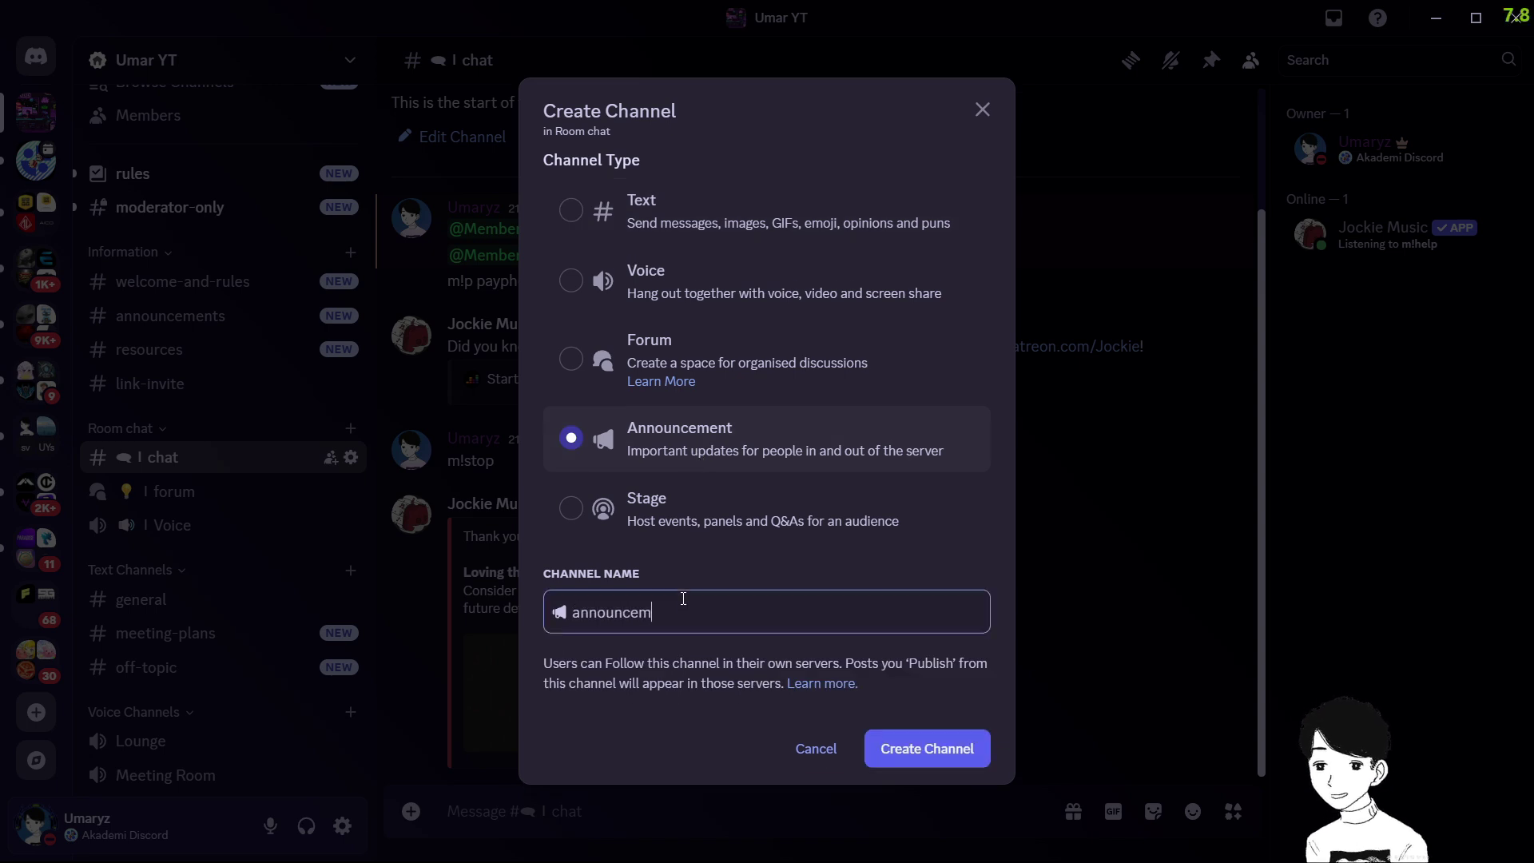
{"action": "type", "text": "ent"}
Prefix the new announcement channel's name with the megaphone emoji found by searching "ann" and the "I" separator, and create the channel
{"action": "key", "text": "Home"}
{"action": "type", "text": "🗨 l"}
{"action": "key", "text": "super+period"}
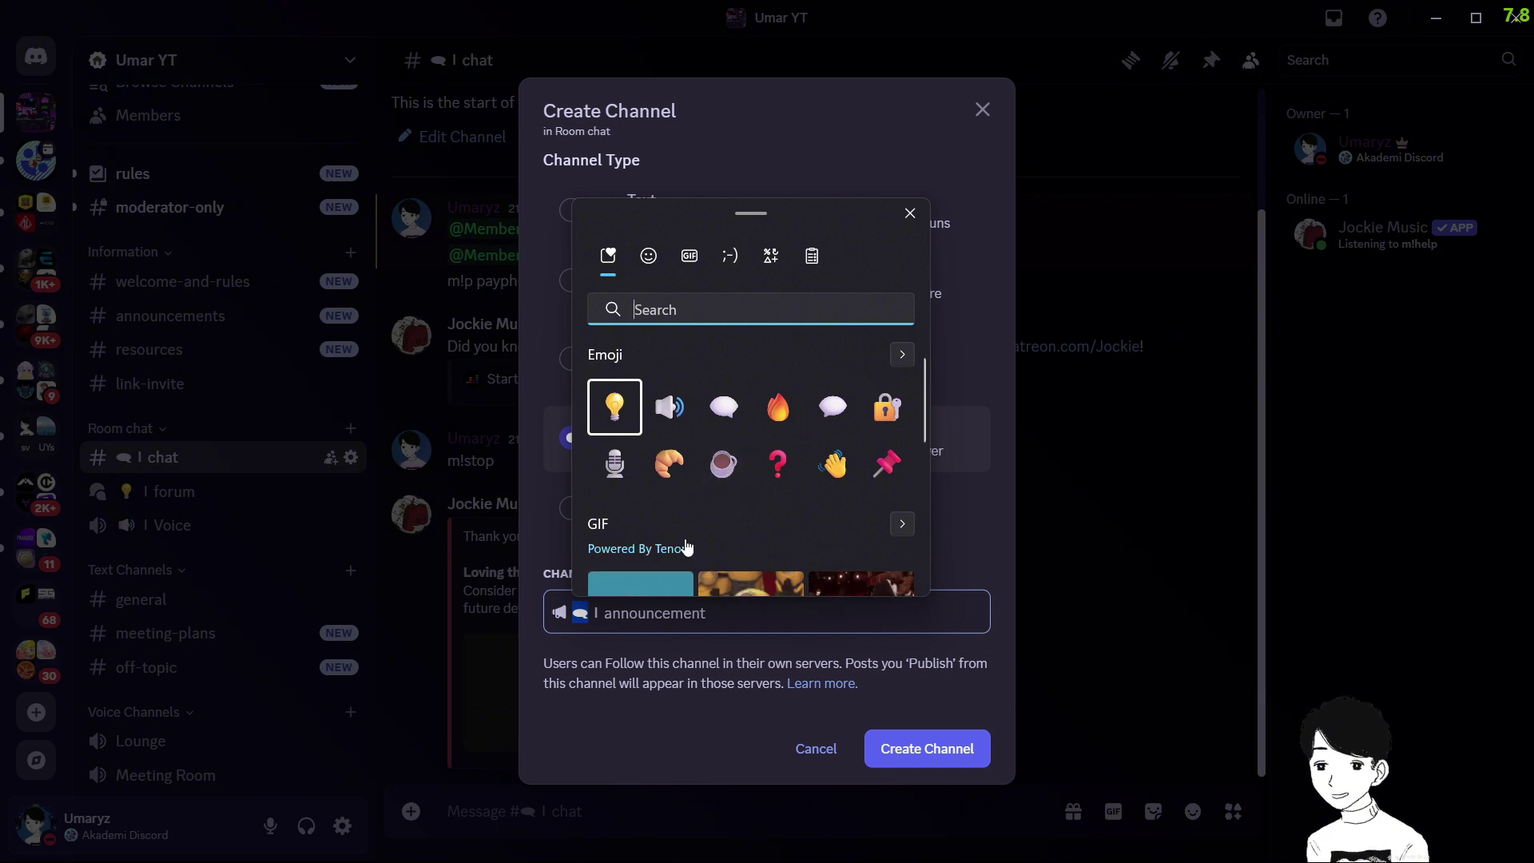
{"action": "type", "text": "ann"}
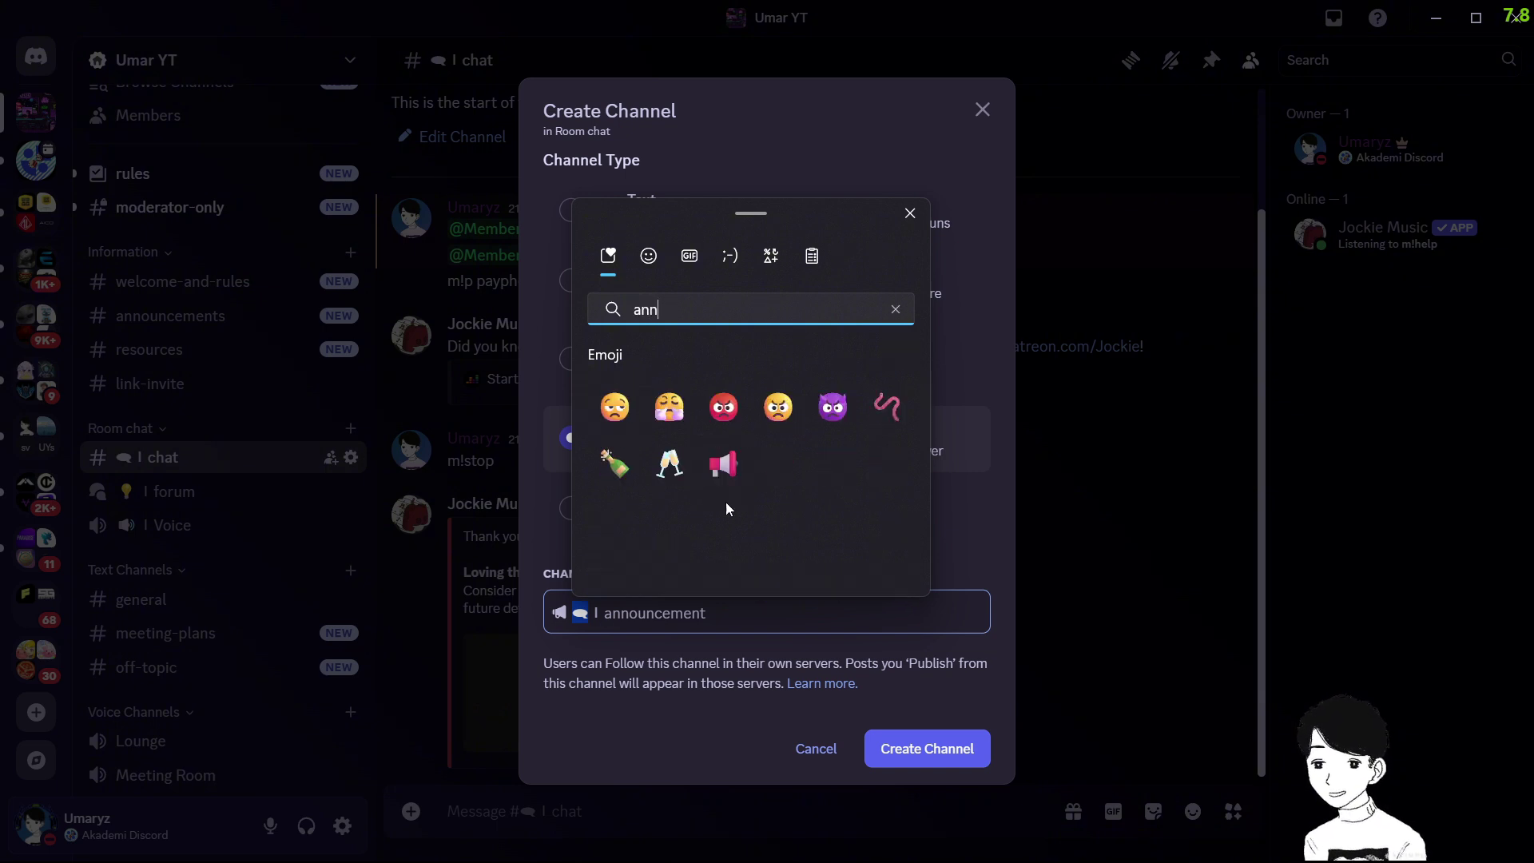
{"action": "key", "text": "Return"}
{"action": "left_click", "coordinate": [912, 732]}
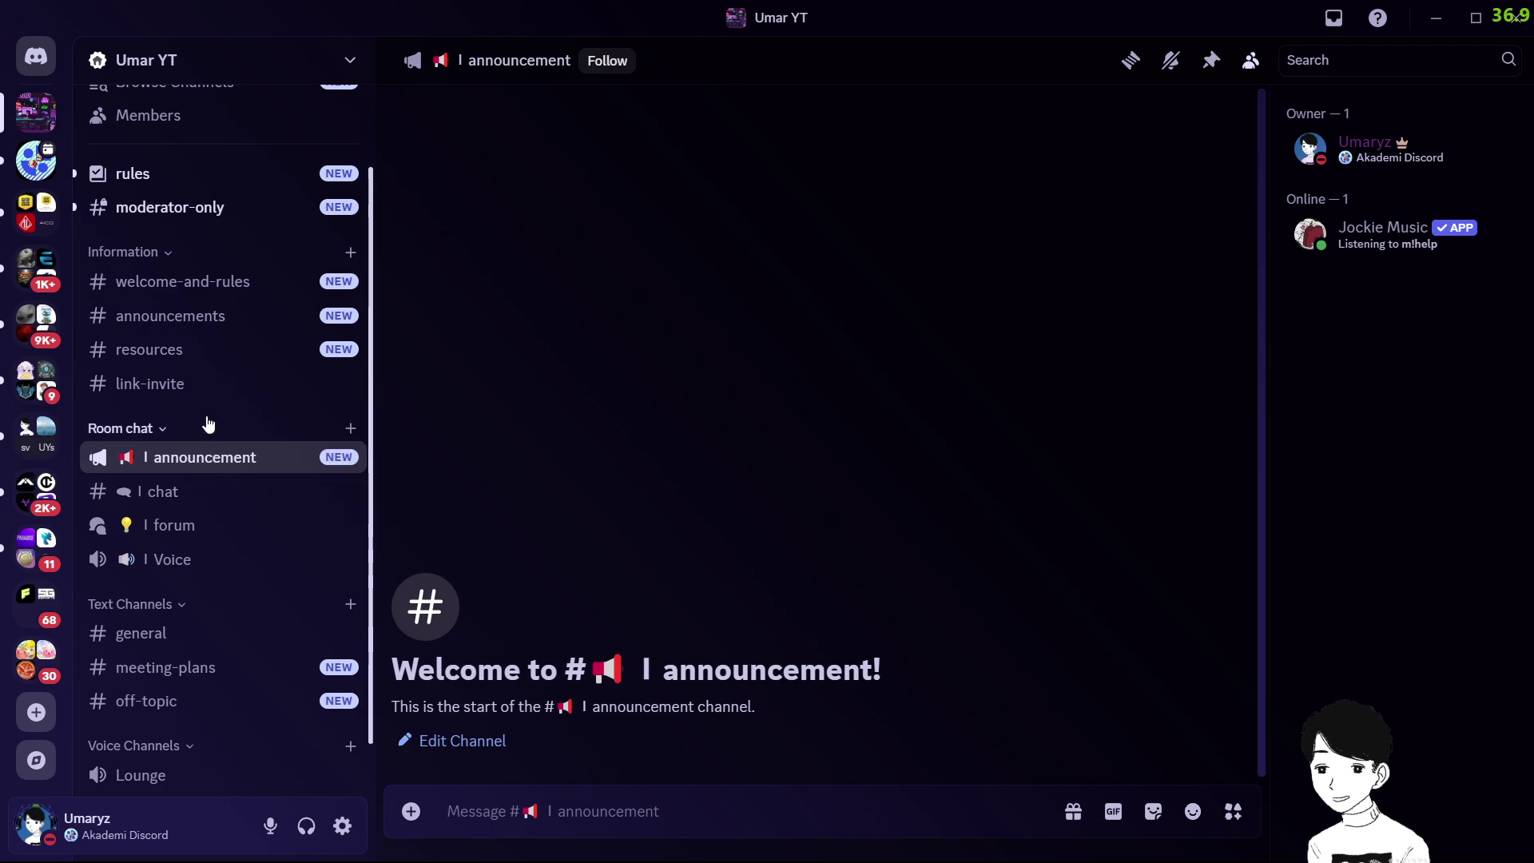
{"action": "left_click_drag", "start_coordinate": [194, 457], "coordinate": [225, 290]}
{"action": "right_click", "coordinate": [251, 284]}
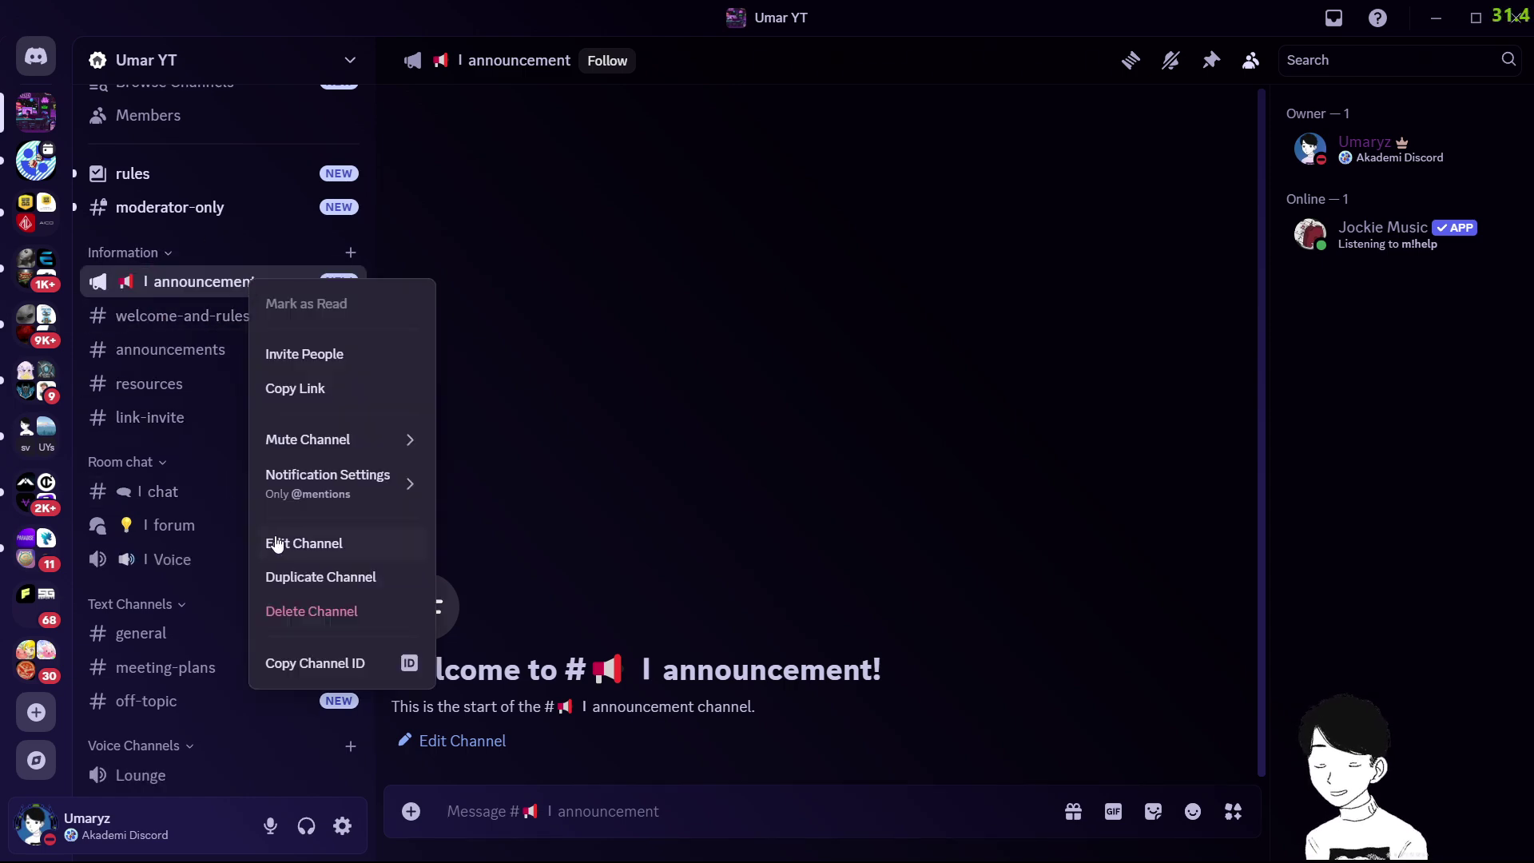
{"action": "left_click", "coordinate": [272, 540]}
{"action": "left_click", "coordinate": [299, 131]}
{"action": "left_click", "coordinate": [1168, 527]}
{"action": "scroll", "coordinate": [1084, 578], "scroll_direction": "down", "scroll_amount": 5}
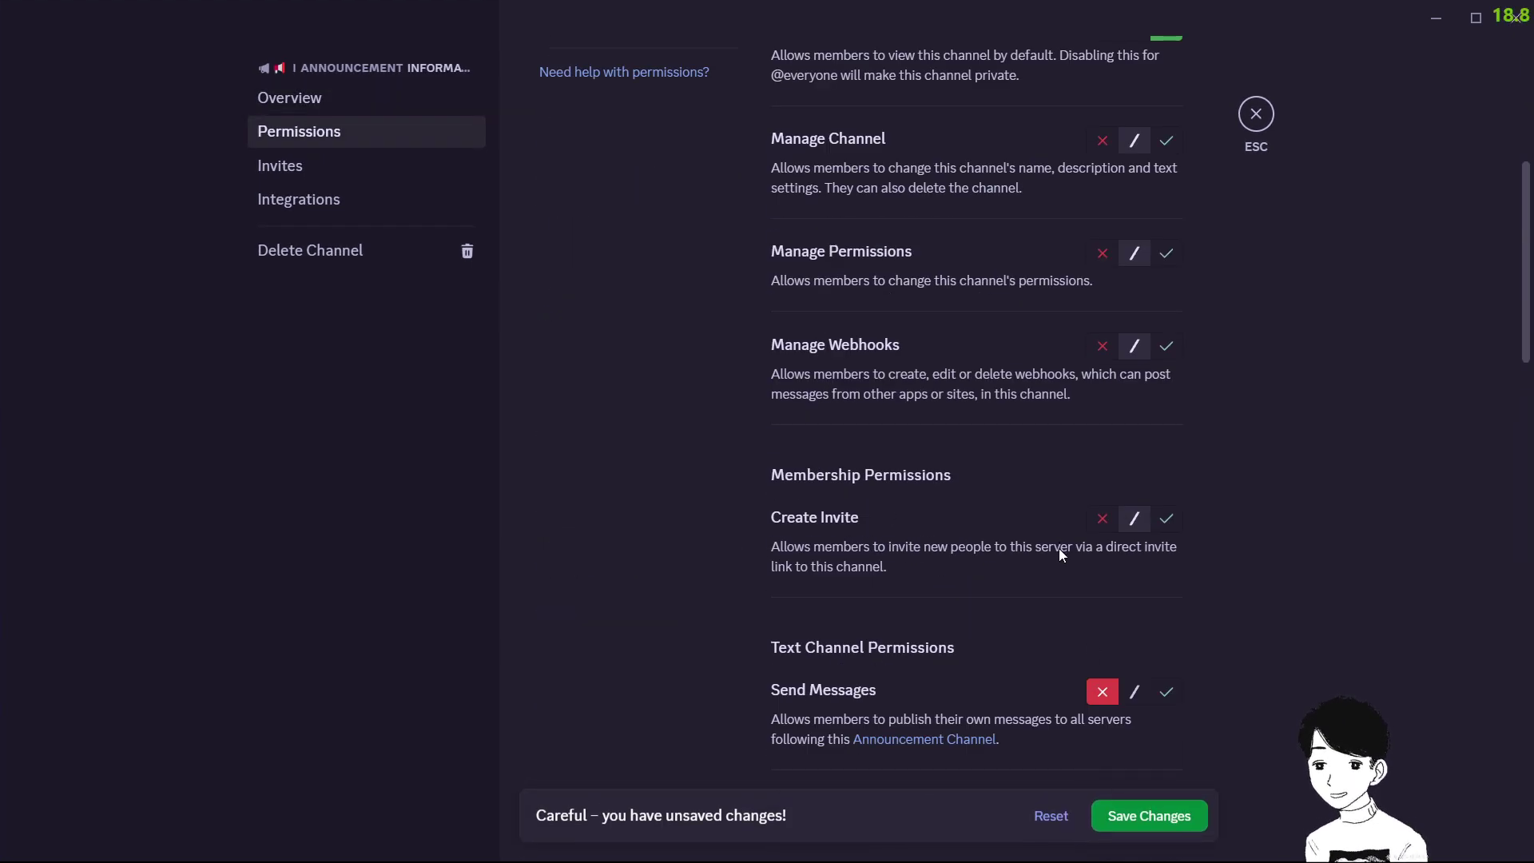
{"action": "scroll", "coordinate": [1050, 553], "scroll_direction": "up", "scroll_amount": 5}
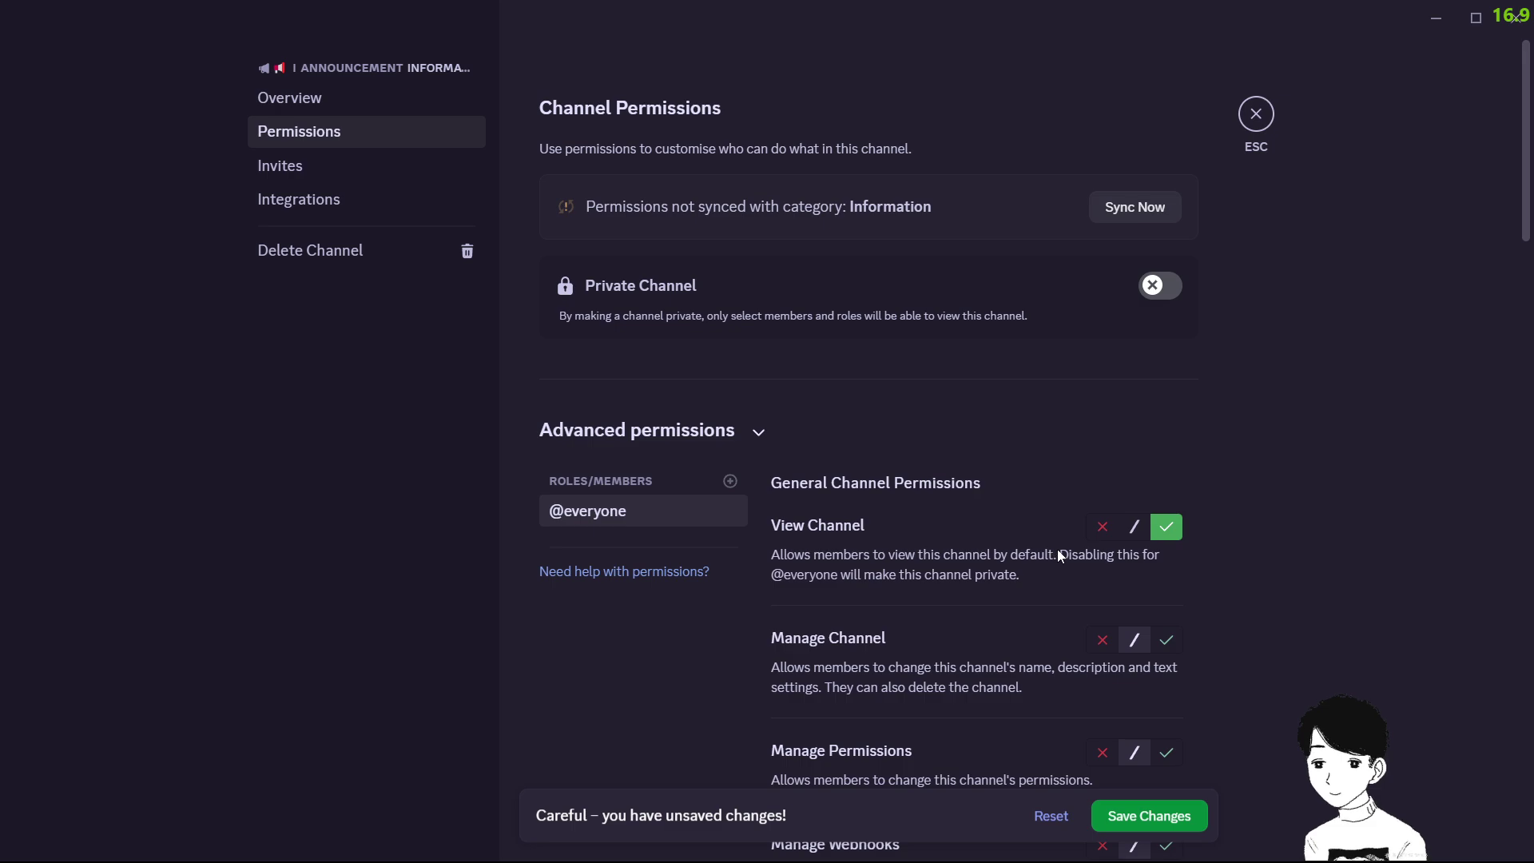
{"action": "scroll", "coordinate": [1050, 552], "scroll_direction": "down", "scroll_amount": 5}
{"action": "left_click", "coordinate": [1121, 815]}
{"action": "scroll", "coordinate": [1039, 511], "scroll_direction": "up", "scroll_amount": 5}
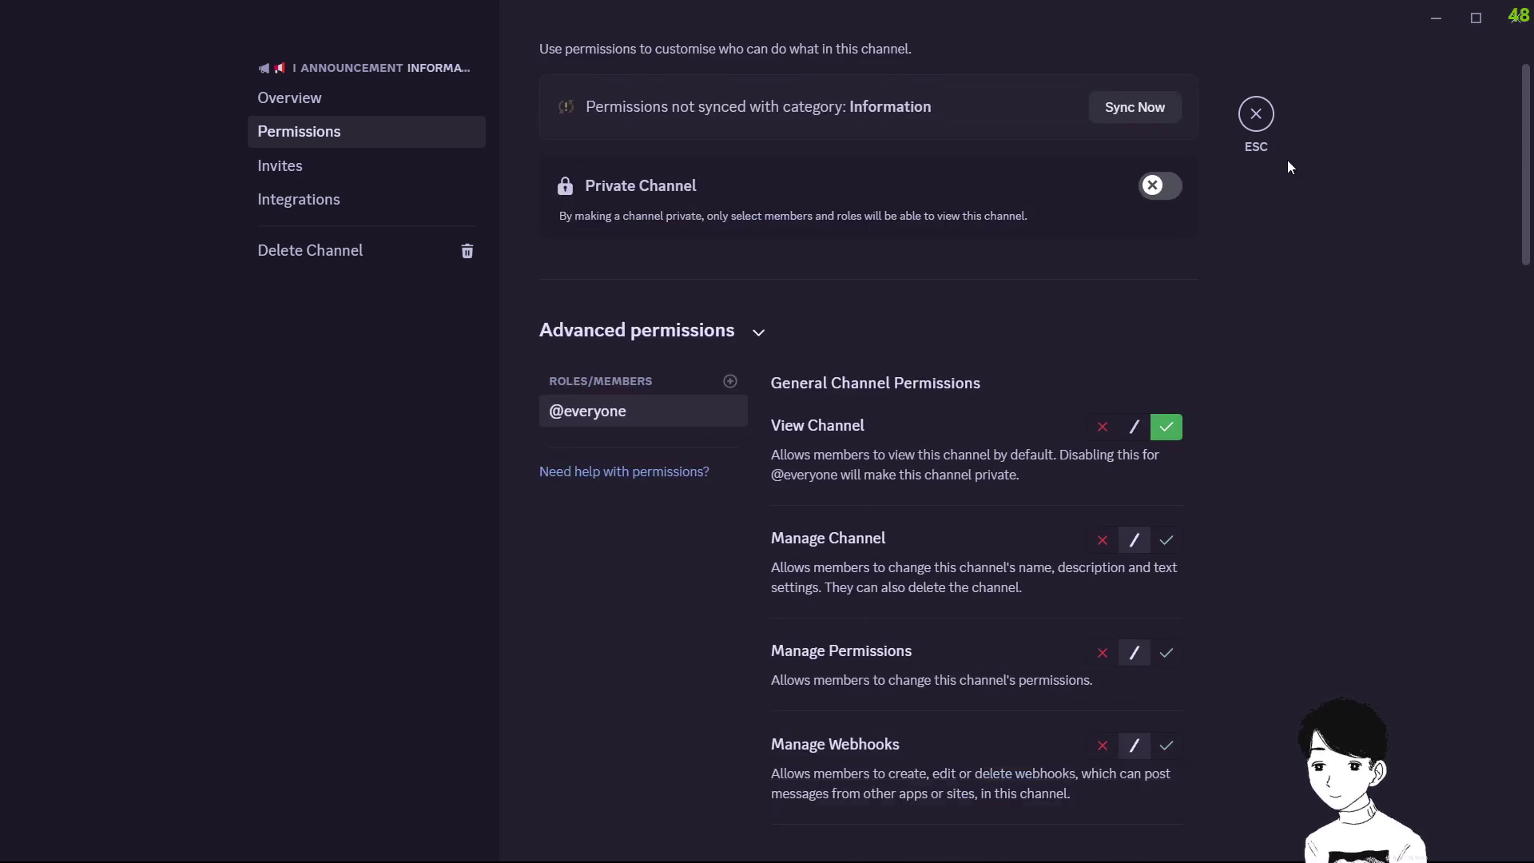
{"action": "left_click", "coordinate": [1255, 114]}
Prefix the welcome-and-rules channel's name with a door emoji and the "I" separator
{"action": "mouse_move", "coordinate": [269, 546]}
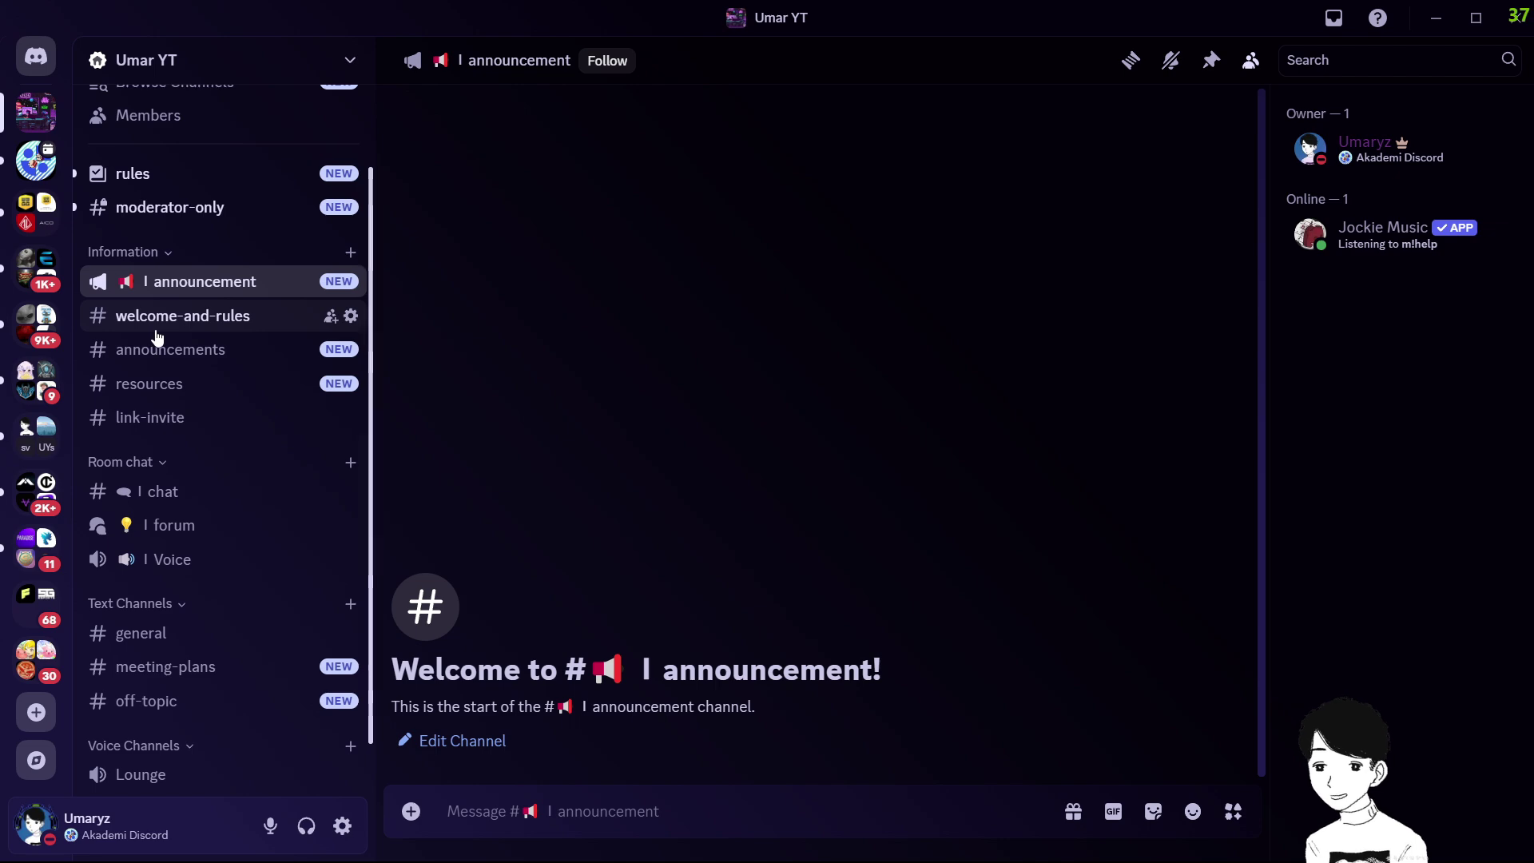
{"action": "right_click", "coordinate": [211, 316]}
{"action": "left_click", "coordinate": [260, 576]}
{"action": "key", "text": "Home"}
{"action": "key", "text": "super+period"}
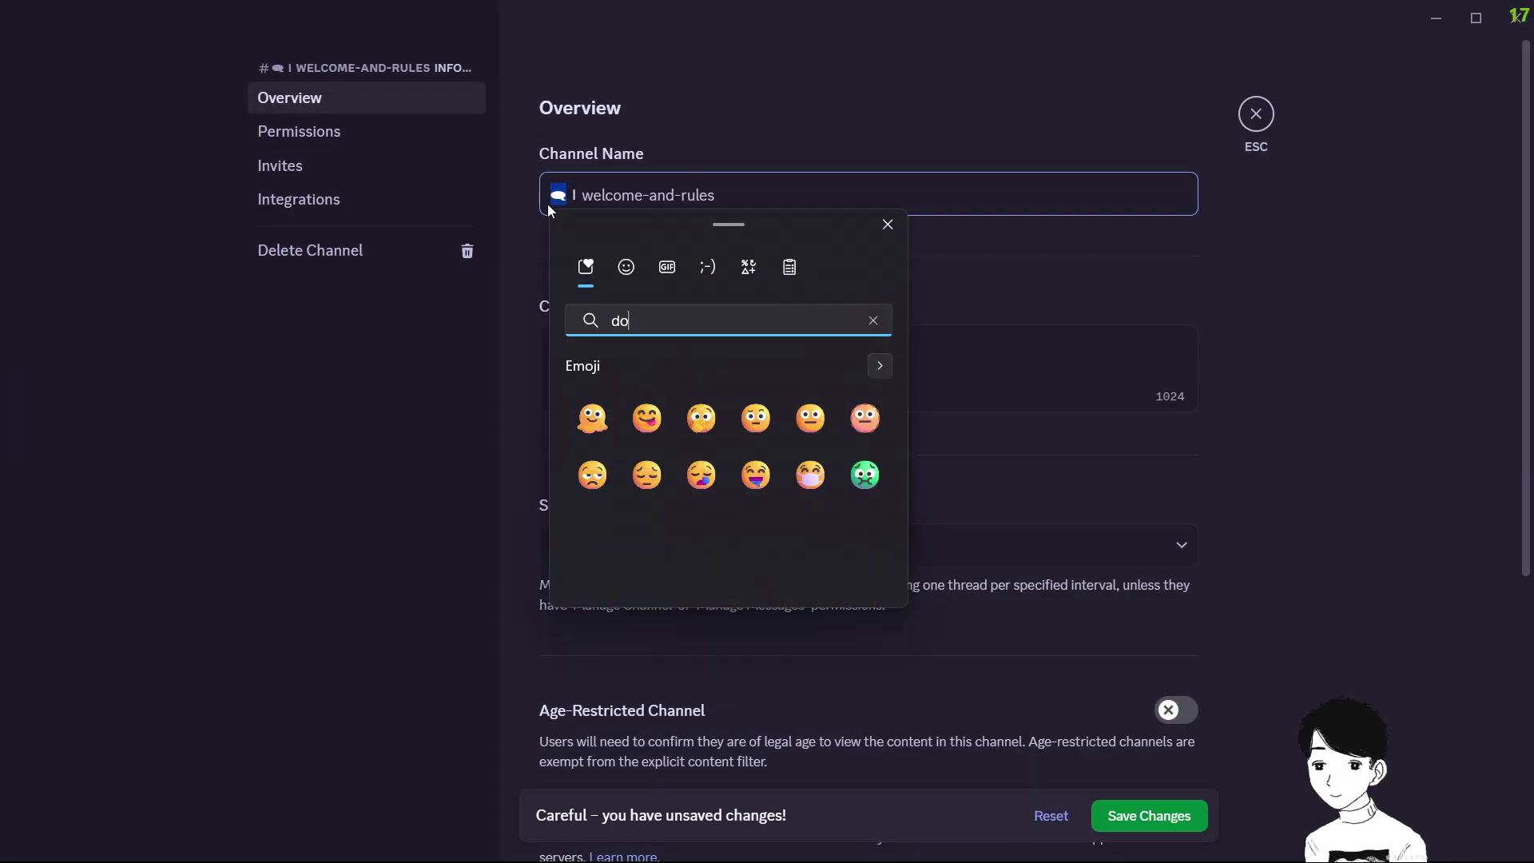
{"action": "key", "text": "Return"}
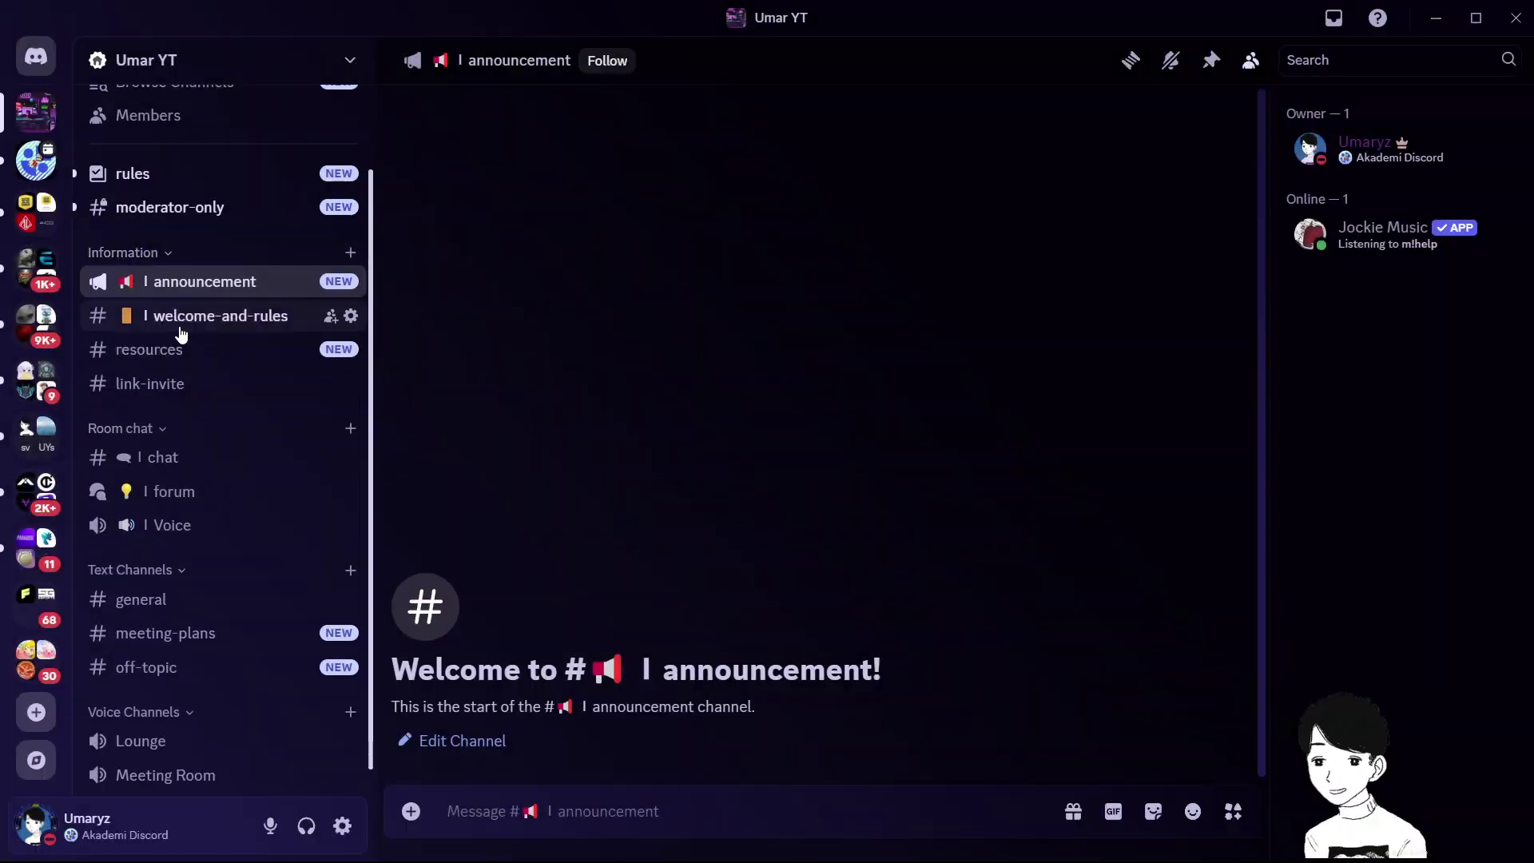
Prefix the resources channel's name with the "I" separator and the books emoji found by searching "book"
{"action": "left_click", "coordinate": [351, 349]}
{"action": "left_click", "coordinate": [552, 196]}
{"action": "type", "text": "🗨 I"}
{"action": "left_click_drag", "start_coordinate": [571, 196], "coordinate": [549, 201]}
{"action": "key", "text": "super+period"}
{"action": "type", "text": "book"}
{"action": "left_click", "coordinate": [592, 476]}
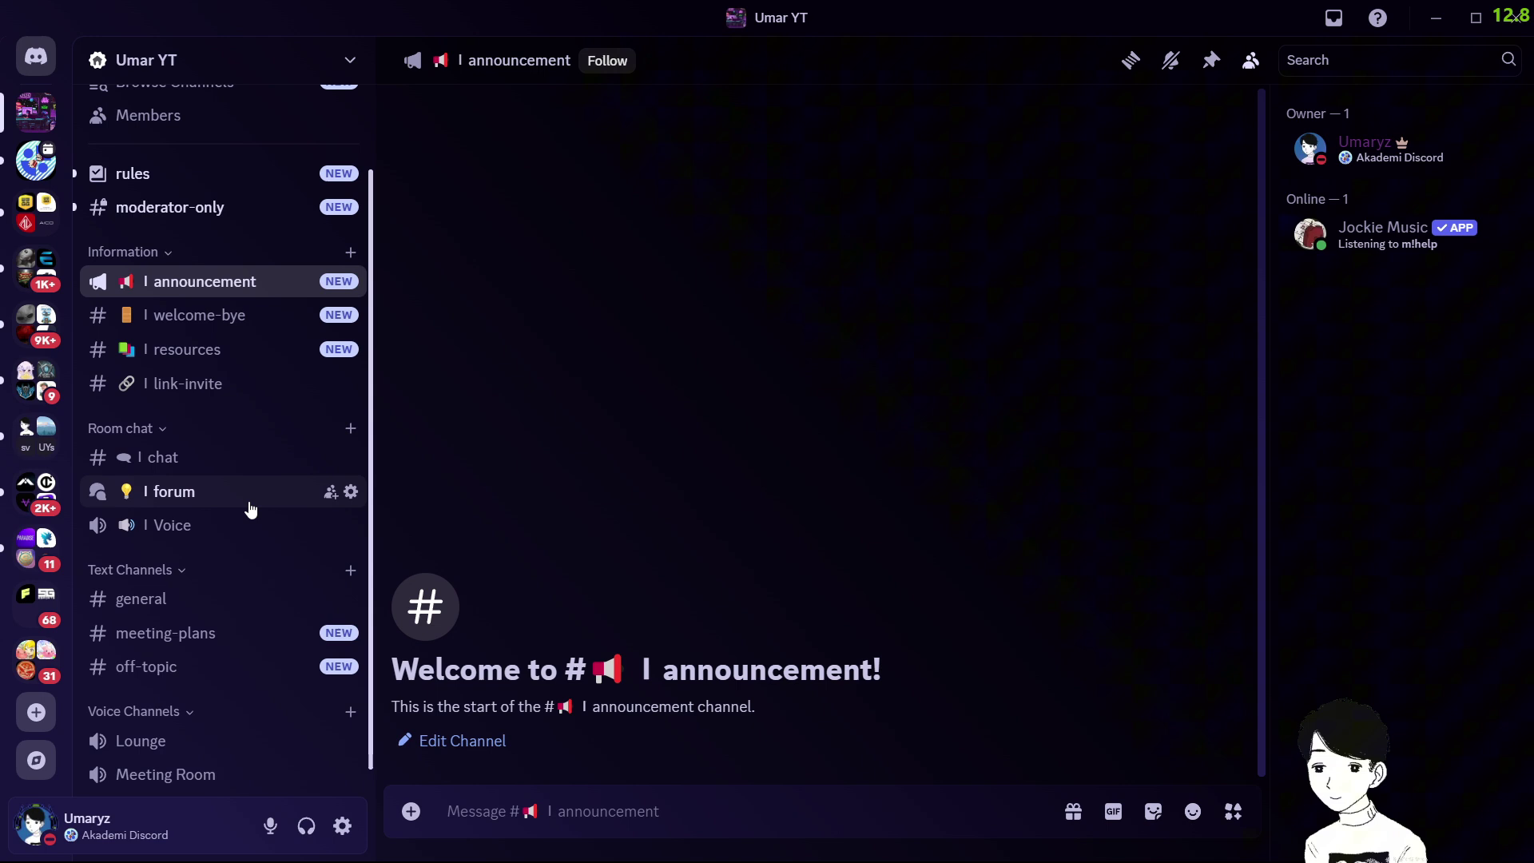
Reorder the channels so resources sits below link-invite and chat sits below forum
{"action": "mouse_move", "coordinate": [250, 509]}
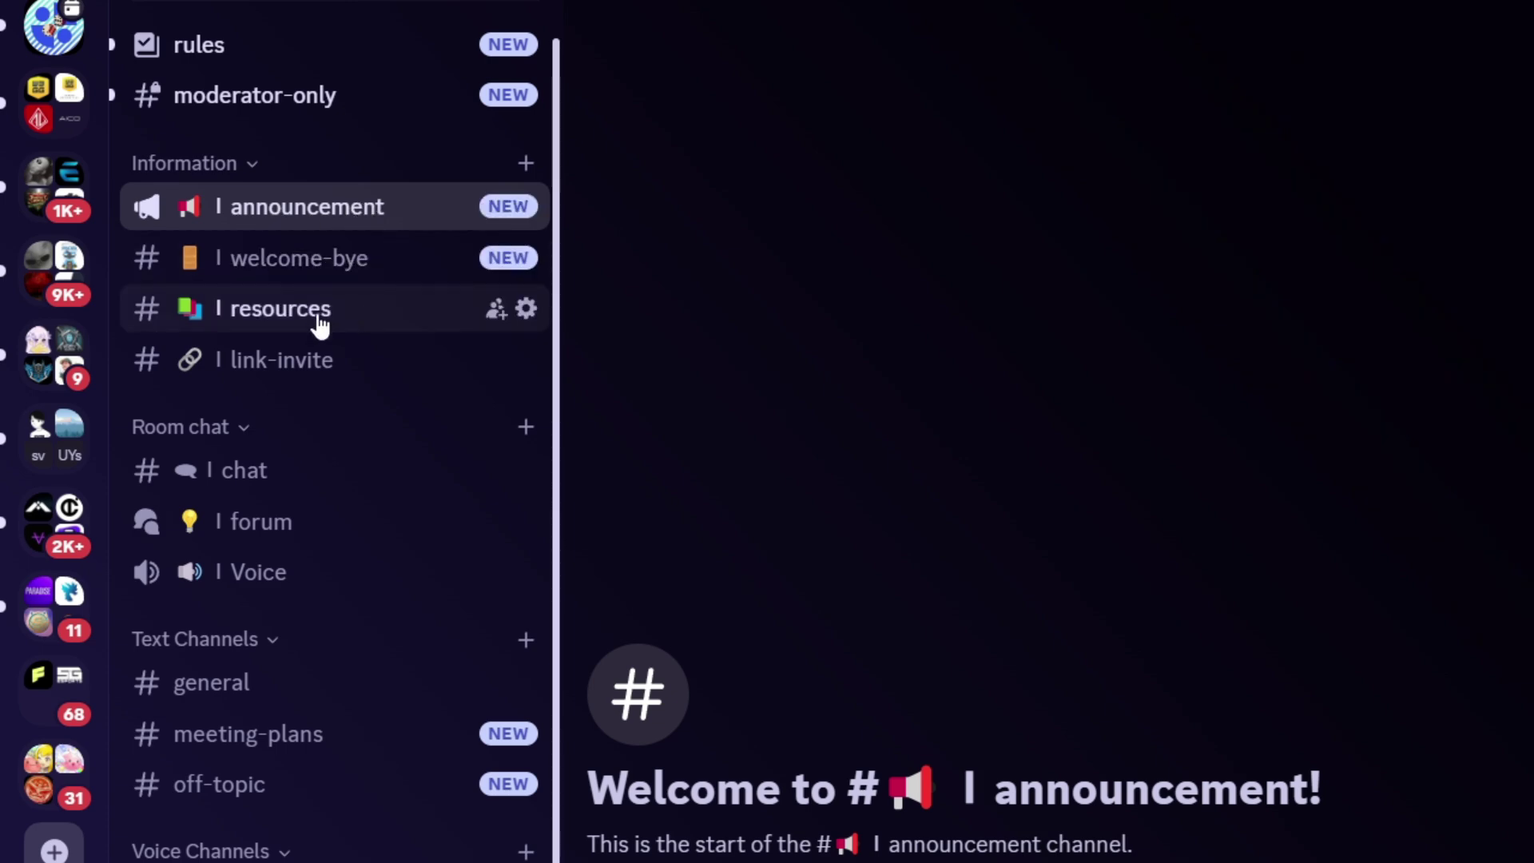
{"action": "left_click_drag", "start_coordinate": [320, 324], "coordinate": [412, 380]}
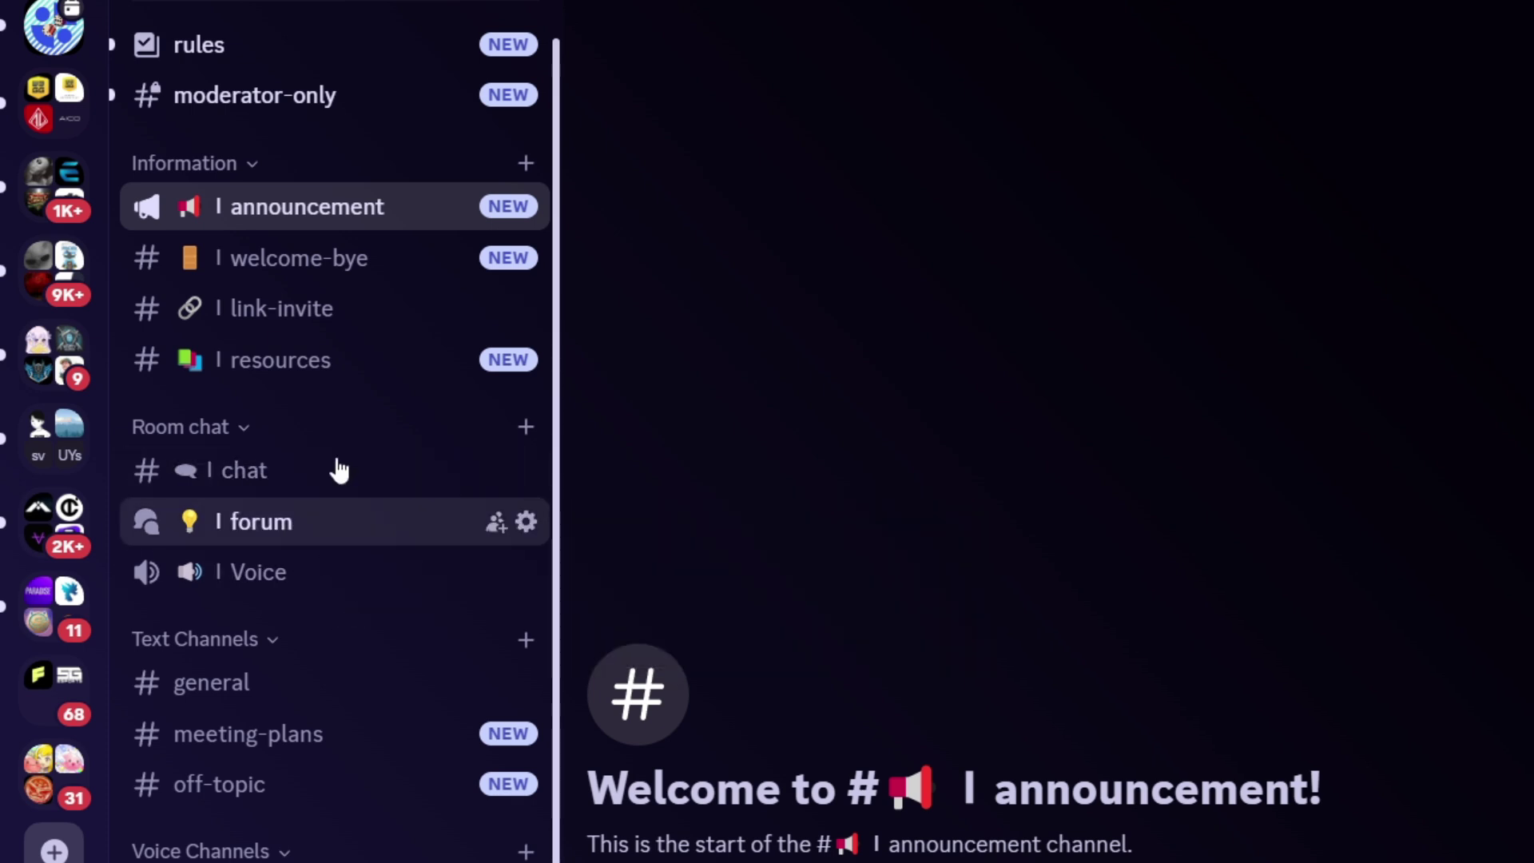
{"action": "left_click_drag", "start_coordinate": [339, 470], "coordinate": [346, 564]}
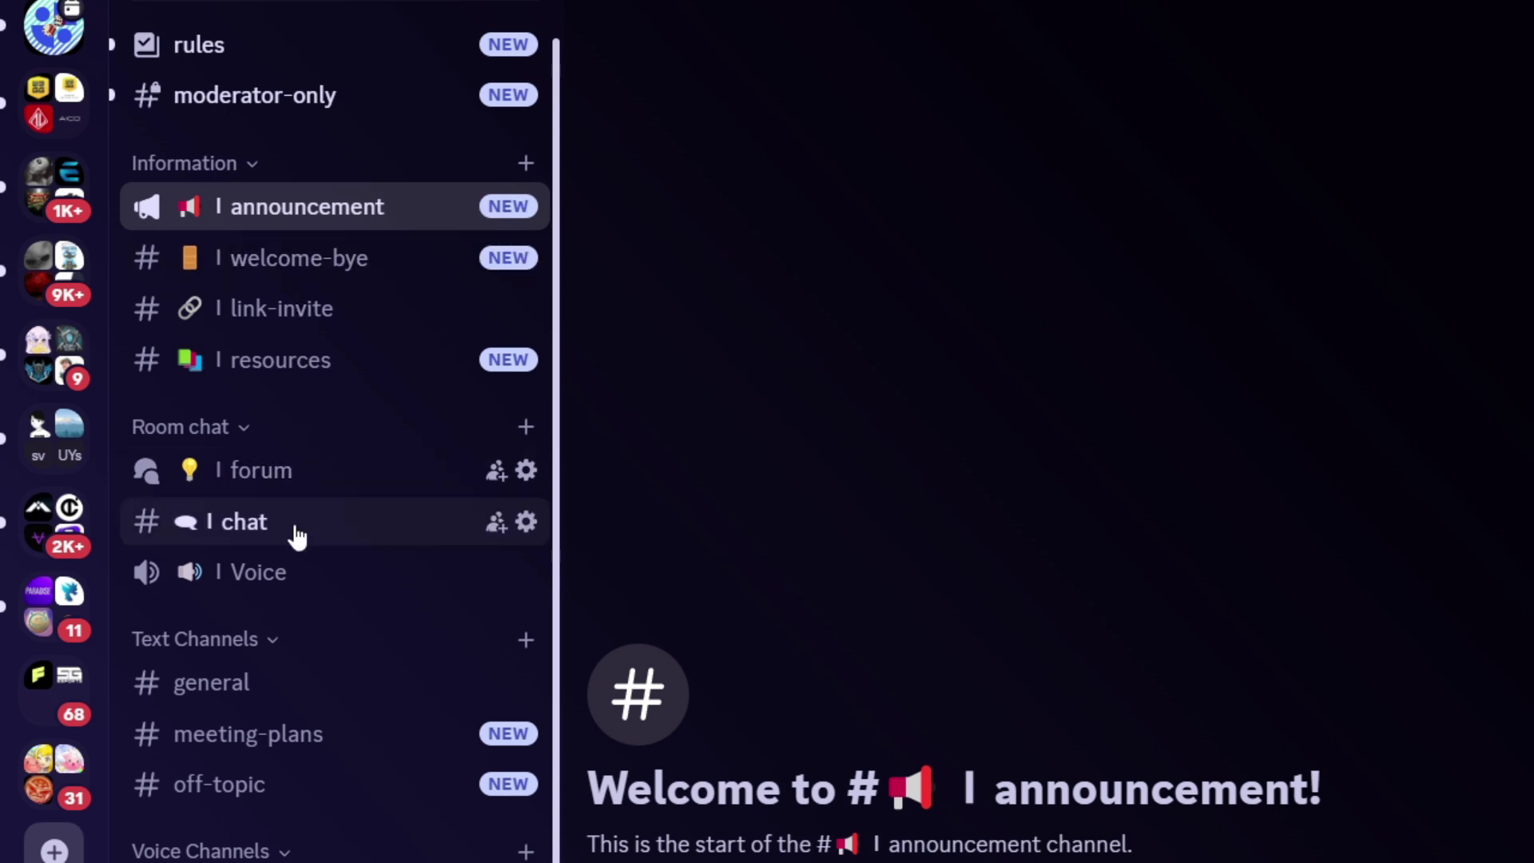
Rename the general channel to "gallery", prefixed with the palette emoji and the "I" separator
{"action": "scroll", "coordinate": [336, 559], "scroll_direction": "down", "scroll_amount": 1}
{"action": "left_click", "coordinate": [284, 634]}
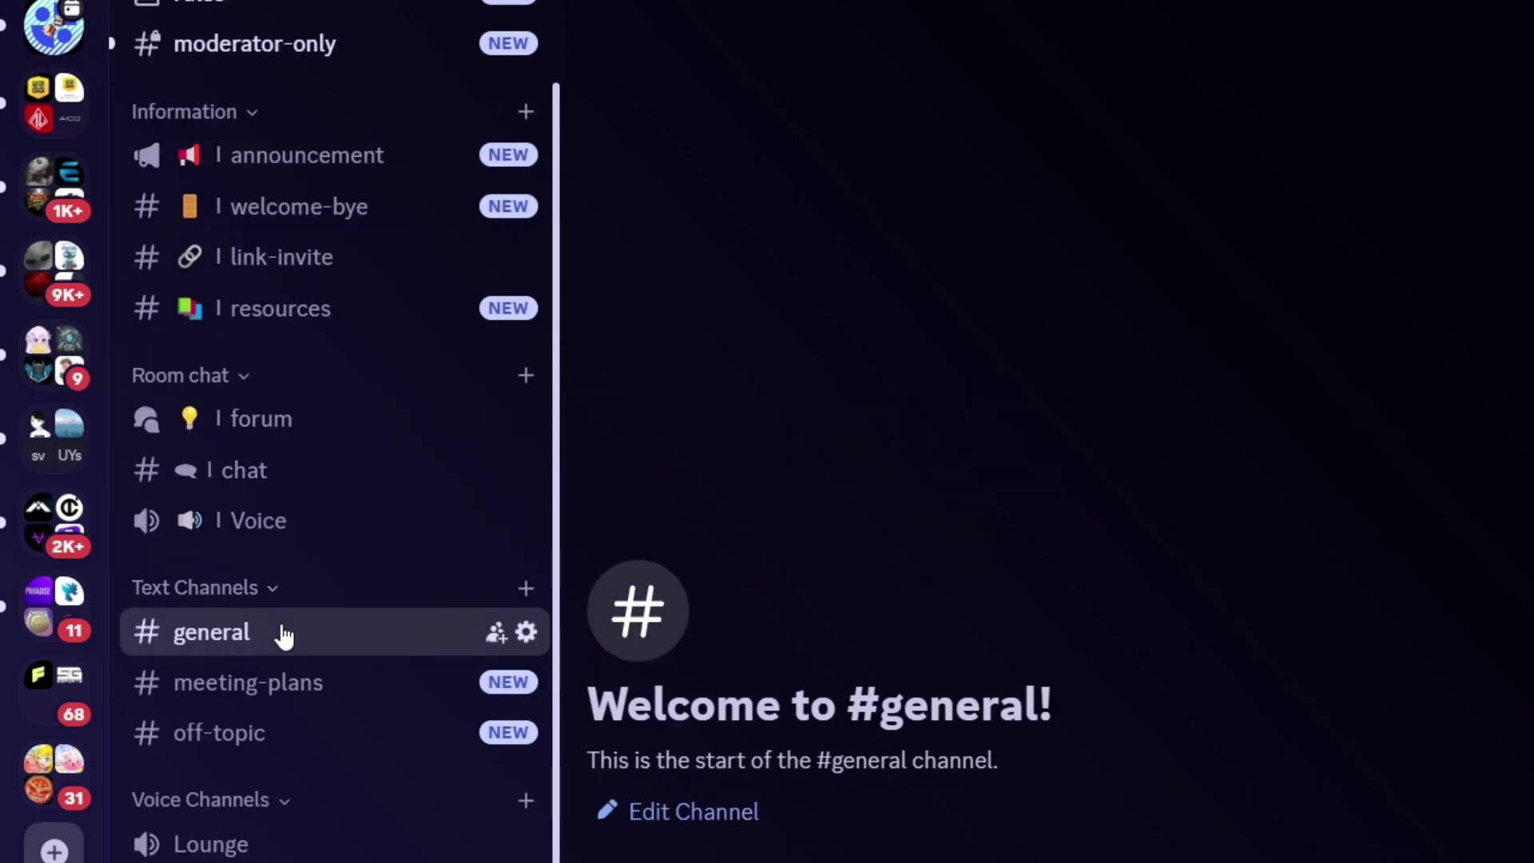
{"action": "right_click", "coordinate": [293, 639]}
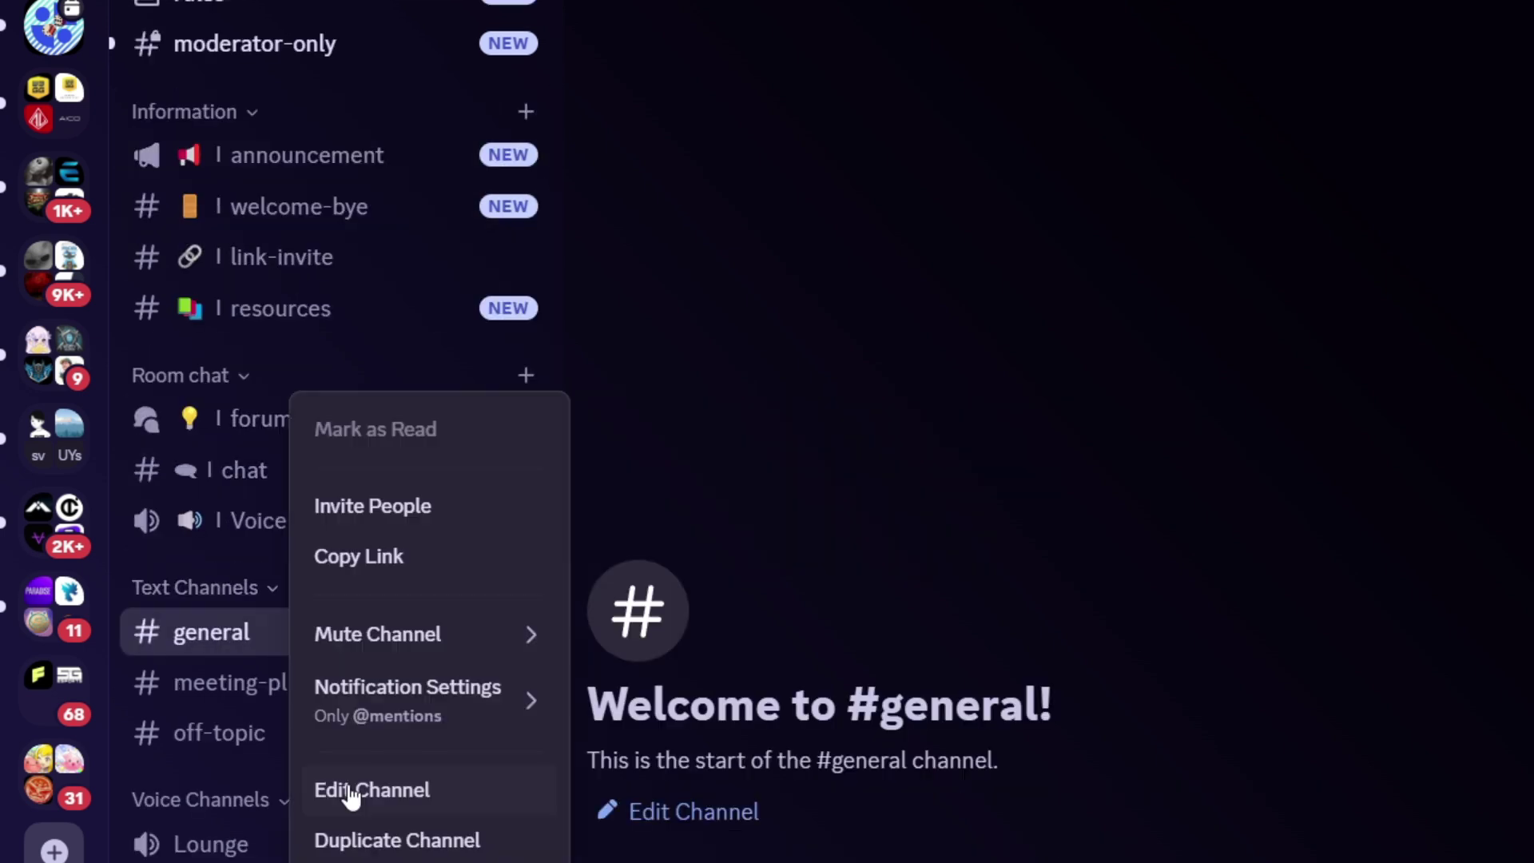
{"action": "left_click", "coordinate": [354, 791]}
{"action": "left_click_drag", "start_coordinate": [825, 75], "coordinate": [1131, 60]}
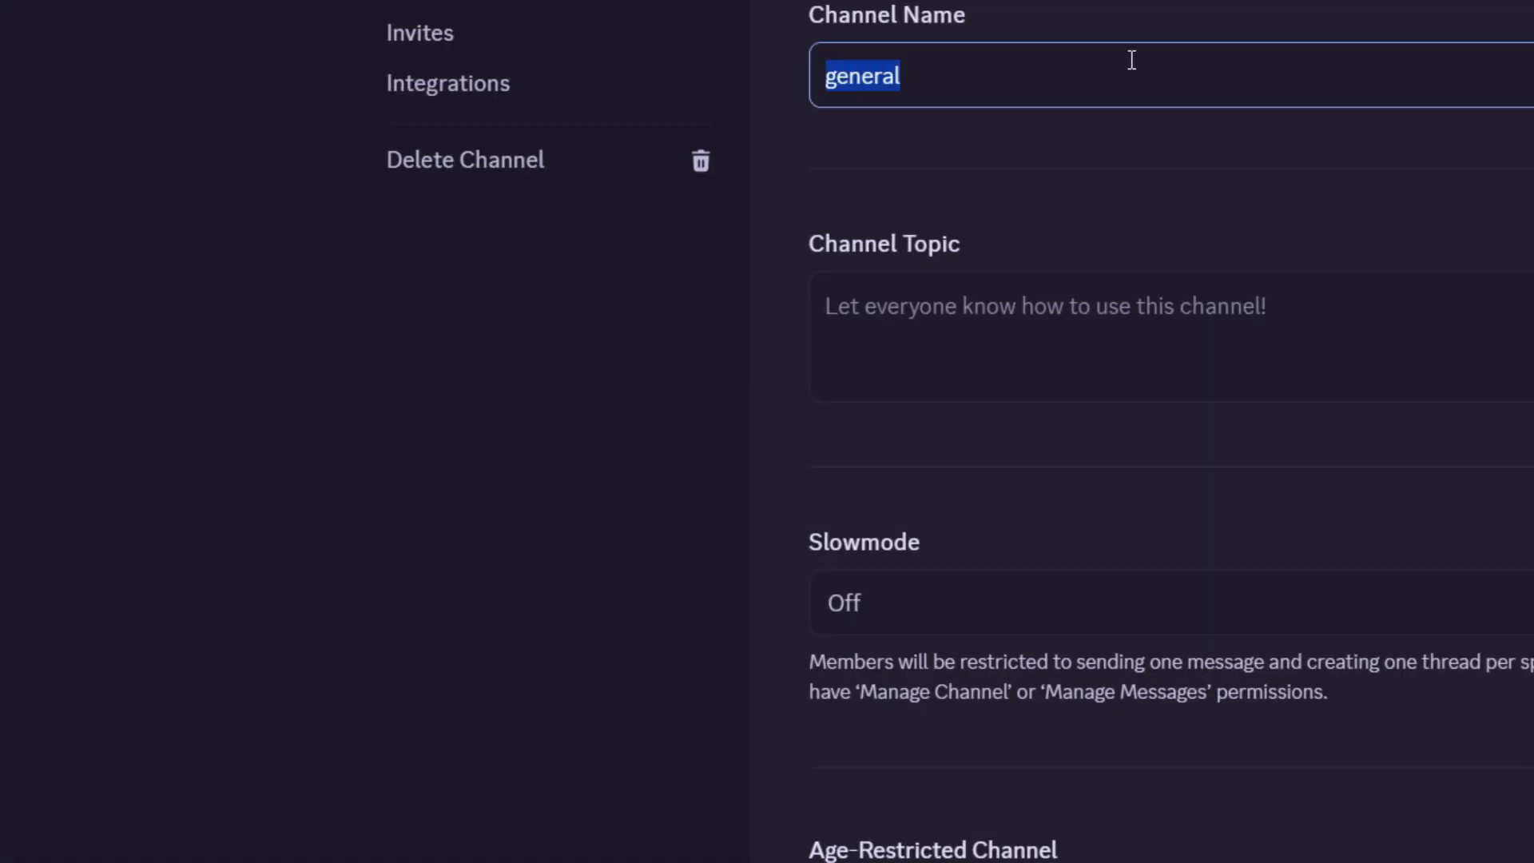
{"action": "type", "text": "ga"}
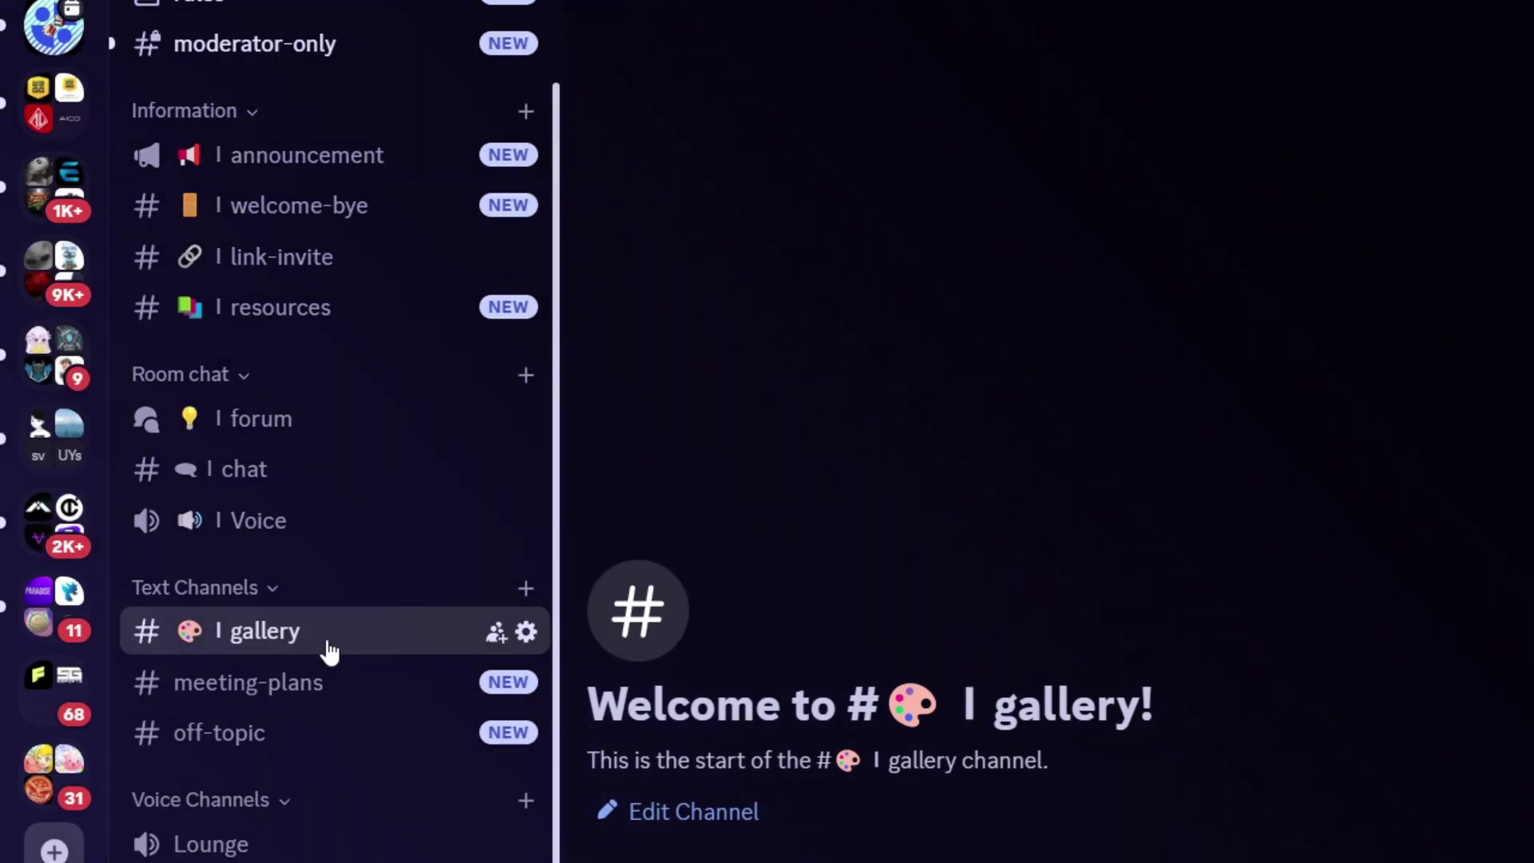
Move the gallery channel into Room chat just above Voice, and place chat above forum
{"action": "left_click_drag", "start_coordinate": [328, 648], "coordinate": [328, 531]}
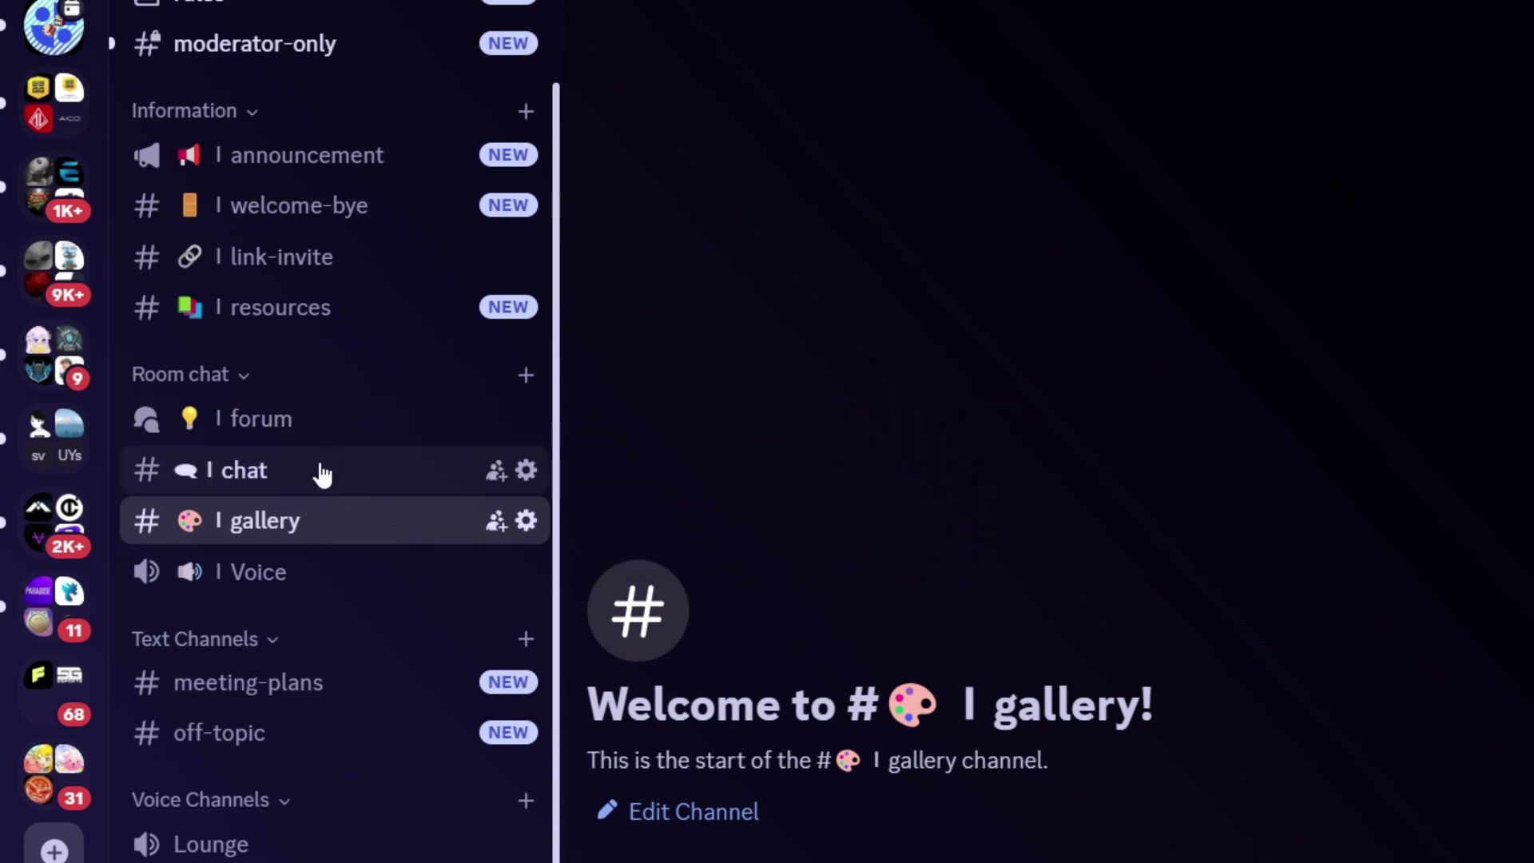
{"action": "left_click_drag", "start_coordinate": [308, 545], "coordinate": [308, 427]}
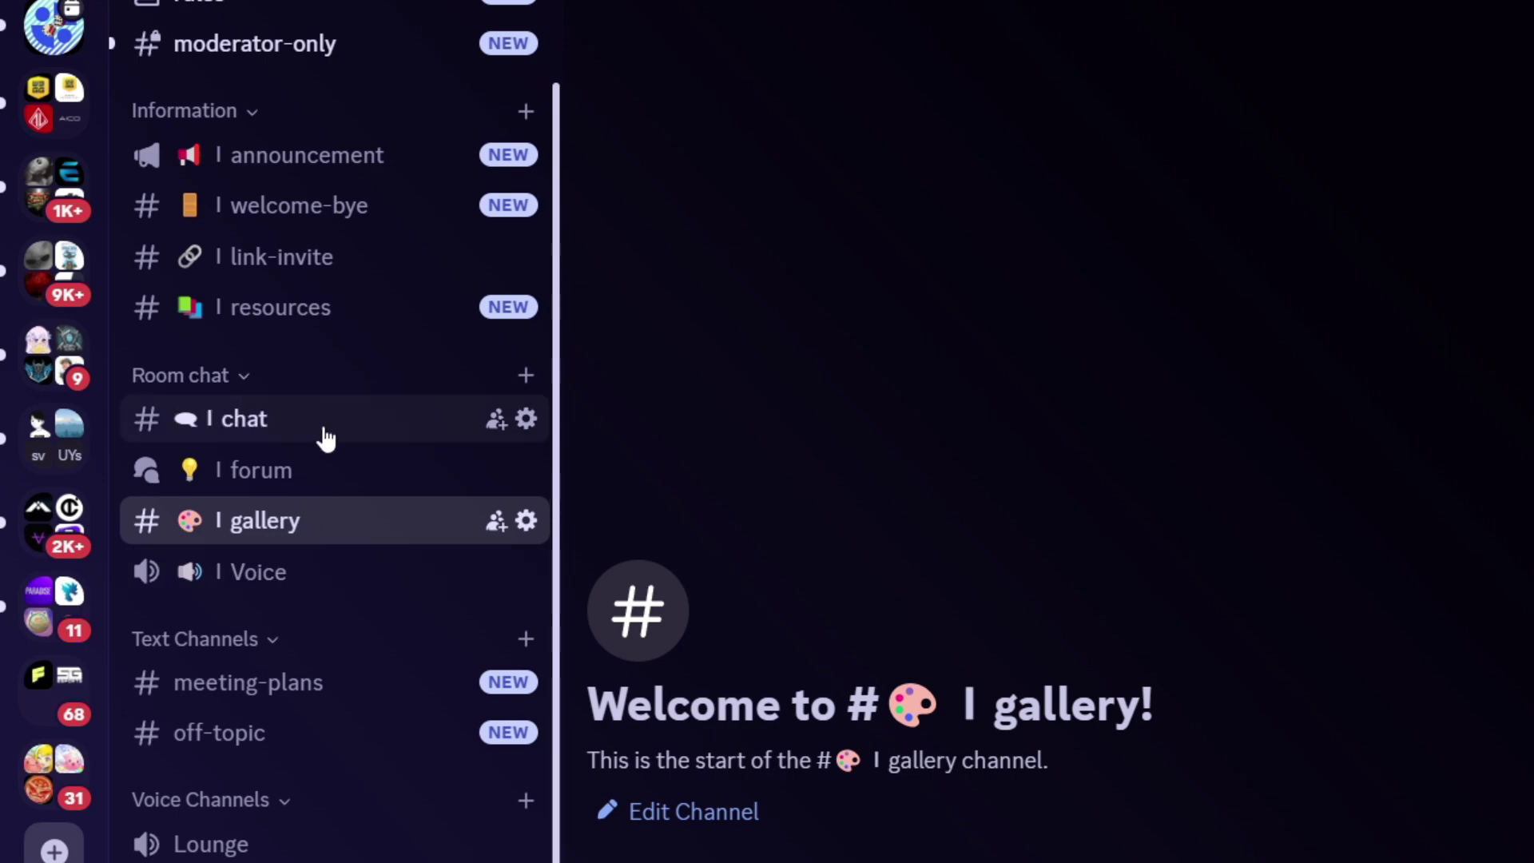
Delete the off-topic channel from the Text Channels category
{"action": "right_click", "coordinate": [312, 733]}
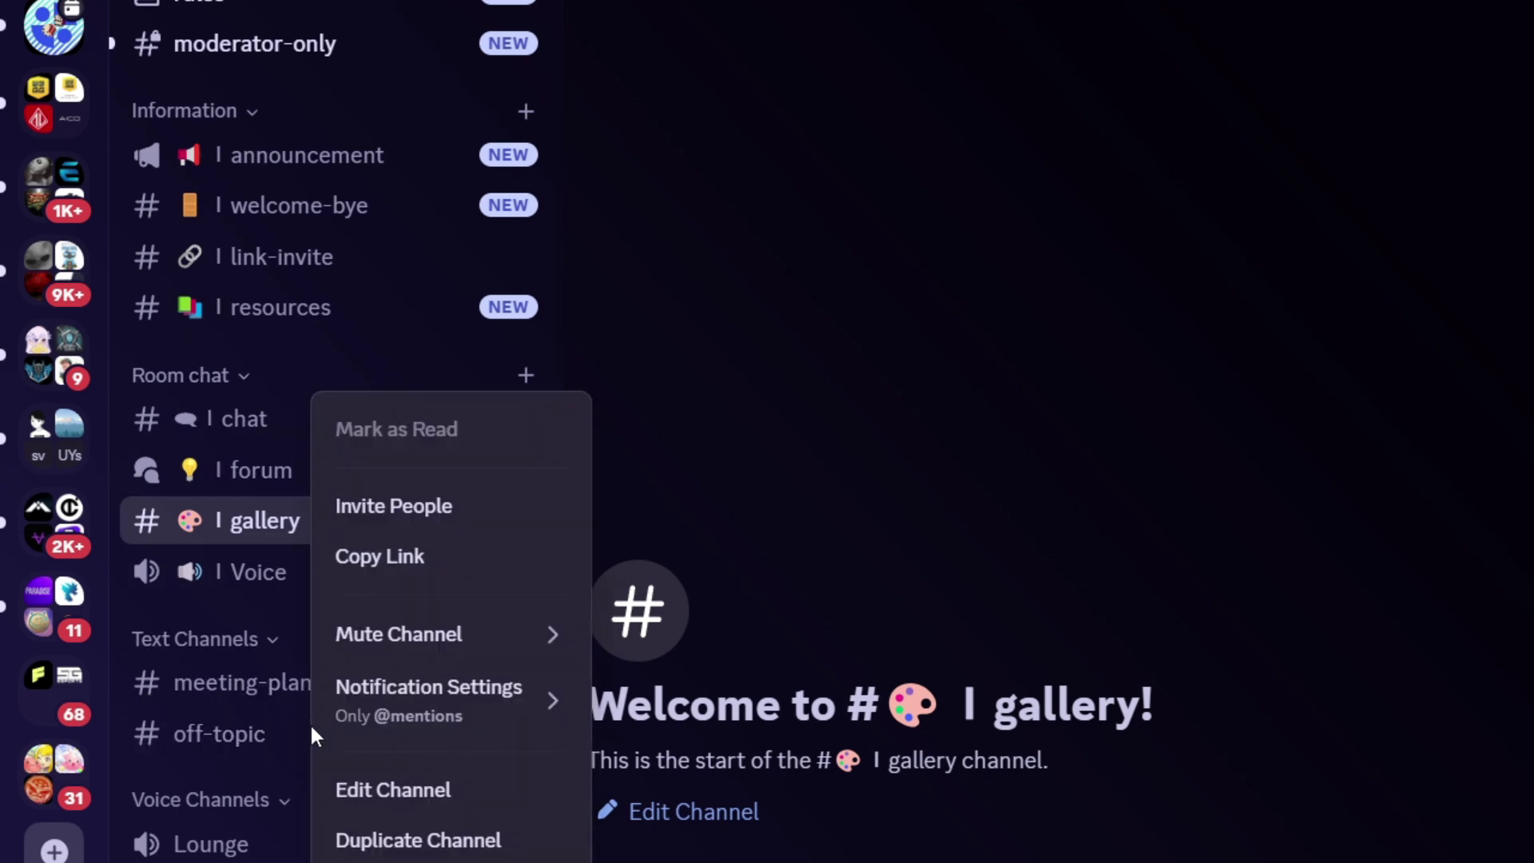
{"action": "left_click", "coordinate": [383, 862]}
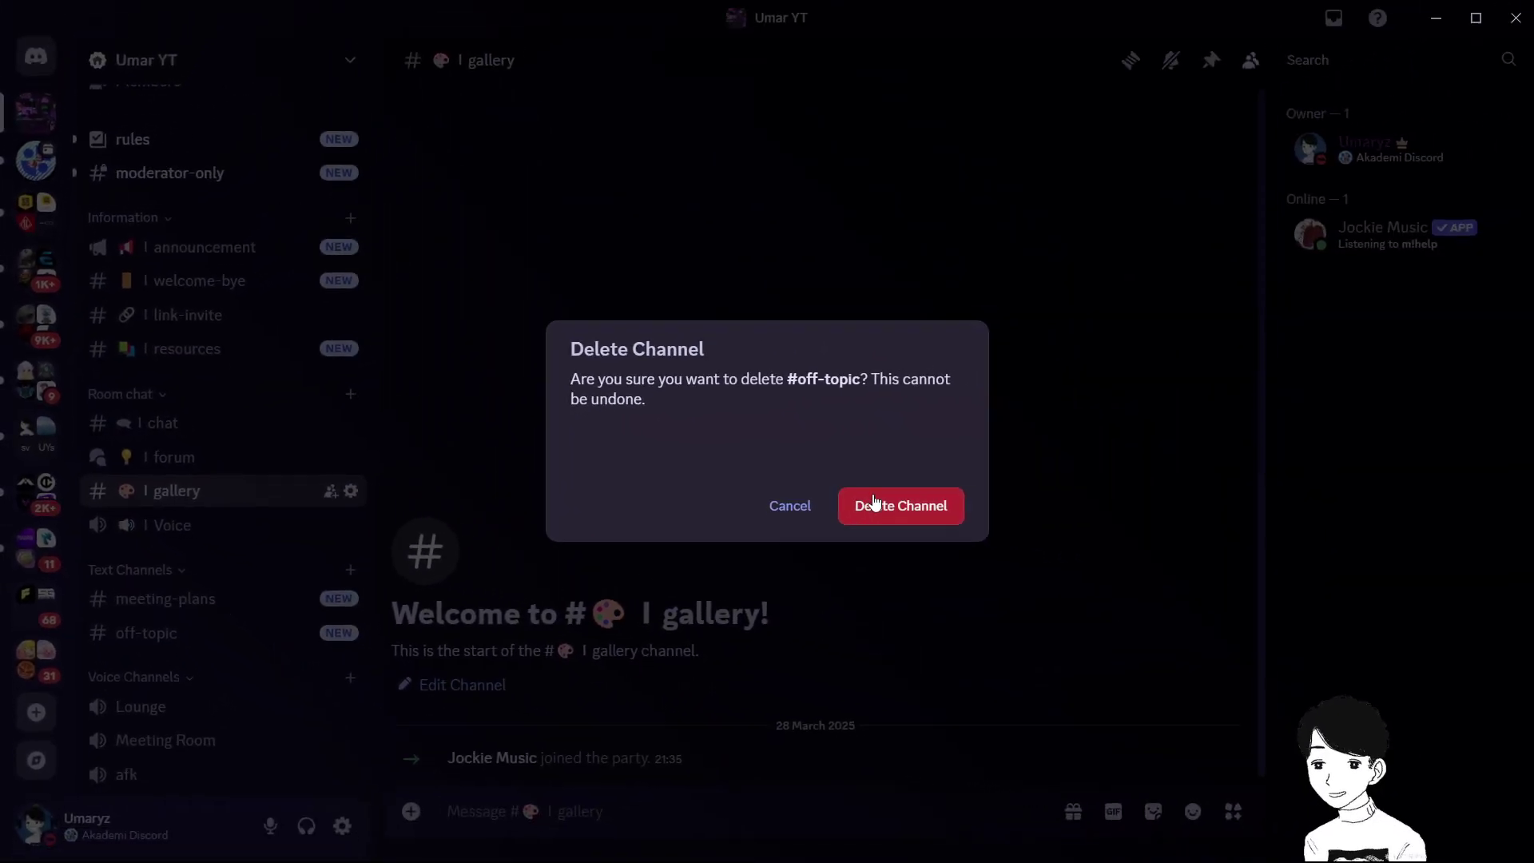
{"action": "left_click", "coordinate": [901, 506]}
Delete the Text Channels category and its remaining meeting-plans channel
{"action": "right_click", "coordinate": [171, 605]}
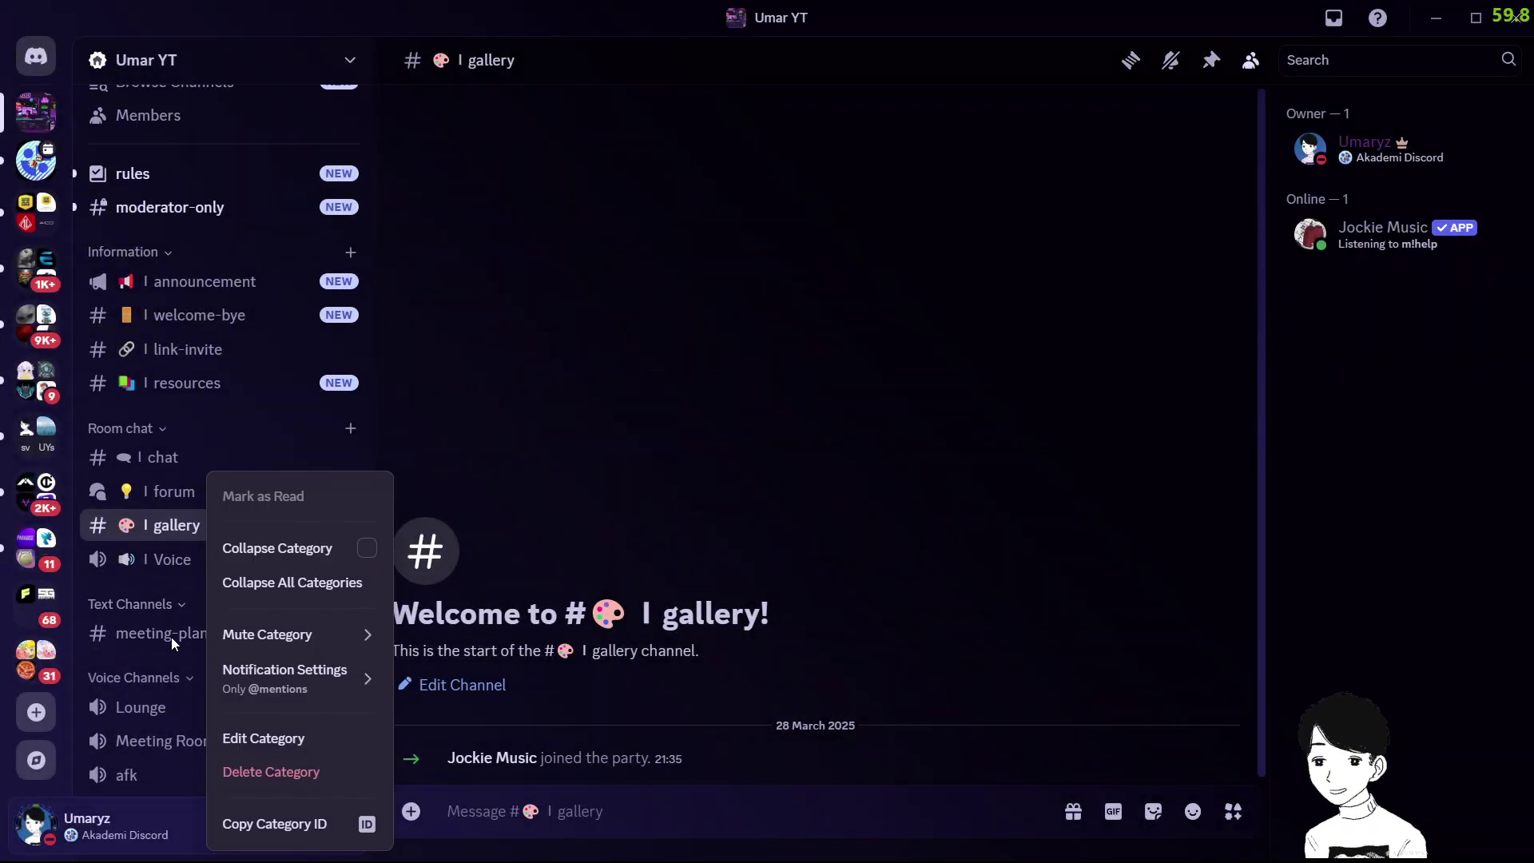
{"action": "left_click", "coordinate": [320, 786]}
{"action": "left_click", "coordinate": [901, 506]}
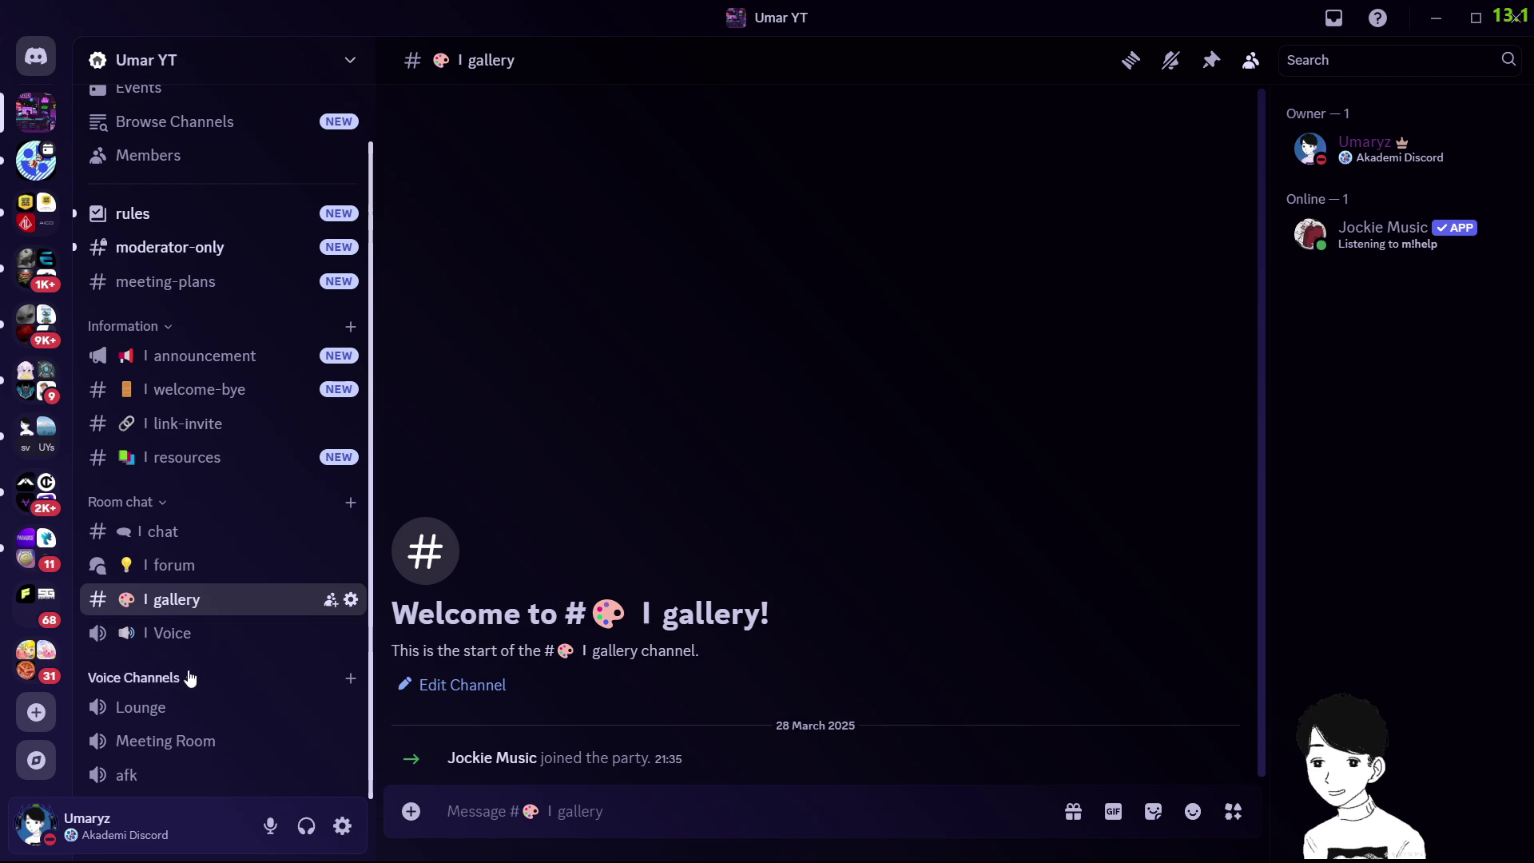
{"action": "right_click", "coordinate": [201, 281]}
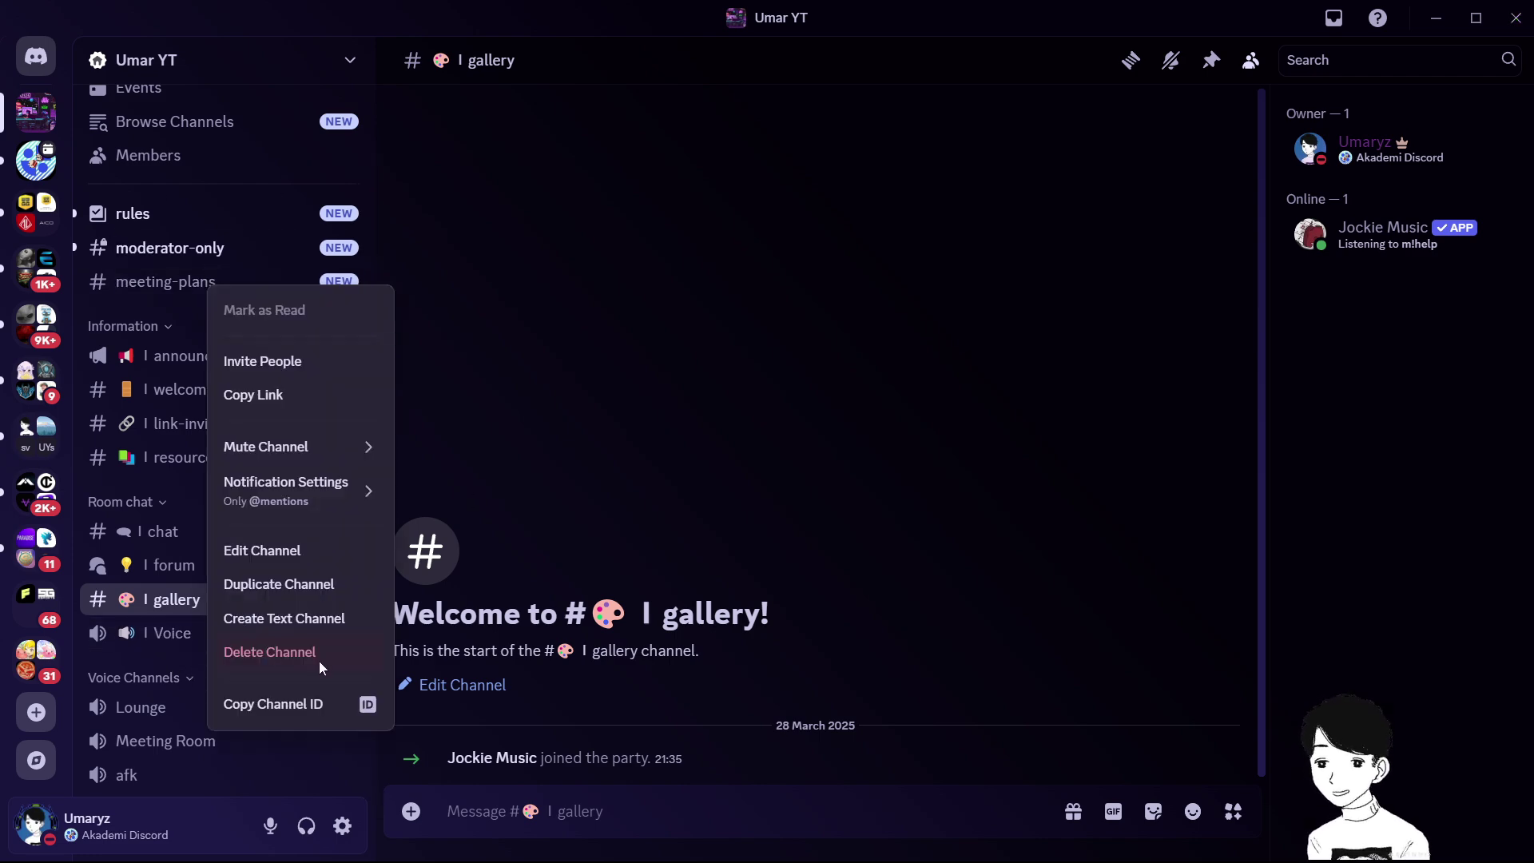
{"action": "left_click", "coordinate": [319, 651]}
{"action": "left_click", "coordinate": [901, 506]}
Move the rules channel to the end of Information with synced permissions, and prefix its name with a ruler emoji and the "I" separator
{"action": "left_click_drag", "start_coordinate": [188, 249], "coordinate": [186, 450]}
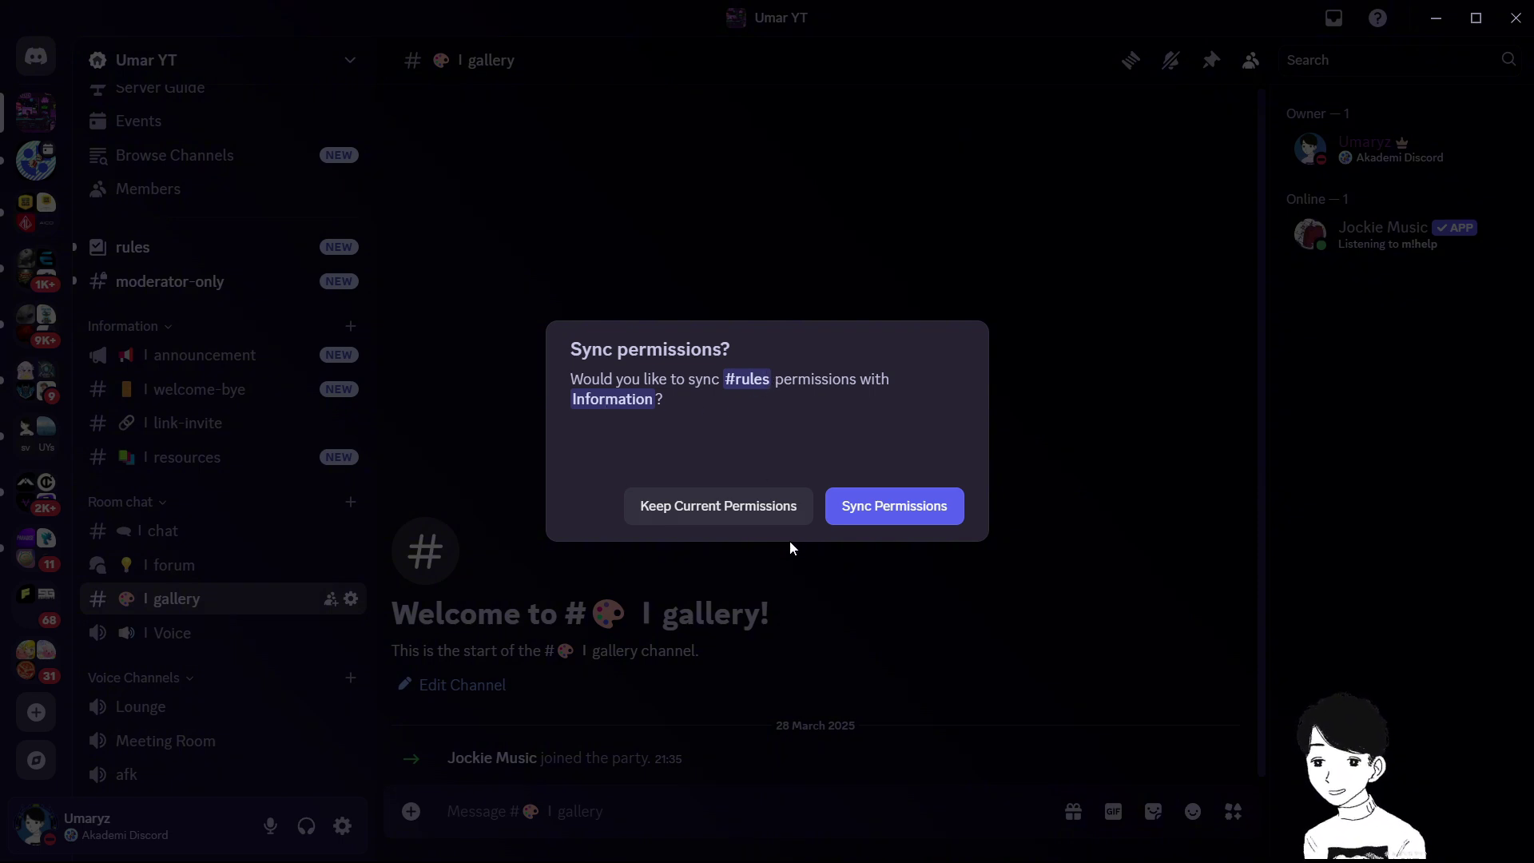
{"action": "left_click", "coordinate": [856, 506]}
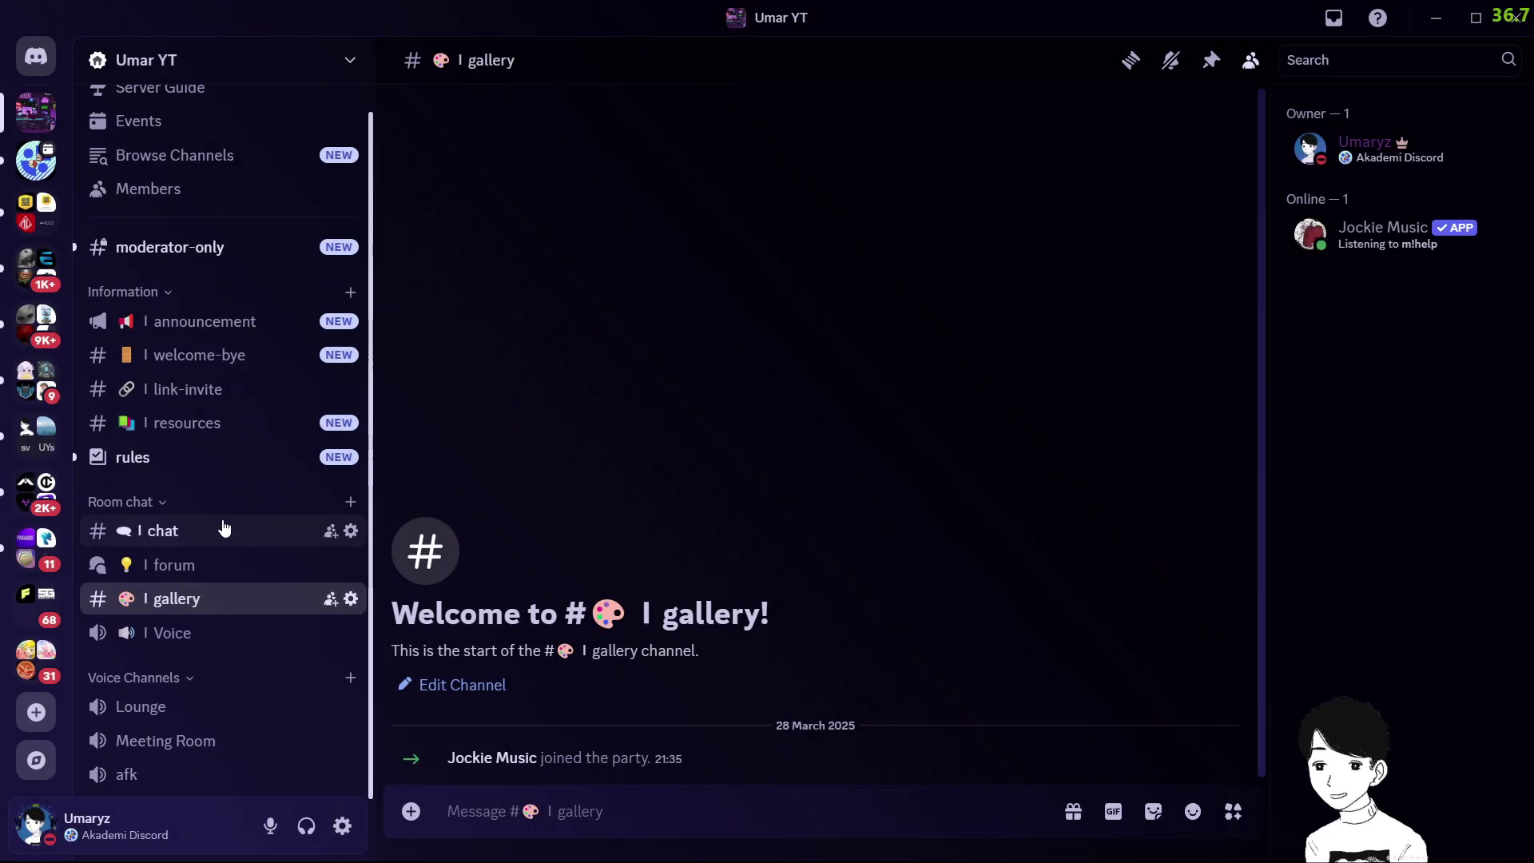
{"action": "right_click", "coordinate": [216, 458]}
{"action": "left_click", "coordinate": [325, 680]}
{"action": "left_click", "coordinate": [548, 192]}
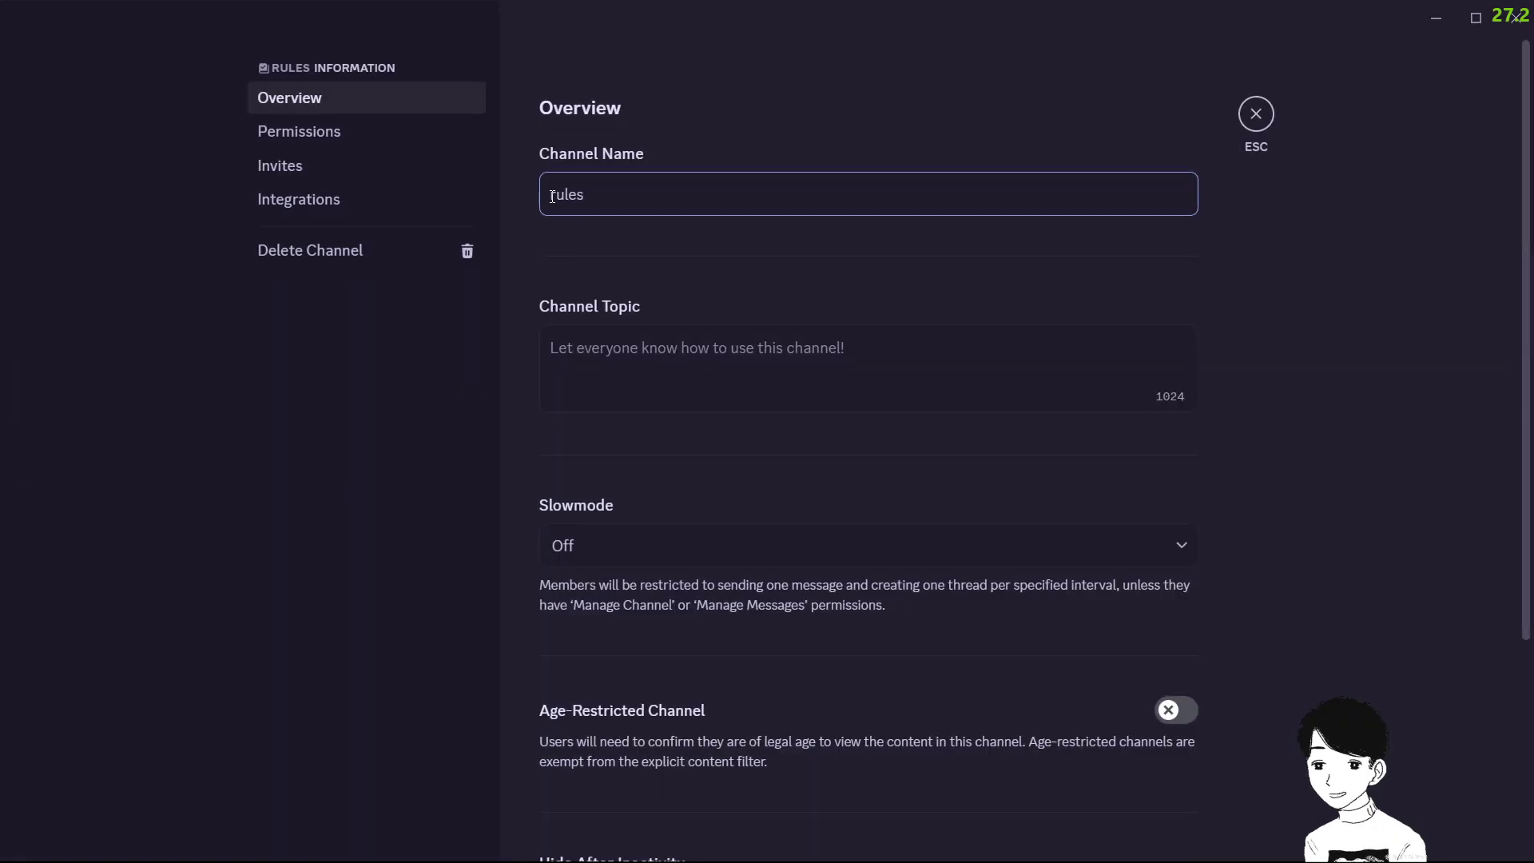
{"action": "type", "text": "📏 I"}
{"action": "left_click", "coordinate": [1148, 808]}
{"action": "key", "text": "Escape"}
Delete the Jockie Music bot's message from the rules channel
{"action": "left_click", "coordinate": [216, 459]}
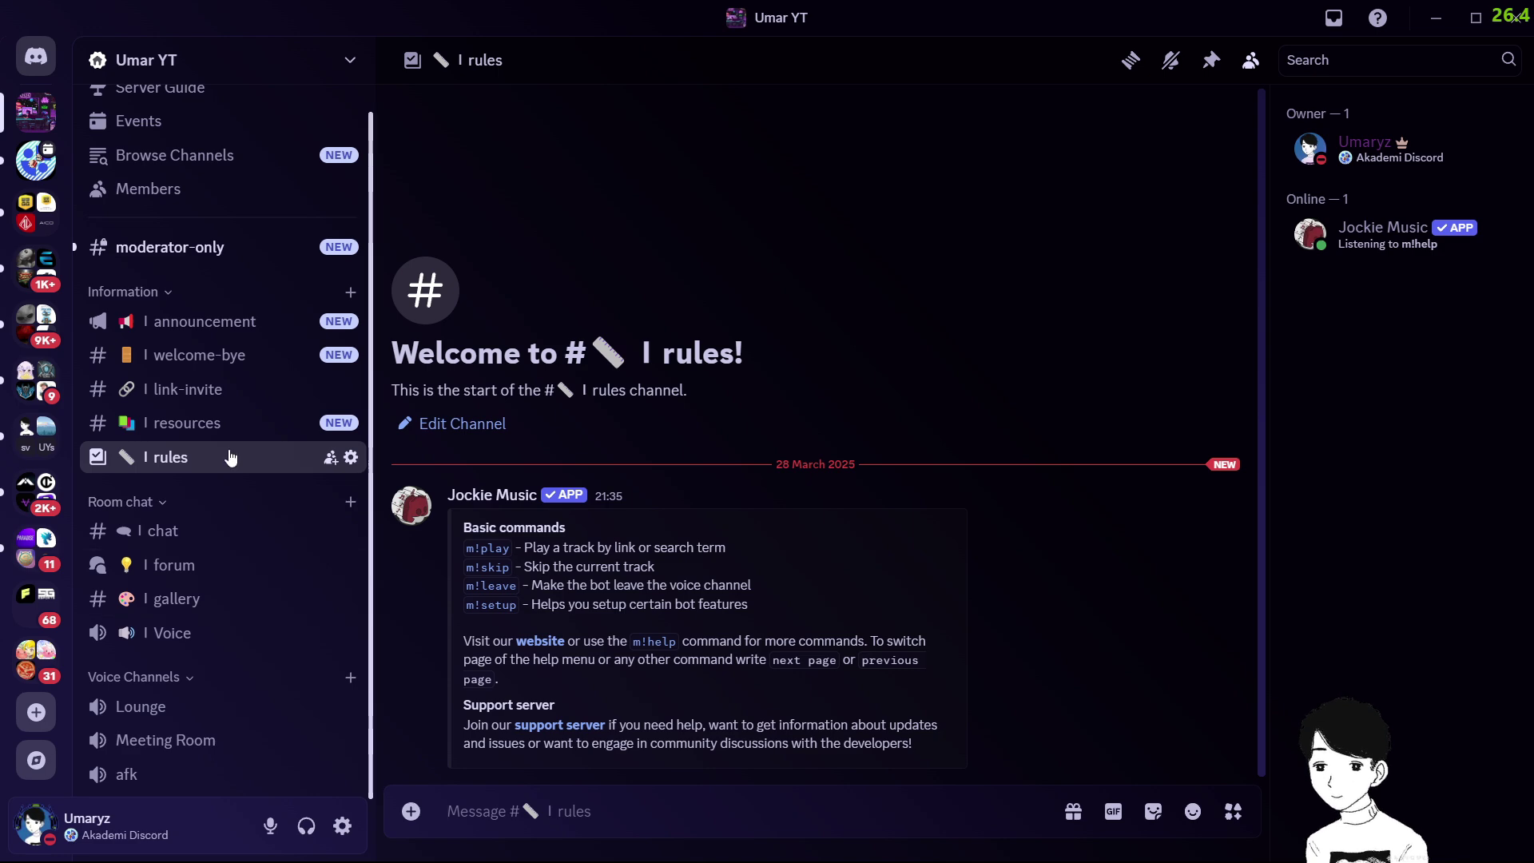
{"action": "right_click", "coordinate": [415, 654]}
{"action": "left_click", "coordinate": [476, 640]}
{"action": "left_click", "coordinate": [939, 711]}
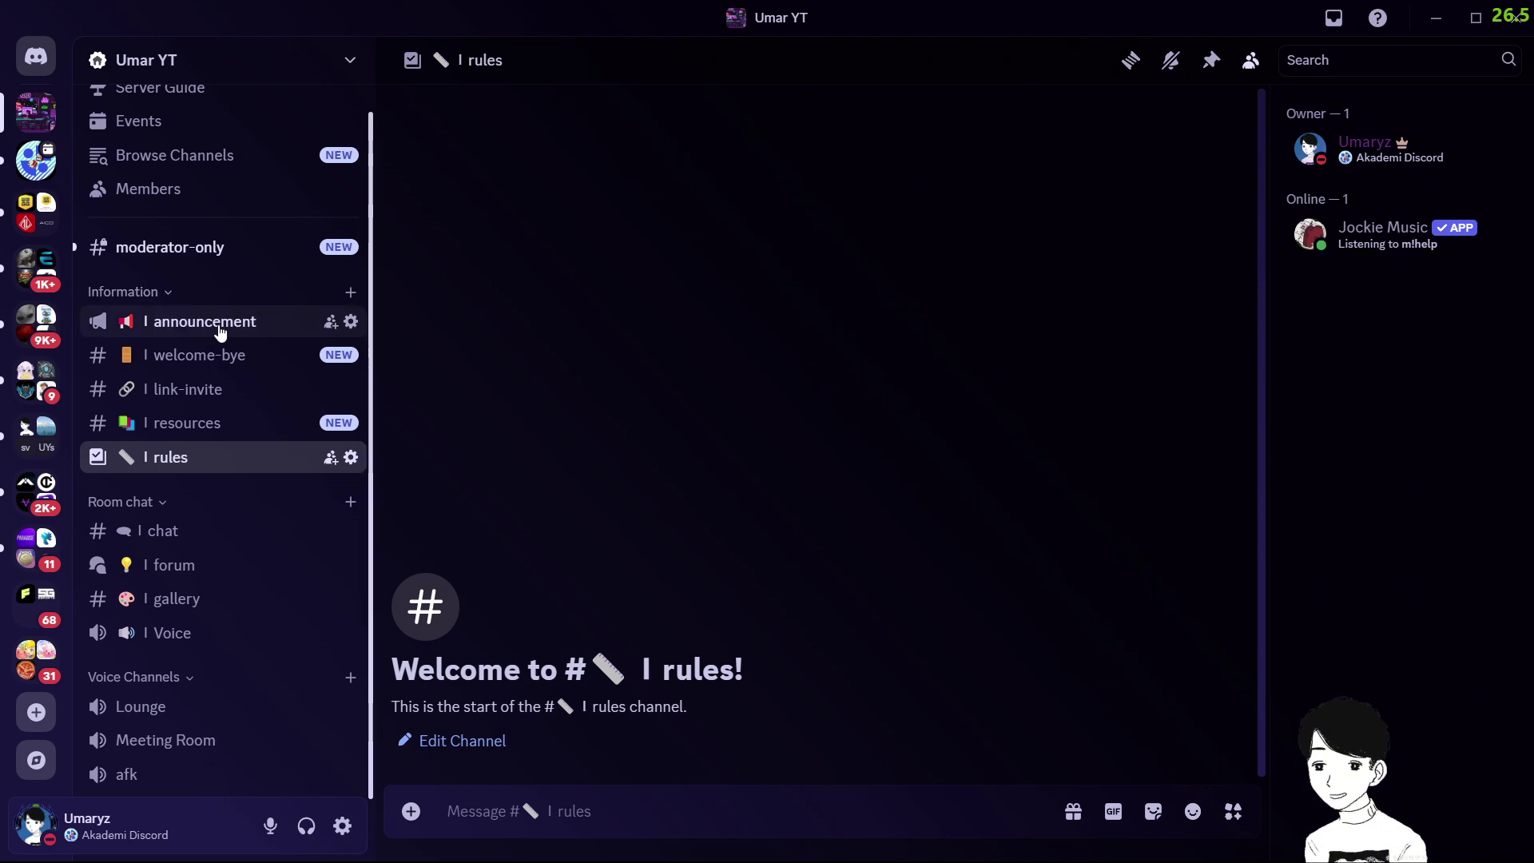
Look through the announcement, welcome-bye, link-invite, resources and rules channels of the Information category
{"action": "left_click", "coordinate": [220, 324]}
{"action": "left_click", "coordinate": [222, 355]}
{"action": "left_click", "coordinate": [224, 390]}
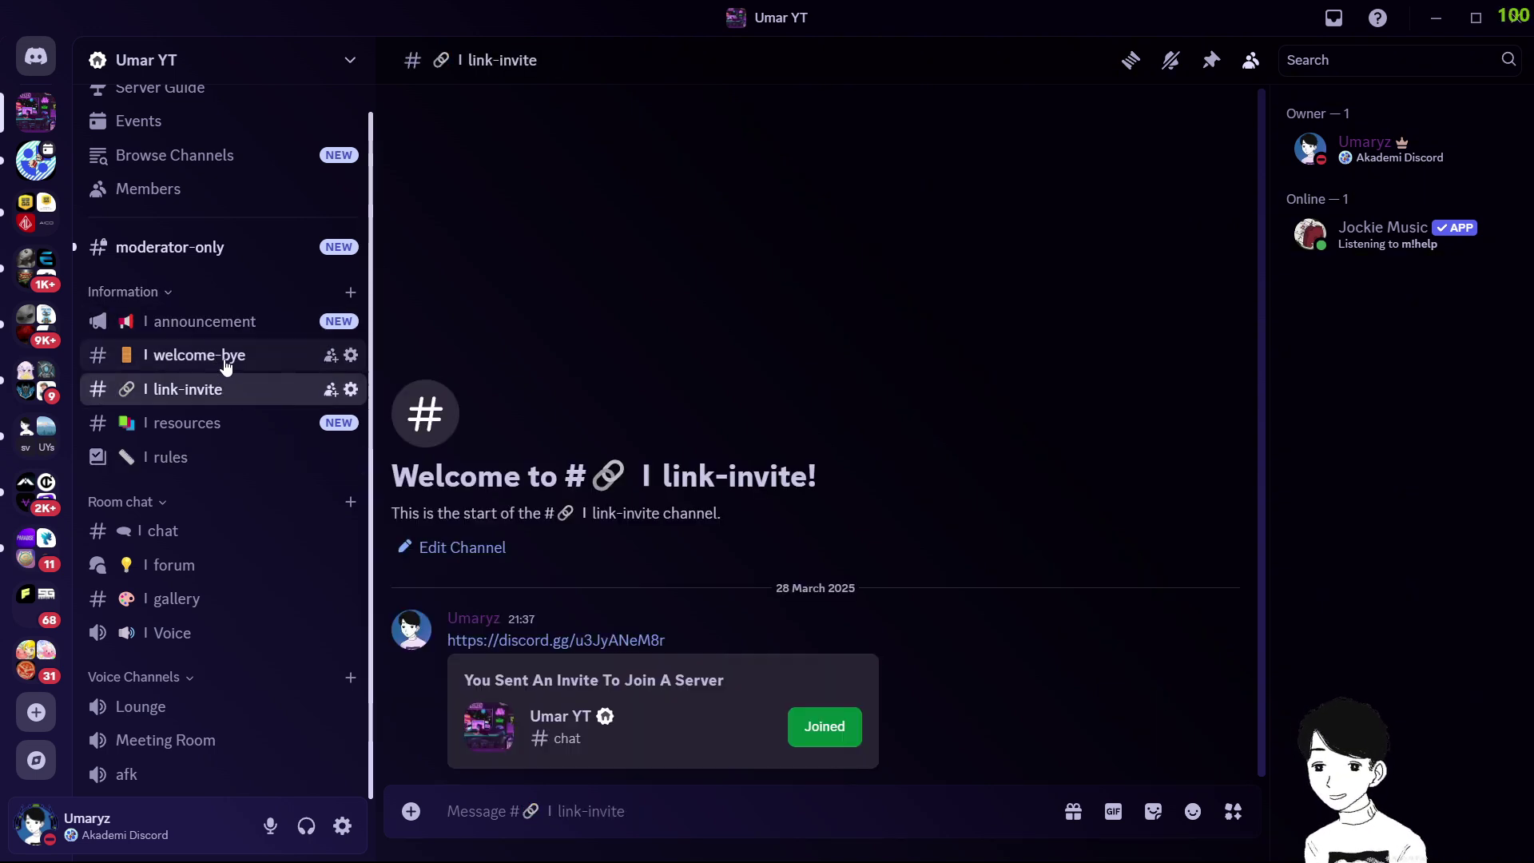
{"action": "left_click", "coordinate": [222, 323]}
{"action": "left_click", "coordinate": [220, 355]}
{"action": "left_click", "coordinate": [232, 323]}
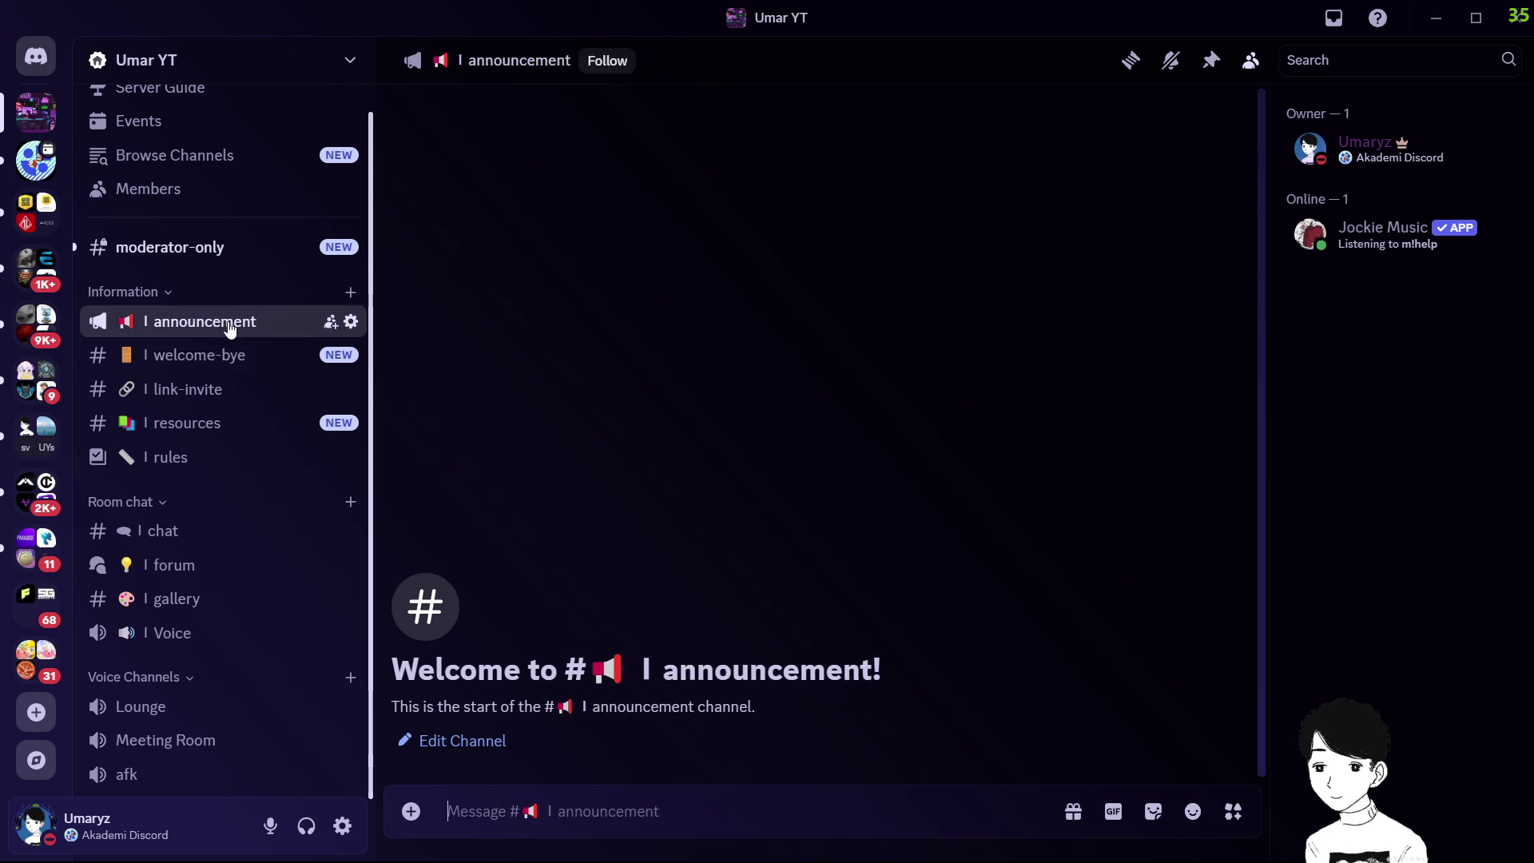
{"action": "left_click", "coordinate": [236, 358]}
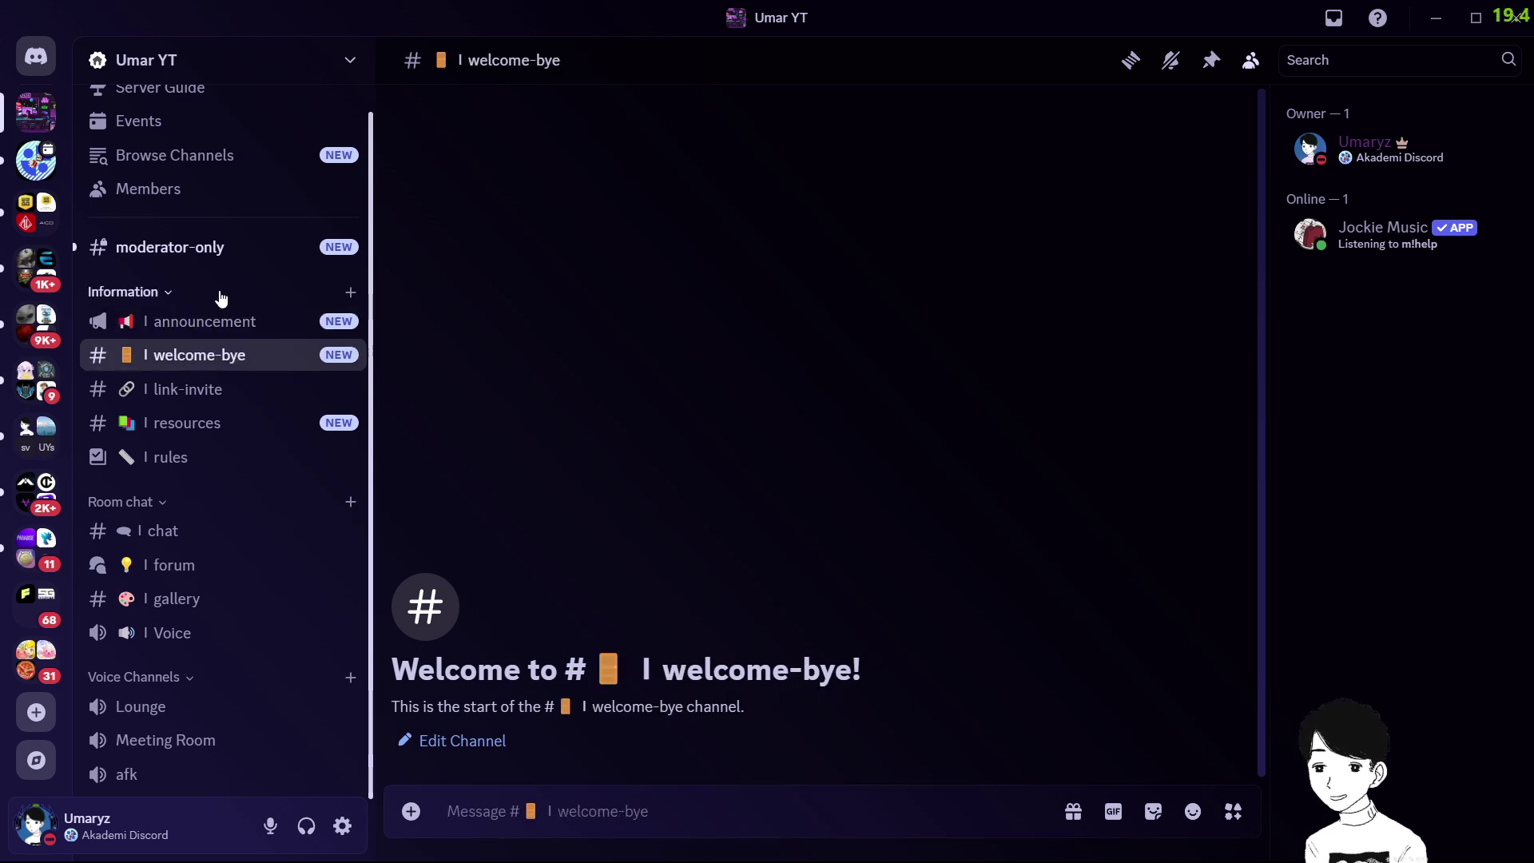
{"action": "left_click", "coordinate": [238, 323]}
{"action": "left_click", "coordinate": [240, 356]}
{"action": "left_click", "coordinate": [232, 389]}
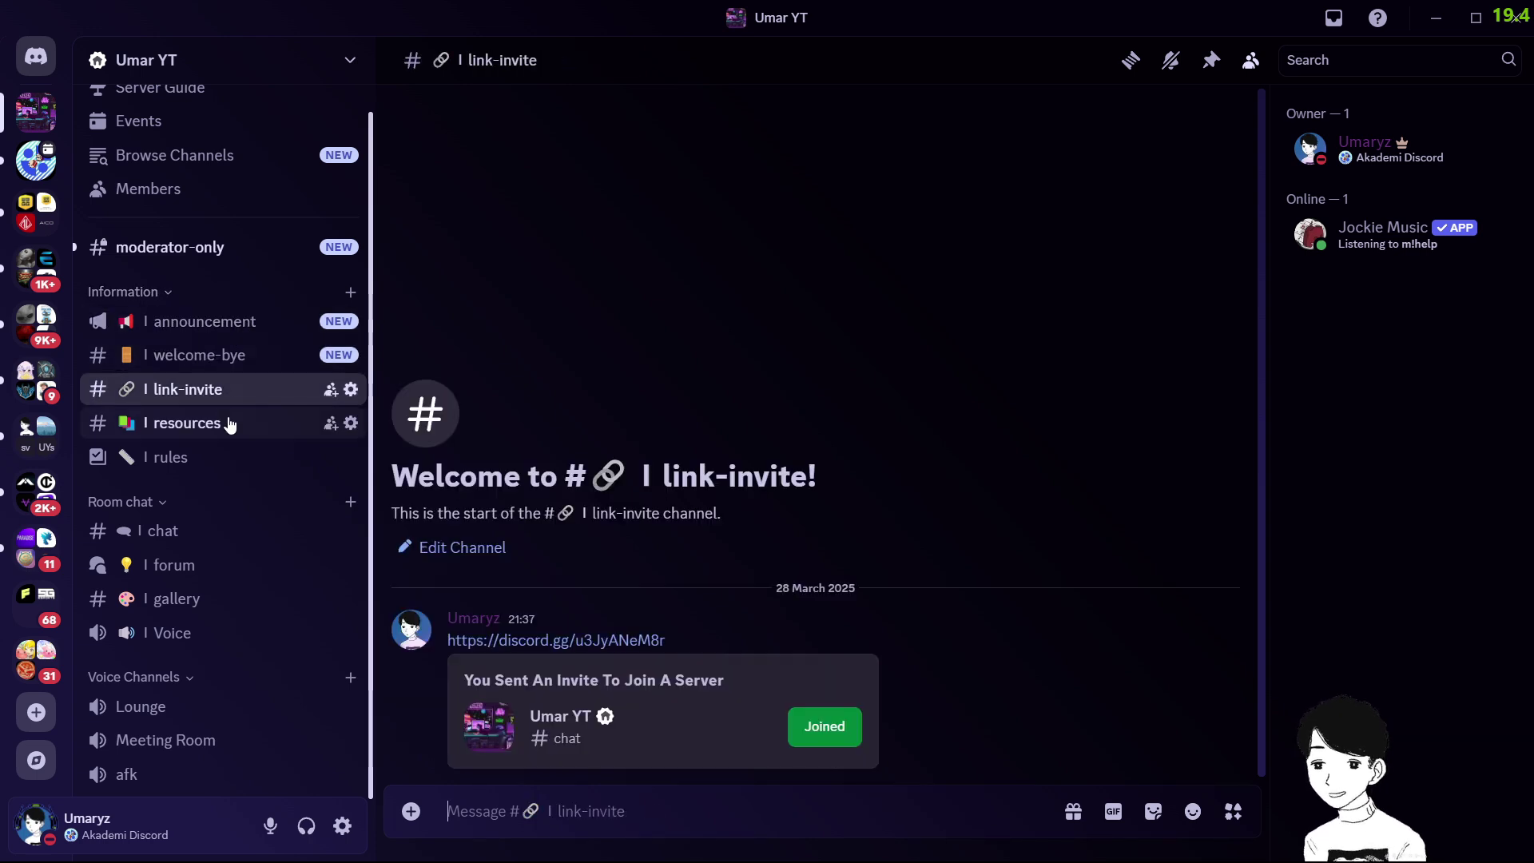
{"action": "left_click", "coordinate": [226, 423]}
{"action": "left_click", "coordinate": [224, 460]}
{"action": "left_click", "coordinate": [239, 351]}
{"action": "left_click", "coordinate": [240, 323]}
{"action": "left_click", "coordinate": [240, 359]}
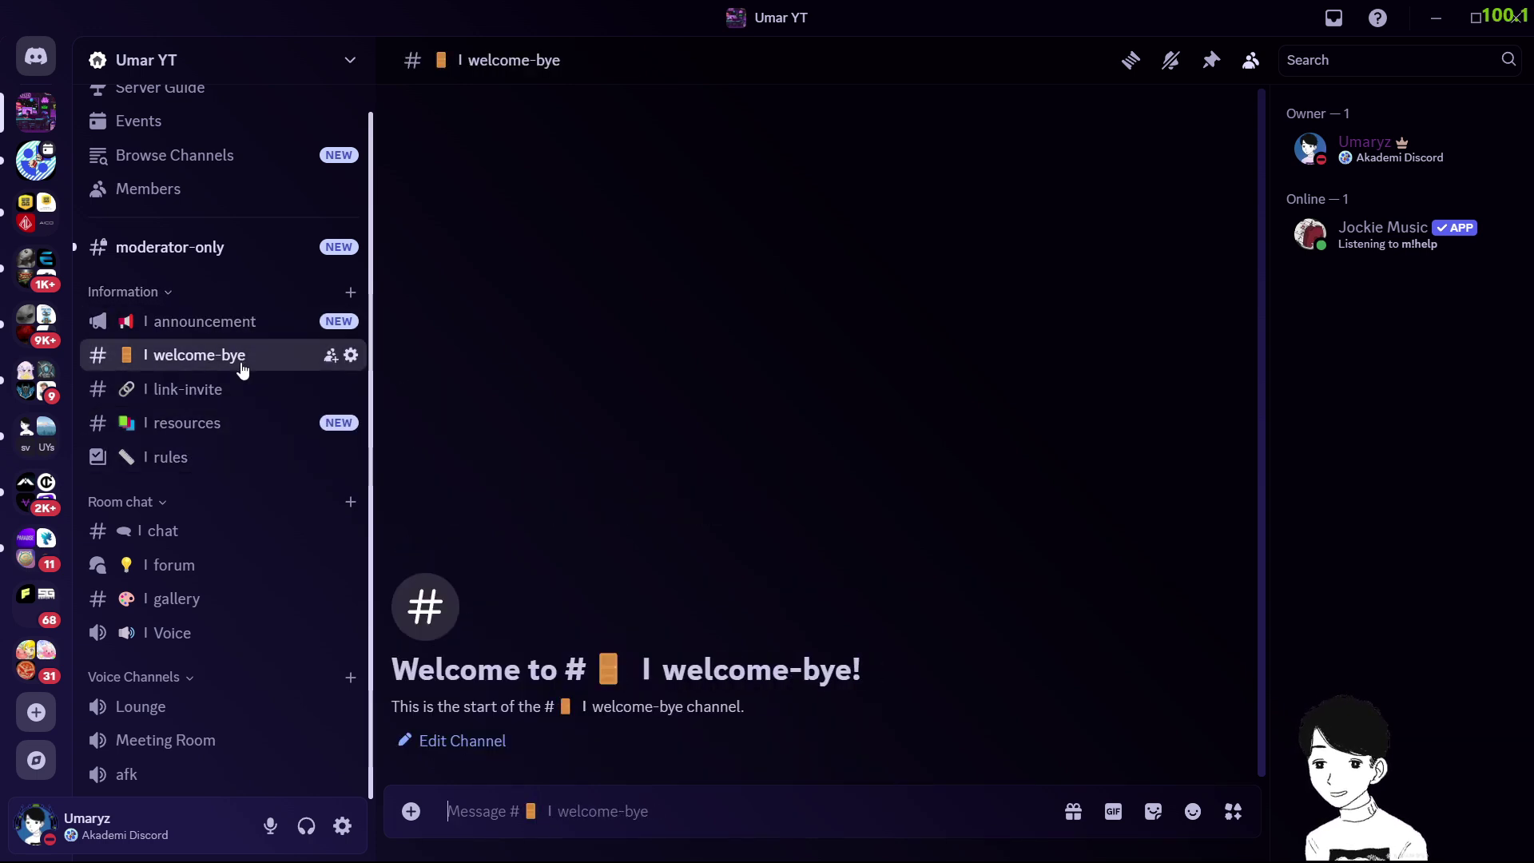
{"action": "left_click", "coordinate": [231, 389]}
{"action": "left_click", "coordinate": [229, 426]}
{"action": "left_click", "coordinate": [226, 457]}
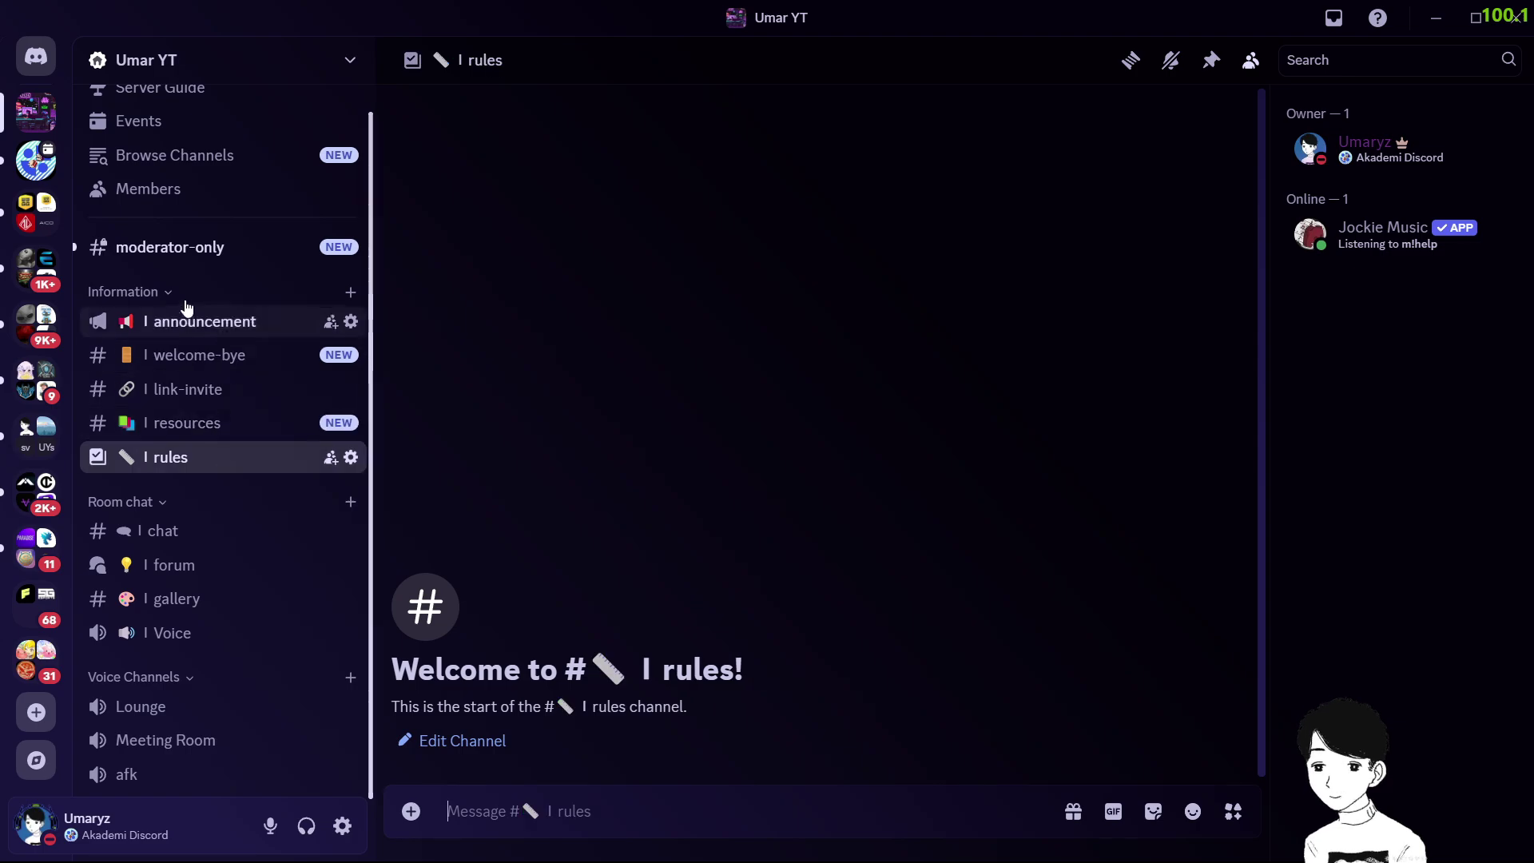
{"action": "right_click", "coordinate": [189, 289]}
{"action": "left_click", "coordinate": [272, 569]}
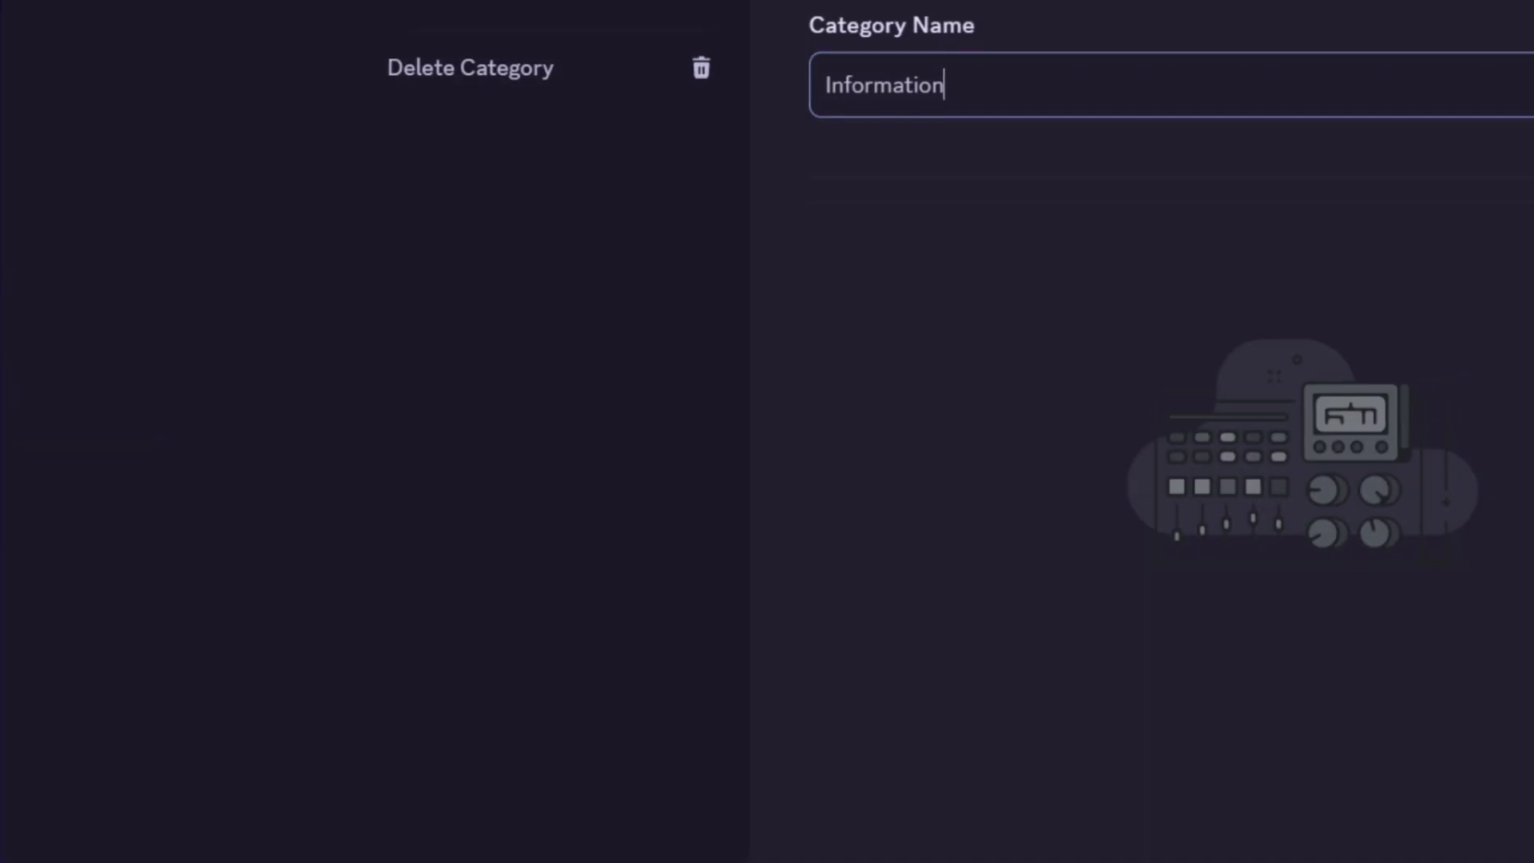
{"action": "left_click", "coordinate": [559, 120]}
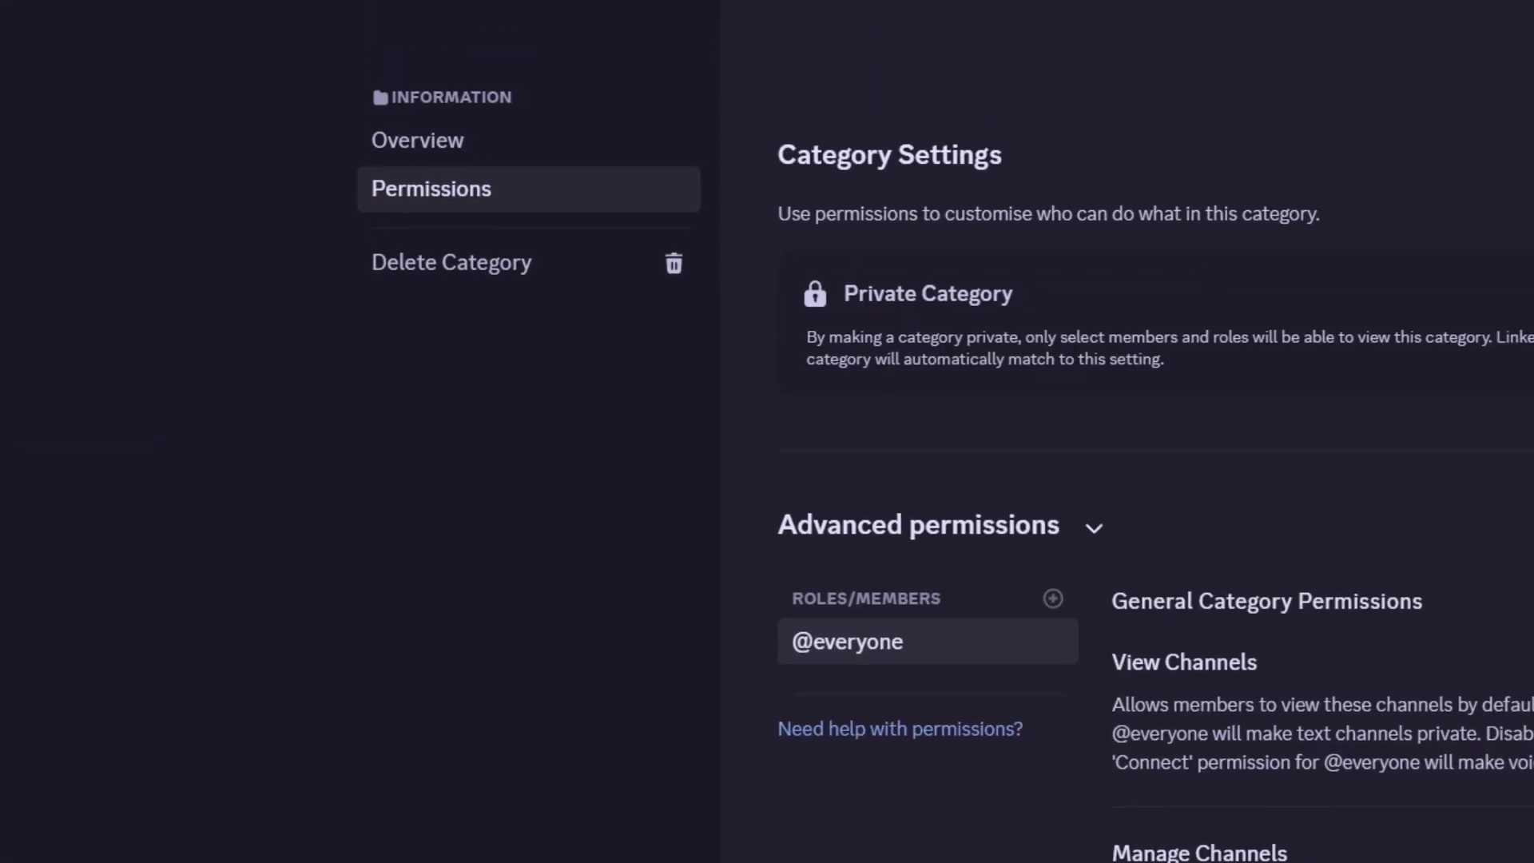
{"action": "scroll", "coordinate": [1192, 766], "scroll_direction": "down", "scroll_amount": 7}
{"action": "scroll", "coordinate": [1144, 537], "scroll_direction": "up", "scroll_amount": 2}
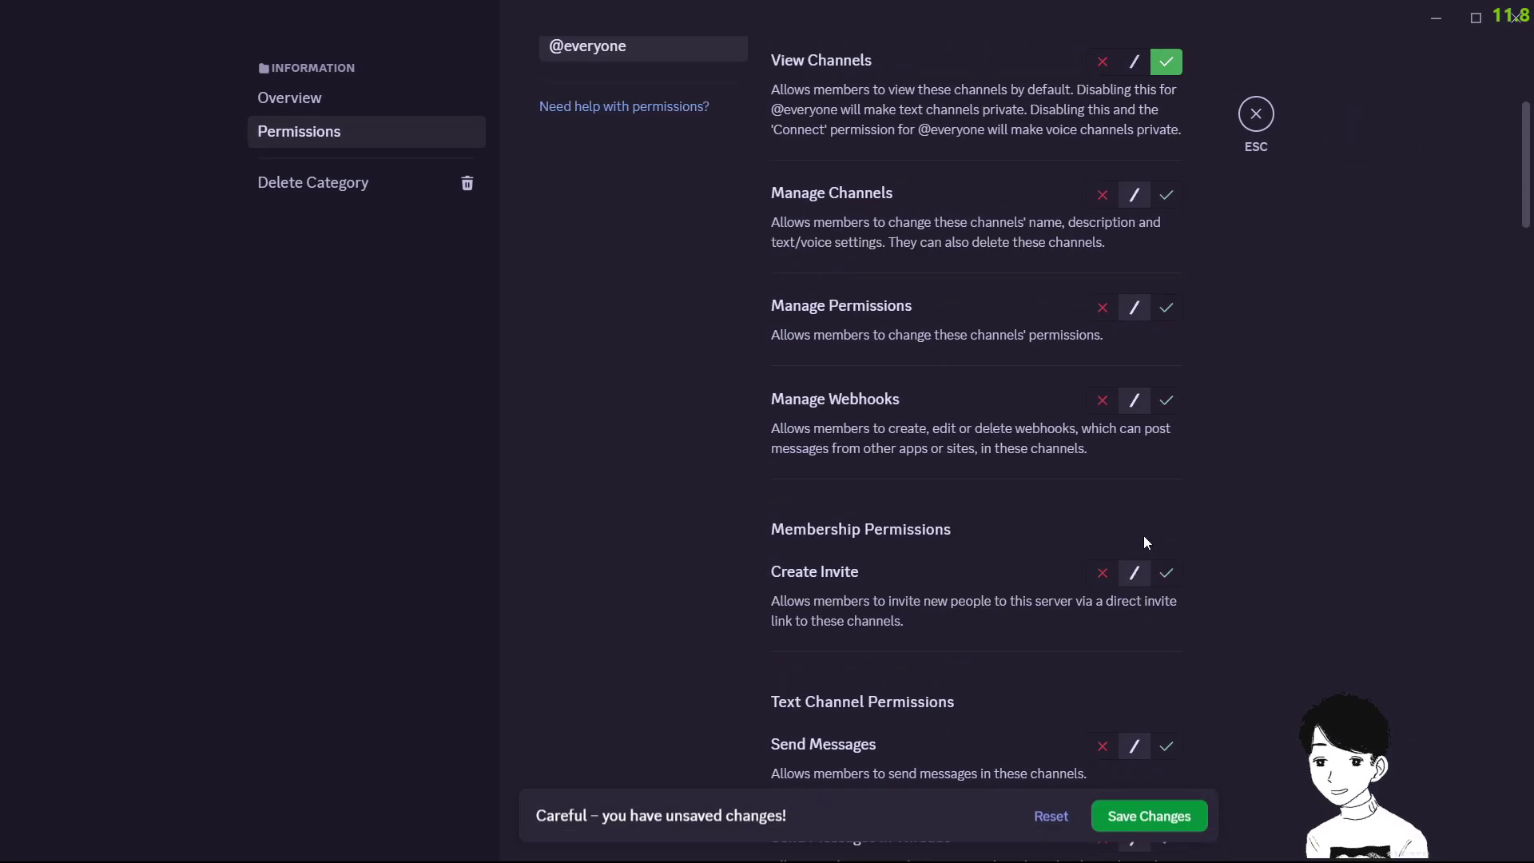
{"action": "left_click", "coordinate": [1100, 745]}
{"action": "left_click", "coordinate": [1160, 816]}
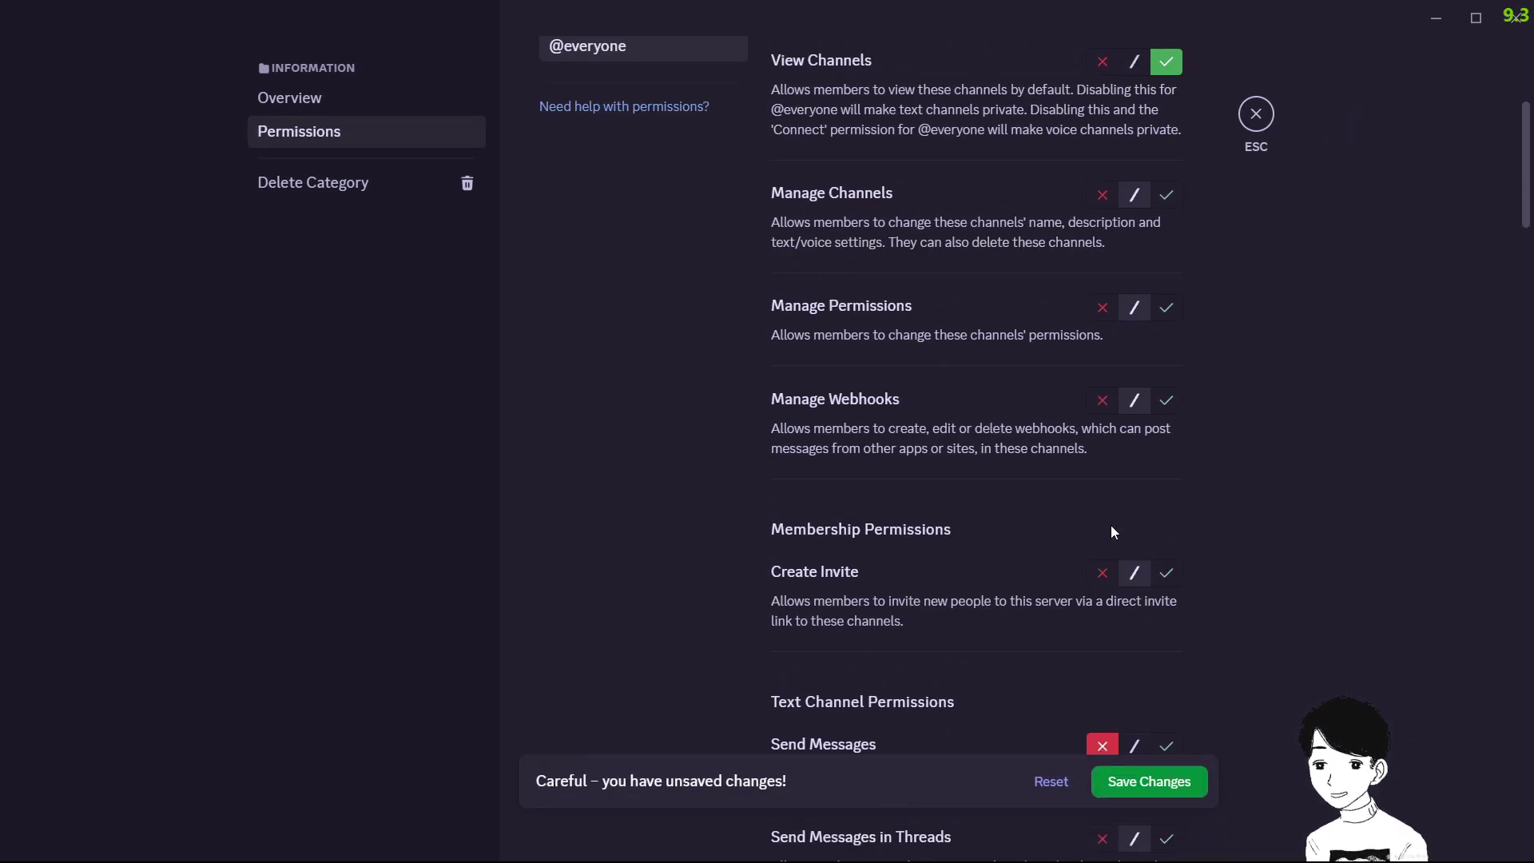
{"action": "scroll", "coordinate": [1108, 529], "scroll_direction": "up", "scroll_amount": 5}
{"action": "scroll", "coordinate": [1166, 438], "scroll_direction": "down", "scroll_amount": 8}
{"action": "scroll", "coordinate": [1167, 437], "scroll_direction": "up", "scroll_amount": 8}
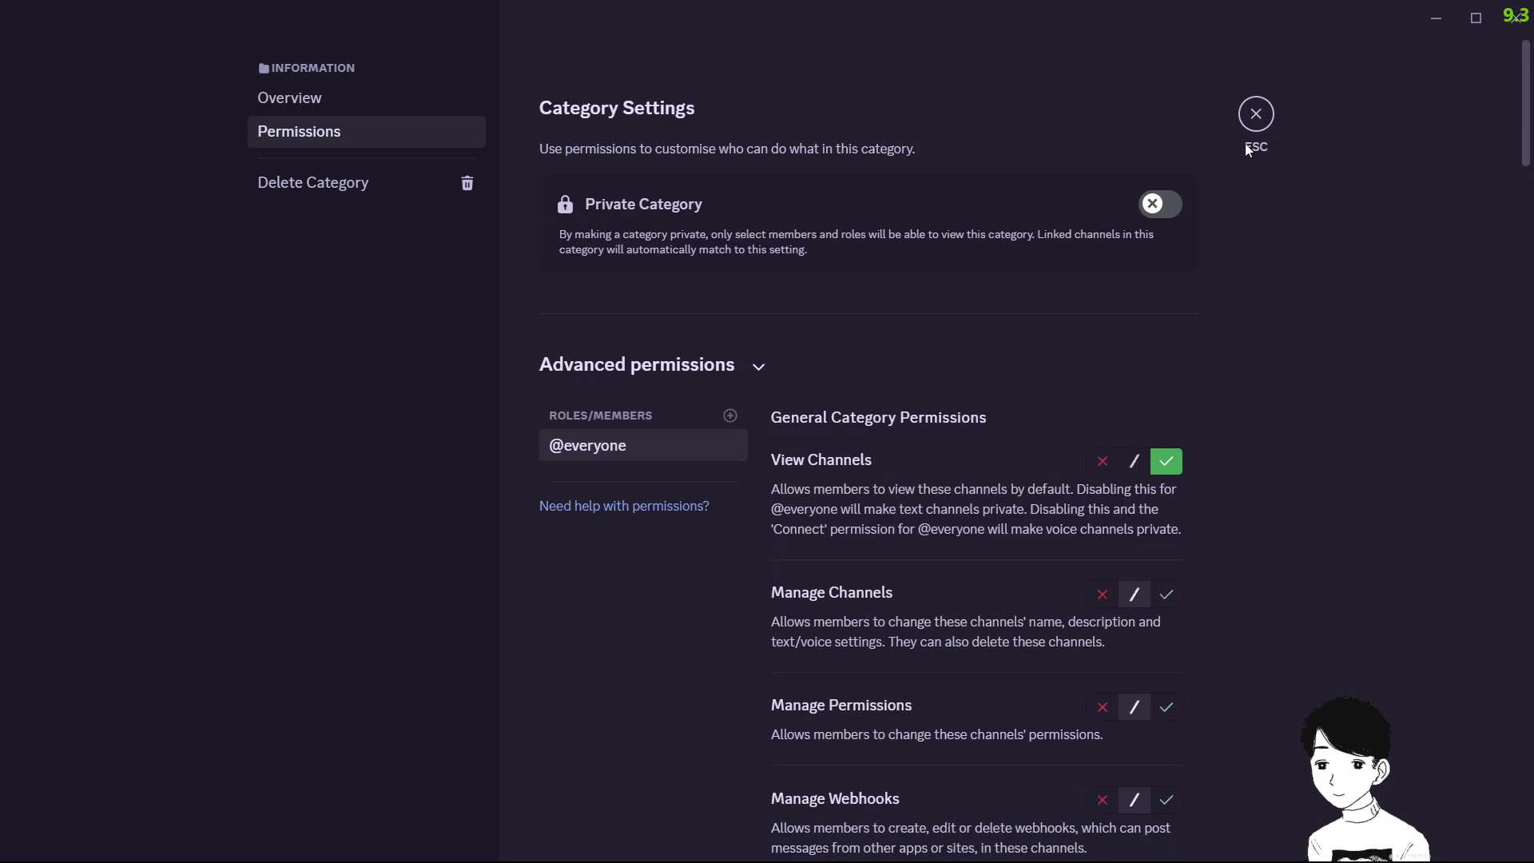
{"action": "left_click", "coordinate": [1256, 115]}
Check whether the announcement and welcome-bye channels' permissions are synced with the Information category
{"action": "right_click", "coordinate": [230, 321]}
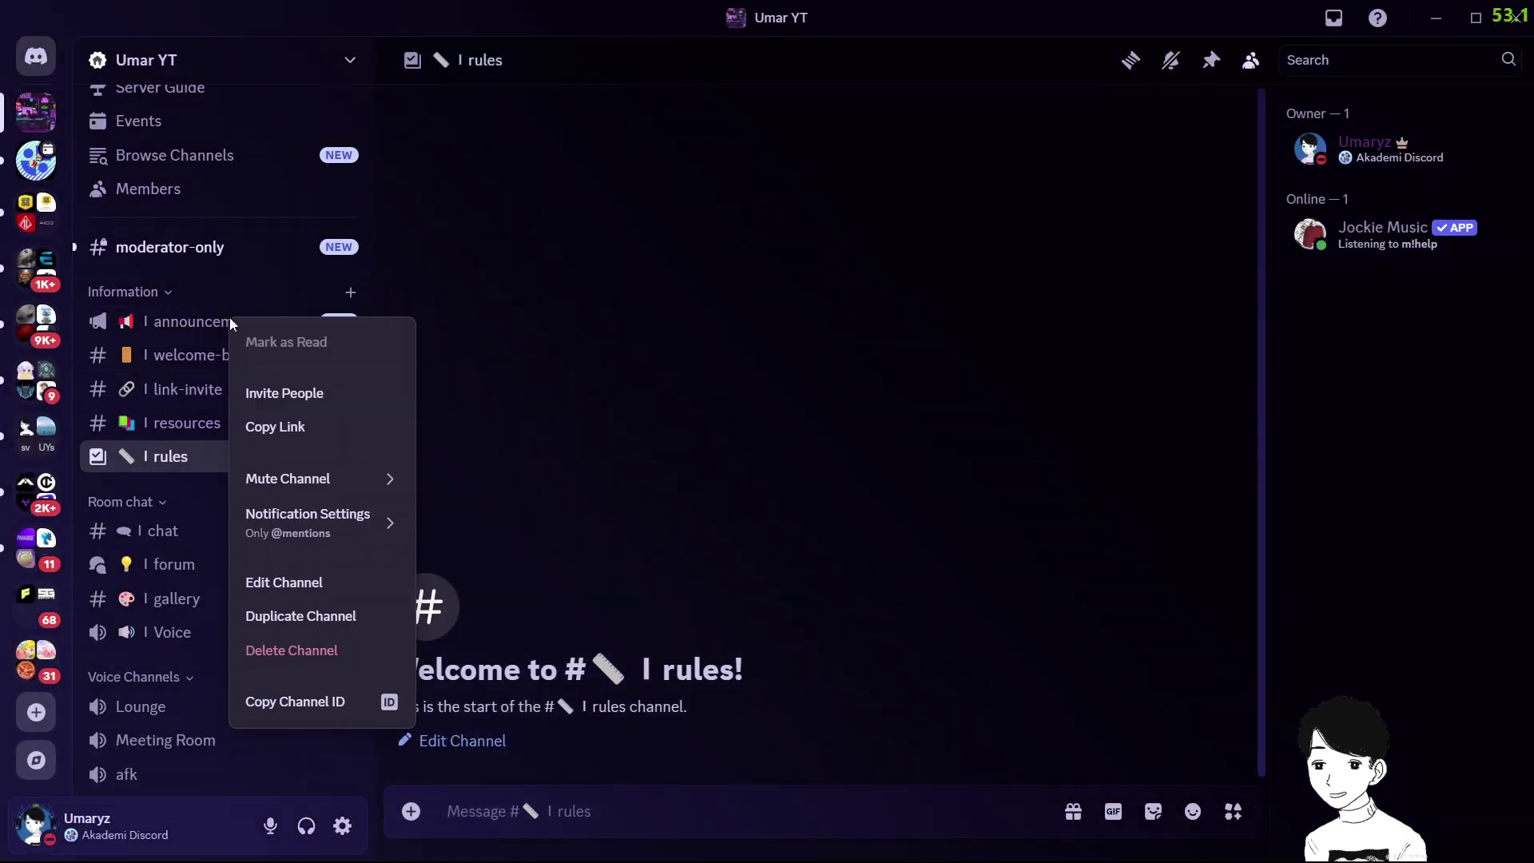
{"action": "left_click", "coordinate": [308, 595]}
{"action": "left_click", "coordinate": [380, 137]}
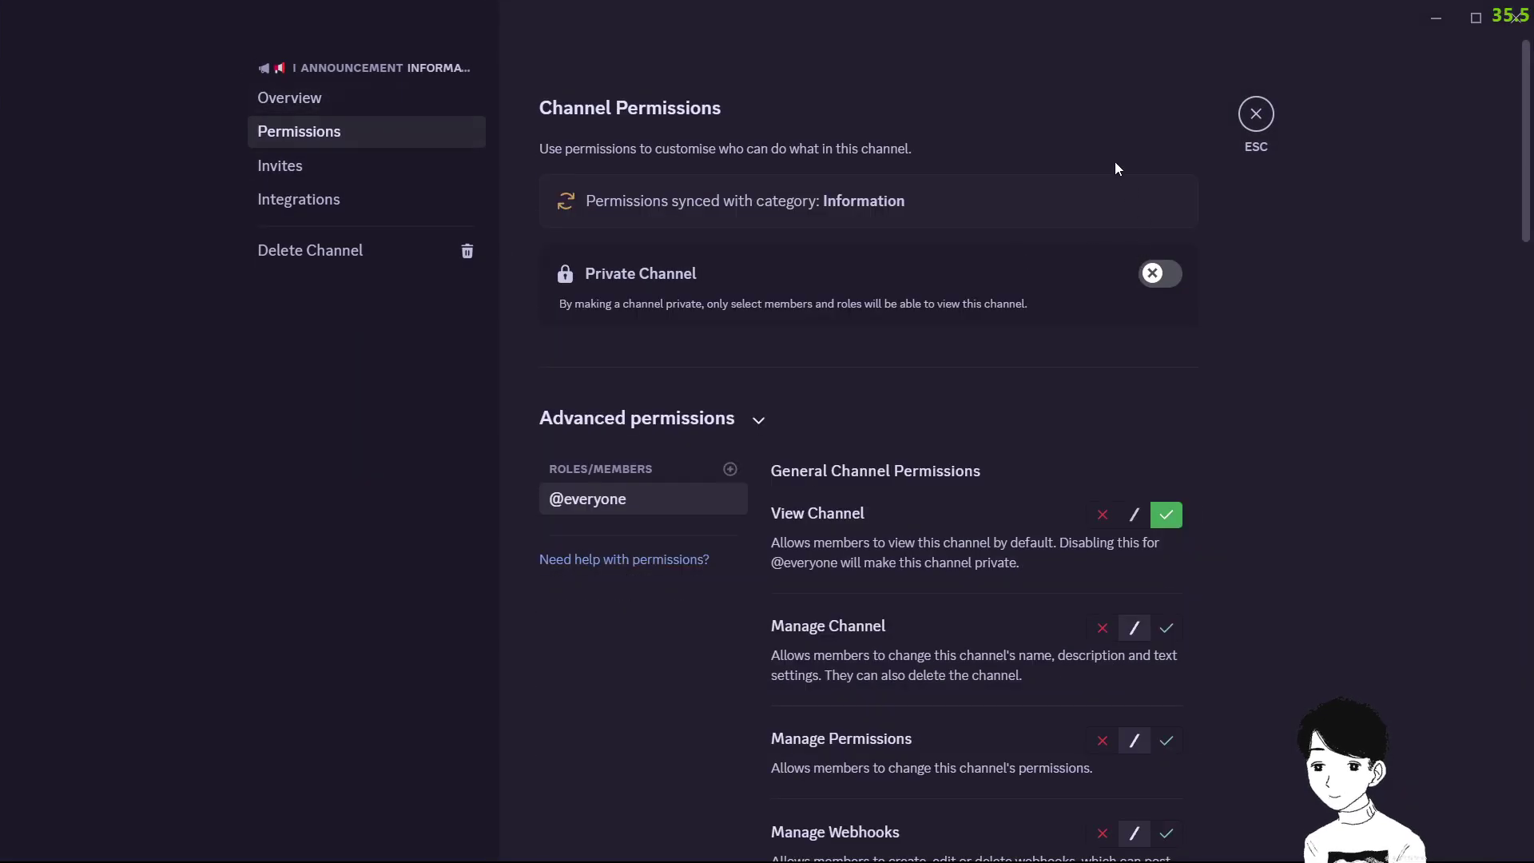
{"action": "left_click", "coordinate": [1247, 120]}
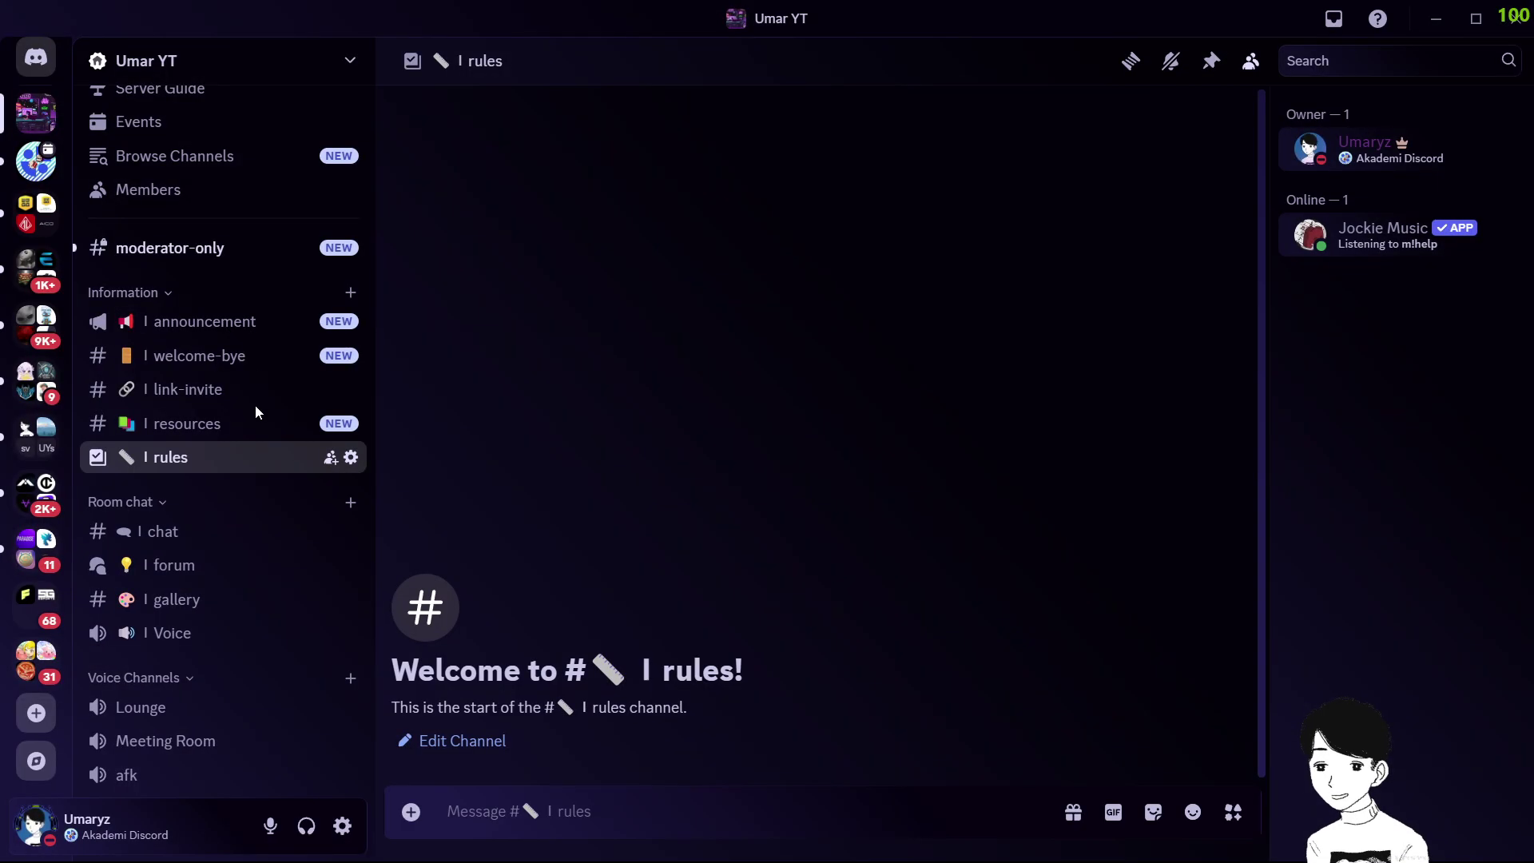
{"action": "right_click", "coordinate": [249, 442]}
{"action": "left_click", "coordinate": [326, 621]}
{"action": "left_click", "coordinate": [395, 140]}
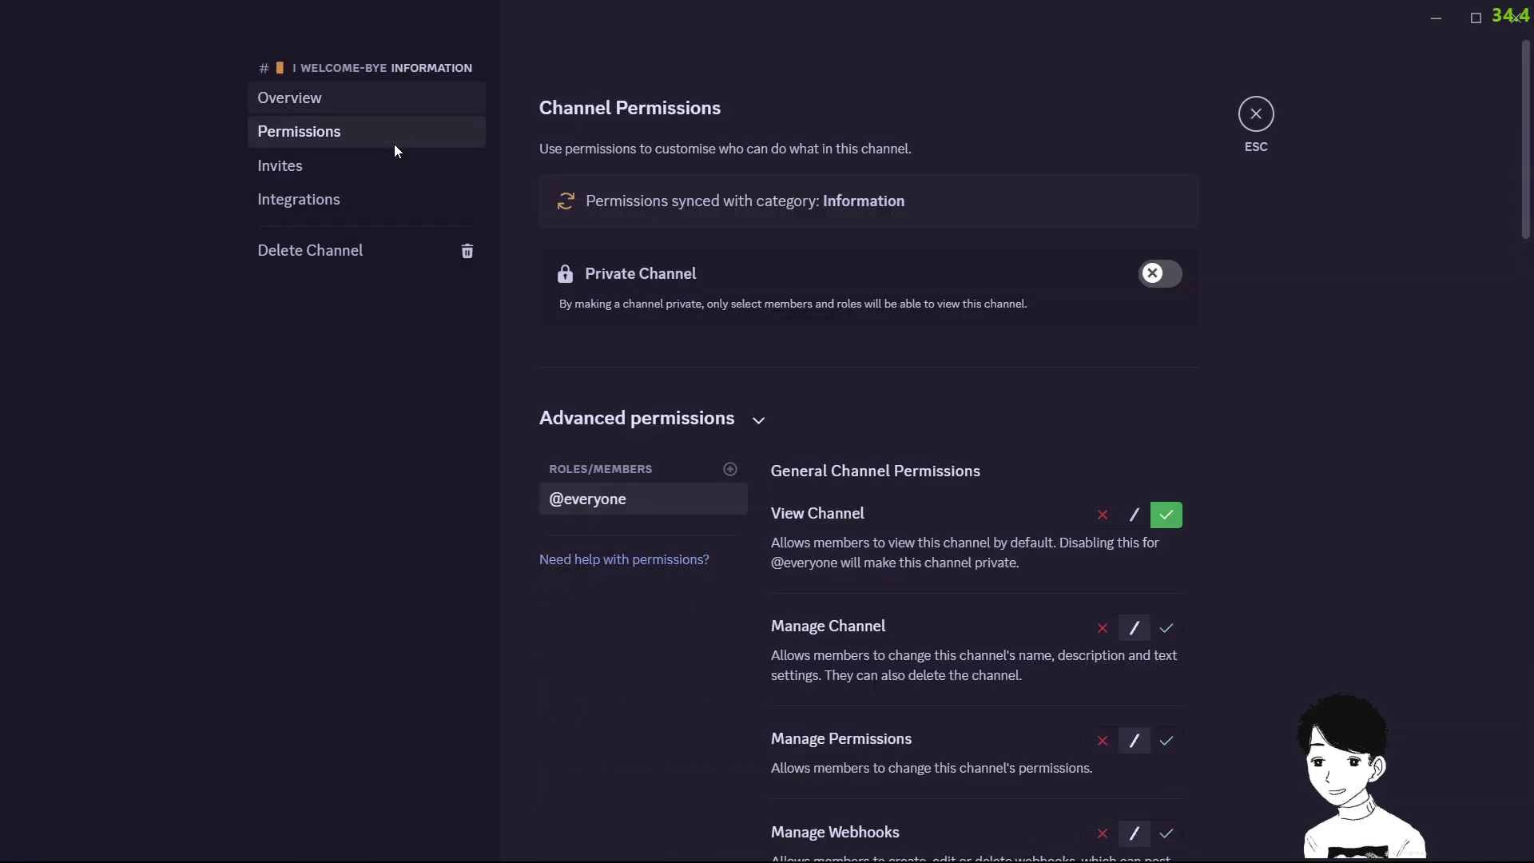
{"action": "left_click", "coordinate": [1268, 101]}
Check whether the link-invite and resources channels' permissions are synced with the Information category
{"action": "right_click", "coordinate": [228, 399]}
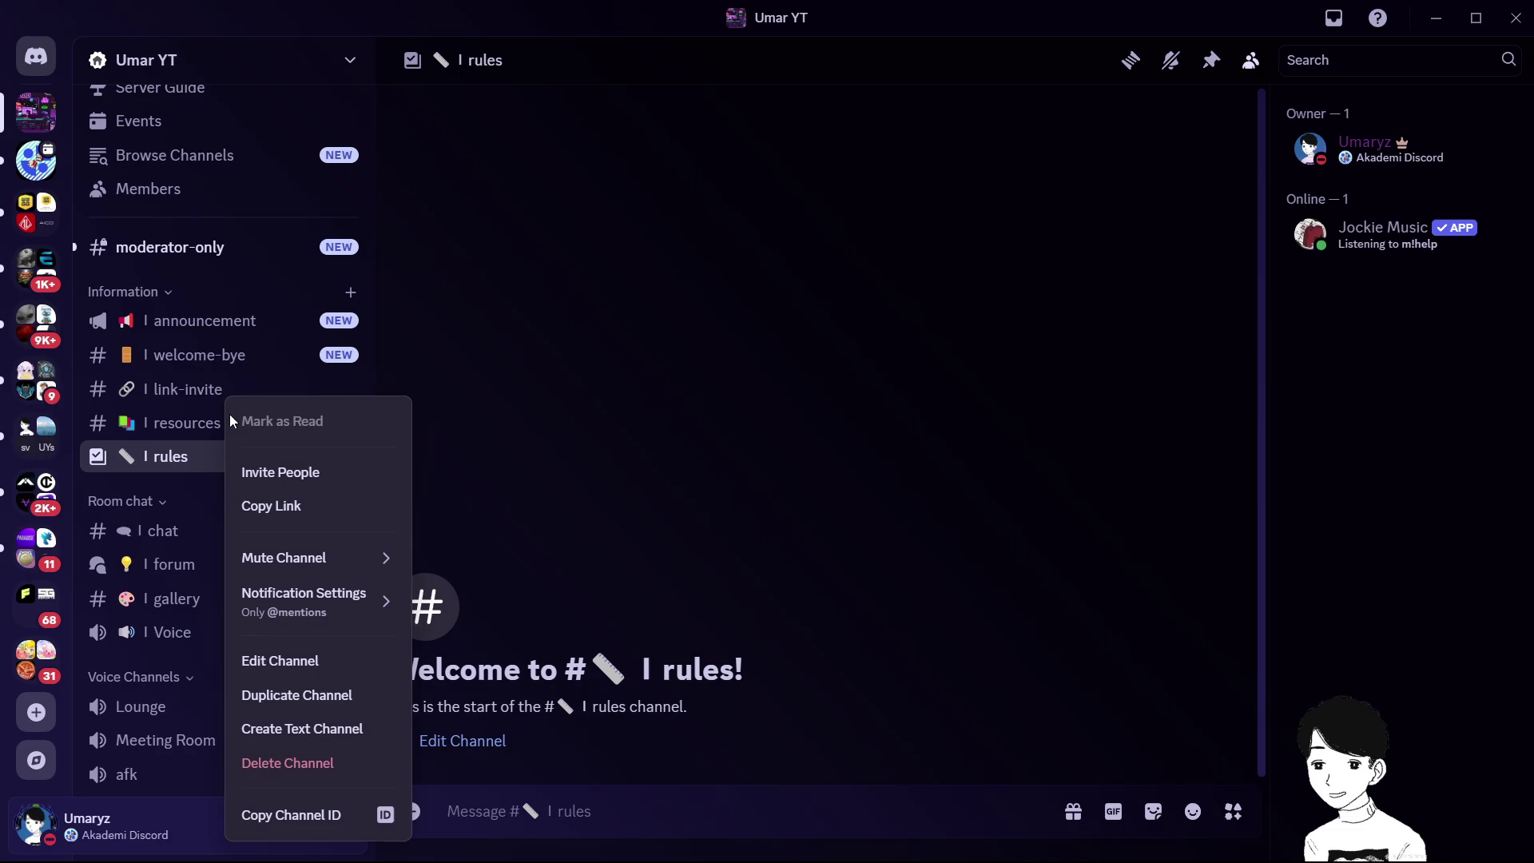
{"action": "left_click", "coordinate": [291, 659]}
{"action": "left_click", "coordinate": [387, 134]}
{"action": "key", "text": "Escape"}
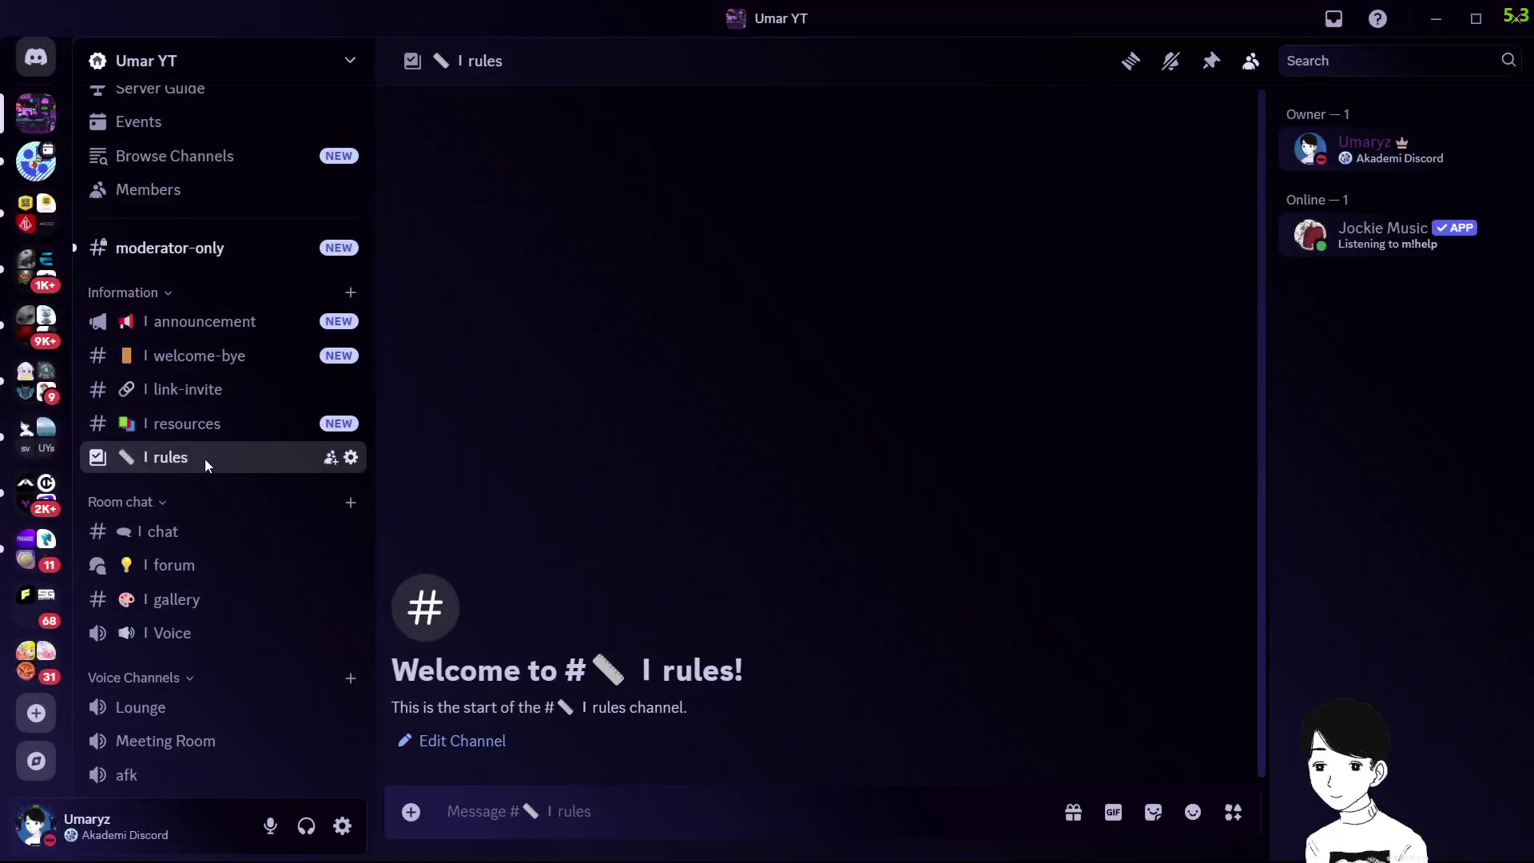
{"action": "right_click", "coordinate": [204, 417]}
{"action": "left_click", "coordinate": [386, 664]}
{"action": "left_click", "coordinate": [415, 137]}
{"action": "key", "text": "Escape"}
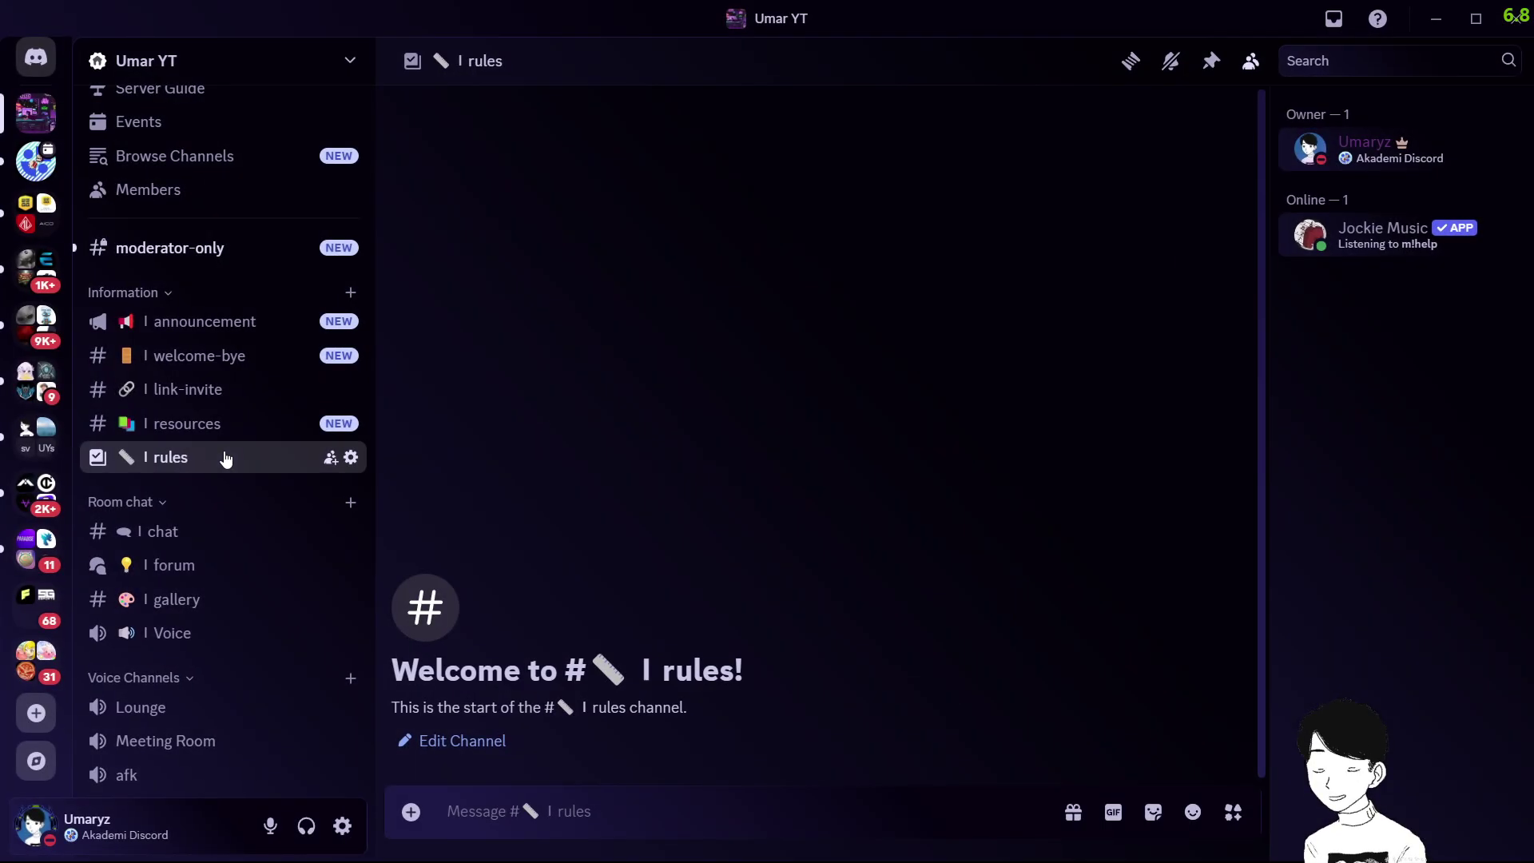
Check whether the rules channel's permissions are synced with the Information category
{"action": "right_click", "coordinate": [223, 455]}
{"action": "left_click", "coordinate": [284, 668]}
{"action": "left_click", "coordinate": [431, 134]}
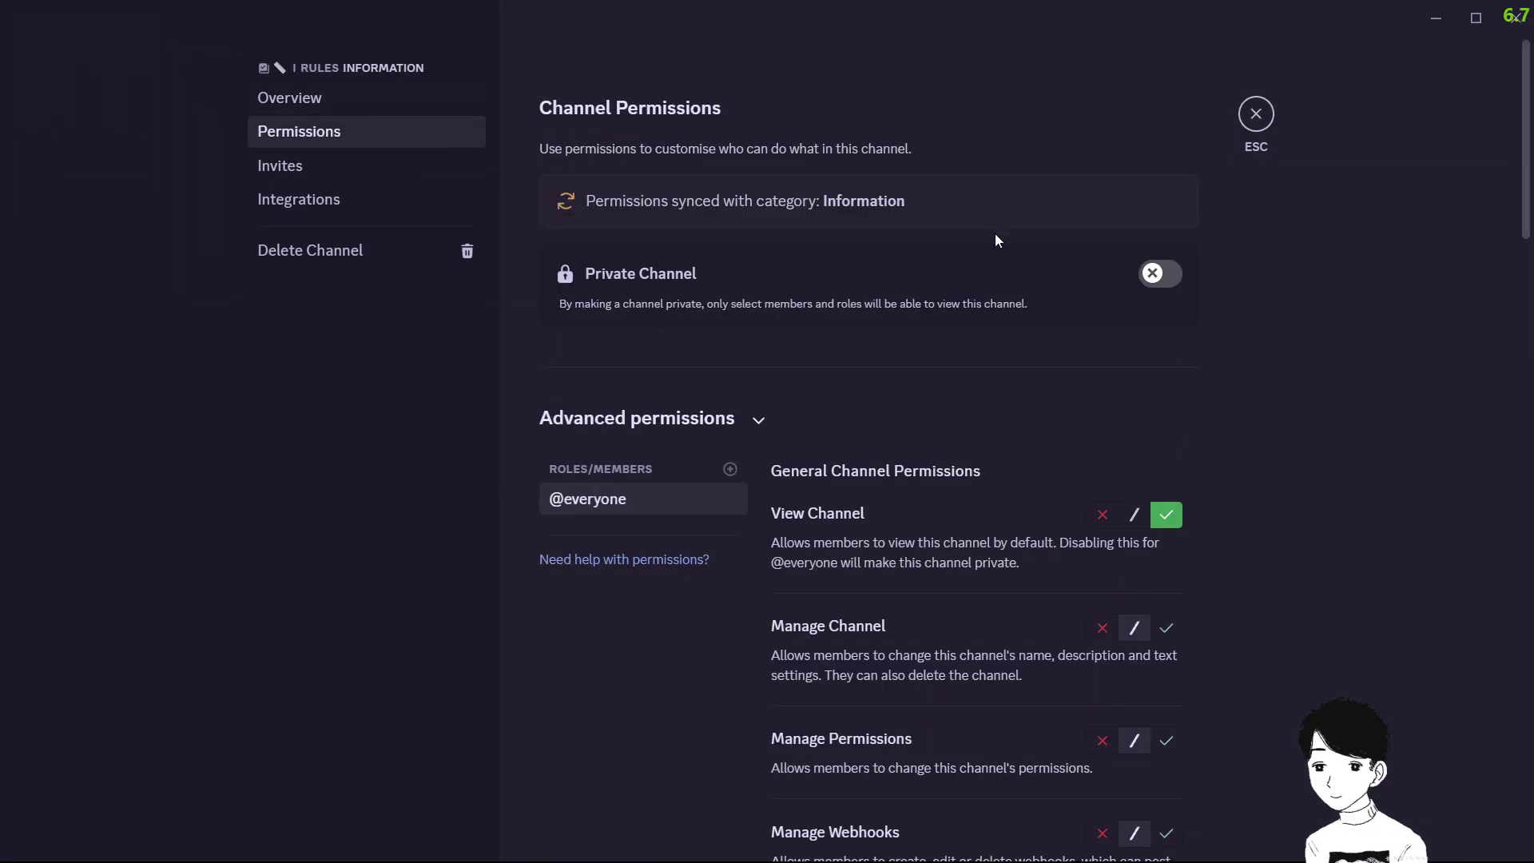
Leave the rules channel's settings, open the server's roles settings, and view the server as the Member role
{"action": "key", "text": "Escape"}
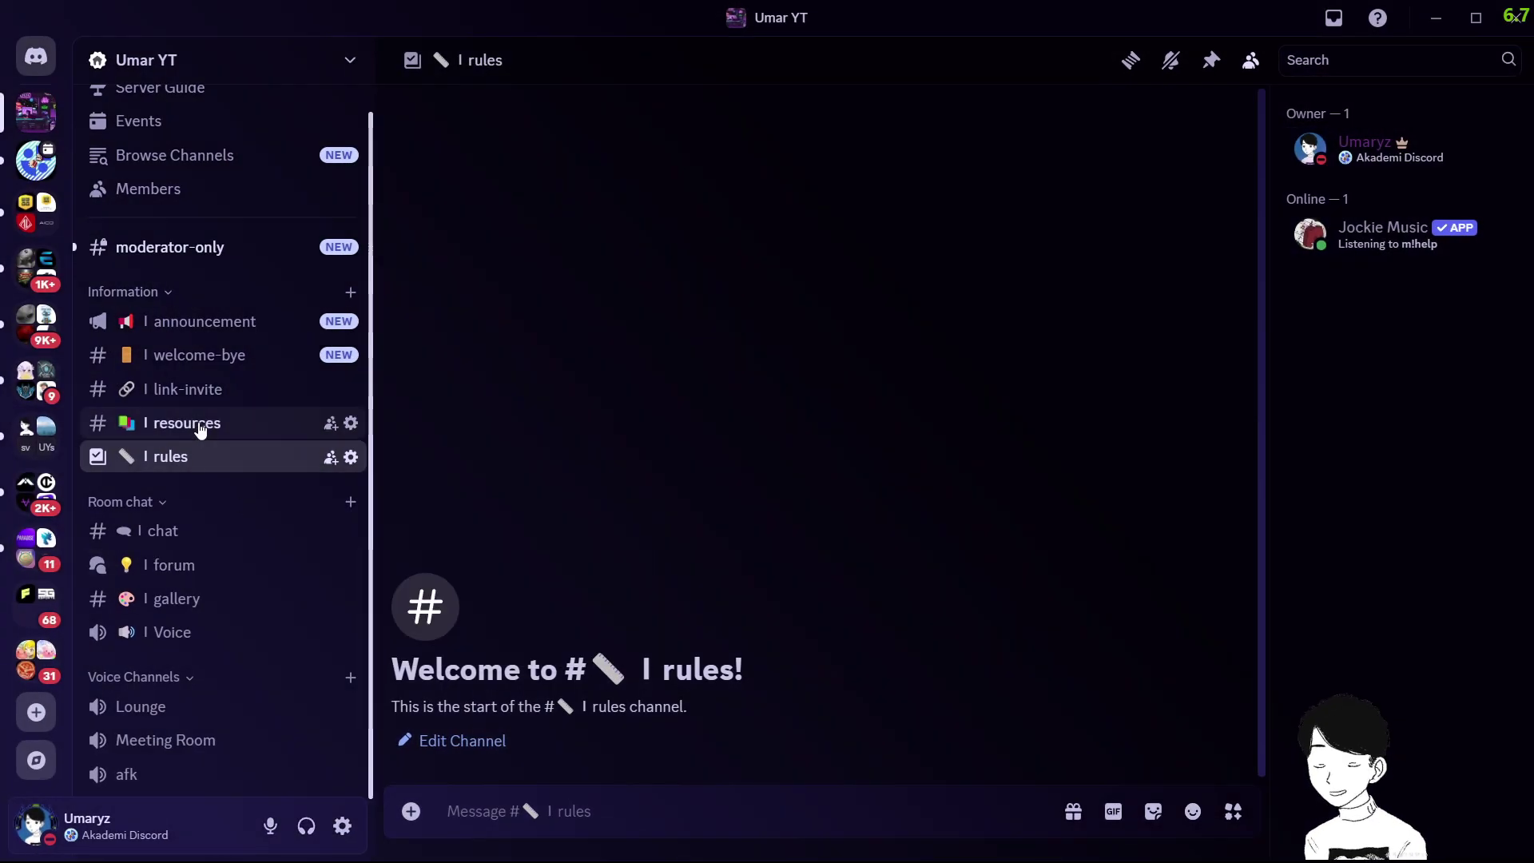
{"action": "left_click", "coordinate": [223, 67]}
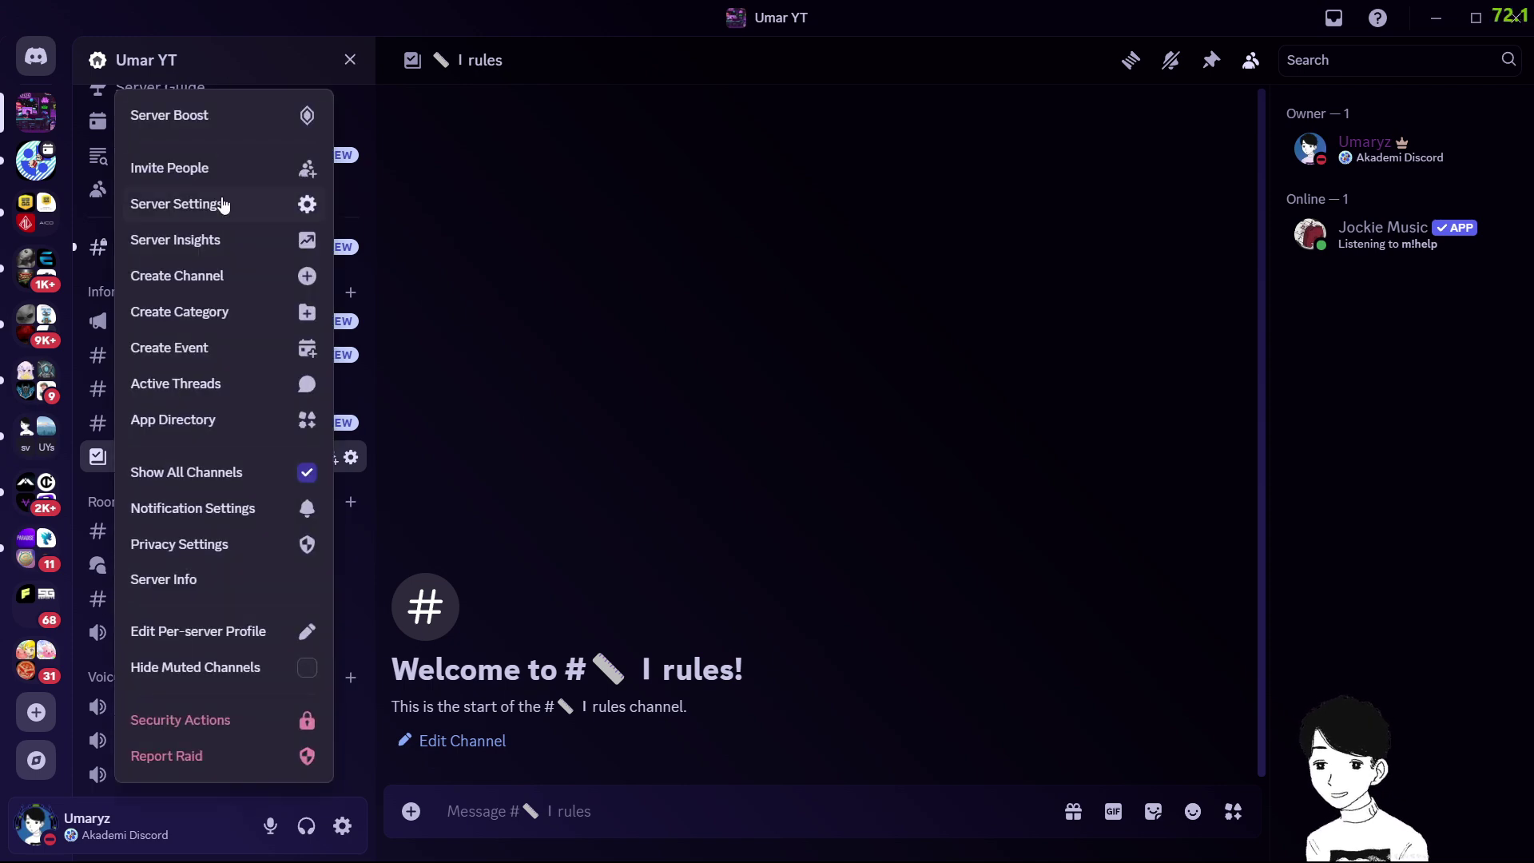
{"action": "left_click", "coordinate": [223, 206]}
{"action": "left_click", "coordinate": [349, 404]}
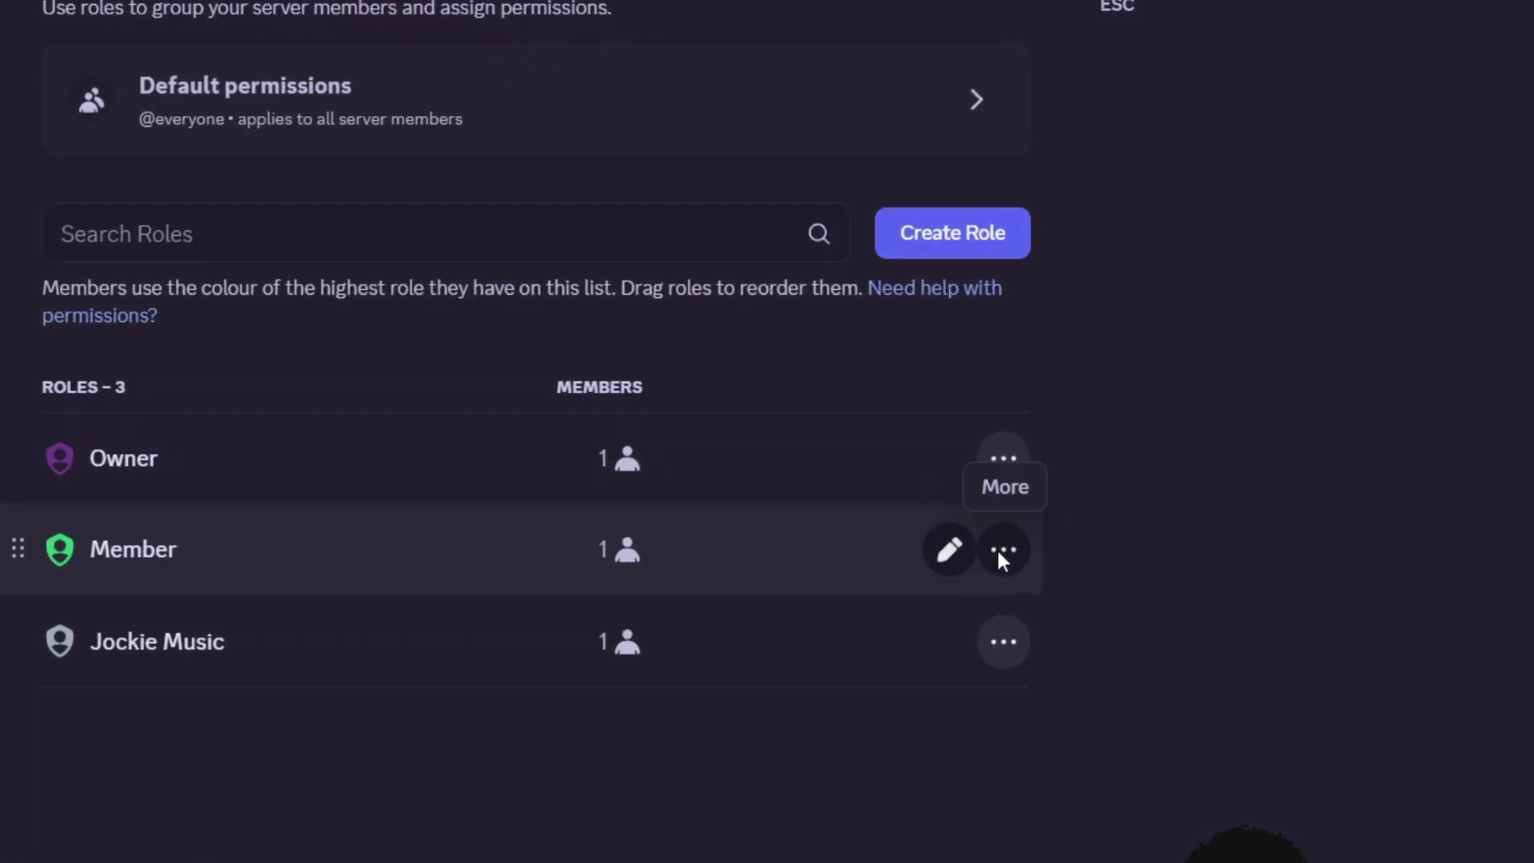
{"action": "left_click", "coordinate": [1000, 555]}
{"action": "left_click", "coordinate": [1099, 589]}
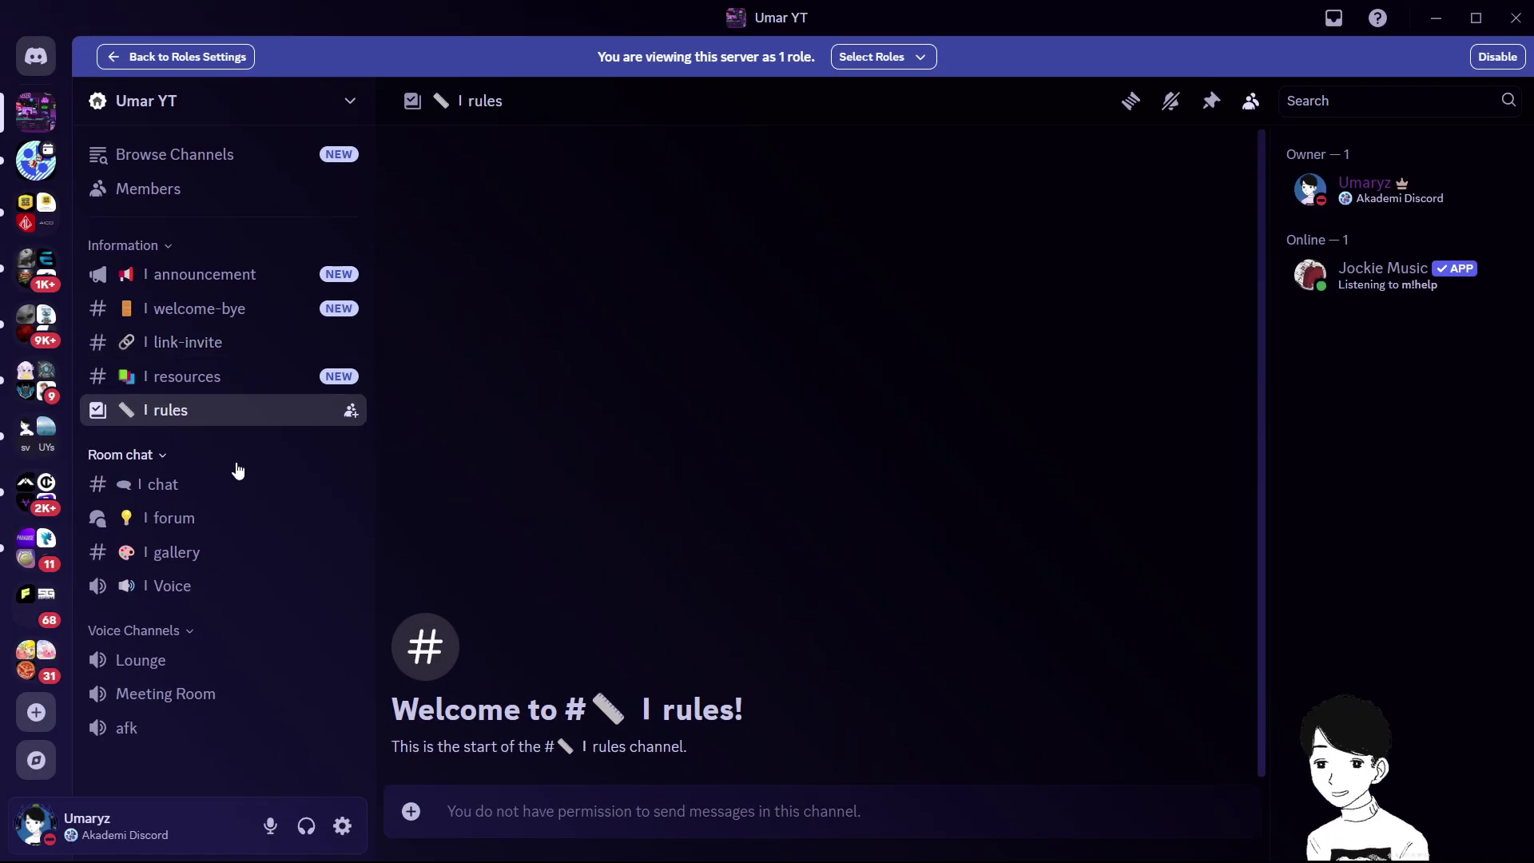
Check whether Member can send messages in the resources, welcome-bye and announcement channels, and exit the role preview
{"action": "left_click", "coordinate": [264, 376]}
{"action": "left_click", "coordinate": [276, 308]}
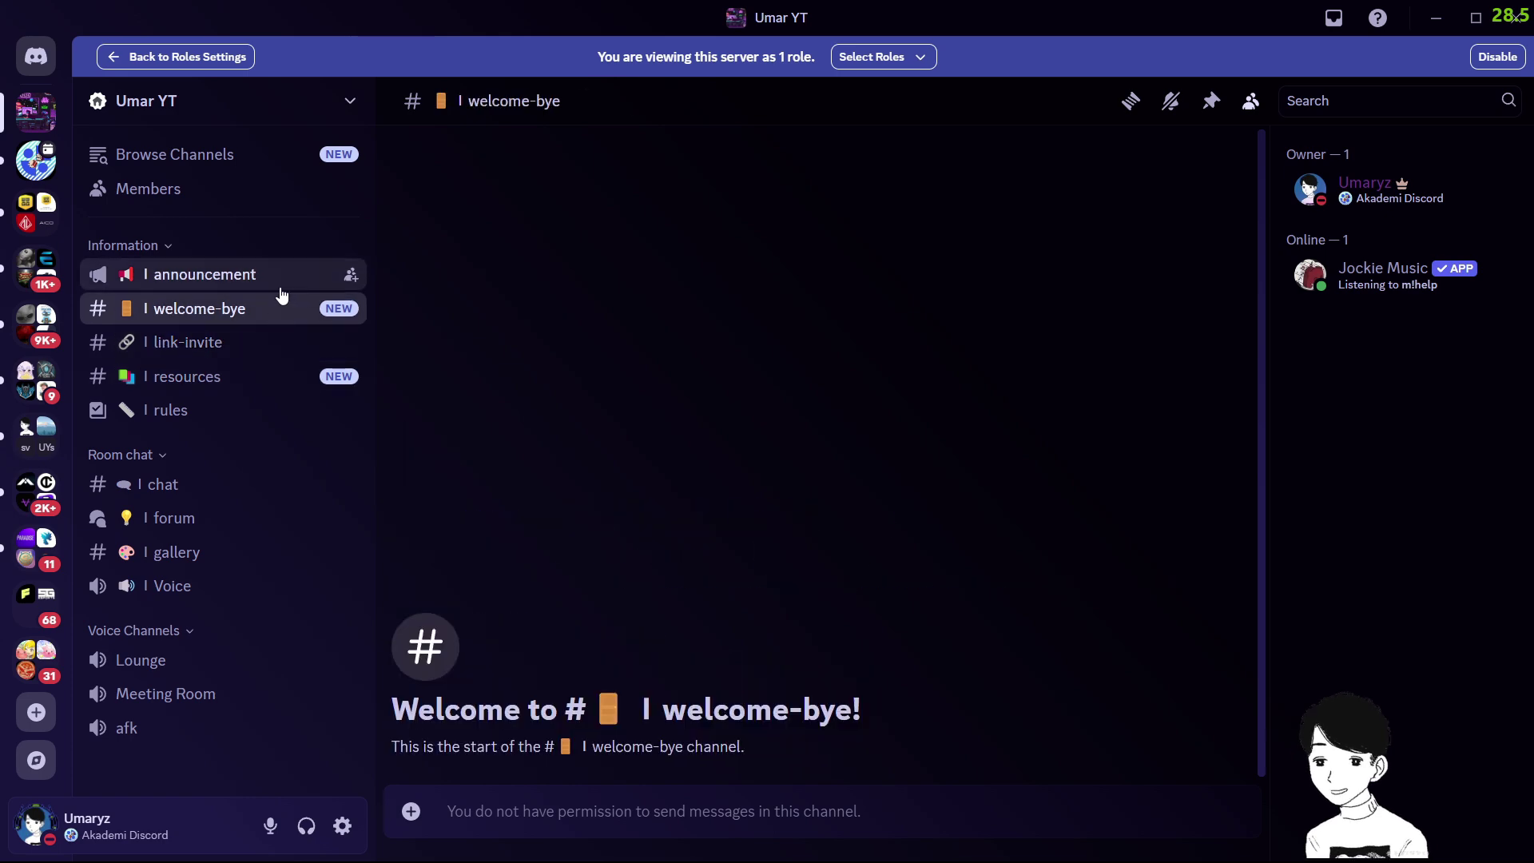
{"action": "left_click", "coordinate": [275, 274]}
{"action": "left_click", "coordinate": [1495, 57]}
Prefix the Lounge voice channel's name with the 🥐 emoji and the I separator, and save it
{"action": "key", "text": "alt+Tab"}
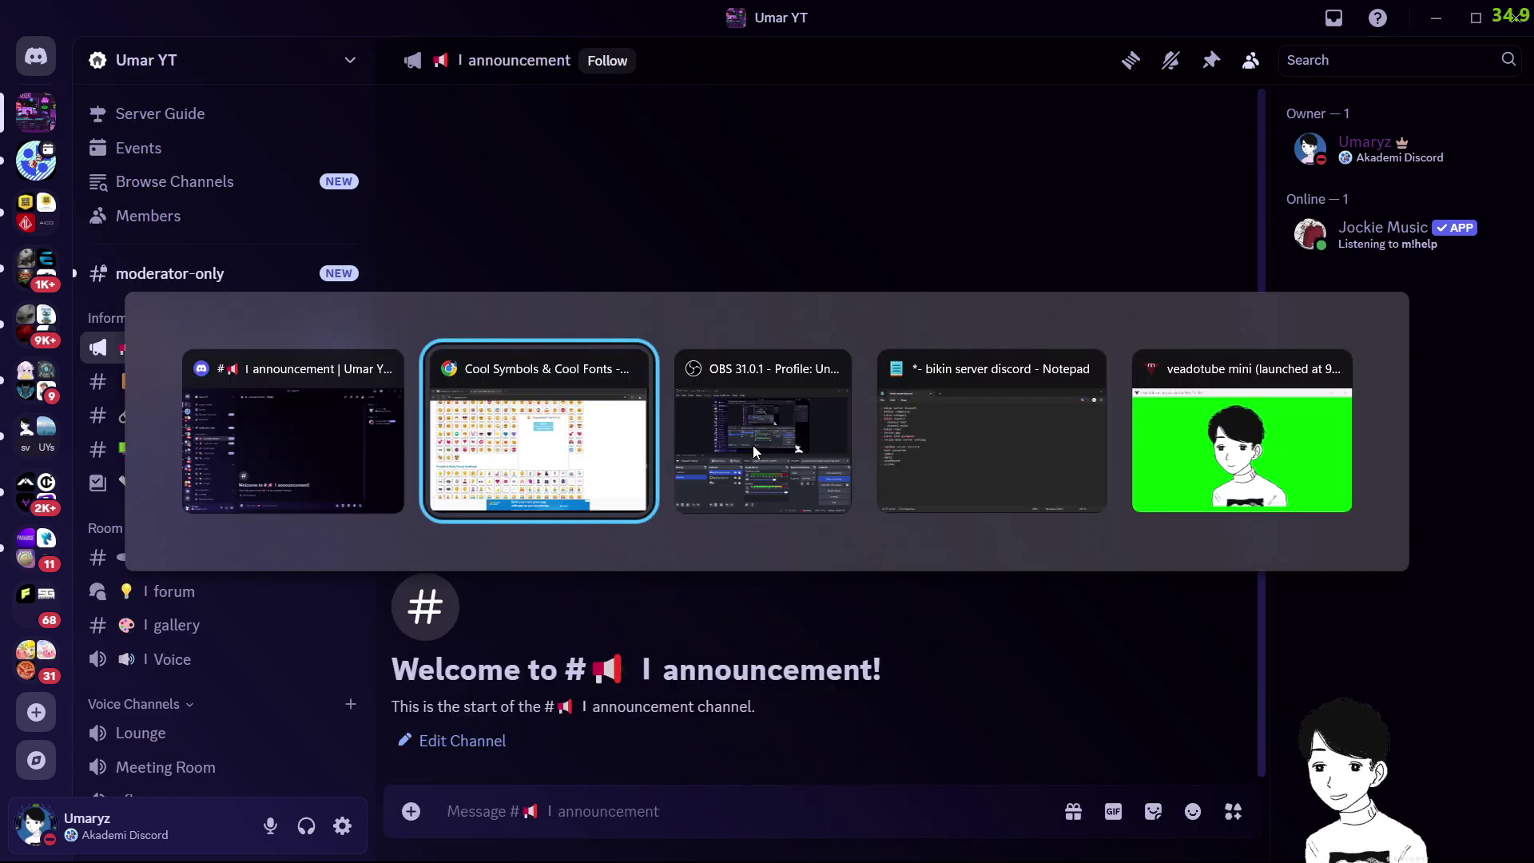
{"action": "left_click", "coordinate": [249, 463]}
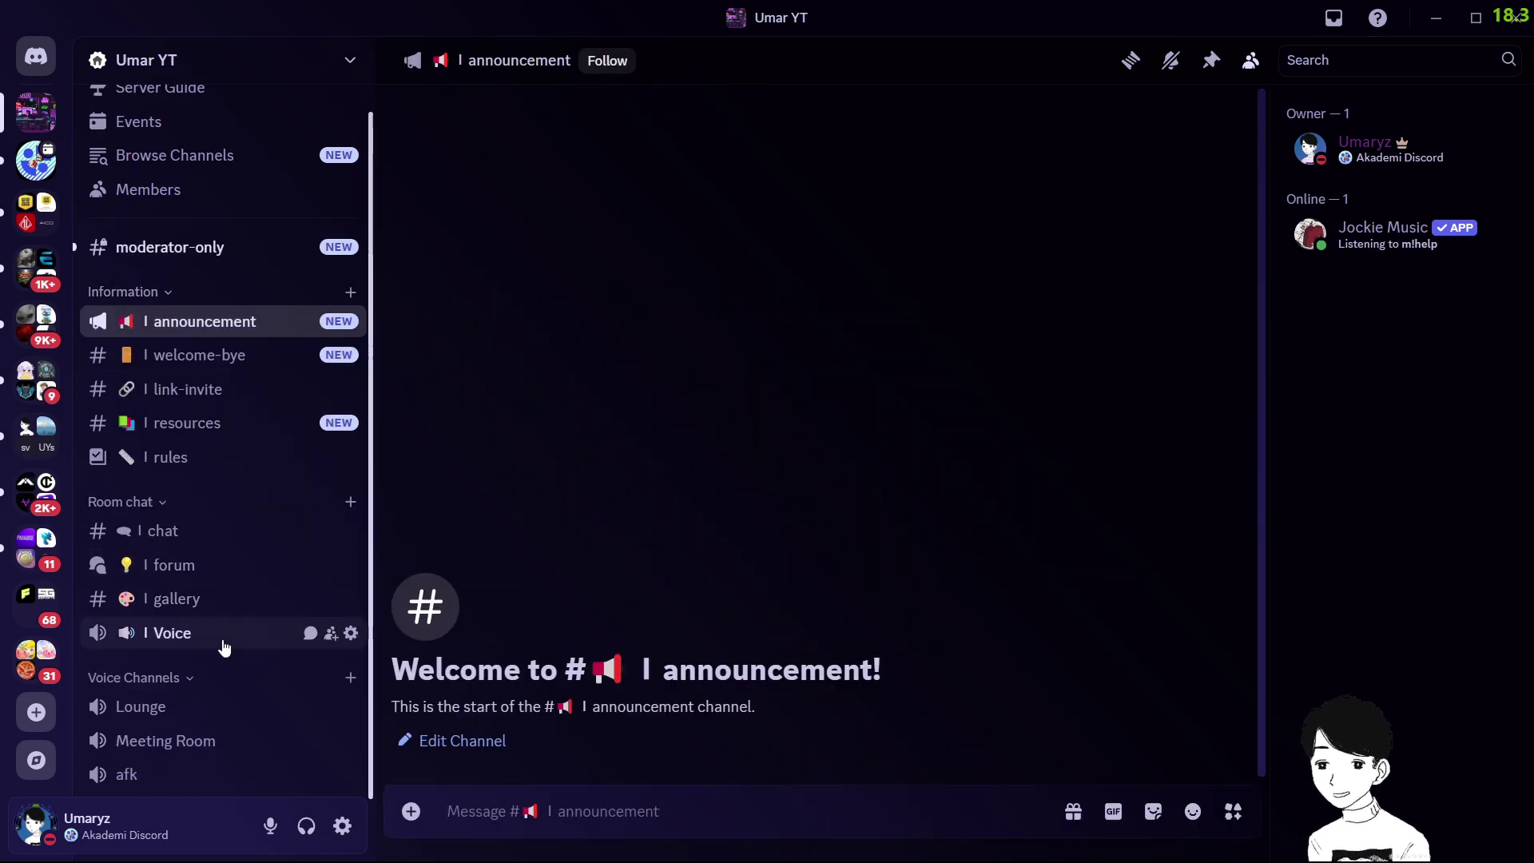
{"action": "left_click", "coordinate": [346, 706]}
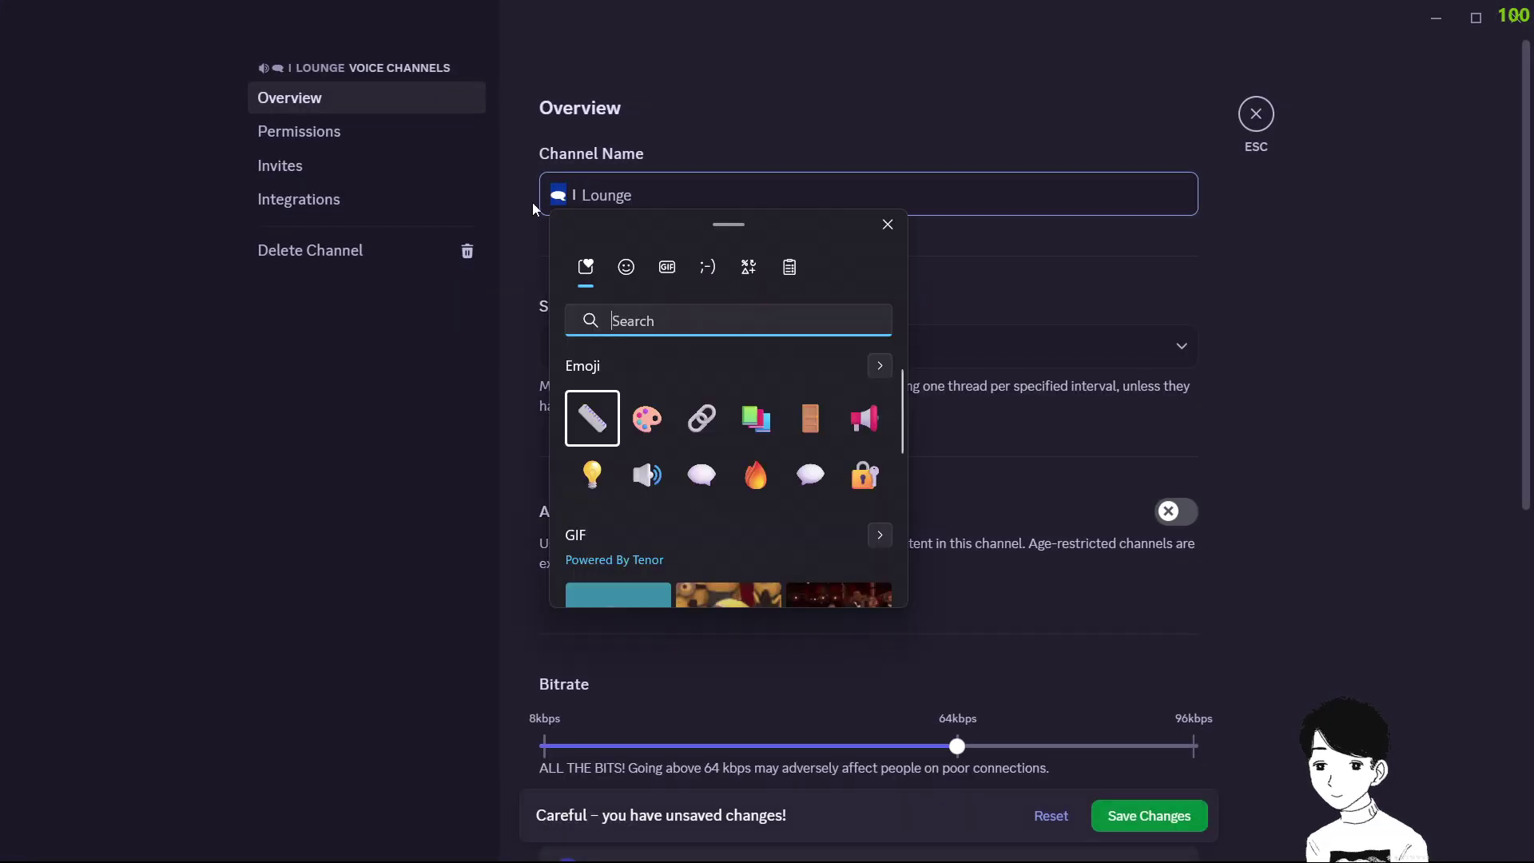
{"action": "type", "text": "cook"}
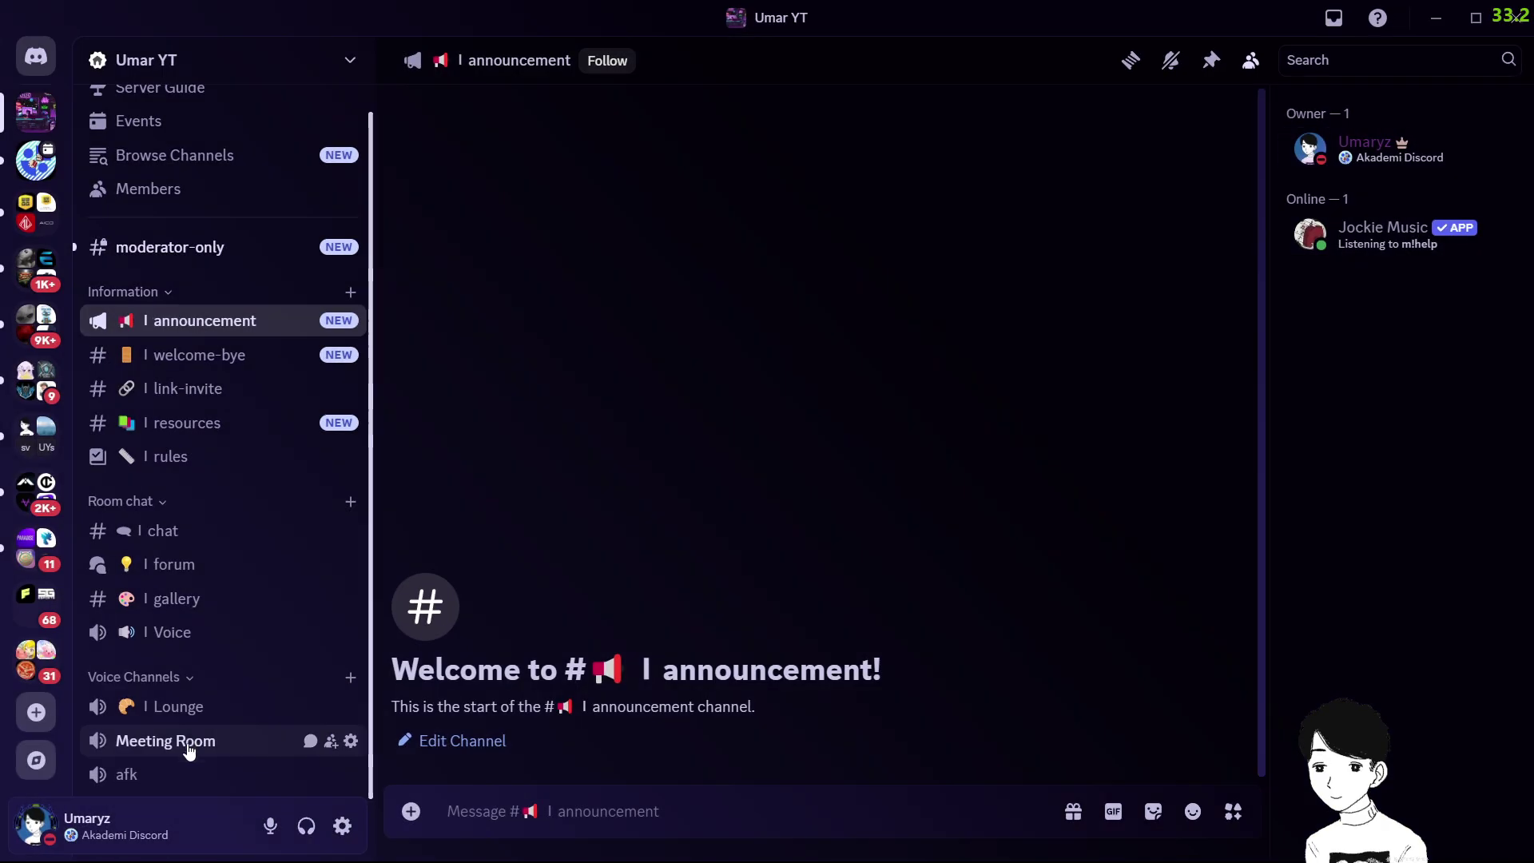
Delete the Meeting Room channel and move the Voice channel into the Voice Channels category between Lounge and afk
{"action": "right_click", "coordinate": [189, 743]}
{"action": "left_click", "coordinate": [242, 670]}
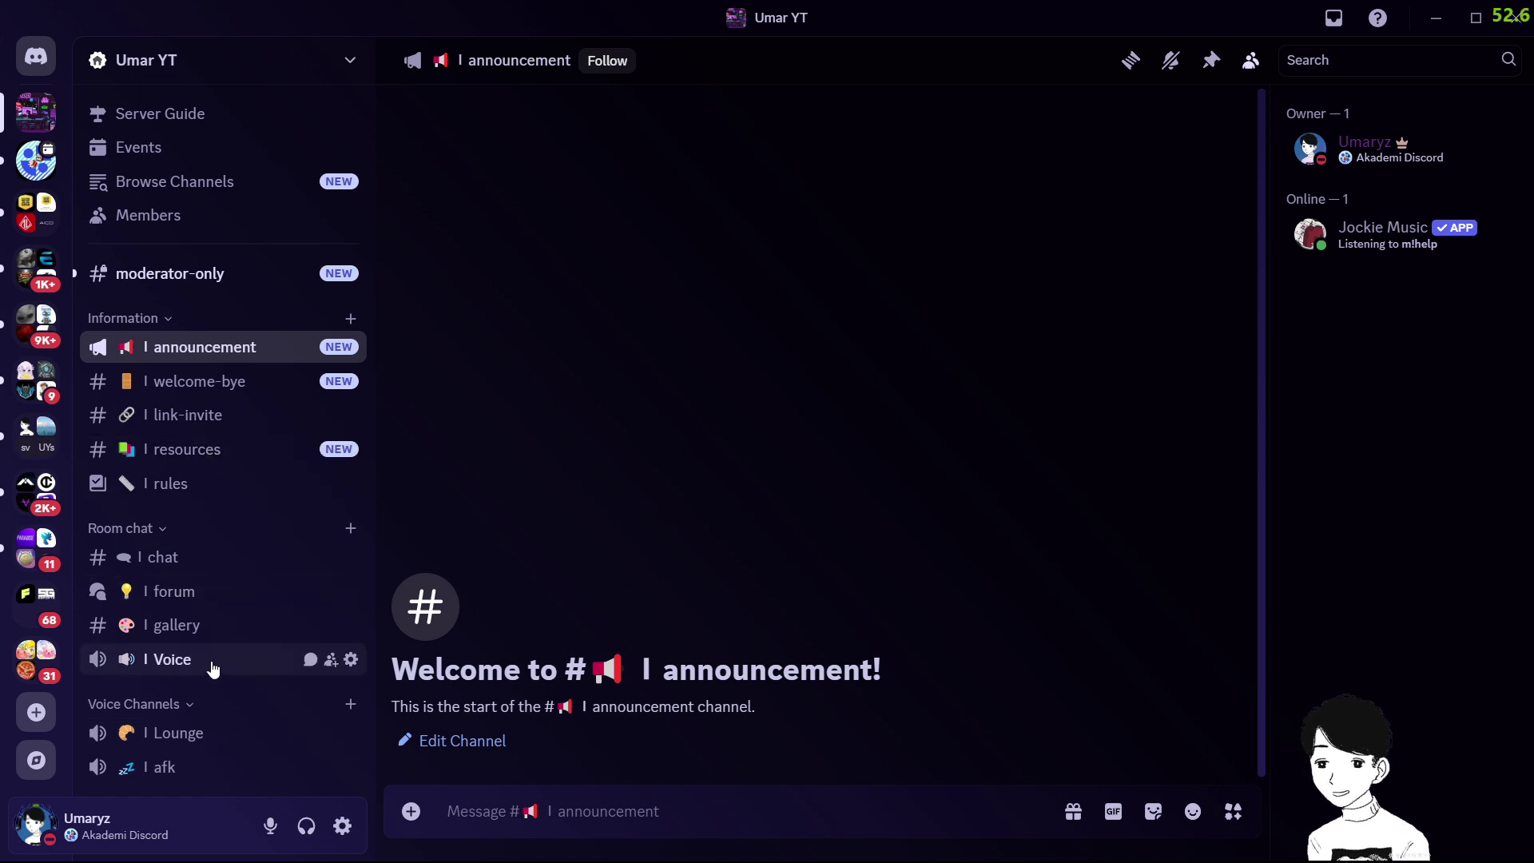
{"action": "left_click_drag", "start_coordinate": [212, 667], "coordinate": [215, 743]}
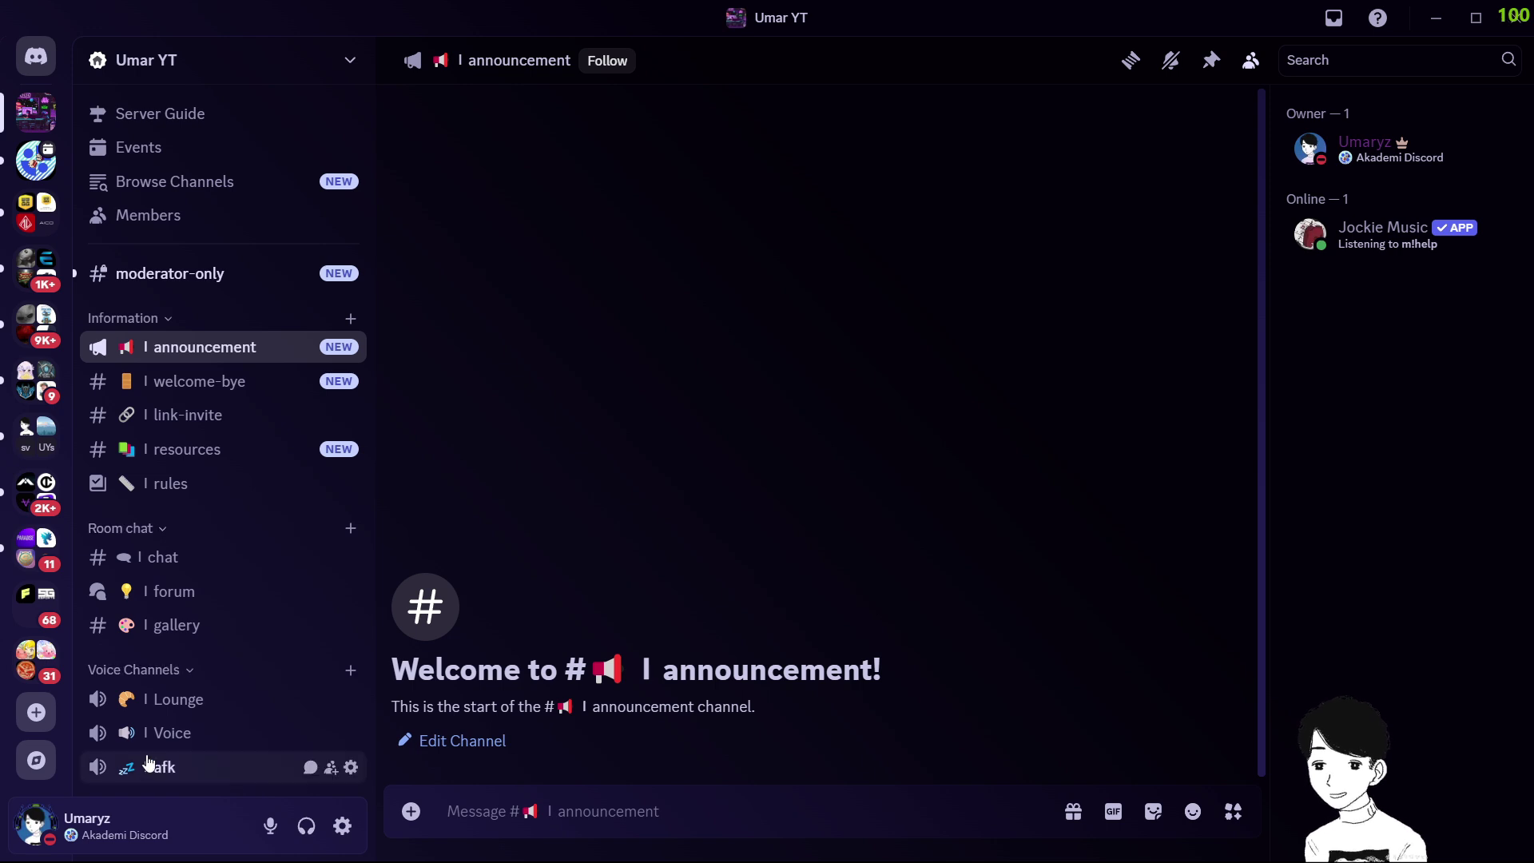
Create a non-private category named AFK and move the afk voice channel into it
{"action": "left_click", "coordinate": [243, 78]}
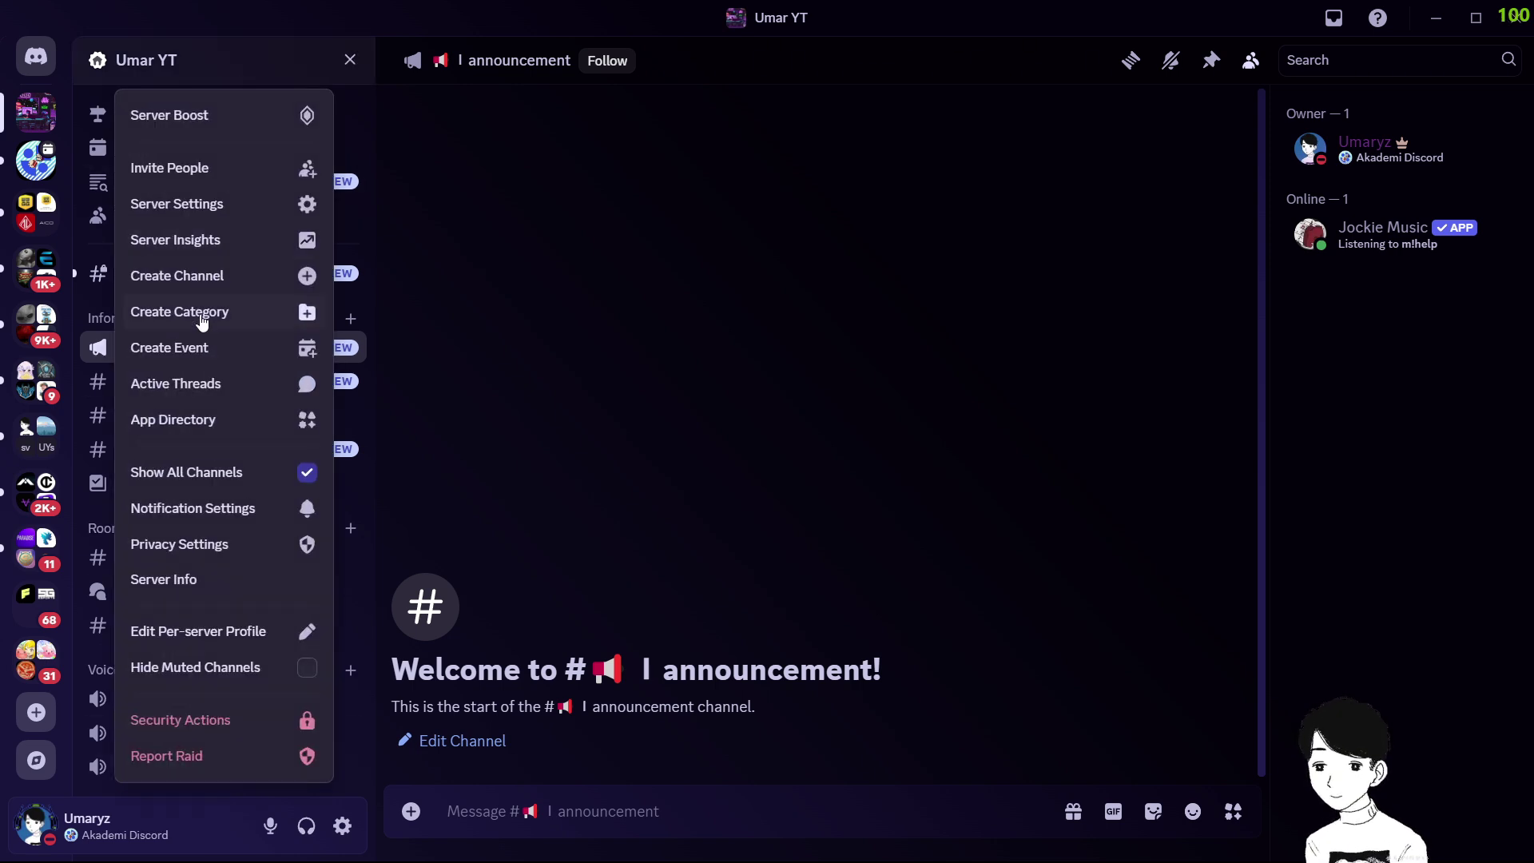
{"action": "left_click", "coordinate": [228, 332]}
{"action": "type", "text": "AFK"}
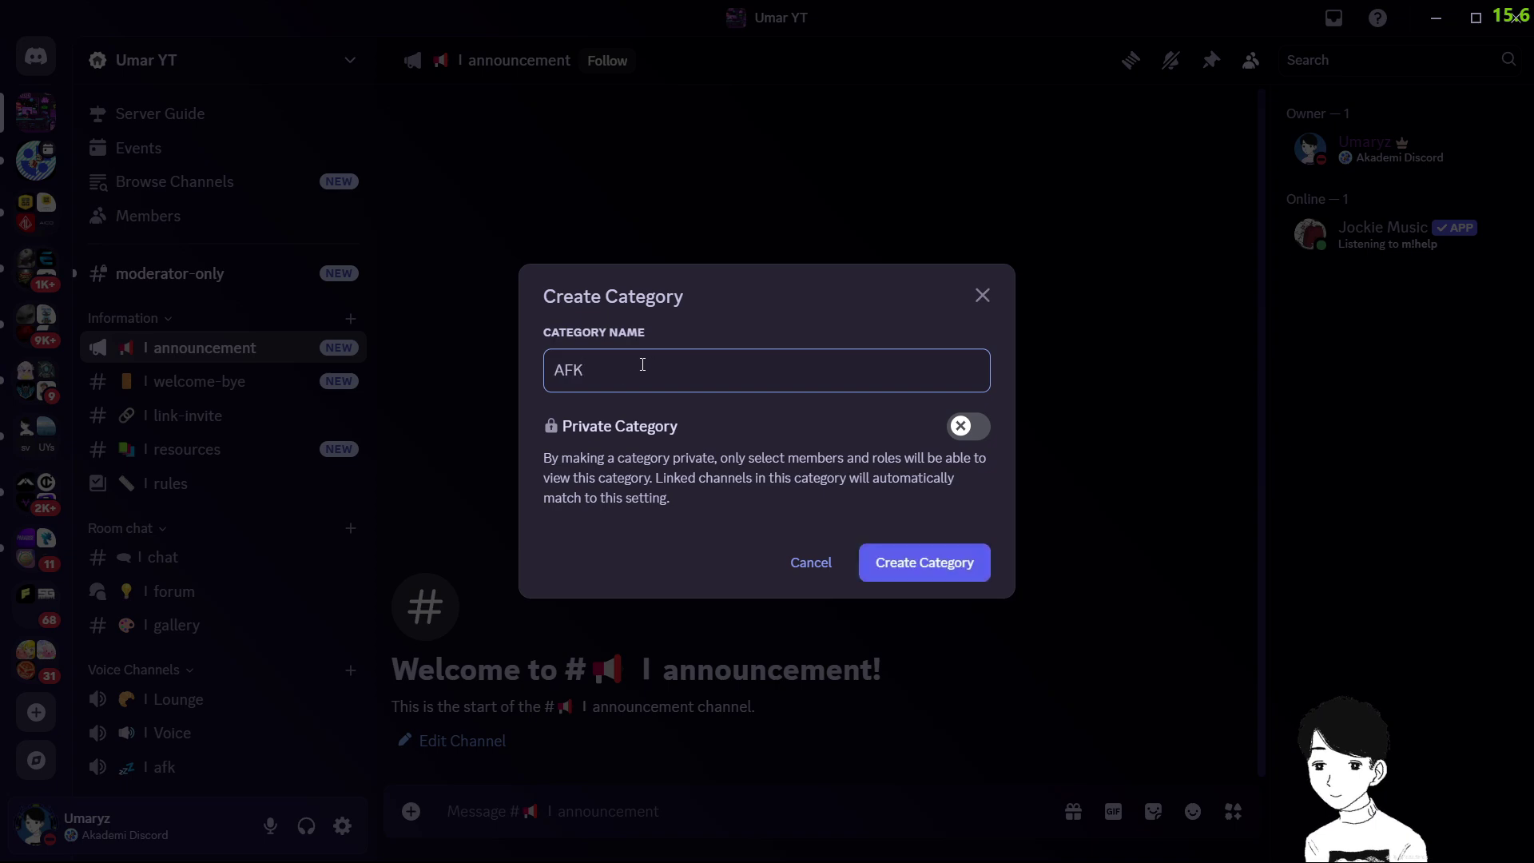
{"action": "left_click", "coordinate": [947, 569]}
{"action": "left_click_drag", "start_coordinate": [205, 732], "coordinate": [205, 780]}
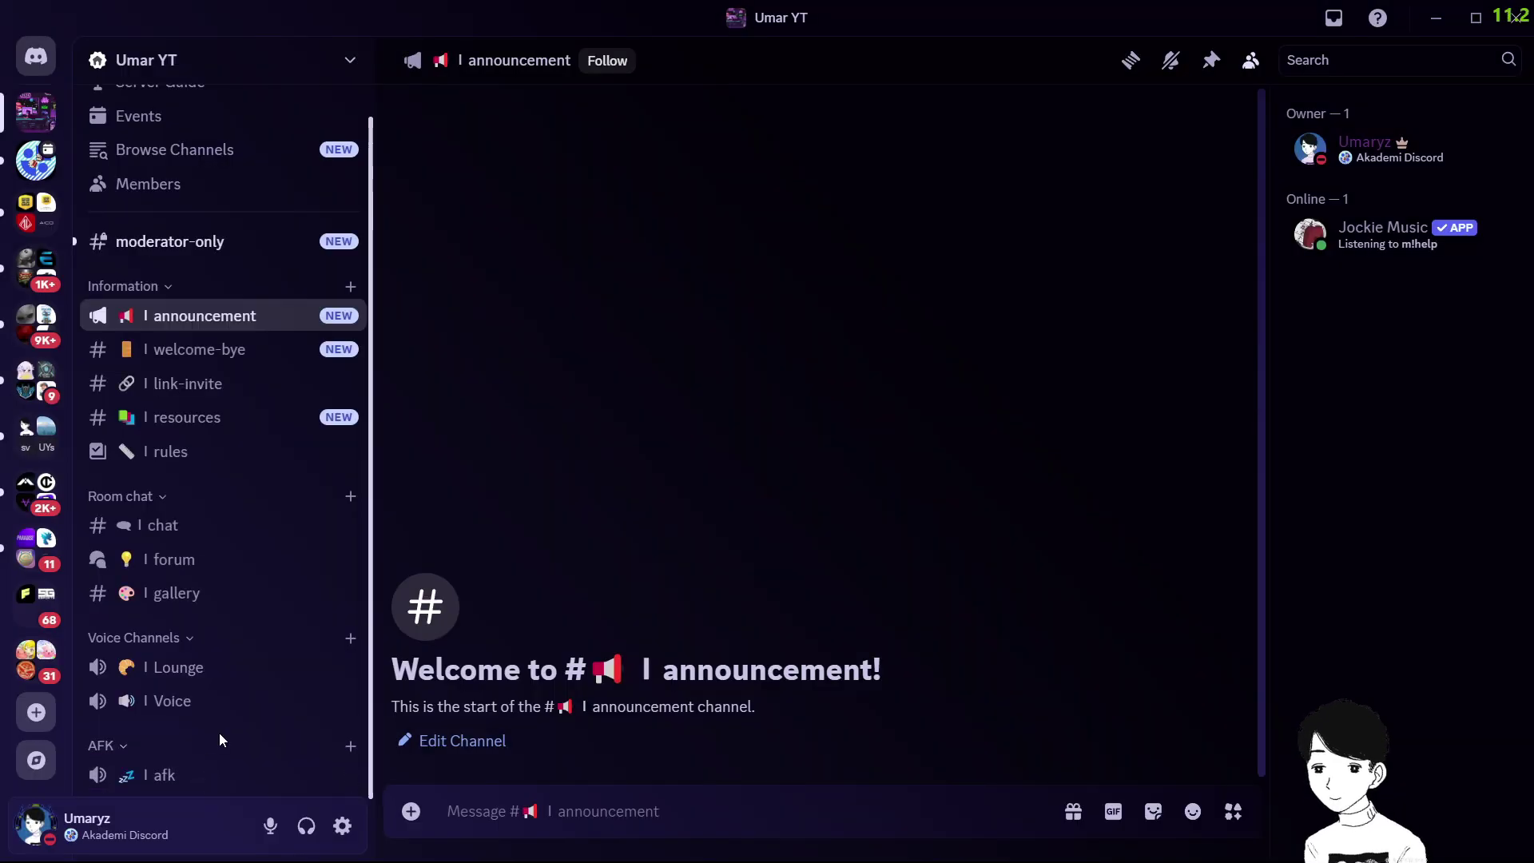
Prefix the moderator-only channel's name with the 🔐 emoji and the I separator, and save it
{"action": "scroll", "coordinate": [266, 619], "scroll_direction": "up", "scroll_amount": 1}
{"action": "scroll", "coordinate": [216, 407], "scroll_direction": "down", "scroll_amount": 1}
{"action": "right_click", "coordinate": [256, 243]}
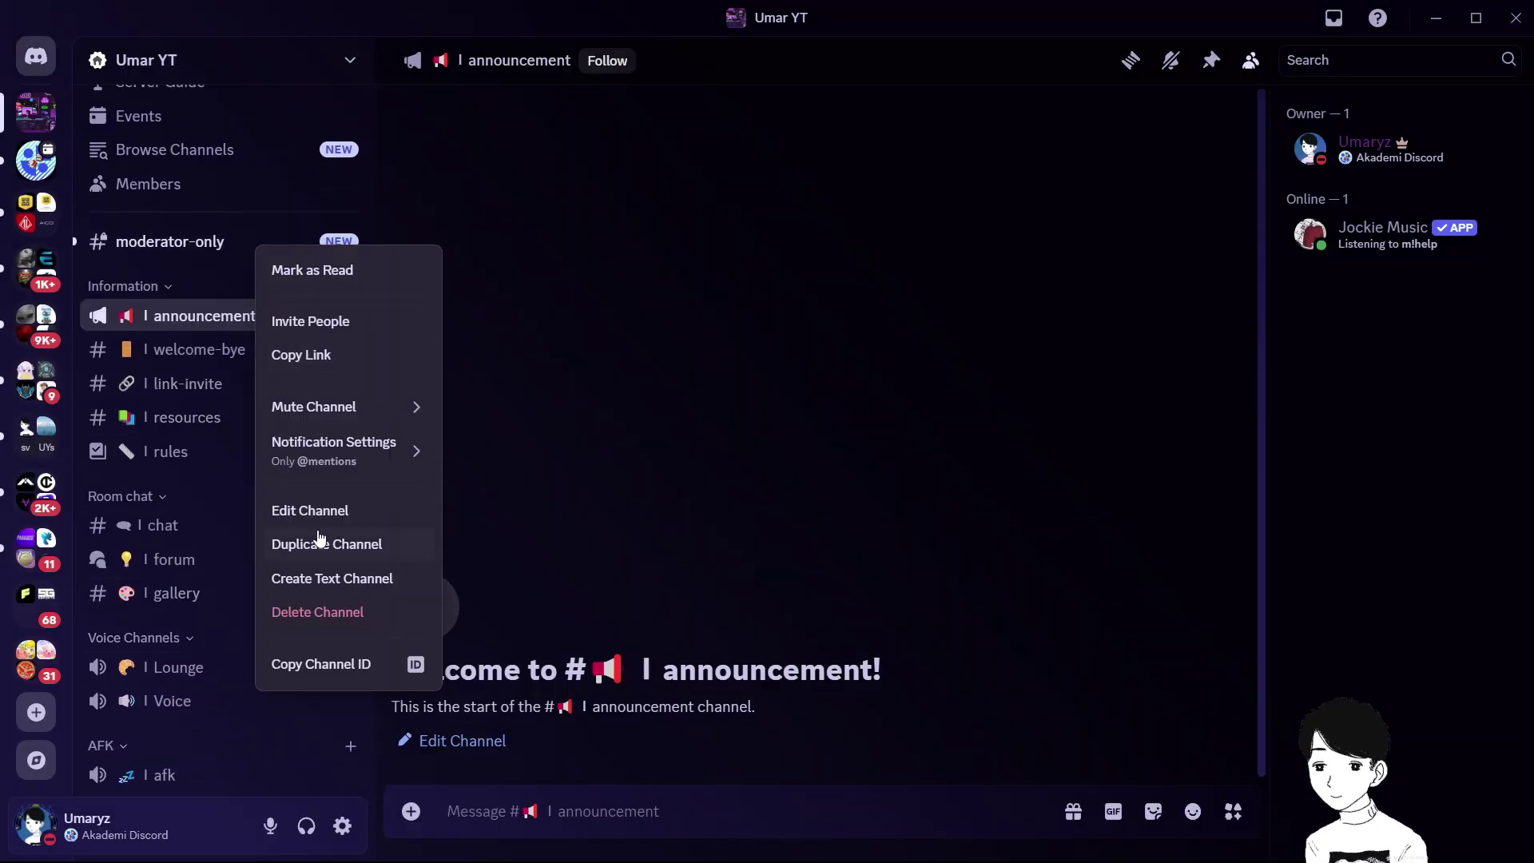
{"action": "left_click", "coordinate": [319, 508]}
{"action": "key", "text": "Home"}
{"action": "type", "text": "🗨 I"}
{"action": "key", "text": "super+period"}
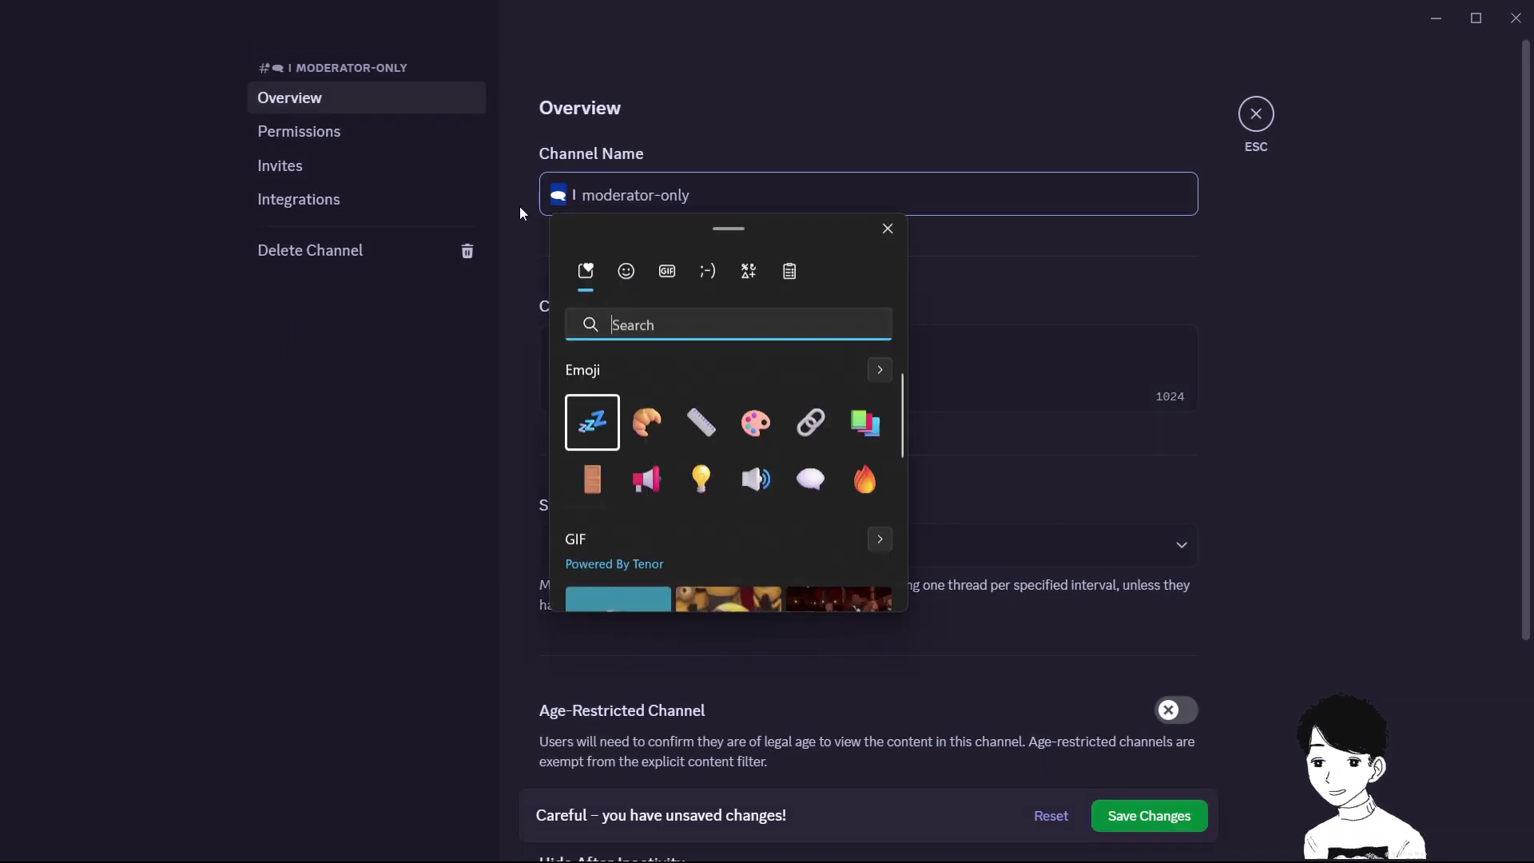
{"action": "type", "text": "key"}
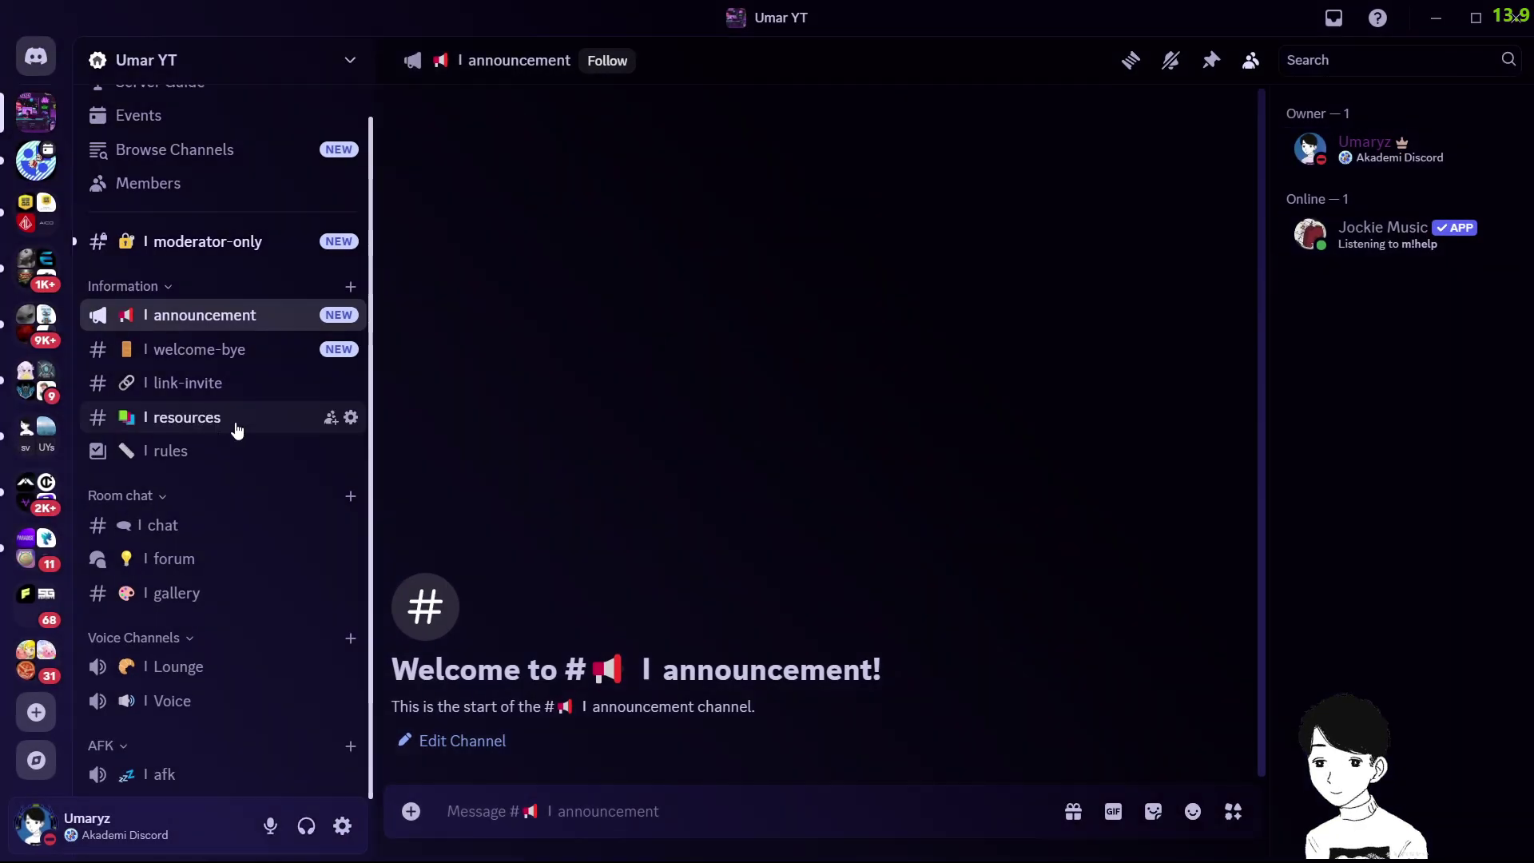
{"action": "scroll", "coordinate": [233, 428], "scroll_direction": "up", "scroll_amount": 1}
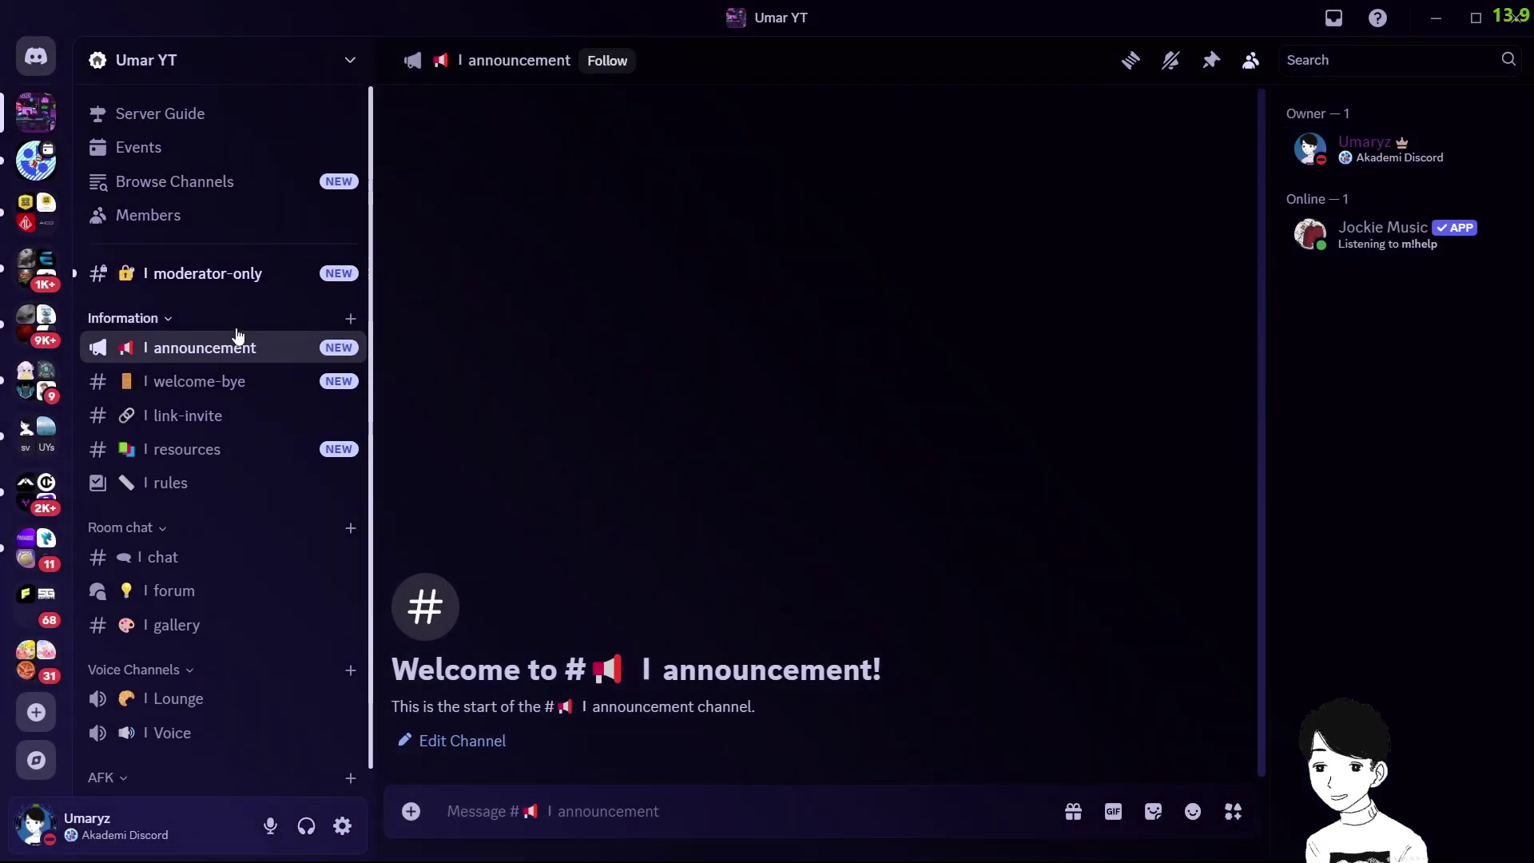
{"action": "scroll", "coordinate": [254, 593], "scroll_direction": "down", "scroll_amount": 1}
{"action": "mouse_move", "coordinate": [252, 568]}
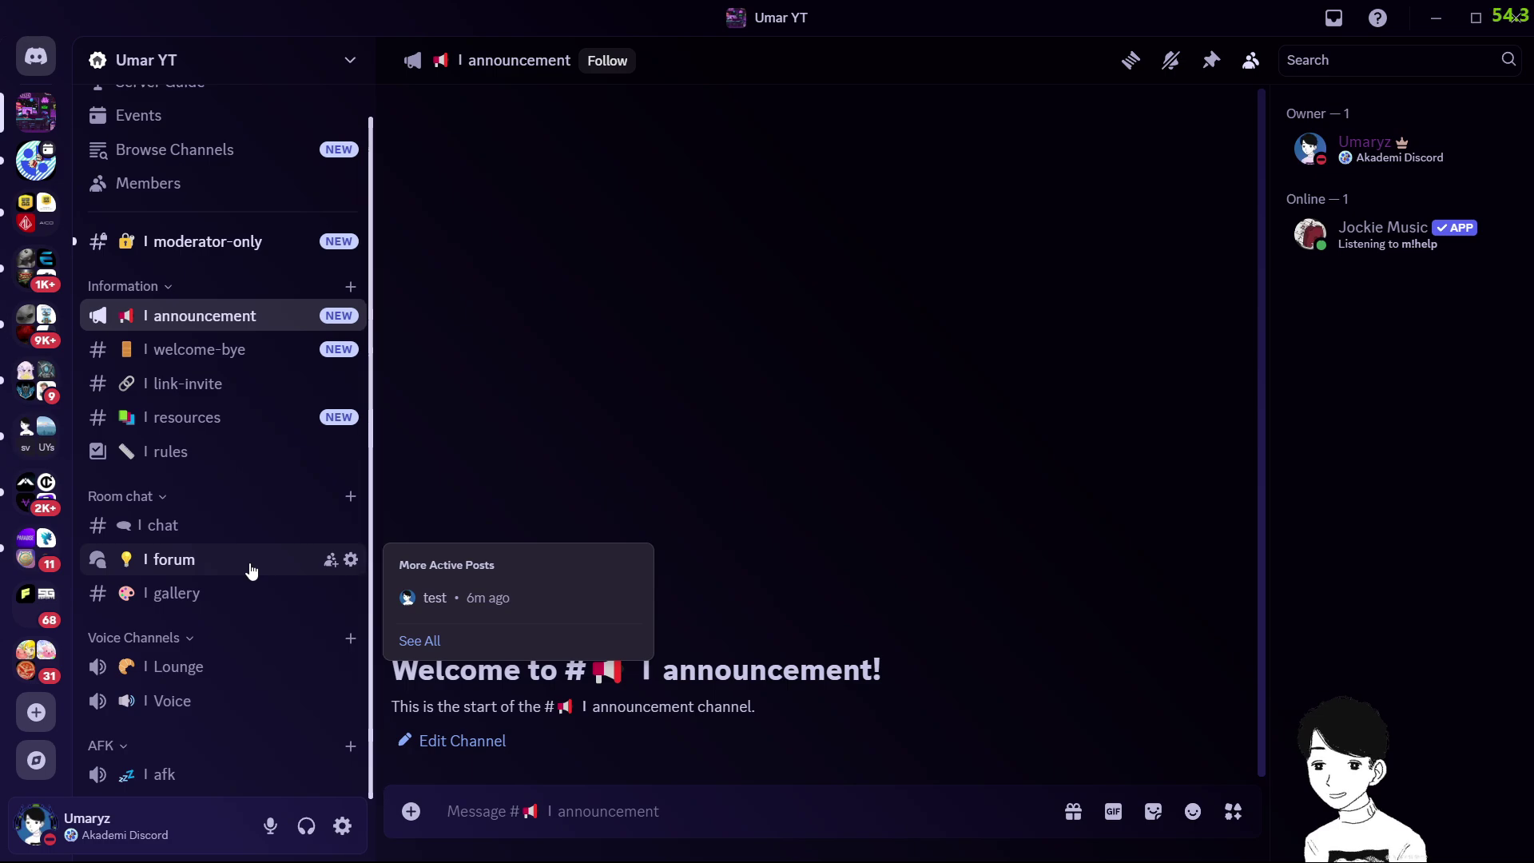
Switch to Chrome, bring up the Unicode Text Converter page on convertcase.net, and look over its font styles
{"action": "key", "text": "alt+Tab"}
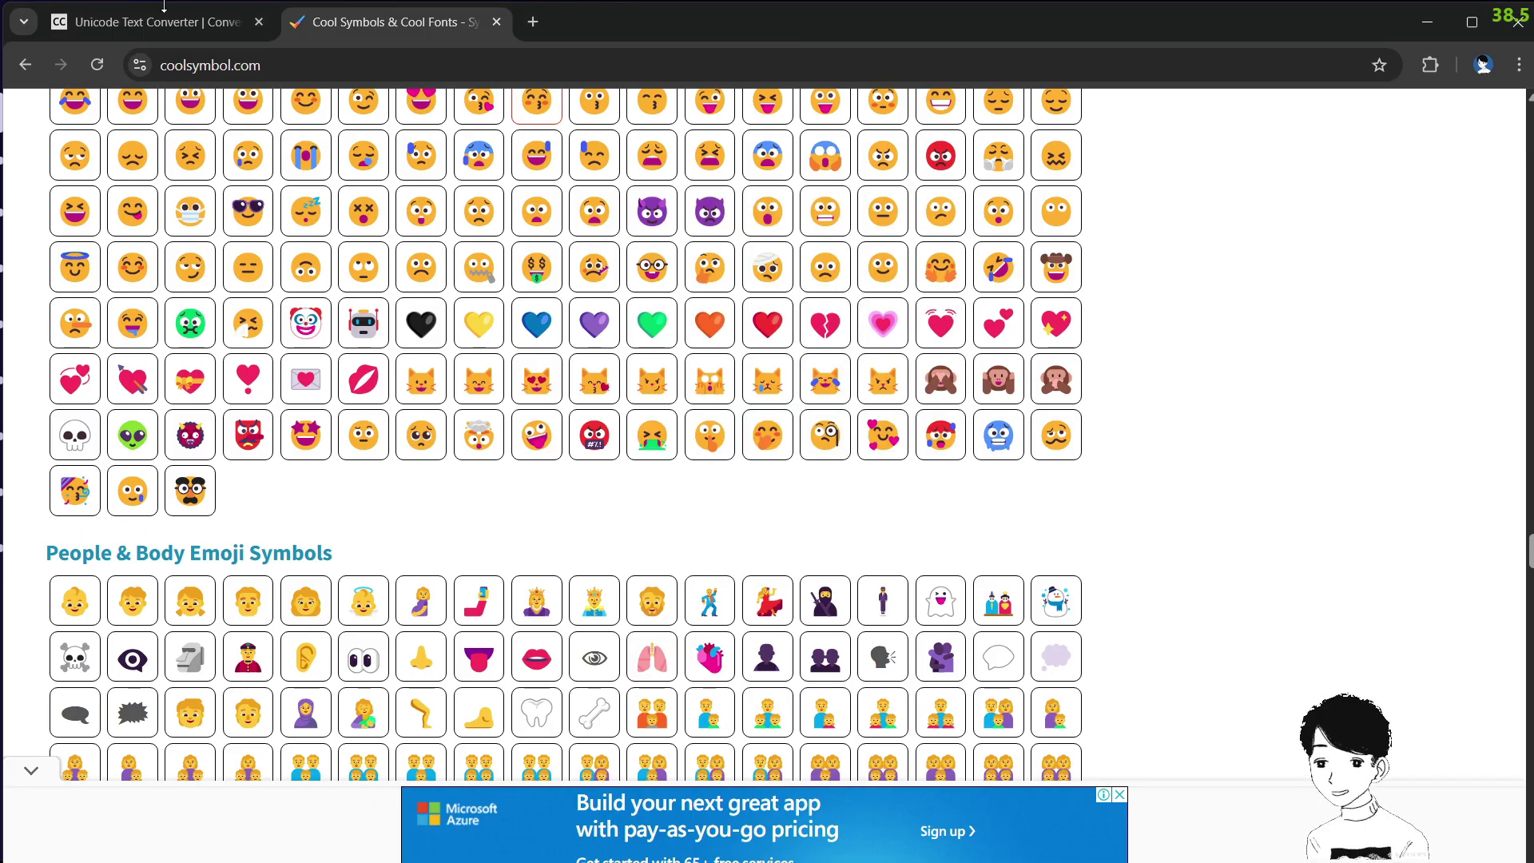
{"action": "left_click", "coordinate": [128, 21]}
{"action": "left_click", "coordinate": [815, 553]}
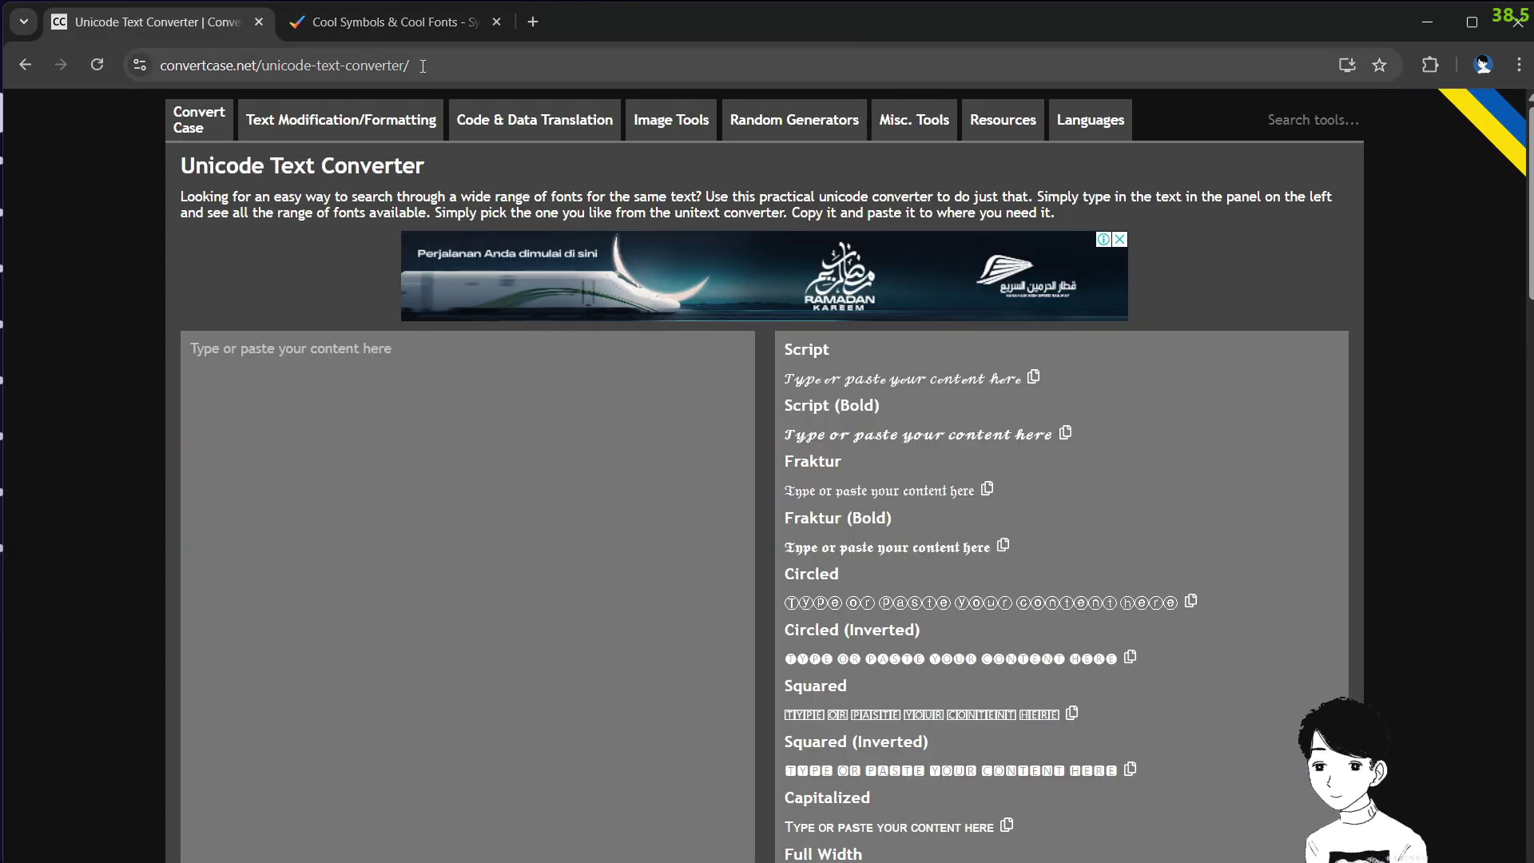
{"action": "left_click", "coordinate": [455, 65]}
{"action": "left_click", "coordinate": [499, 376]}
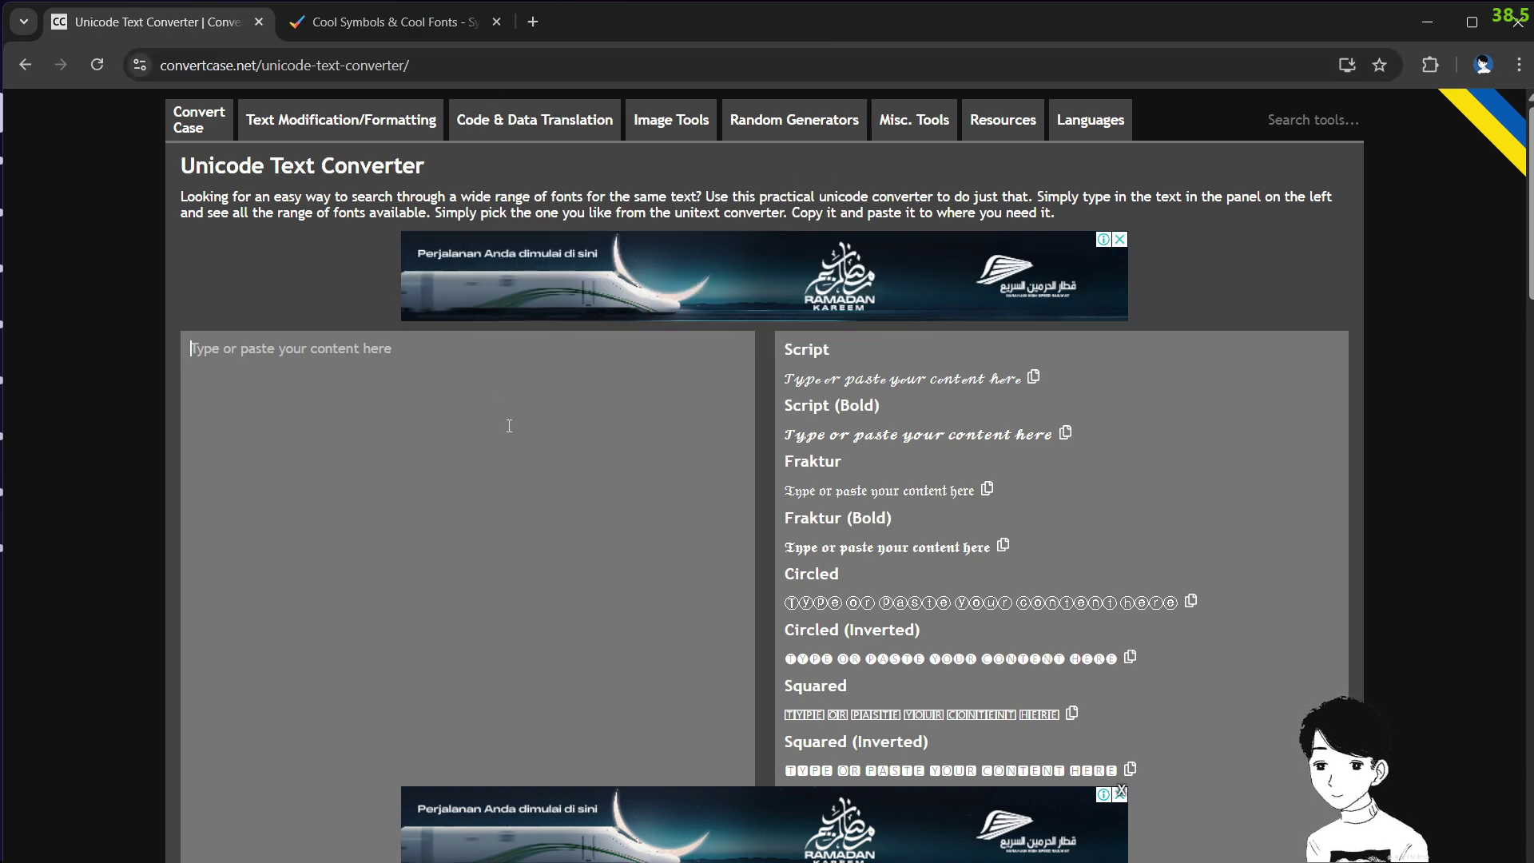
{"action": "key", "text": "alt+Tab"}
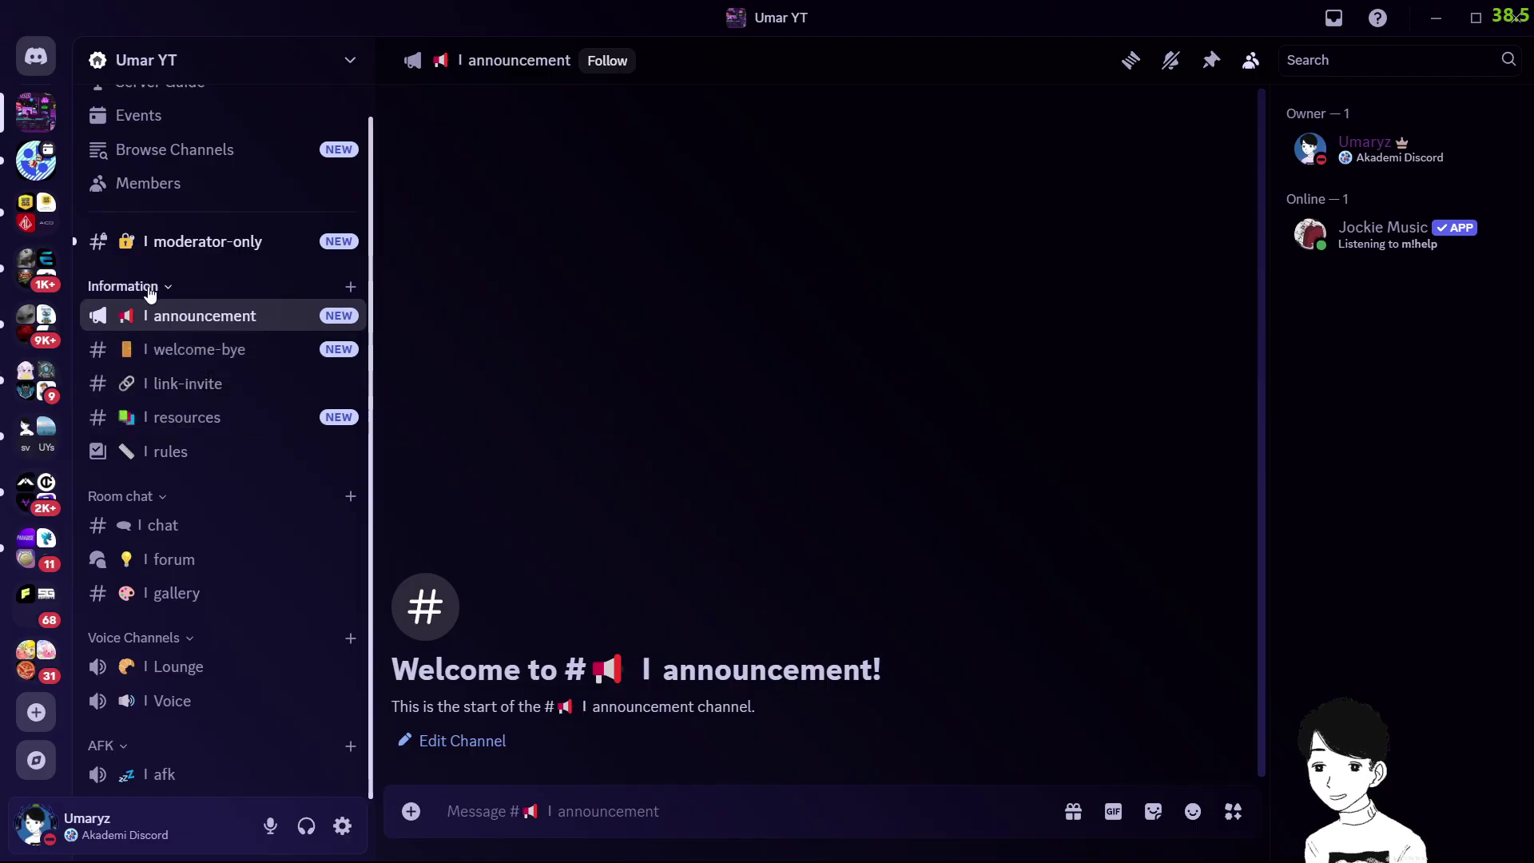
{"action": "key", "text": "alt+Tab"}
{"action": "scroll", "coordinate": [879, 519], "scroll_direction": "up", "scroll_amount": 5}
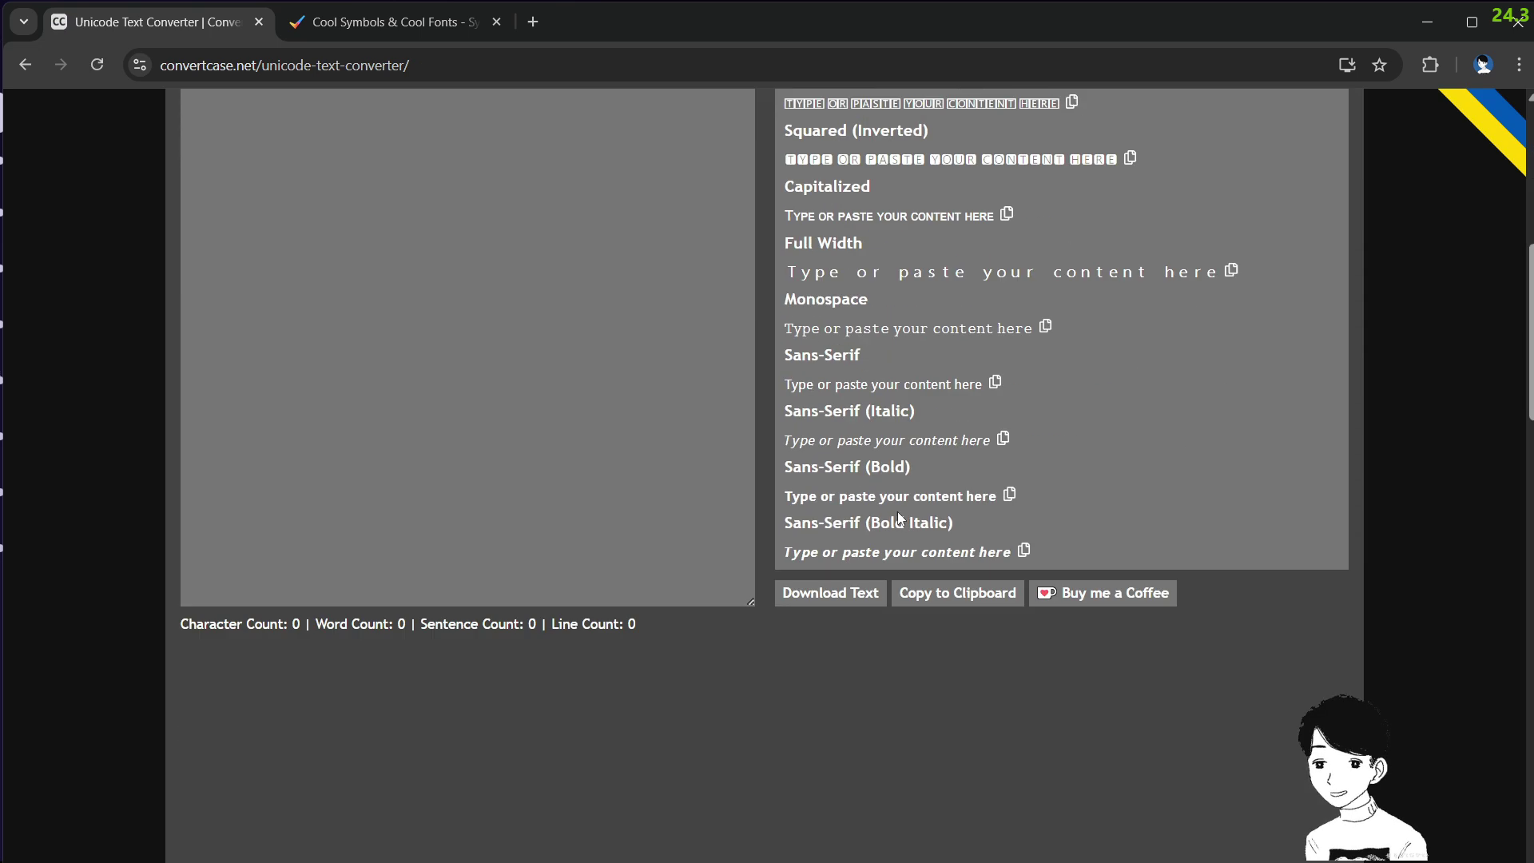
Search the web for a text converter, look over the styles on textconverter.net, and close that page
{"action": "left_click", "coordinate": [533, 22]}
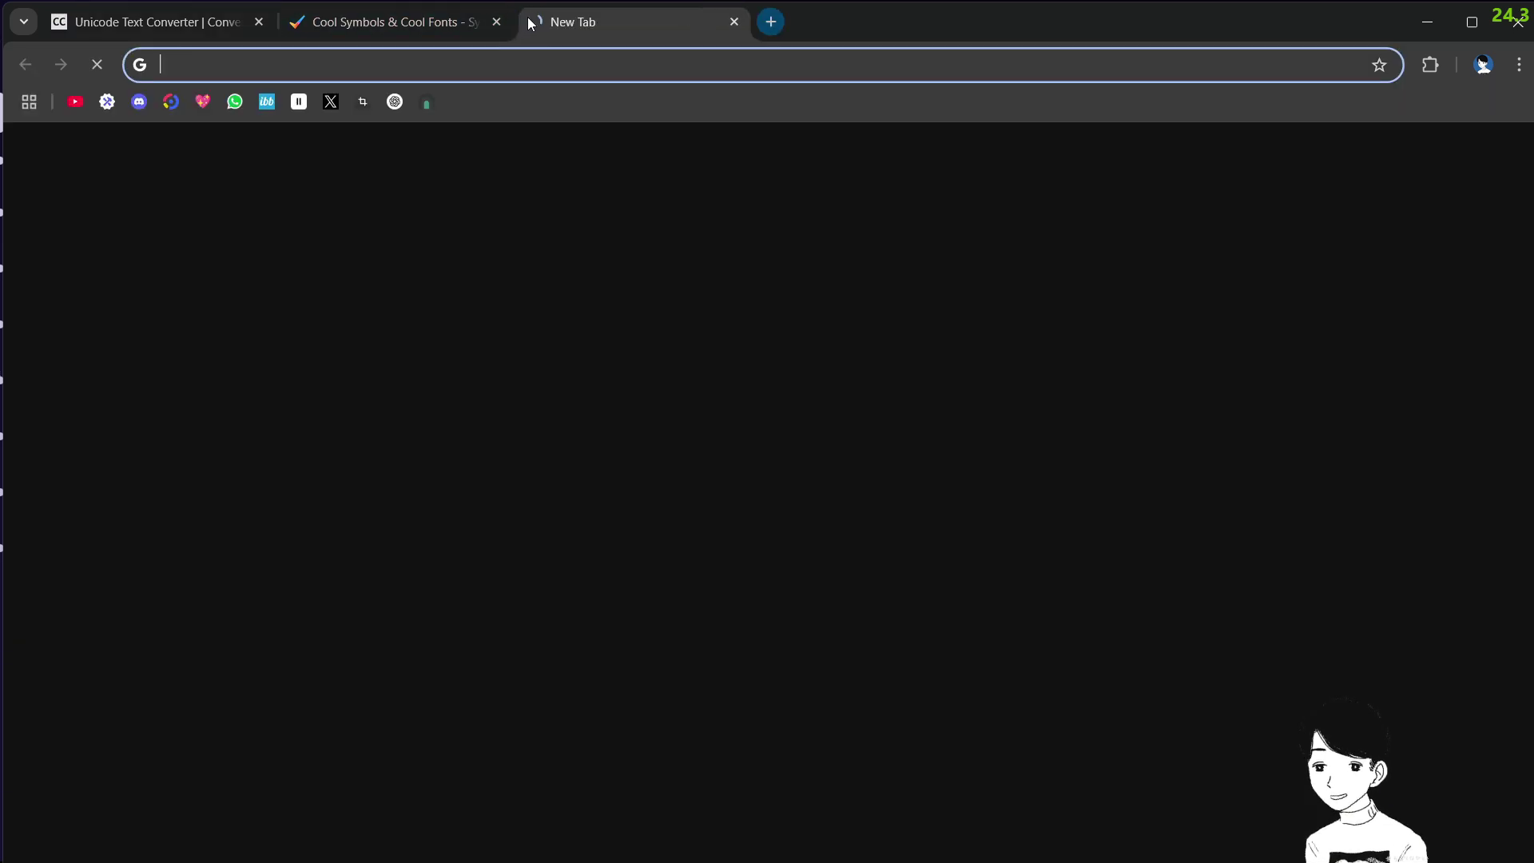
{"action": "type", "text": "text coi"}
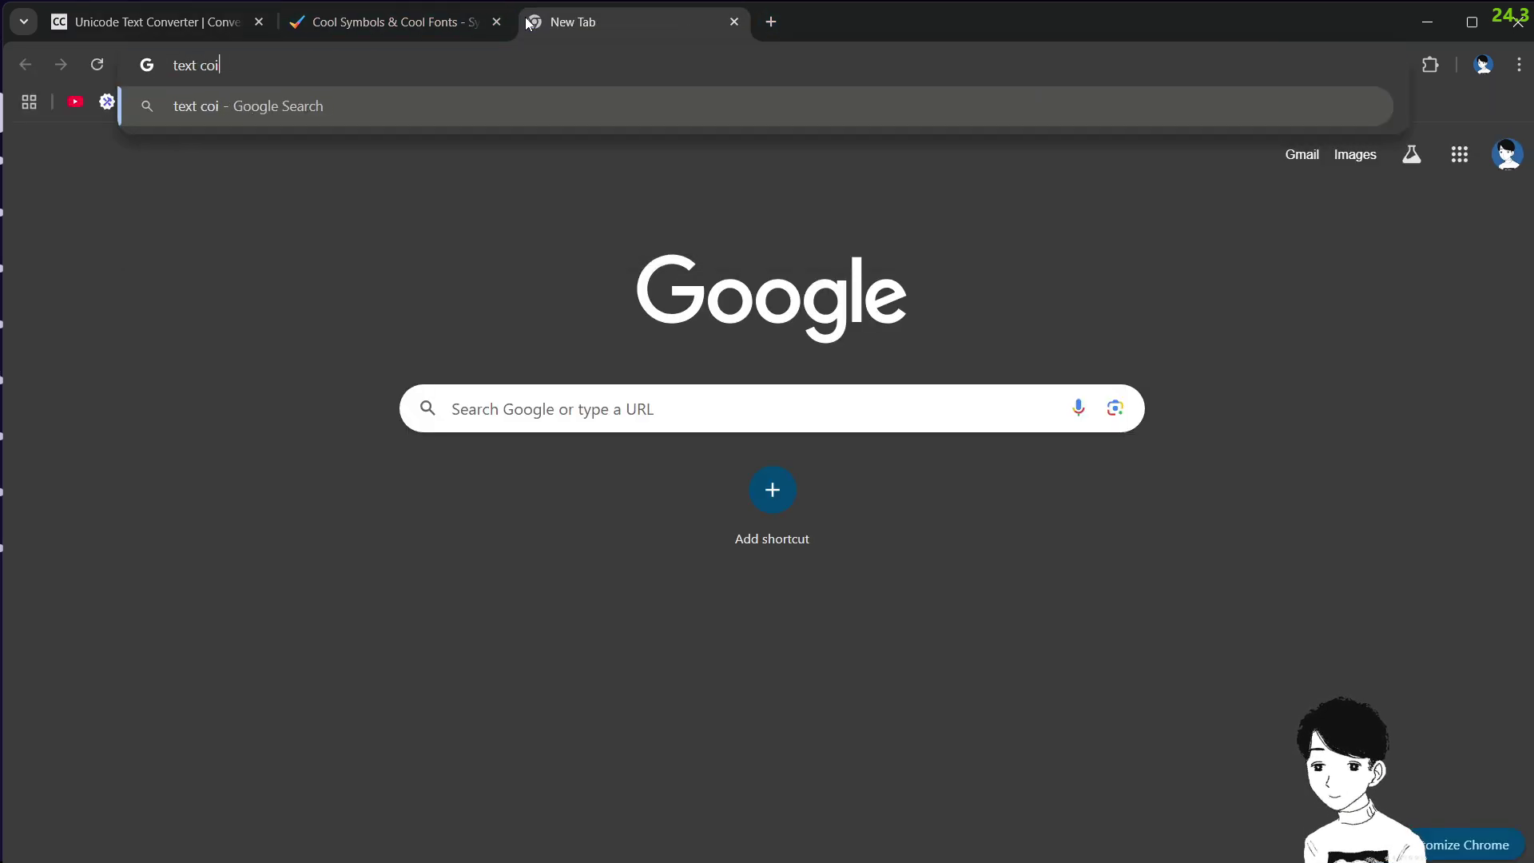
{"action": "type", "text": "nverter"}
{"action": "key", "text": "Return"}
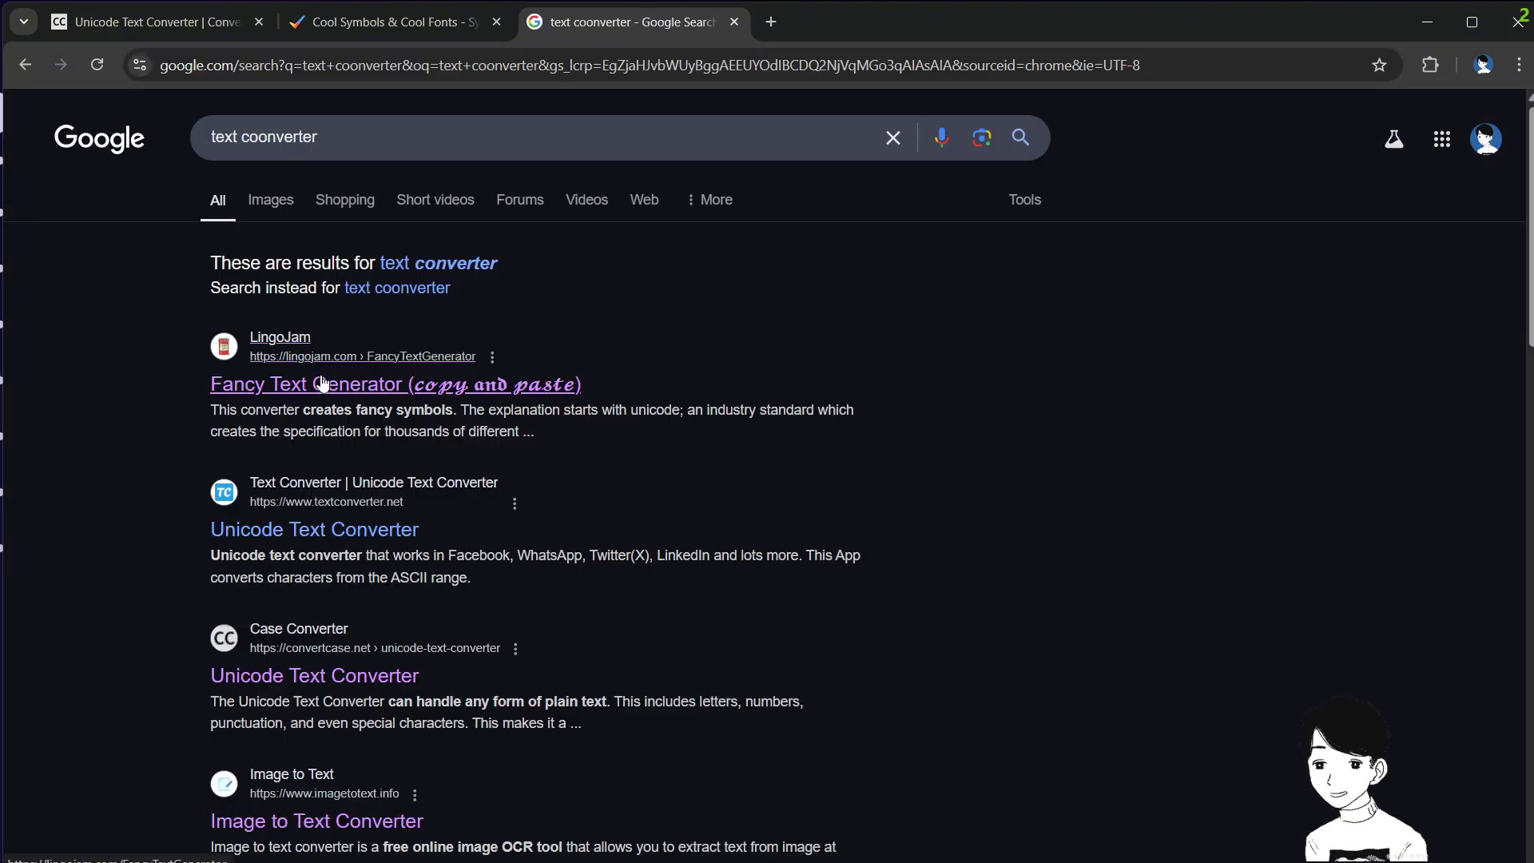
{"action": "left_click", "coordinate": [437, 399]}
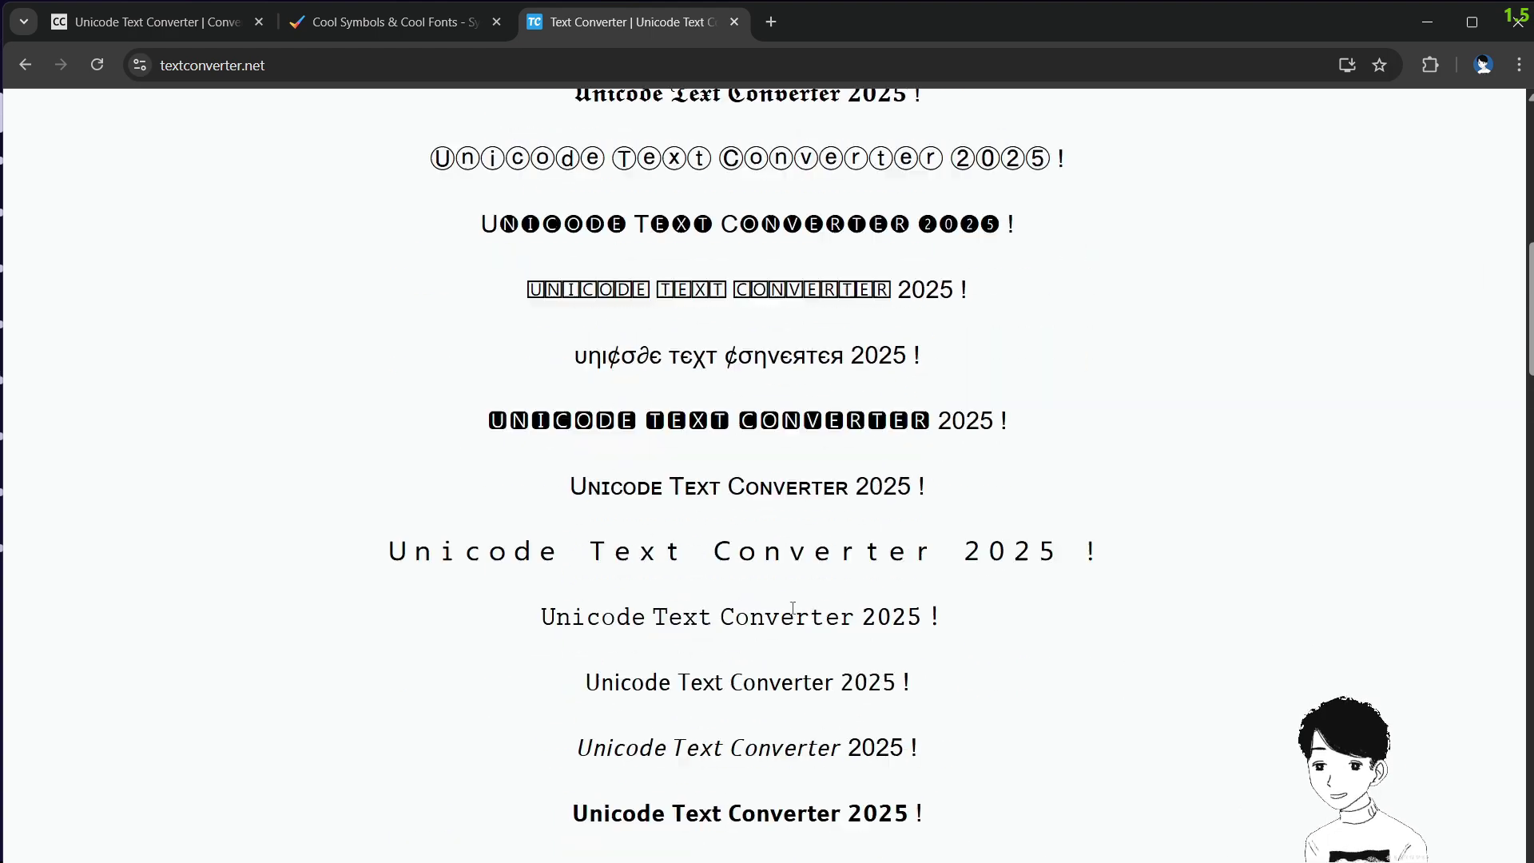
{"action": "left_click", "coordinate": [734, 22]}
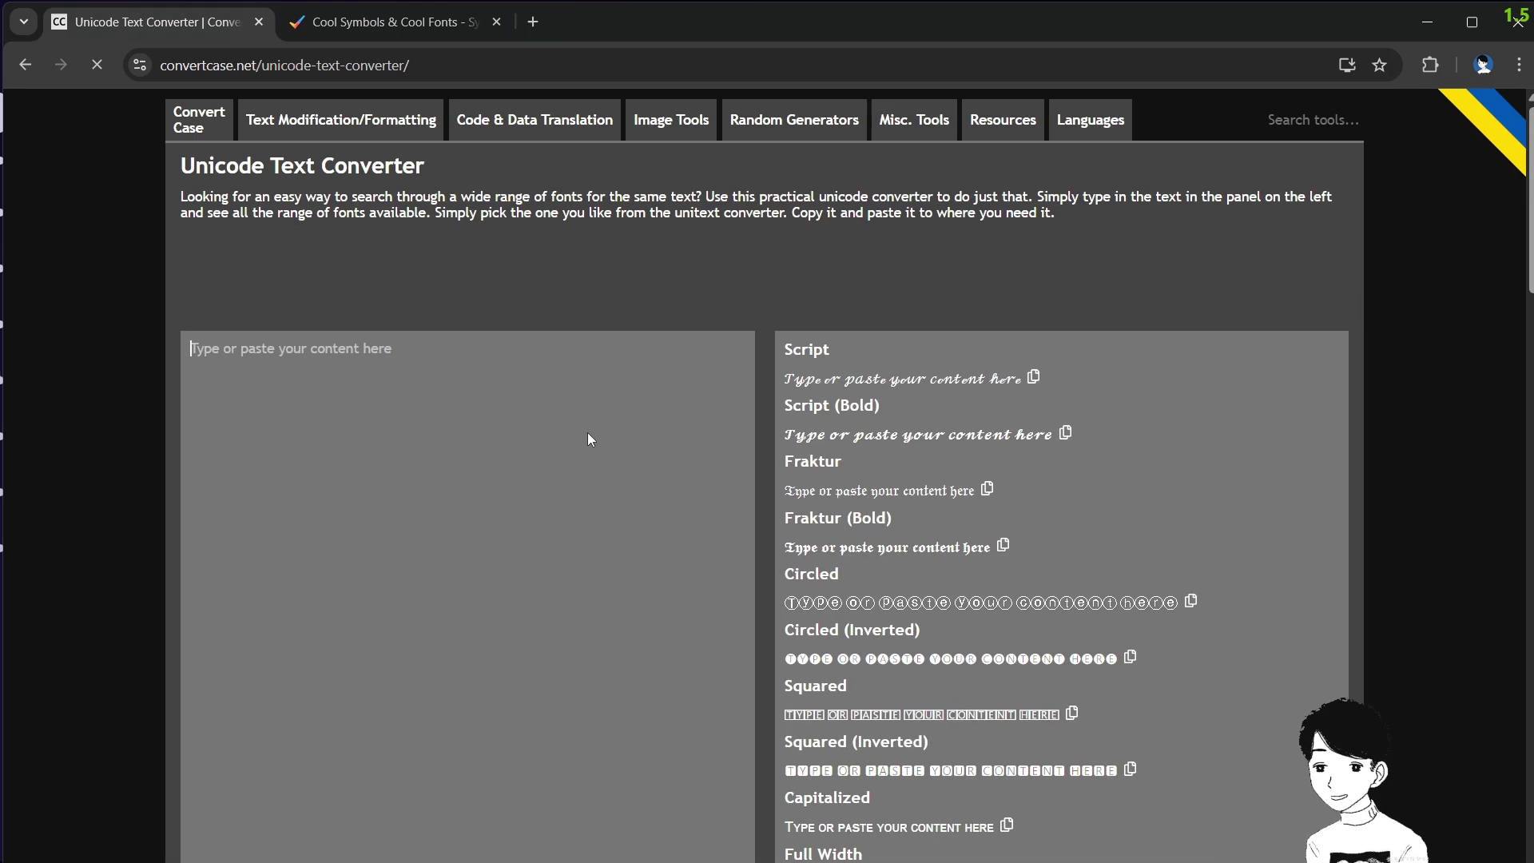
Convert the word Information in the Unicode Text Converter and copy its Sans-Serif (Bold) version
{"action": "scroll", "coordinate": [959, 480], "scroll_direction": "down", "scroll_amount": 4}
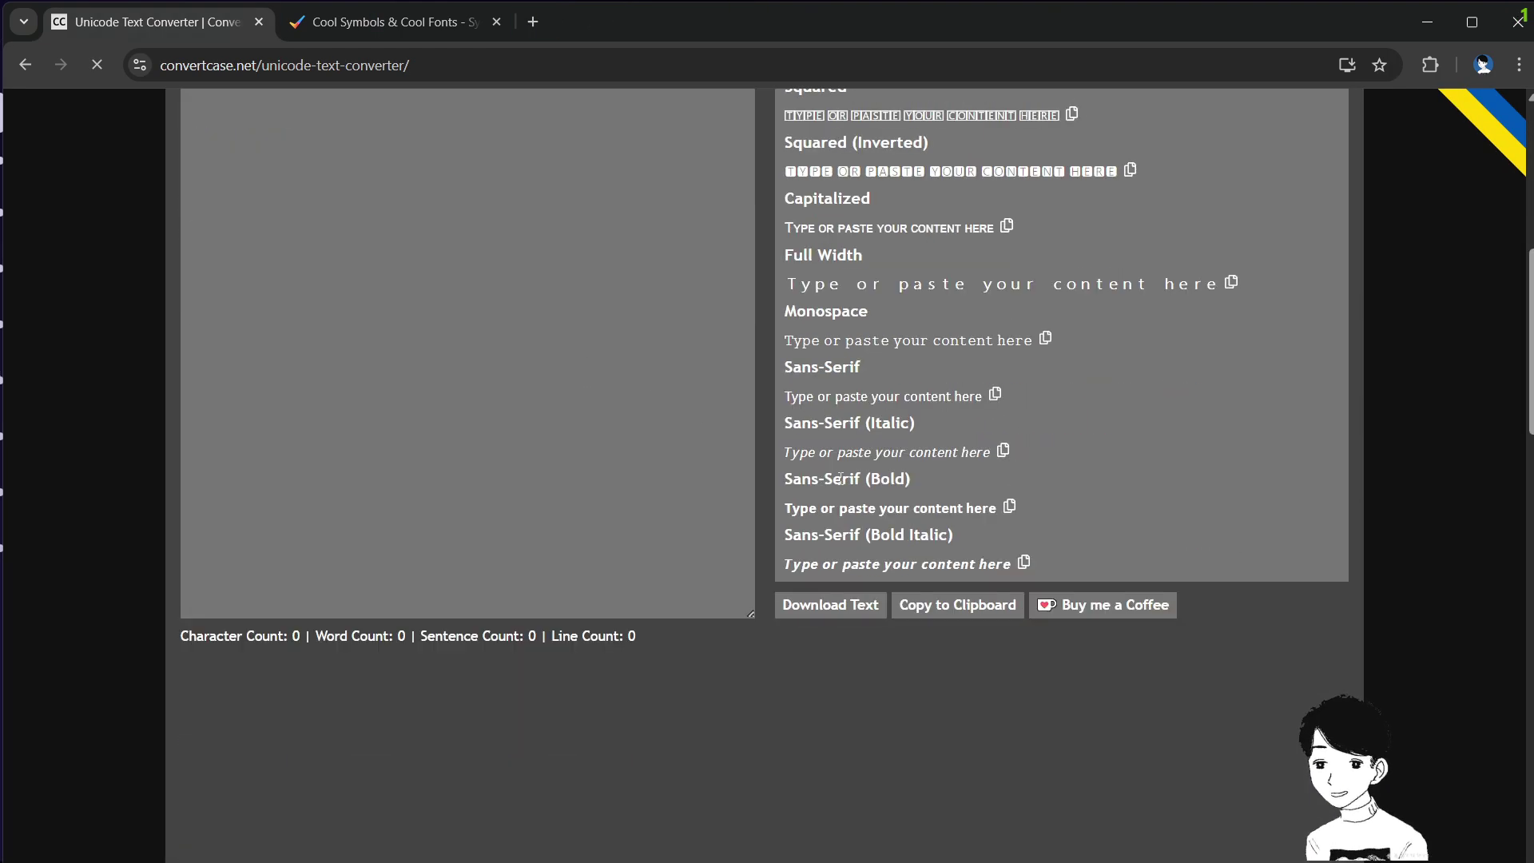
{"action": "left_click_drag", "start_coordinate": [927, 478], "coordinate": [798, 477]}
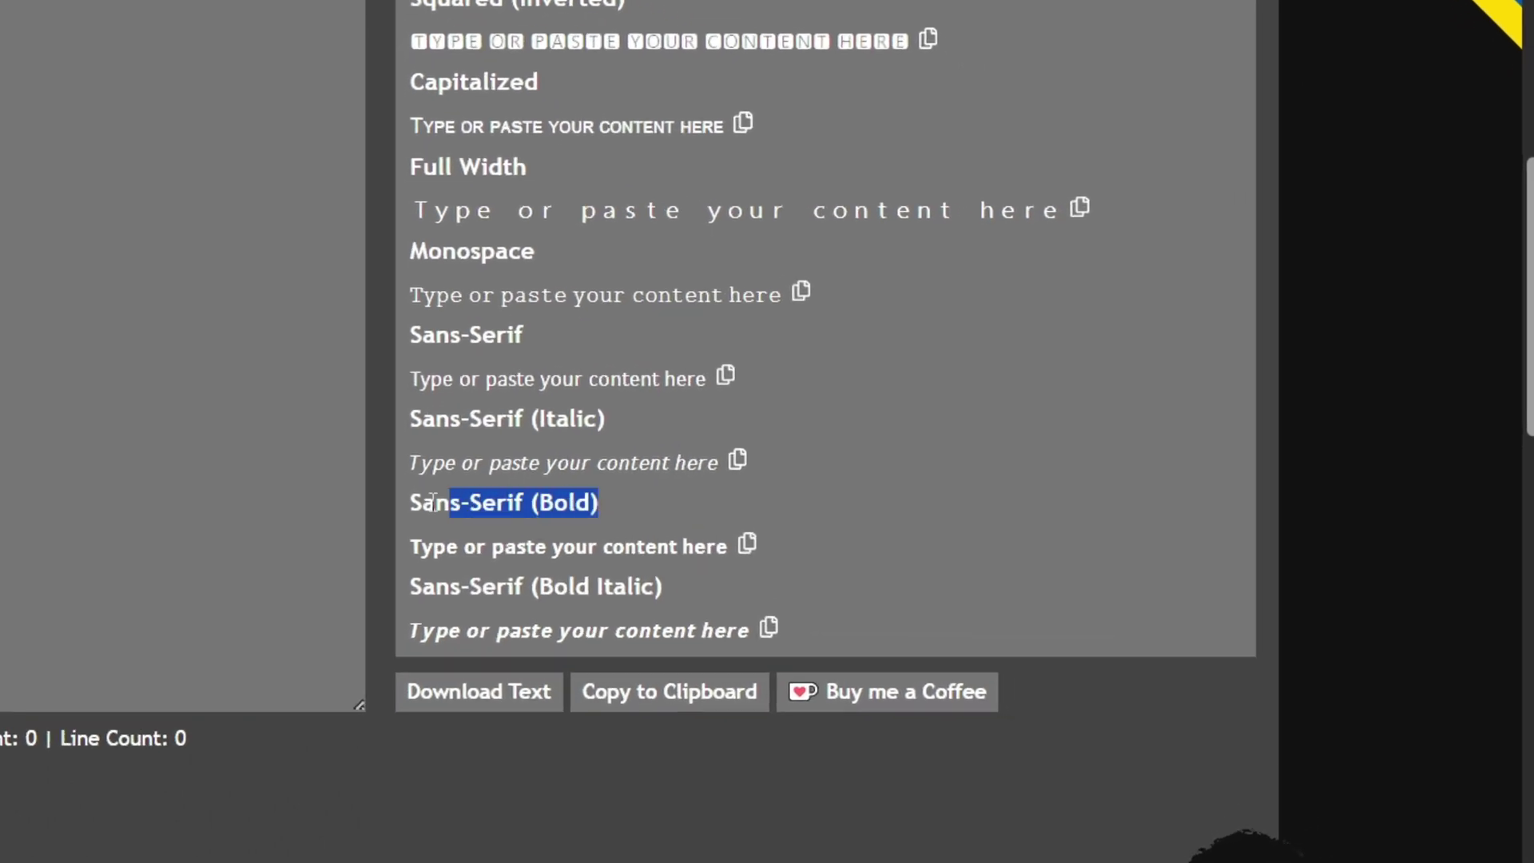
{"action": "left_click_drag", "start_coordinate": [432, 501], "coordinate": [325, 487]}
{"action": "scroll", "coordinate": [325, 486], "scroll_direction": "up", "scroll_amount": 5}
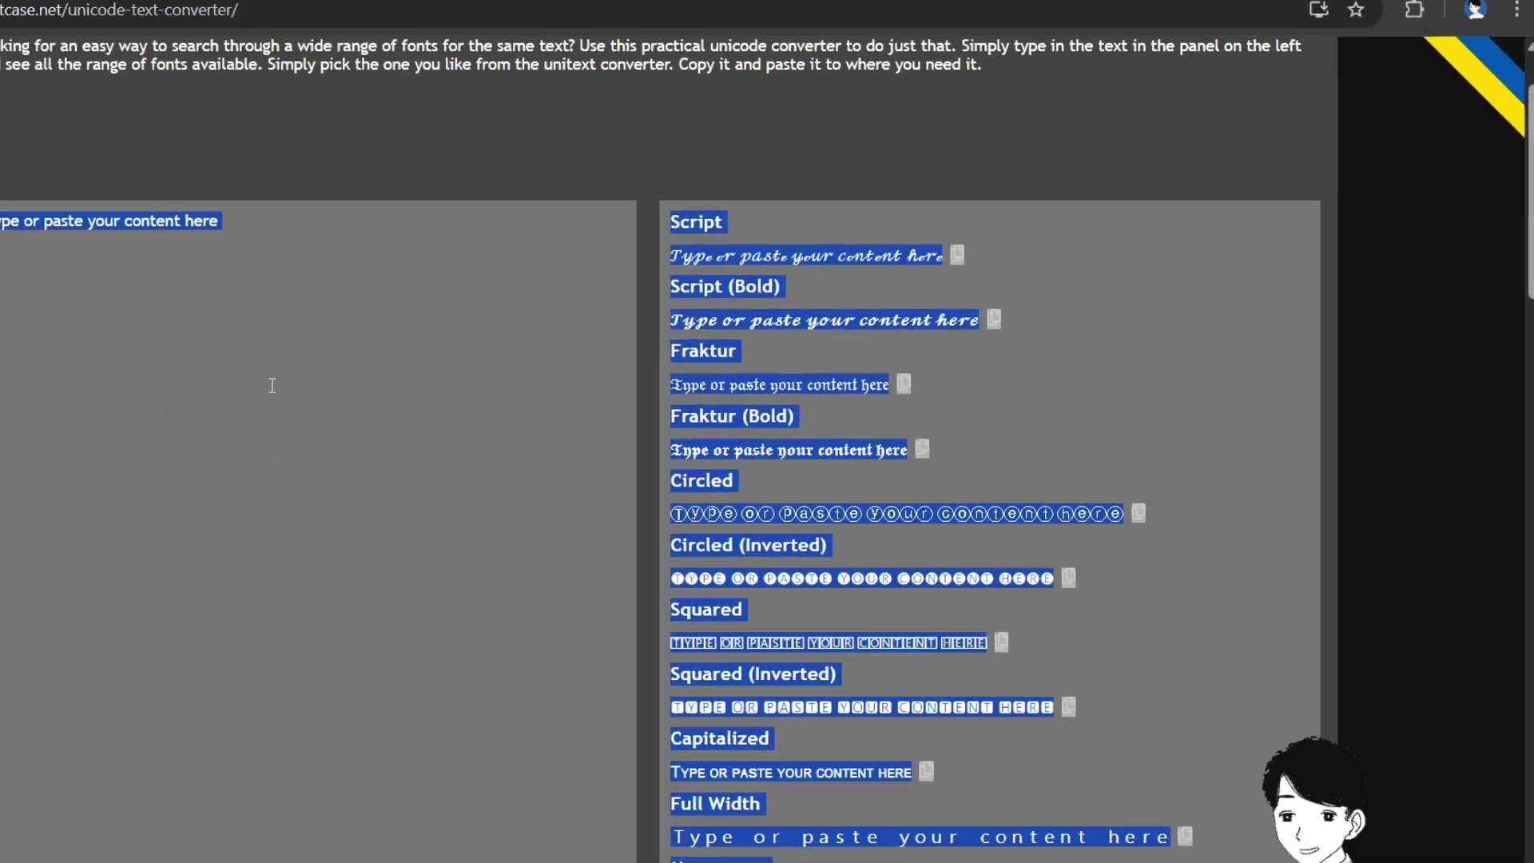
{"action": "left_click", "coordinate": [435, 312]}
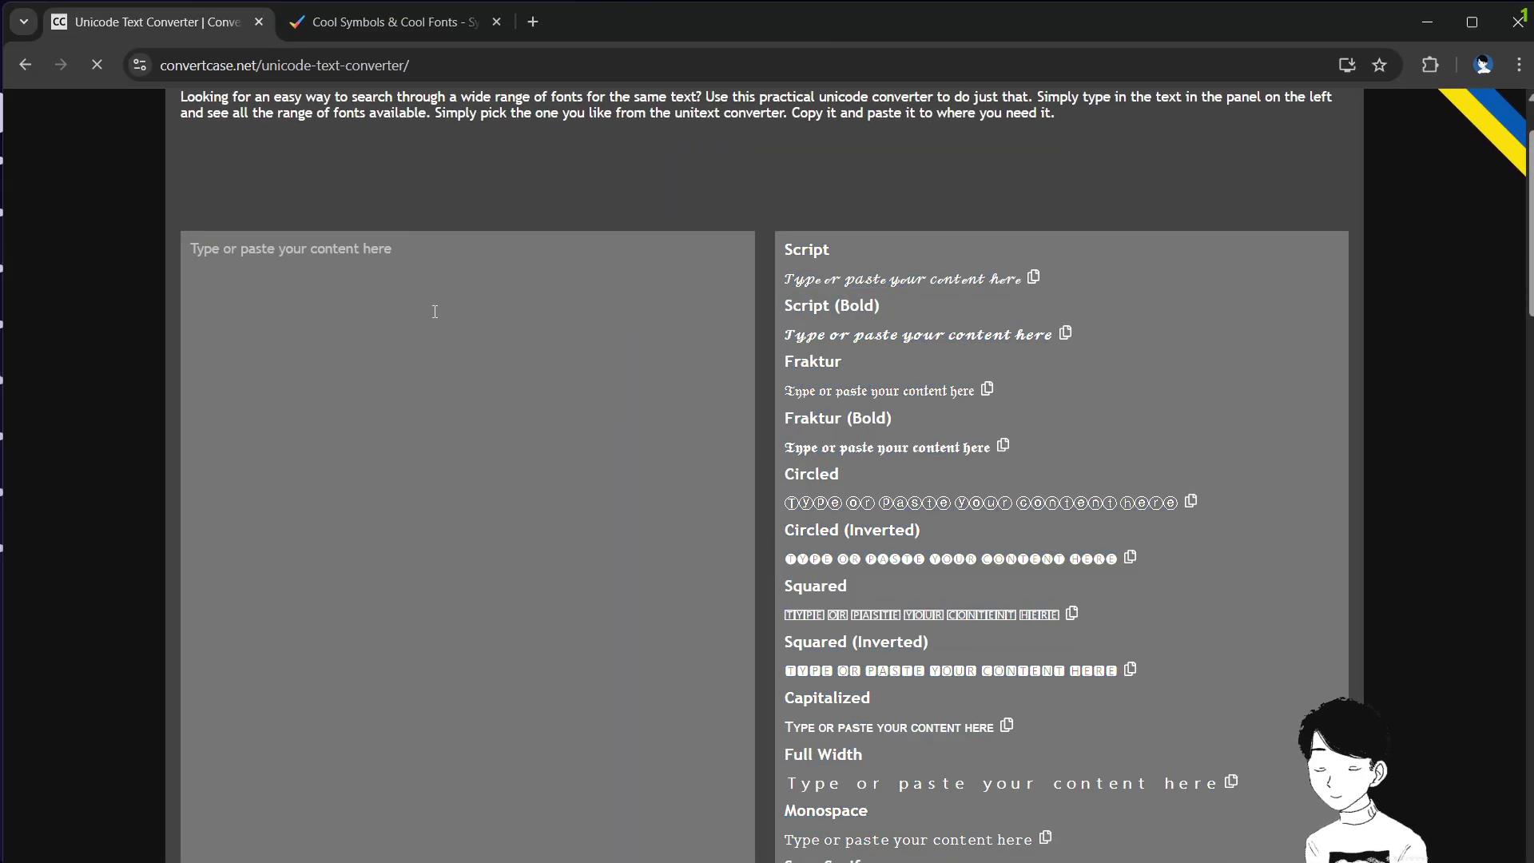
{"action": "type", "text": "Information"}
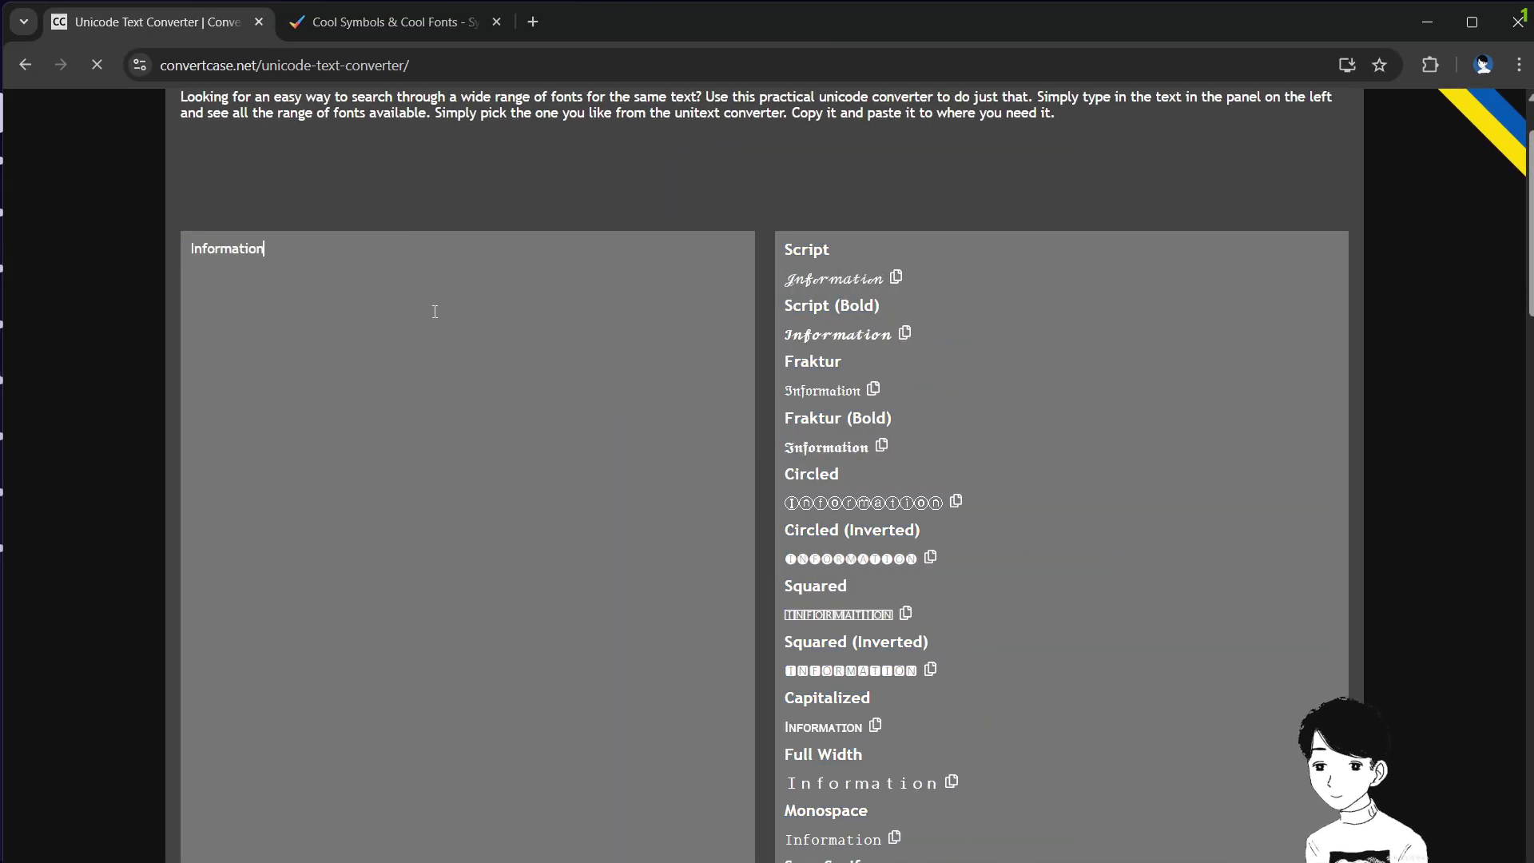
{"action": "scroll", "coordinate": [870, 506], "scroll_direction": "down", "scroll_amount": 7}
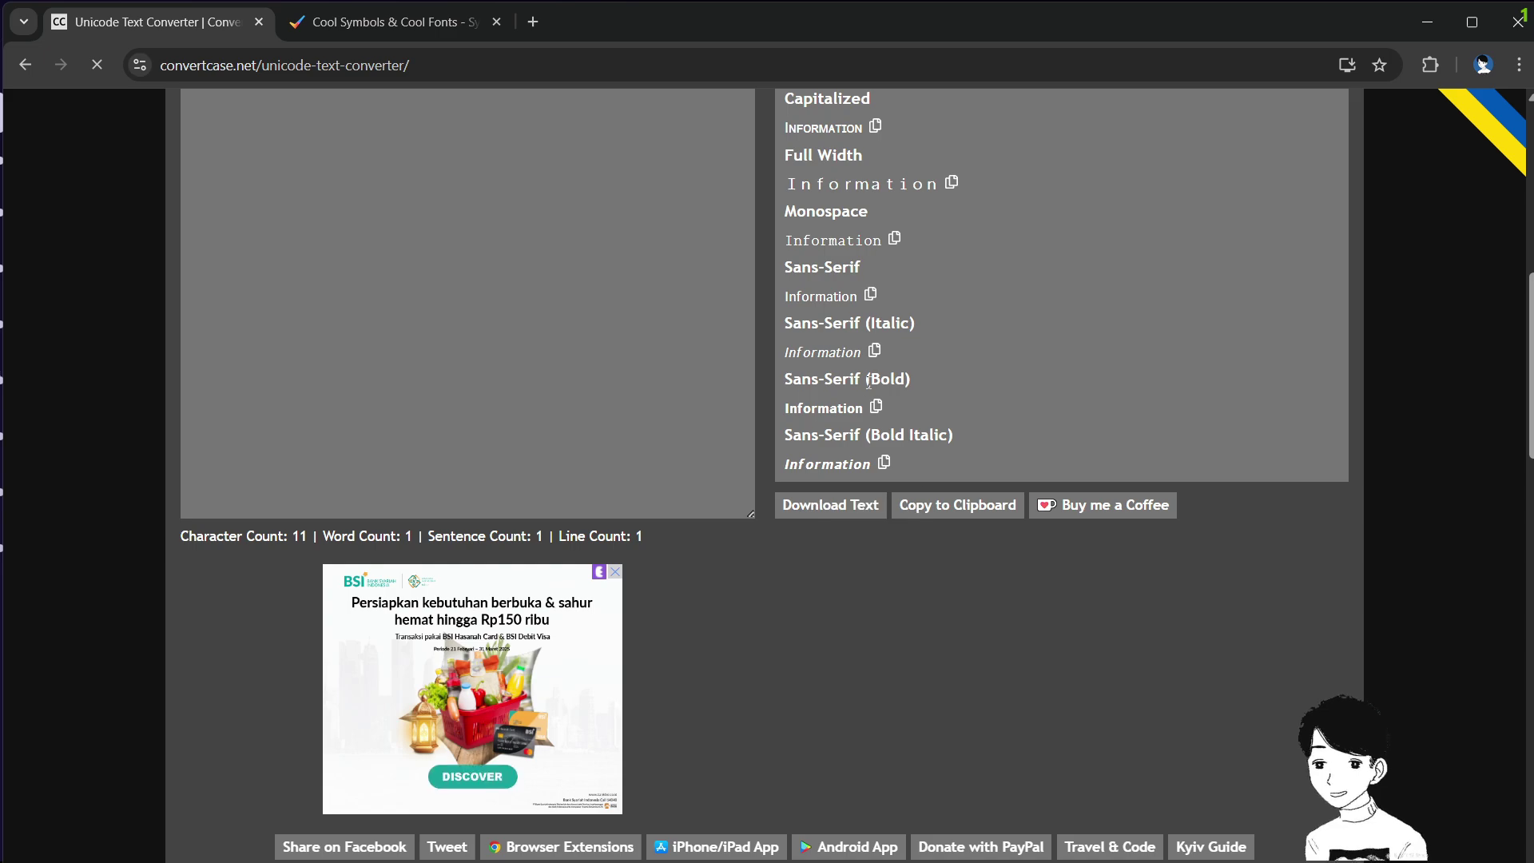
{"action": "scroll", "coordinate": [869, 382], "scroll_direction": "up", "scroll_amount": 1}
{"action": "left_click", "coordinate": [872, 510]}
Switch to Discord, replace the Information category's name with the copied bold text, and save it
{"action": "key", "text": "alt+Tab"}
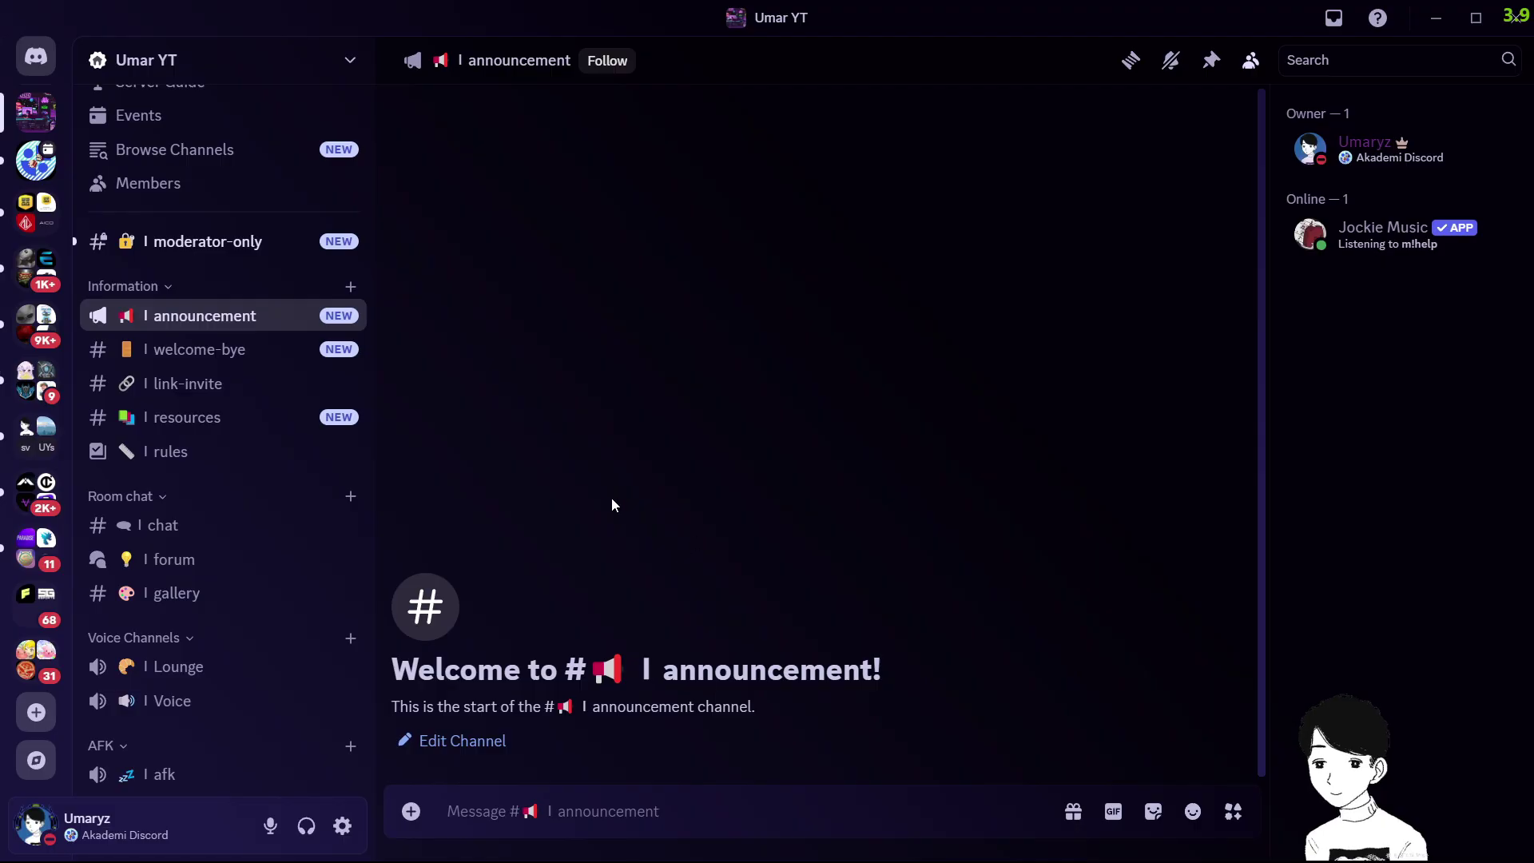
{"action": "right_click", "coordinate": [194, 288]}
{"action": "left_click", "coordinate": [292, 551]}
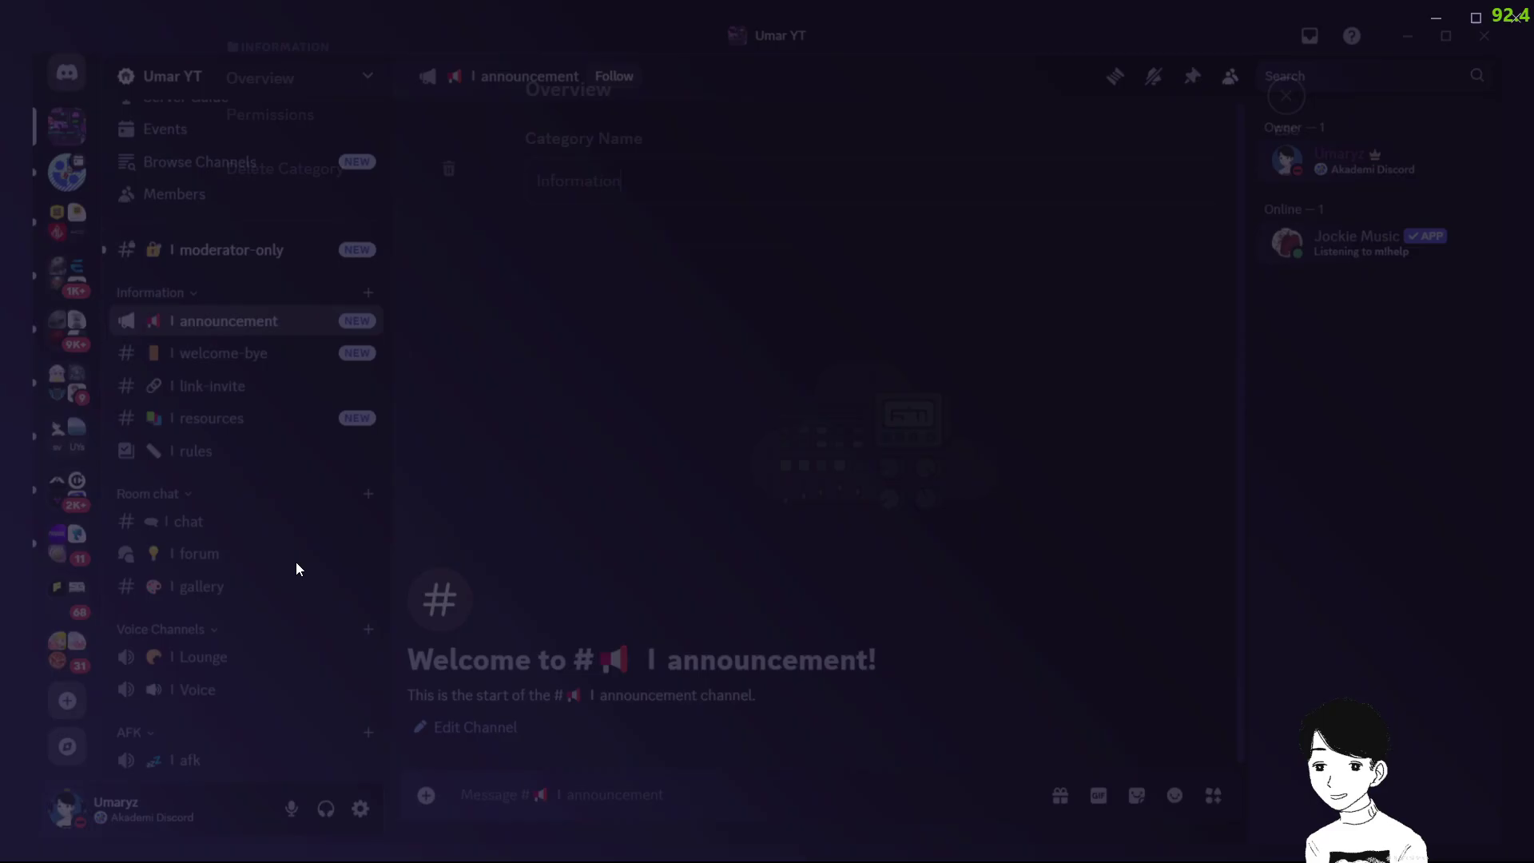
{"action": "key", "text": "ctrl+a"}
{"action": "key", "text": "ctrl+v"}
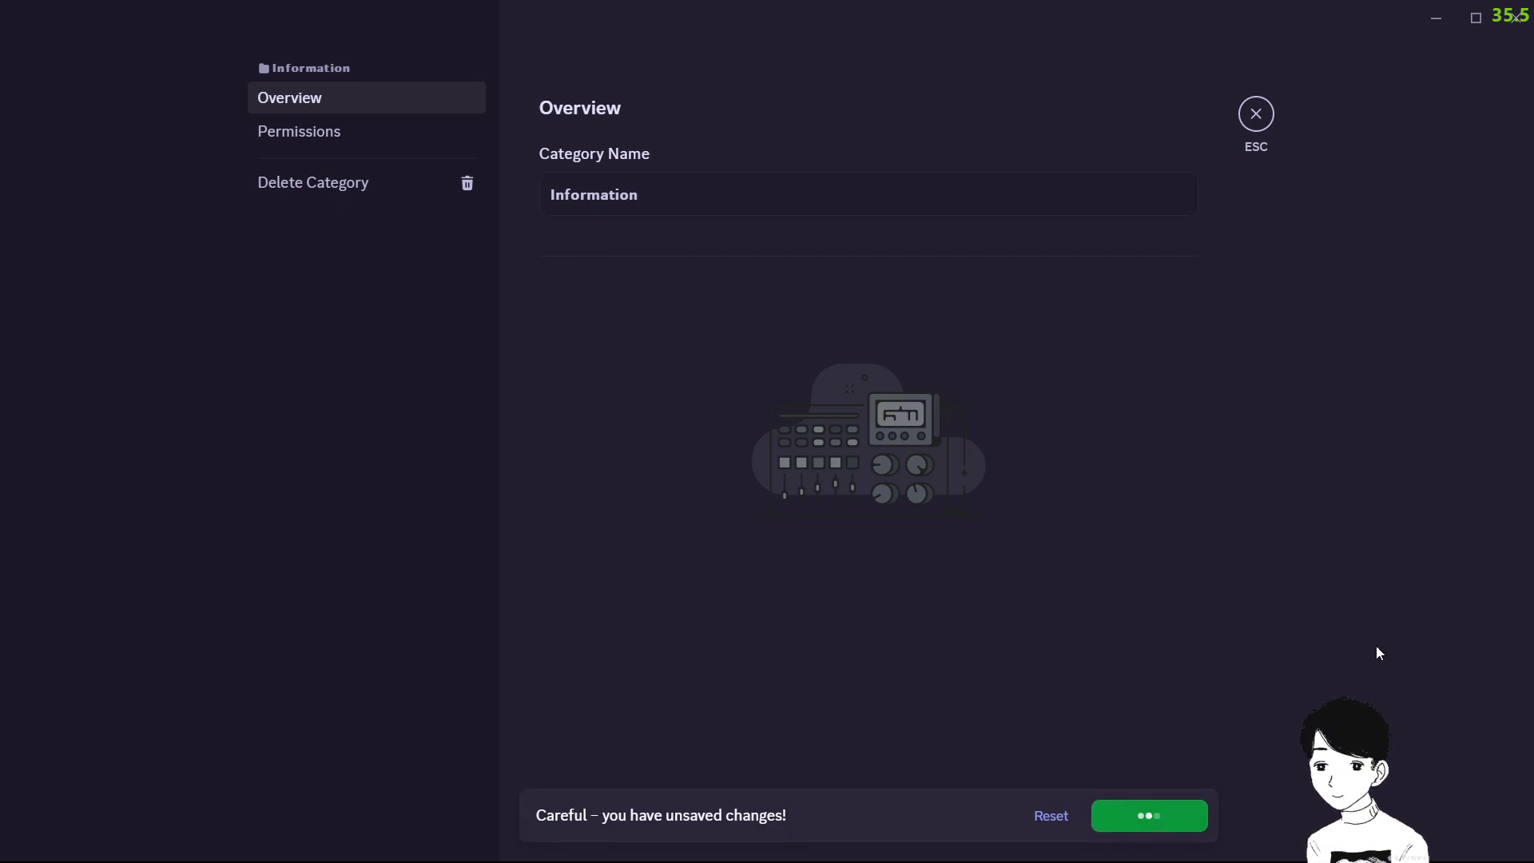
{"action": "key", "text": "Escape"}
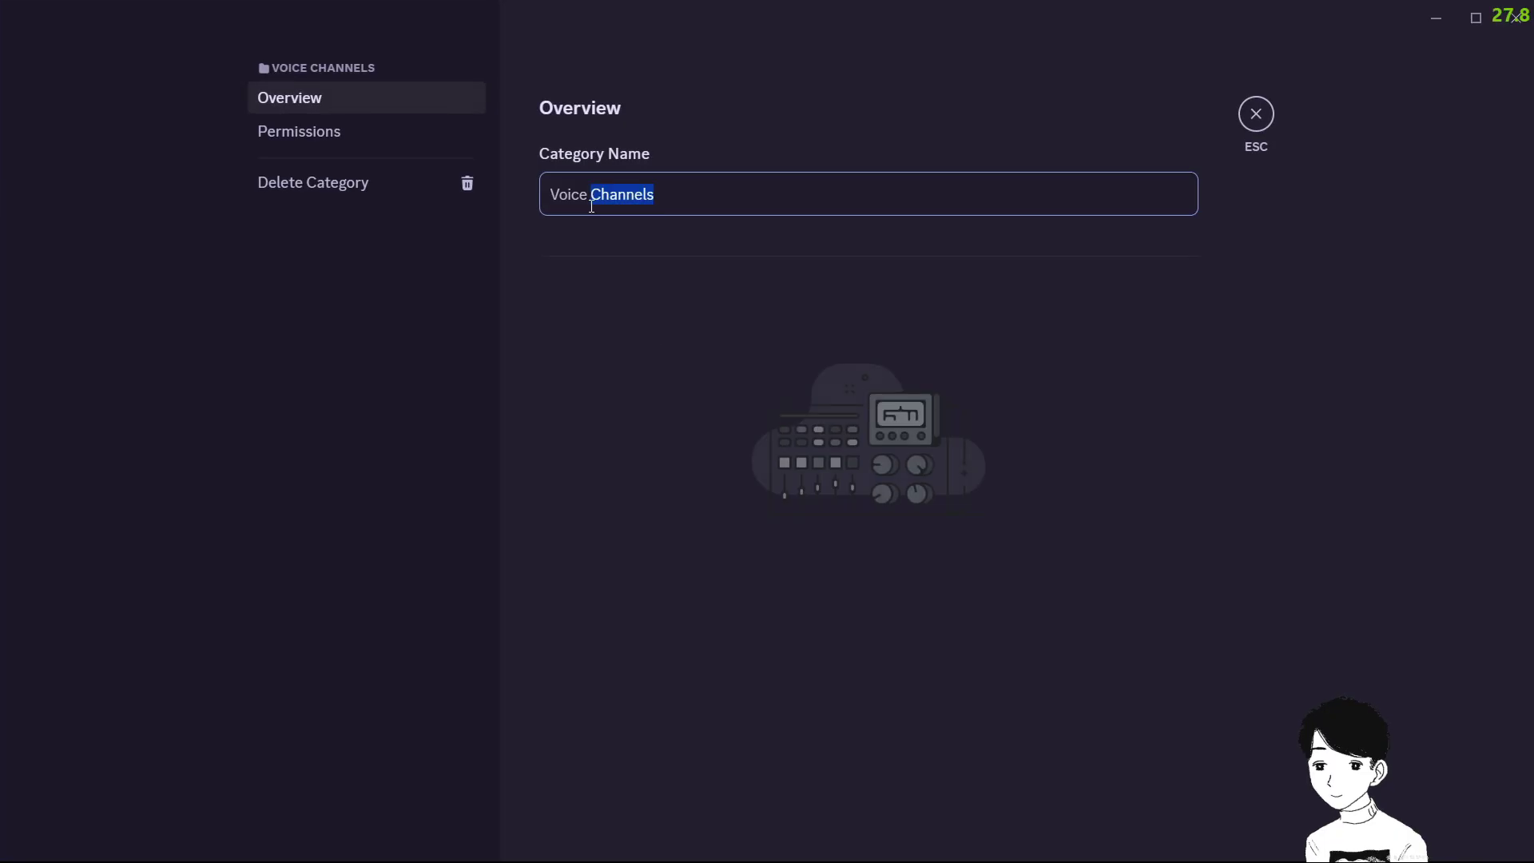
Rename the Voice Channels category as Room voice in the bold Unicode font
{"action": "type", "text": "Roo"}
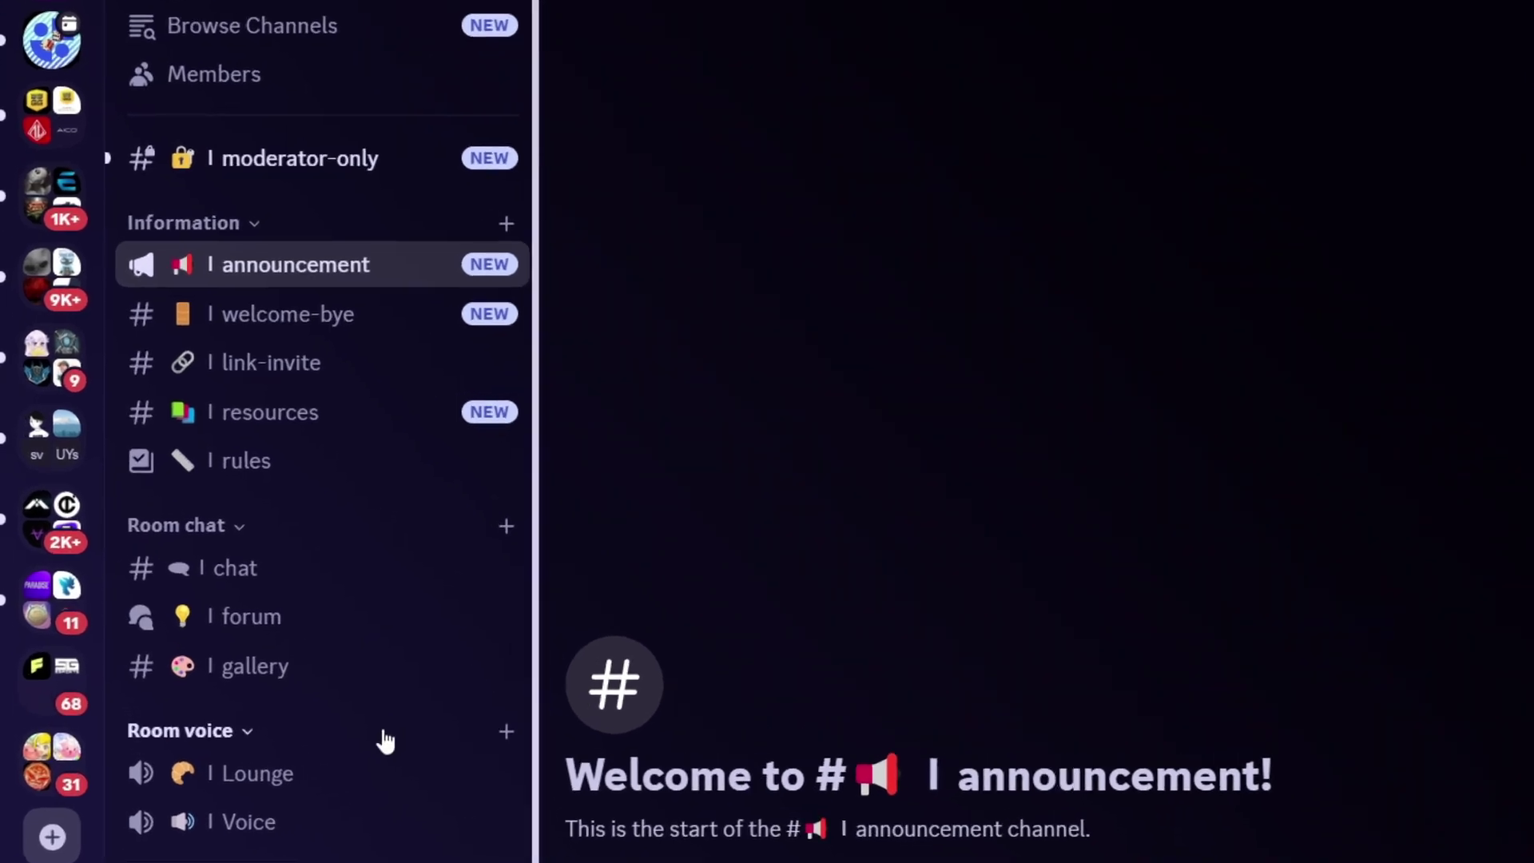
Look through the moderator-only, announcement, welcome-bye and link-invite channels
{"action": "left_click", "coordinate": [329, 159]}
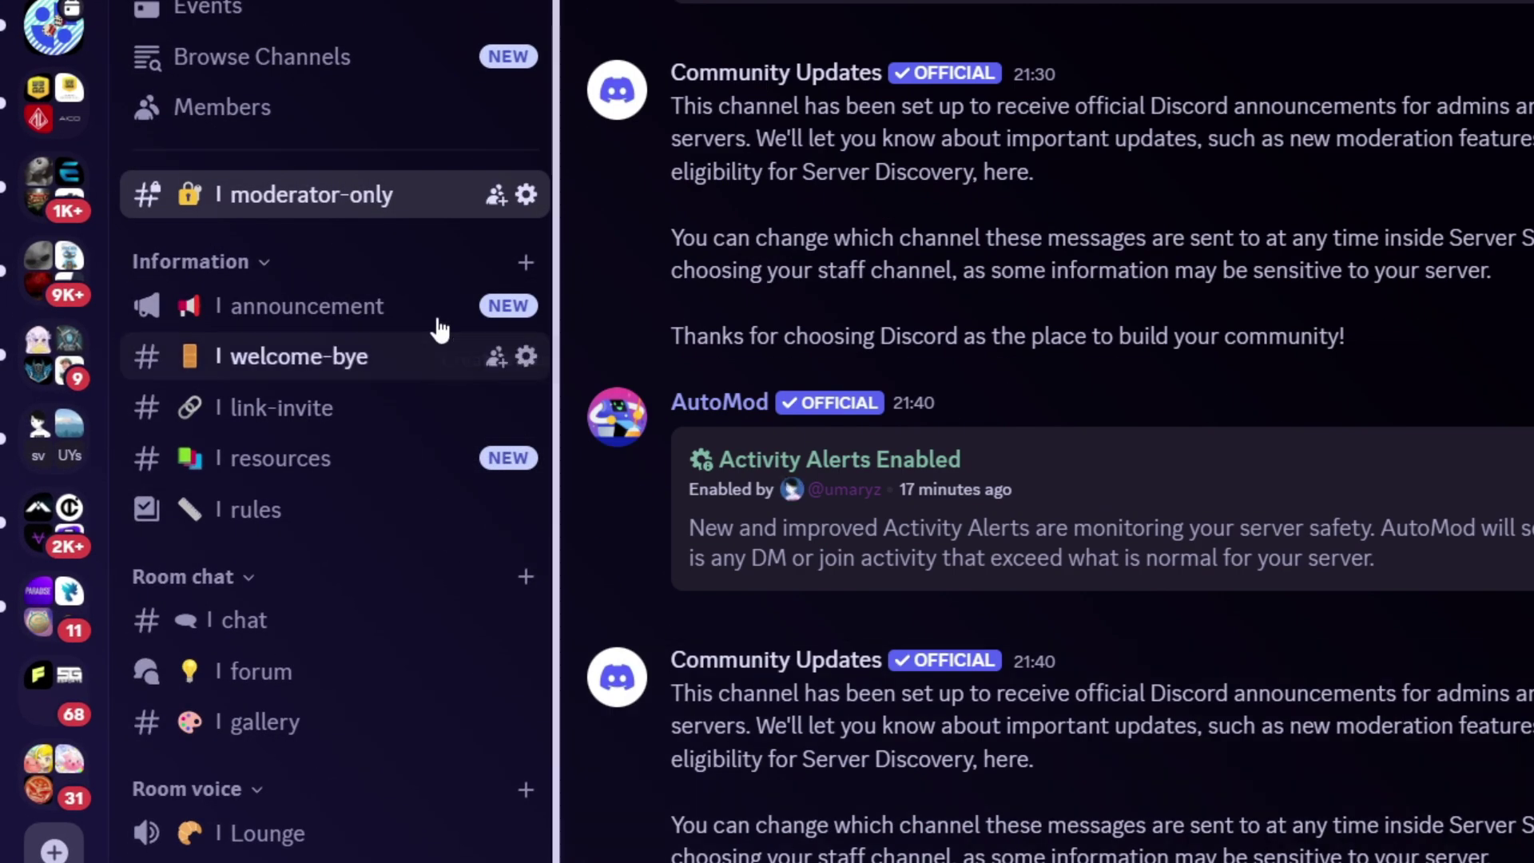
{"action": "left_click", "coordinate": [367, 306]}
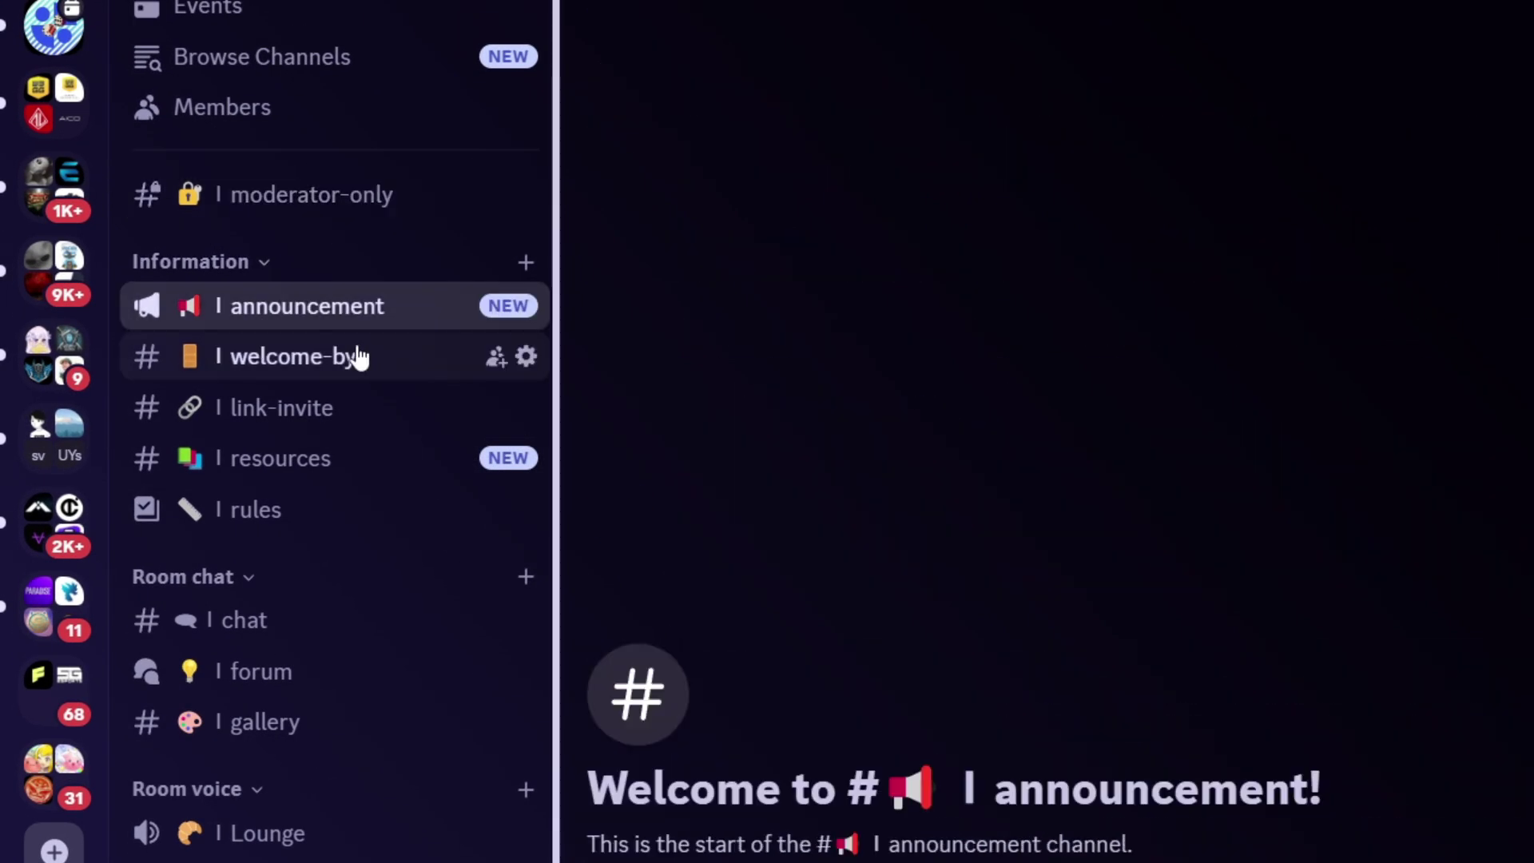
{"action": "left_click", "coordinate": [359, 356]}
{"action": "left_click", "coordinate": [357, 409]}
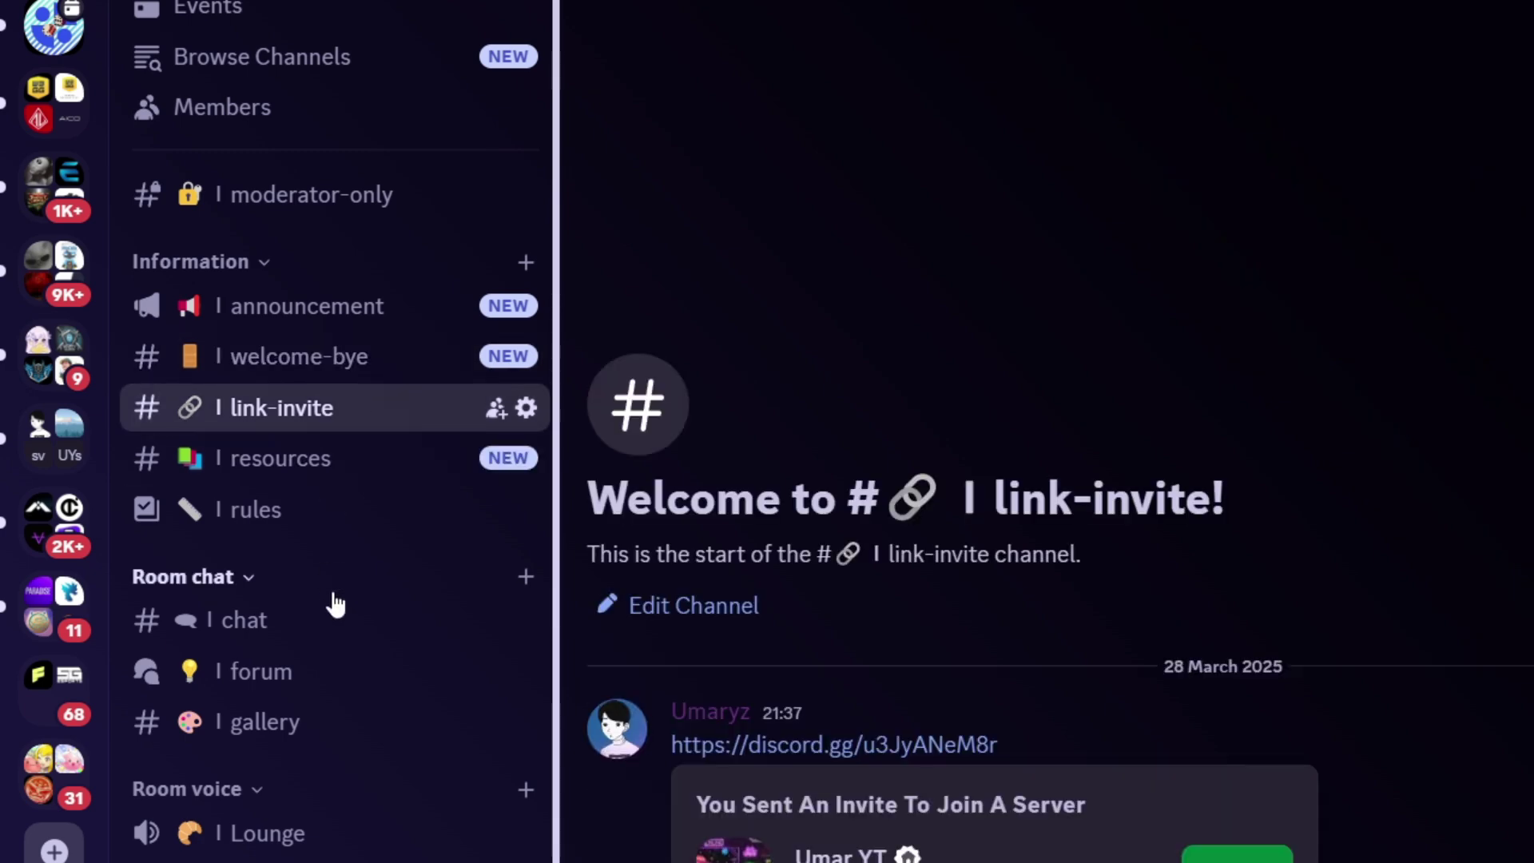
Create a Stage channel named stage in the Room voice category
{"action": "scroll", "coordinate": [335, 605], "scroll_direction": "down", "scroll_amount": 1}
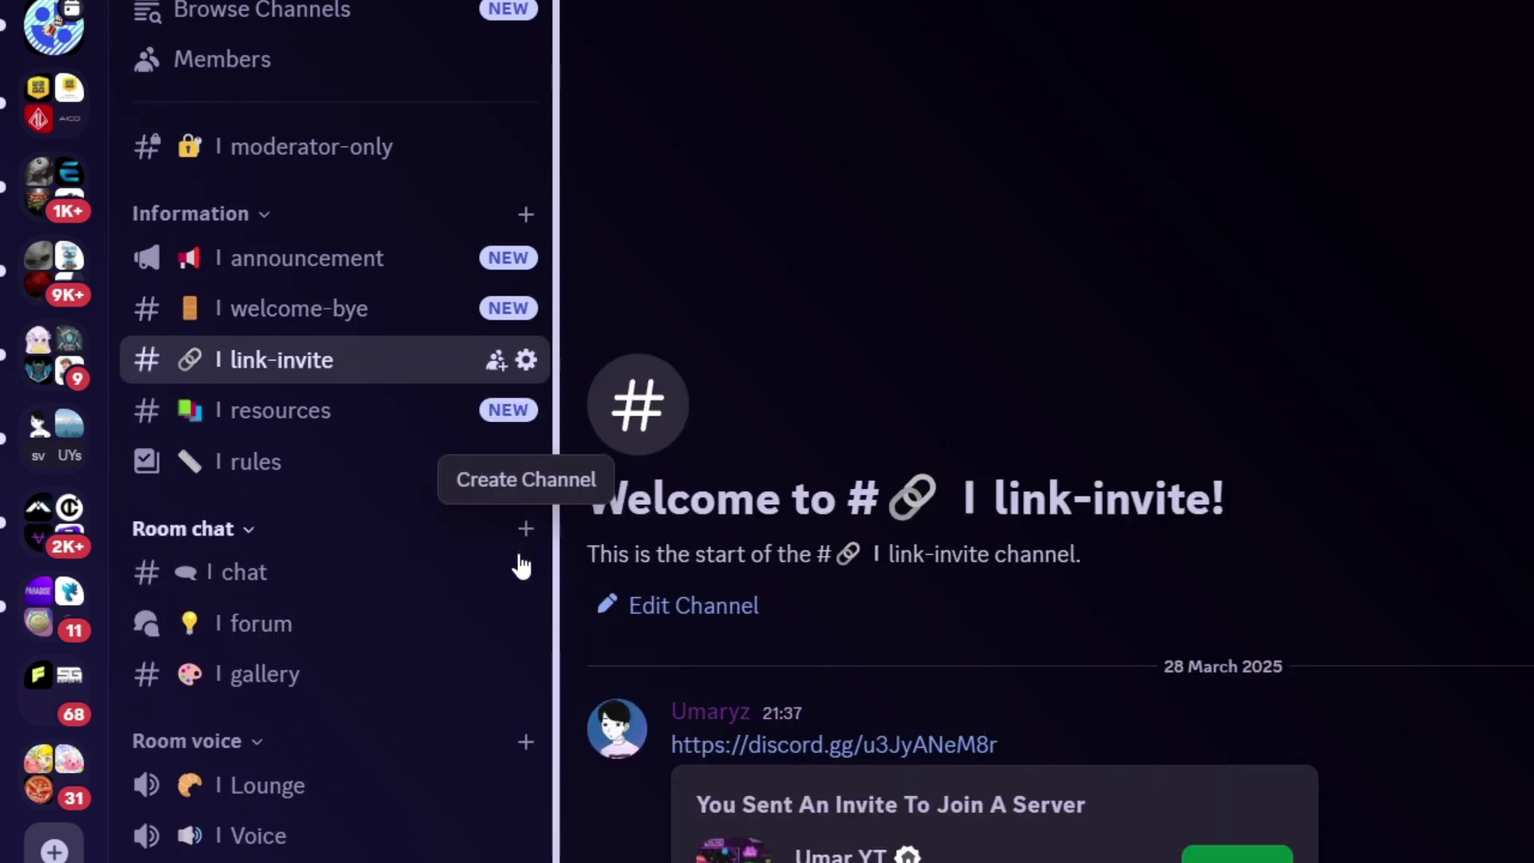
{"action": "left_click", "coordinate": [526, 742]}
{"action": "left_click", "coordinate": [1119, 537]}
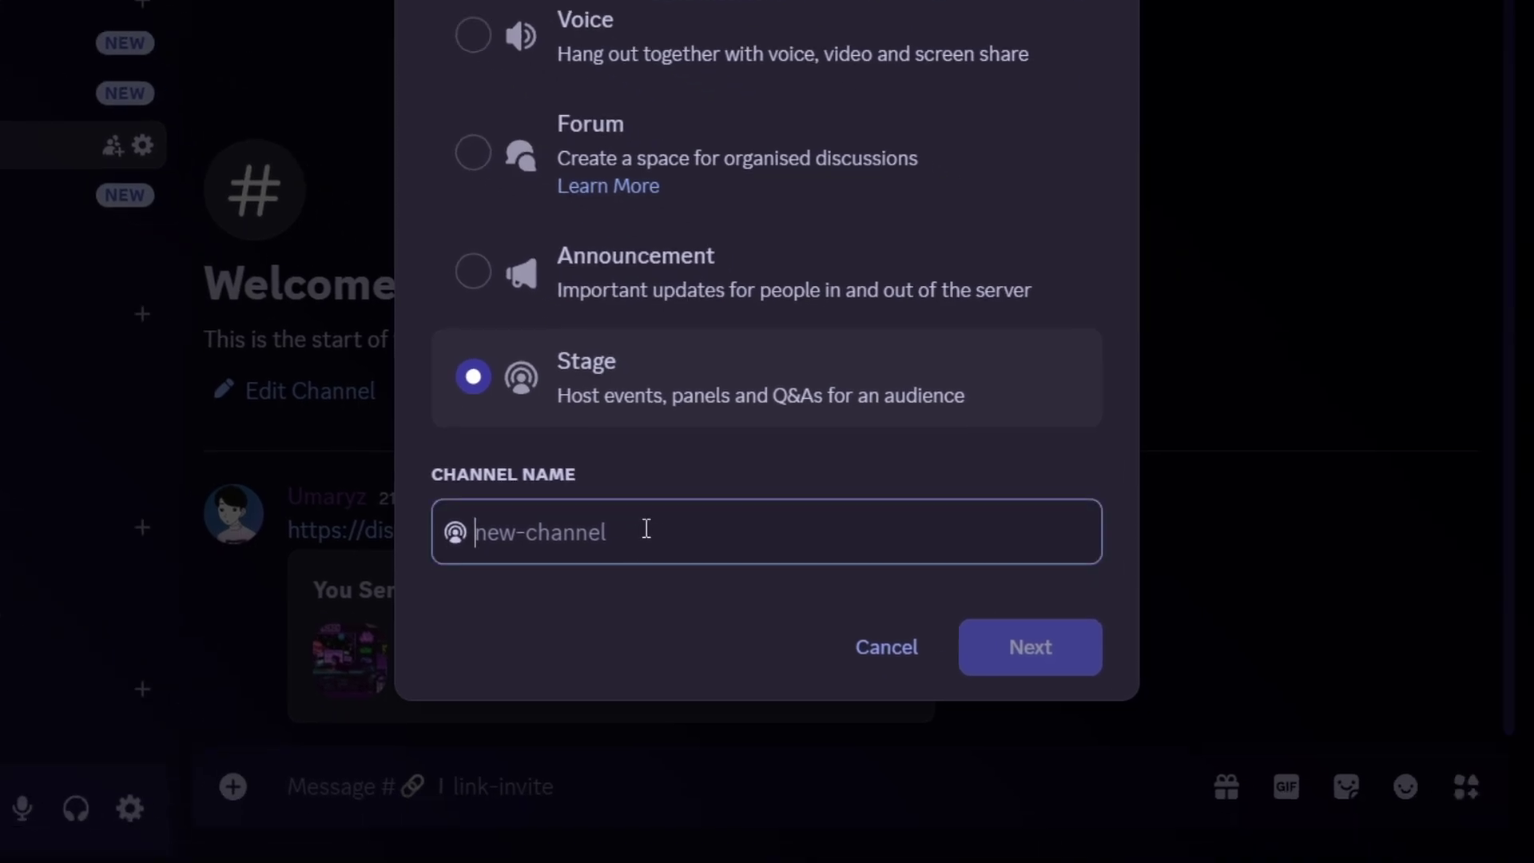
{"action": "type", "text": "stage"}
{"action": "left_click", "coordinate": [1148, 713]}
{"action": "left_click", "coordinate": [955, 657]}
Prefix the stage channel's name with a microphone emoji and the I separator, and save it
{"action": "right_click", "coordinate": [160, 701]}
{"action": "left_click", "coordinate": [231, 670]}
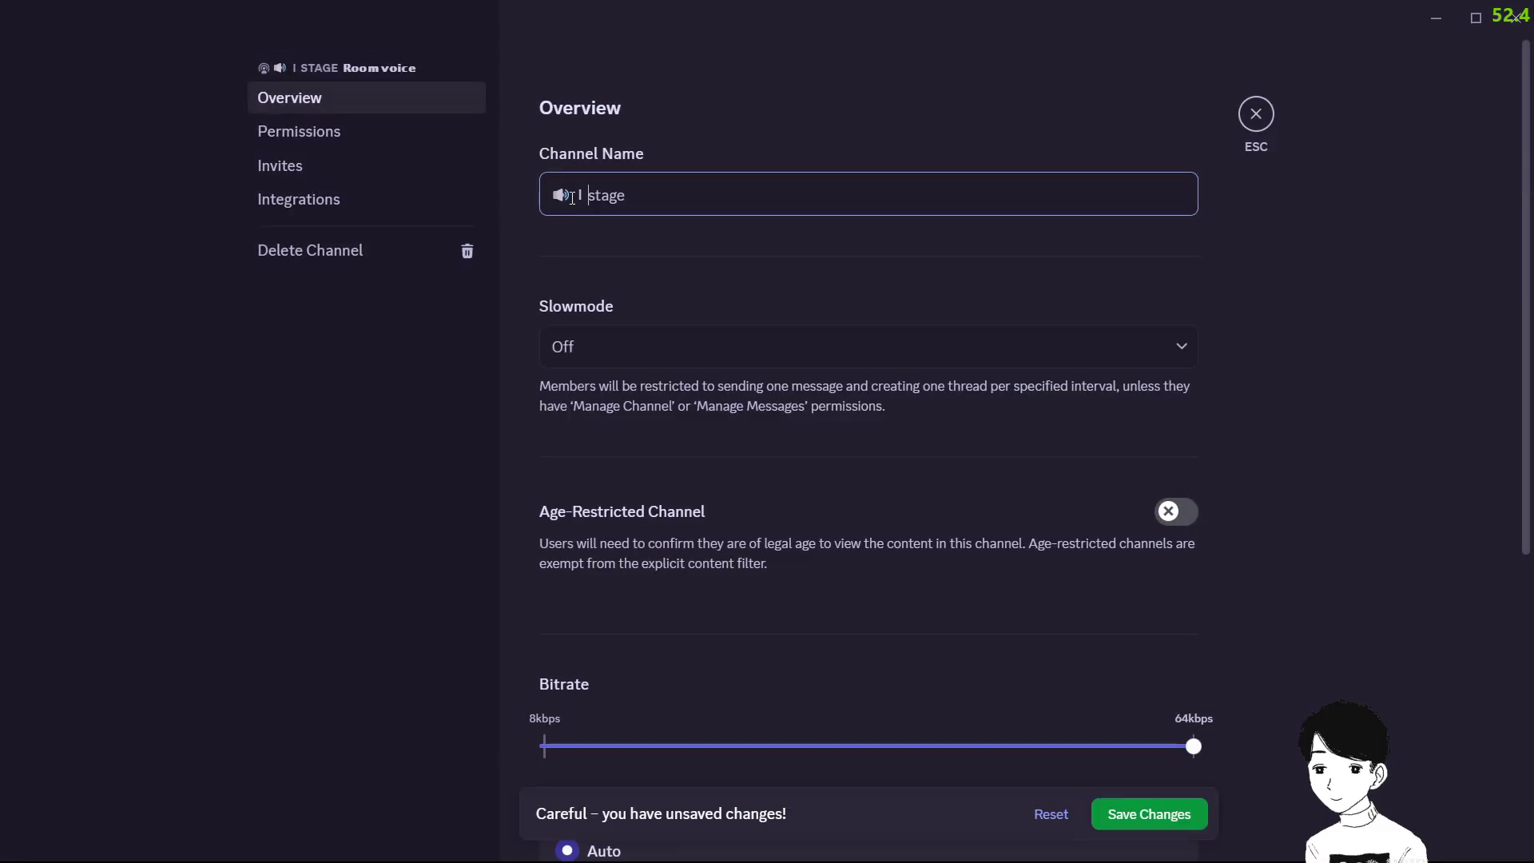
{"action": "key", "text": "super+period"}
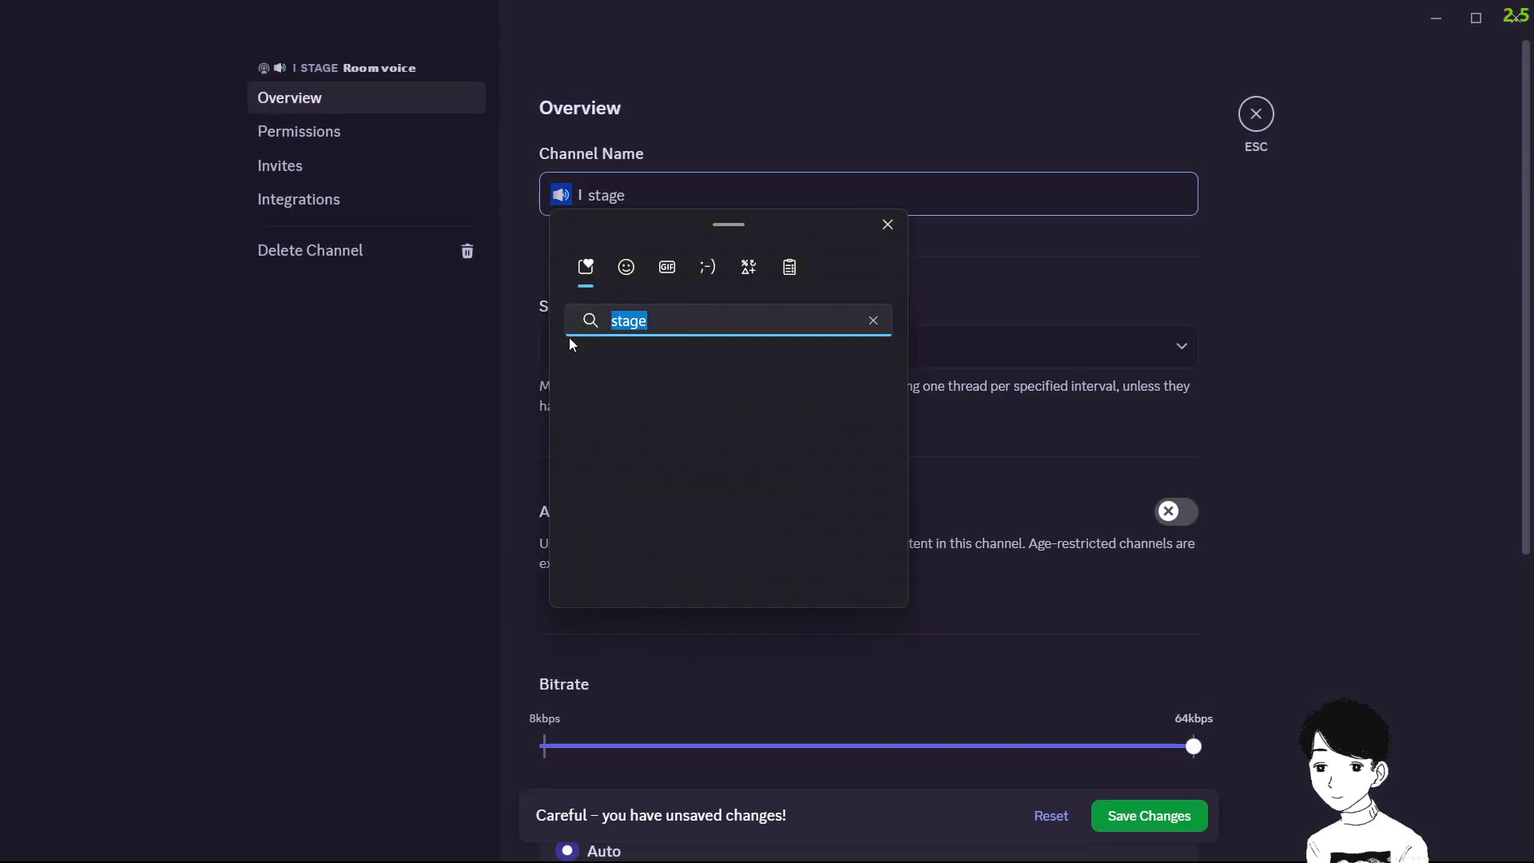
{"action": "key", "text": "Return"}
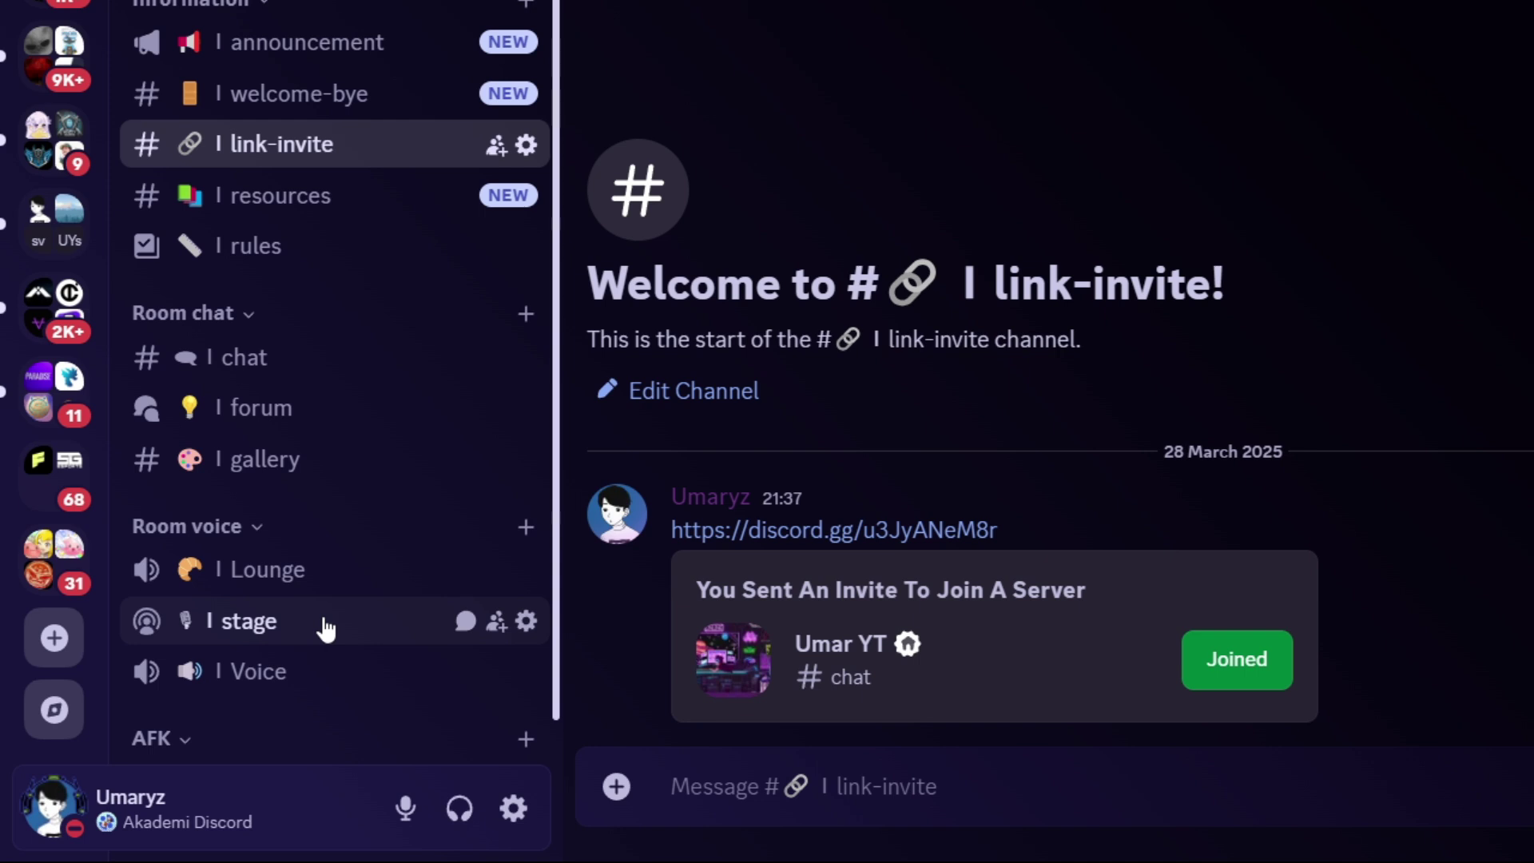
Move the stage channel below Voice in the Room voice category and review the channel list
{"action": "left_click_drag", "start_coordinate": [325, 628], "coordinate": [322, 671]}
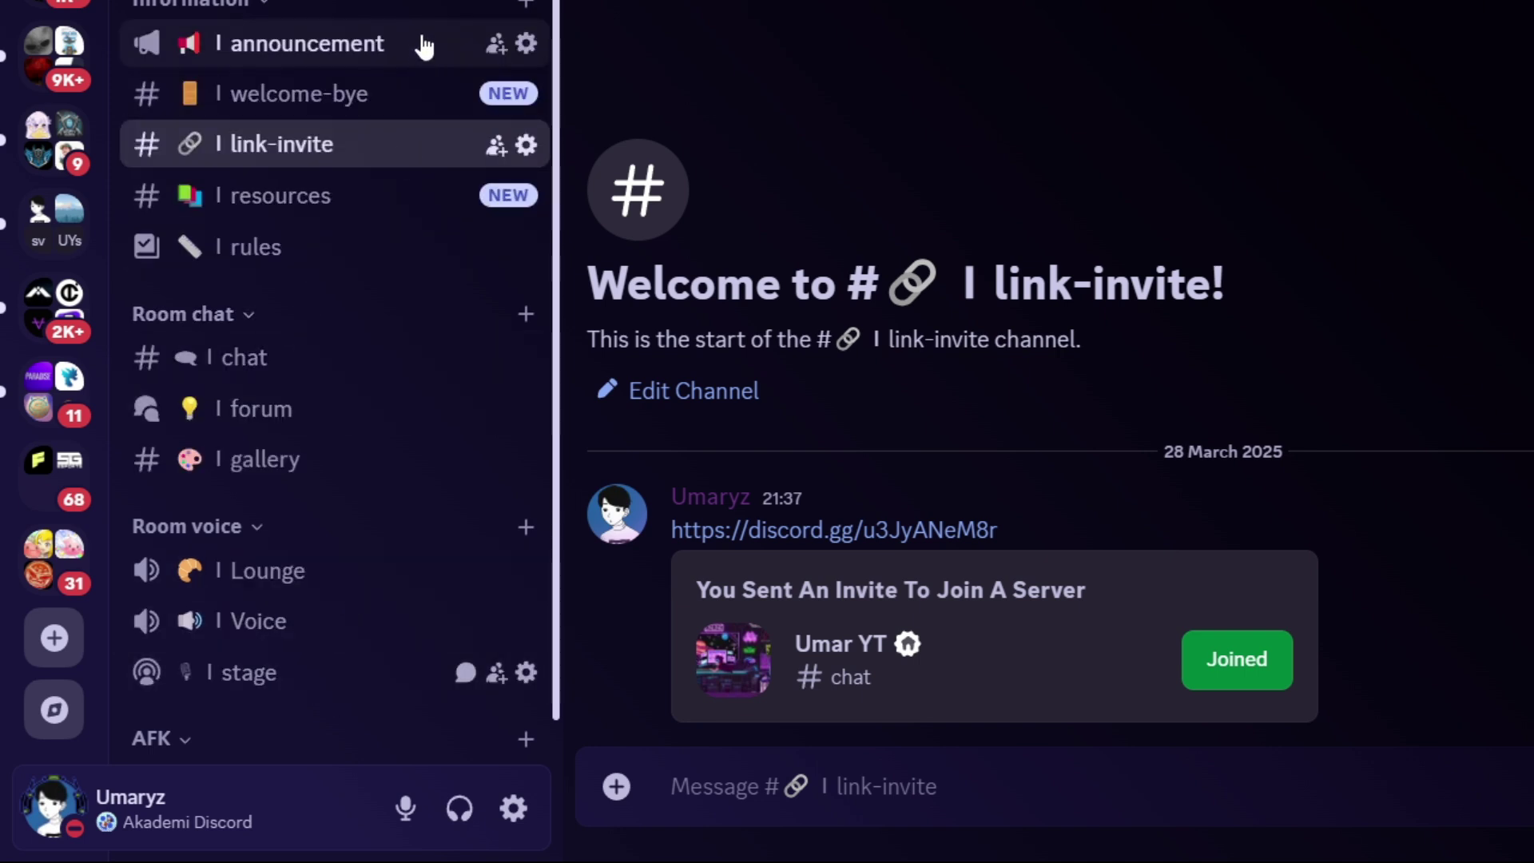
{"action": "scroll", "coordinate": [414, 520], "scroll_direction": "down", "scroll_amount": 2}
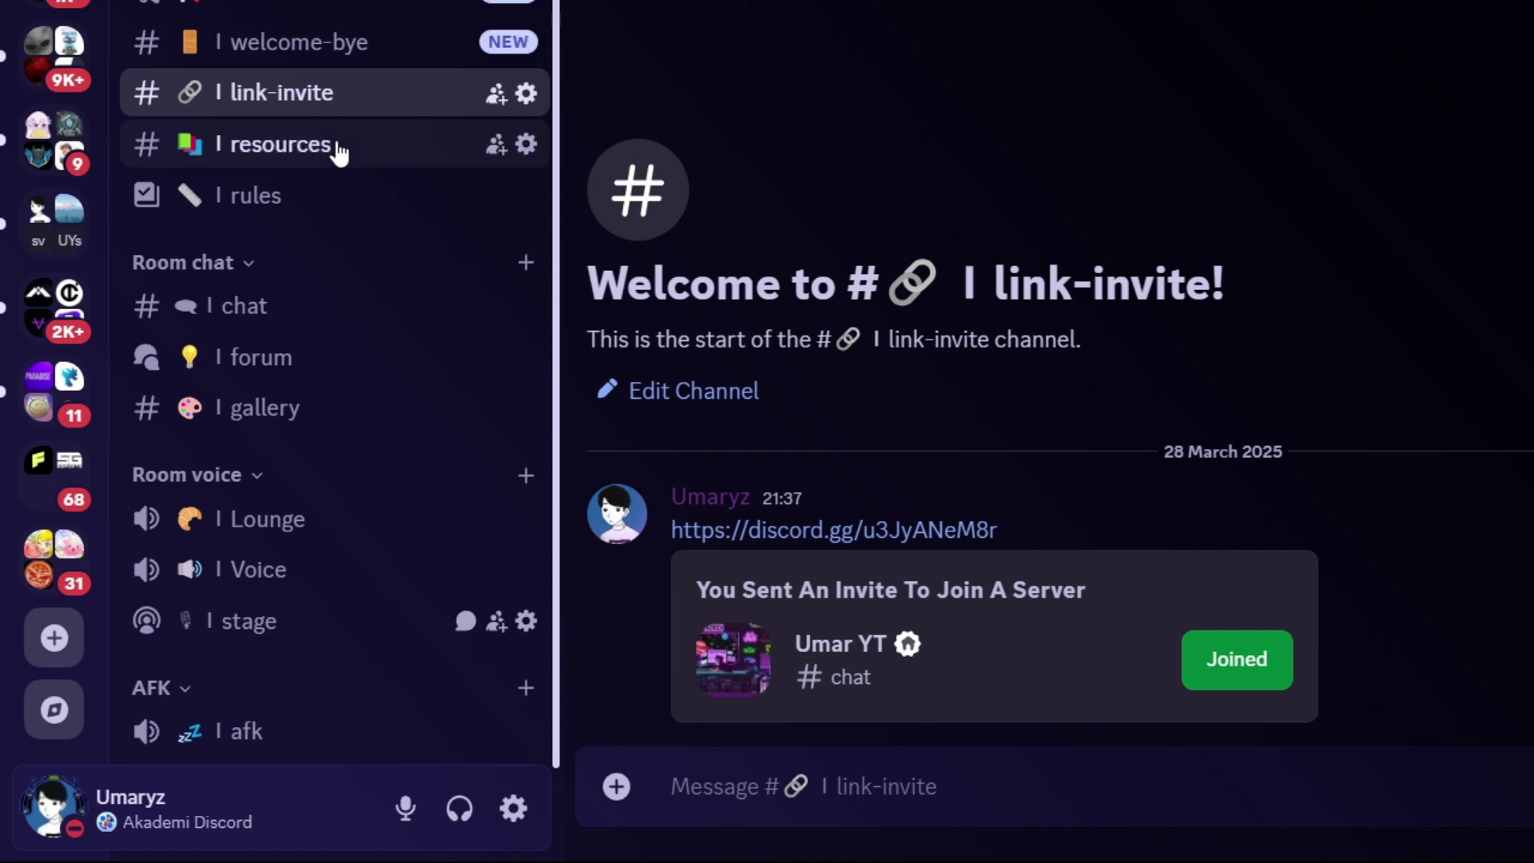
{"action": "scroll", "coordinate": [340, 170], "scroll_direction": "up", "scroll_amount": 1}
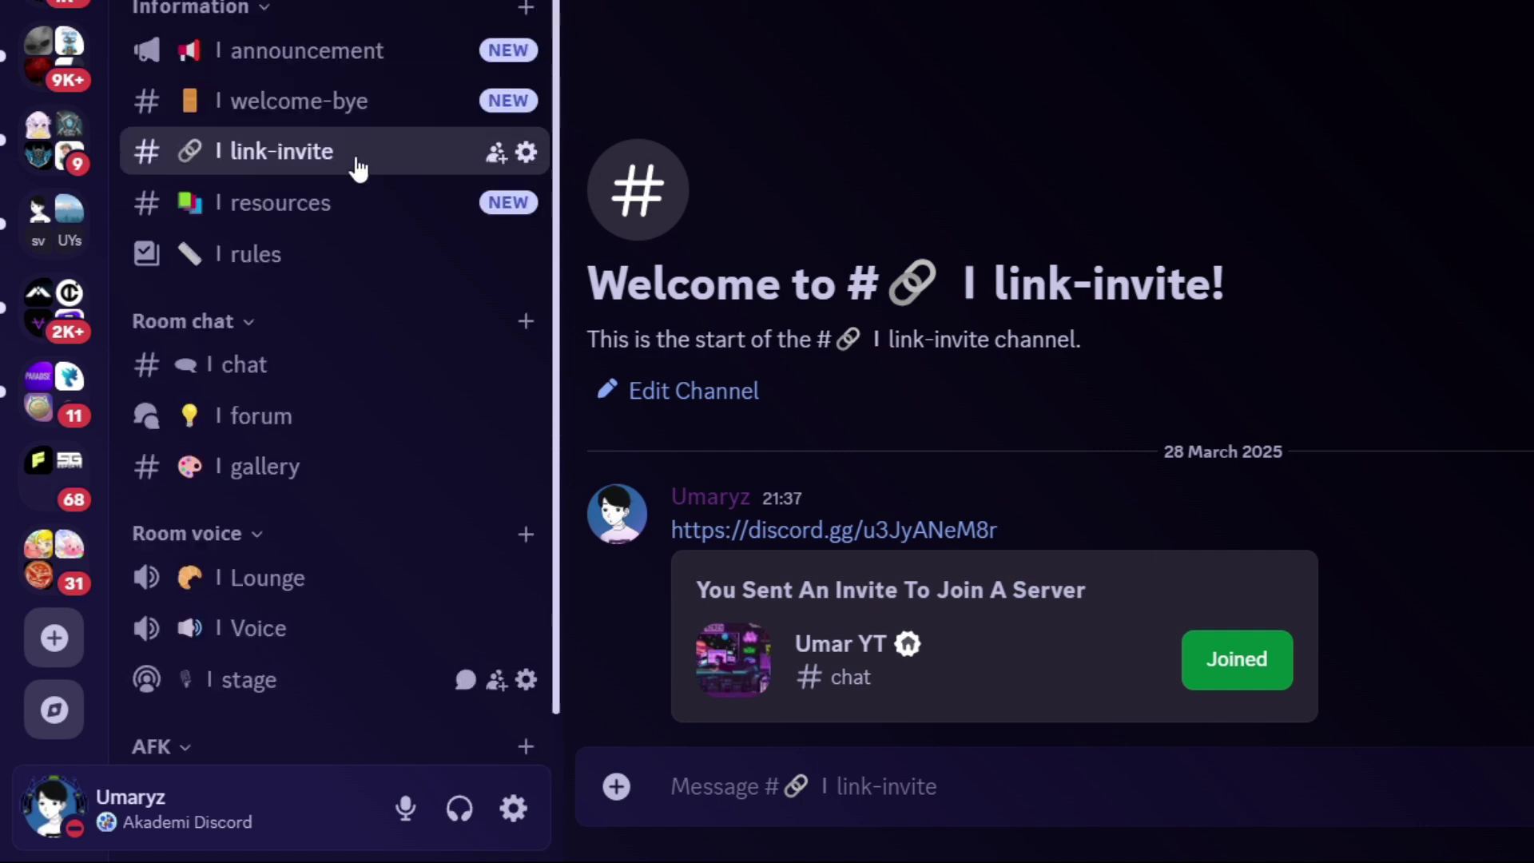
{"action": "scroll", "coordinate": [359, 147], "scroll_direction": "down", "scroll_amount": 1}
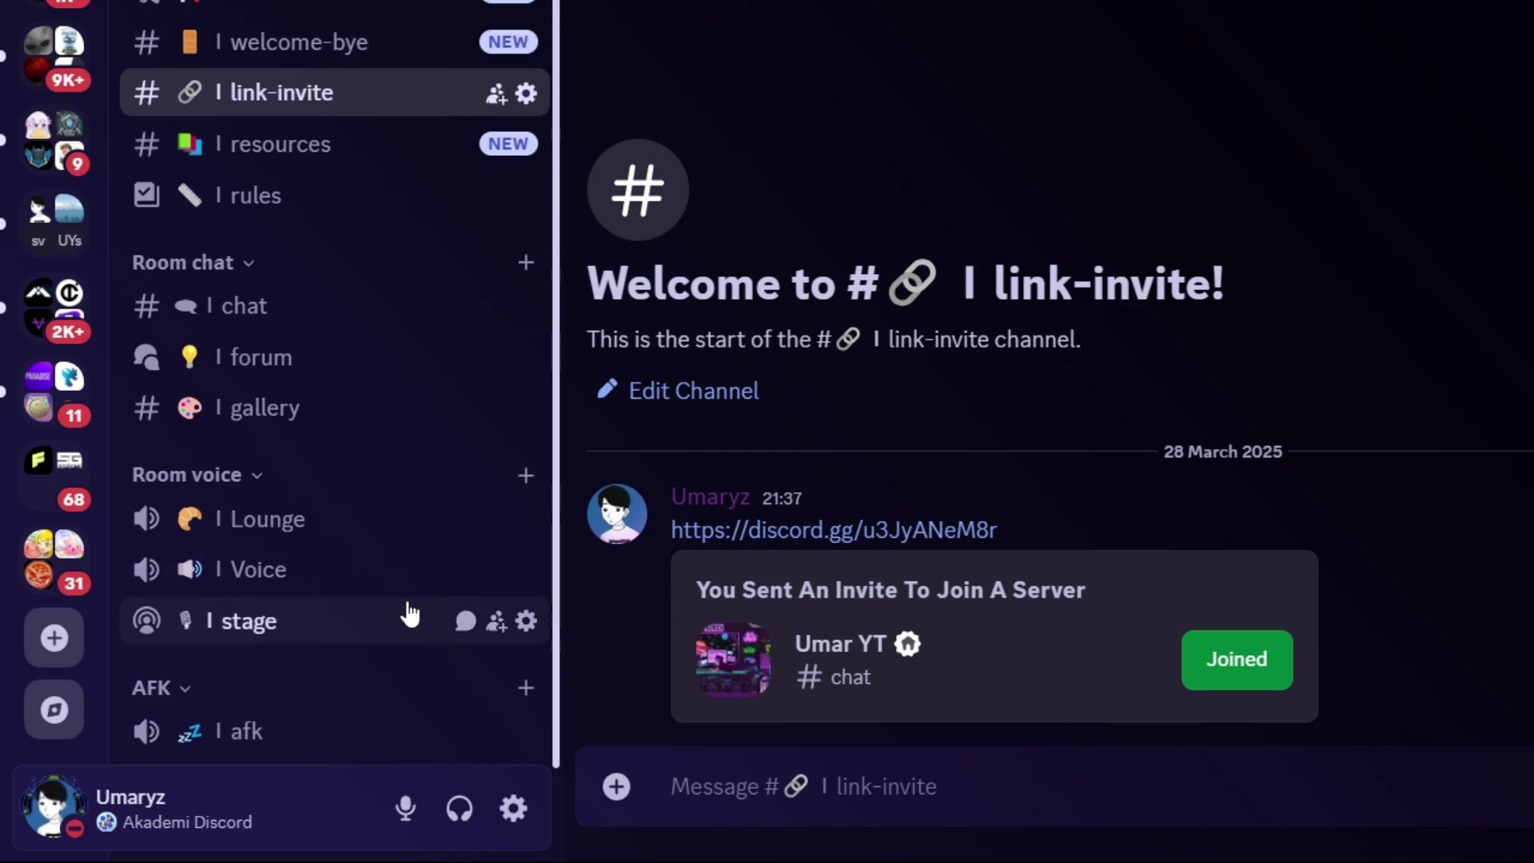